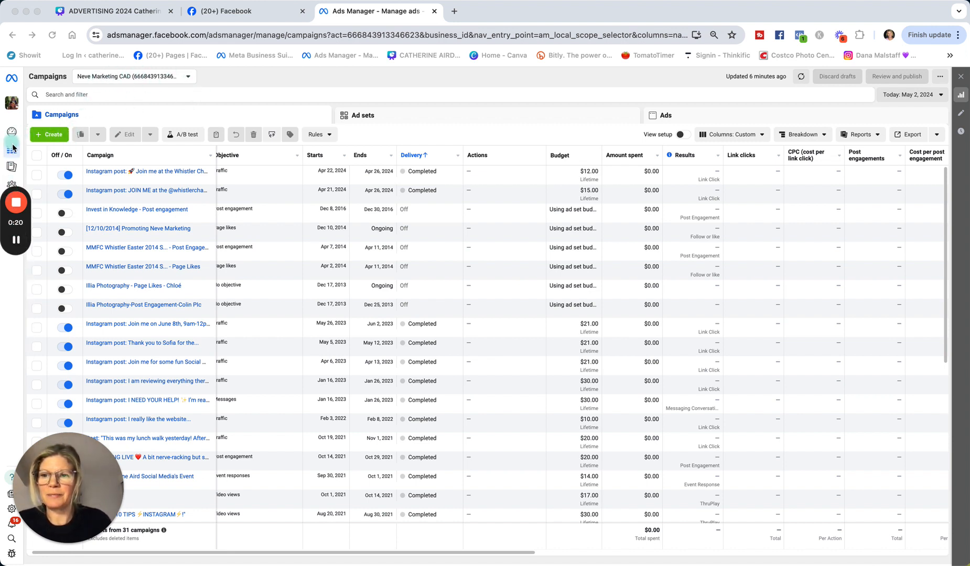
left_click_drag(23, 222, 23, 346)
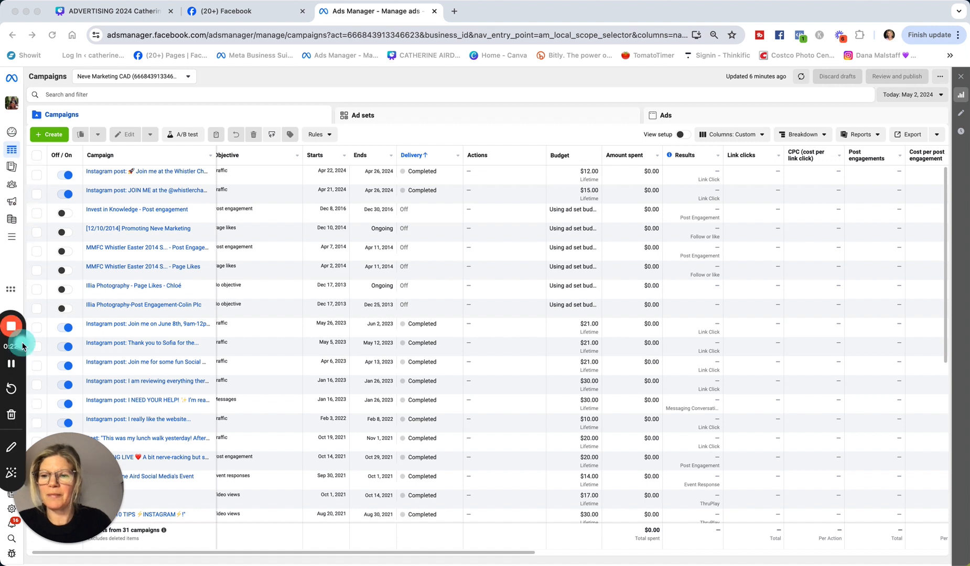
left_click(10, 137)
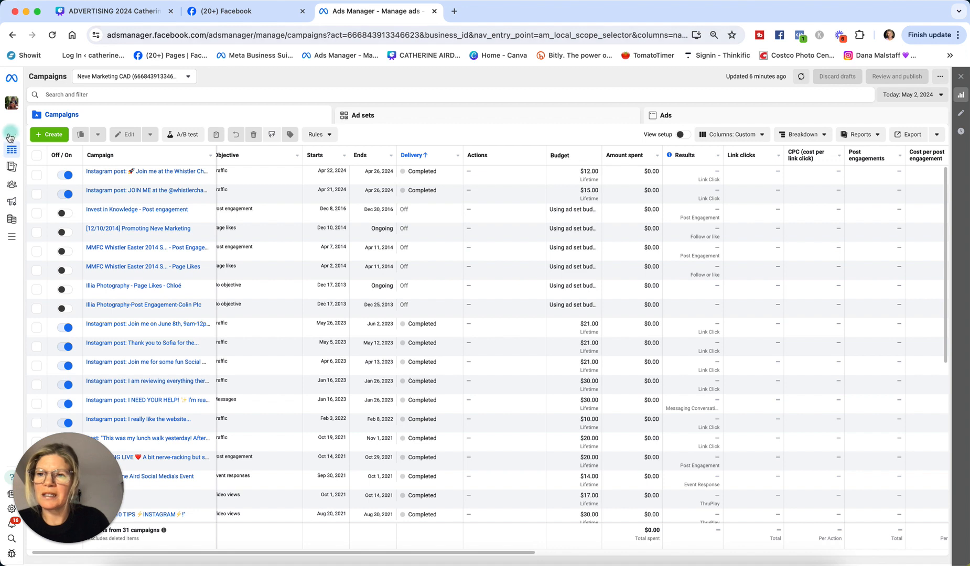
mouse_move(27, 130)
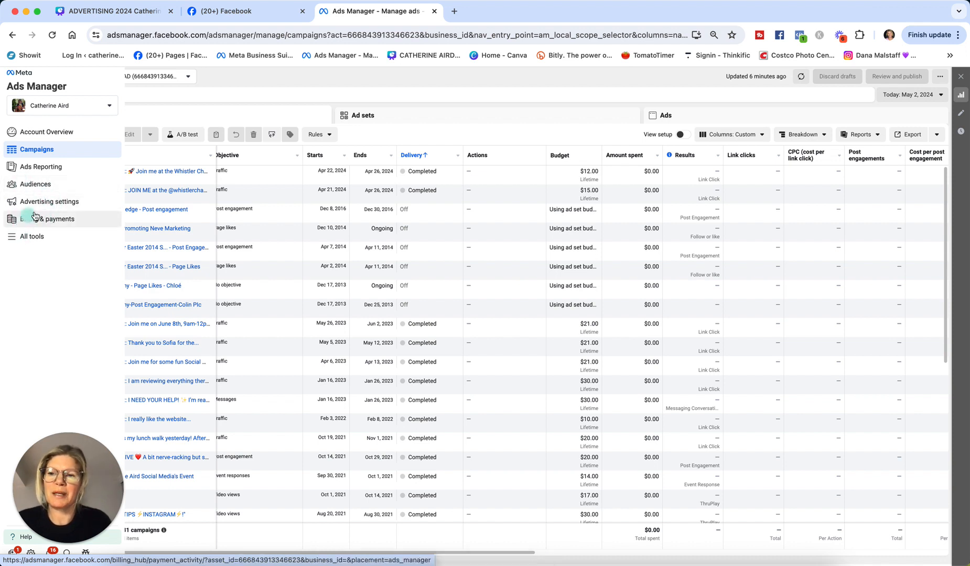
left_click(910, 96)
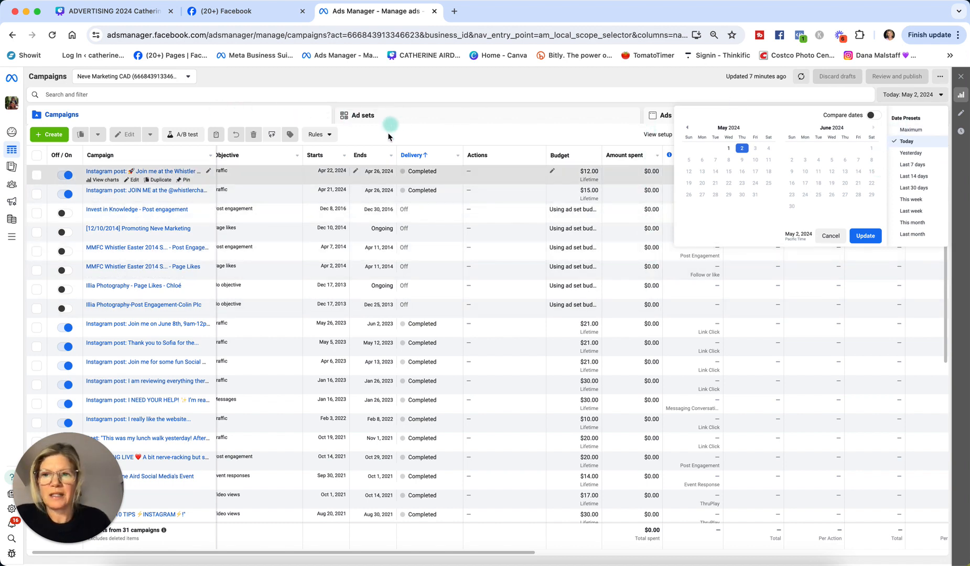
left_click(828, 241)
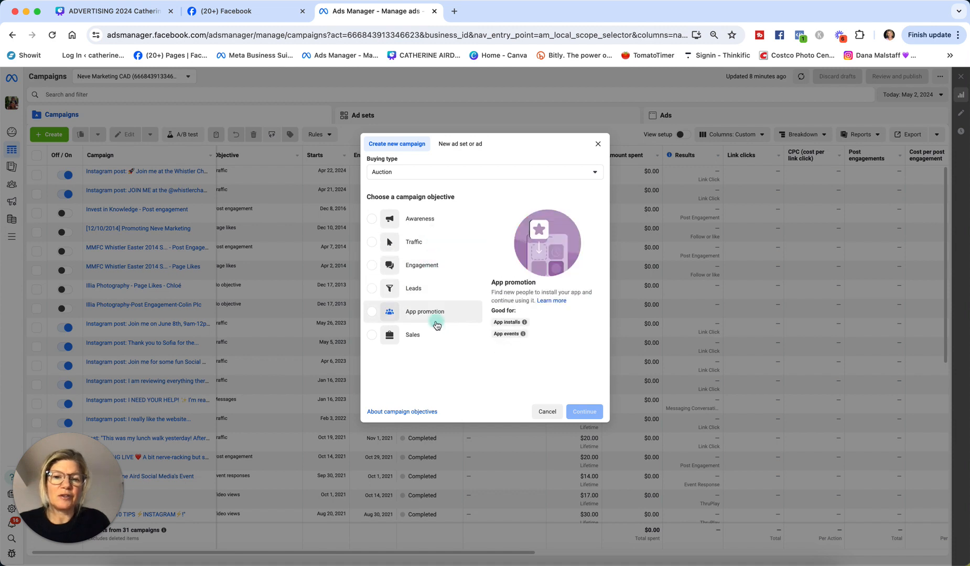
- Create a new auction campaign with the Engagement objective, using the manual engagement campaign setup
left_click(453, 269)
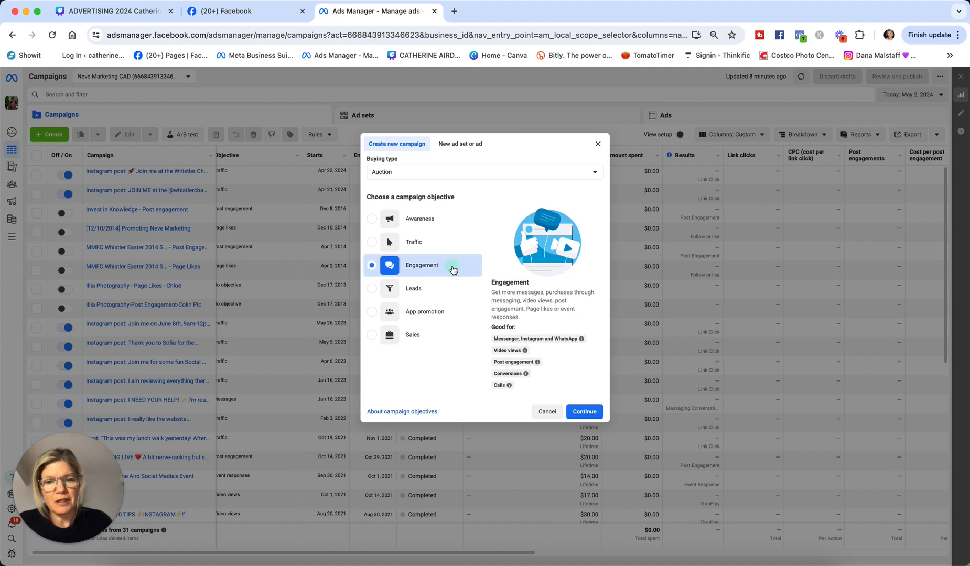
left_click(588, 415)
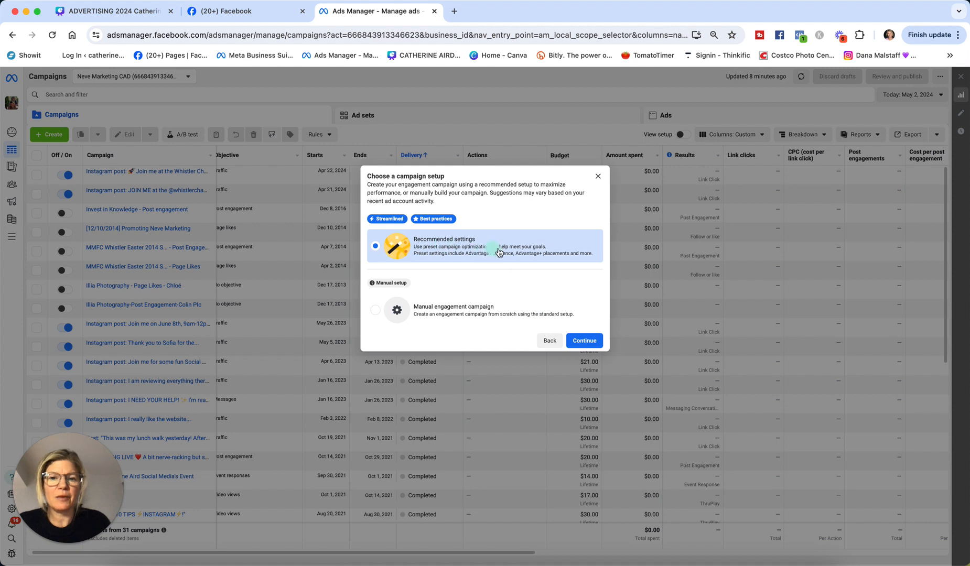
left_click(463, 302)
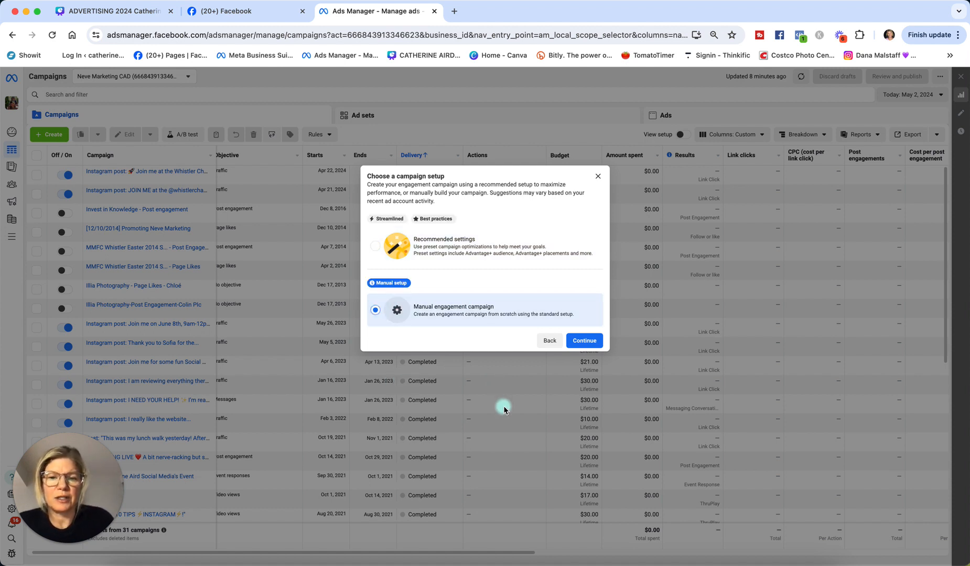
left_click(584, 341)
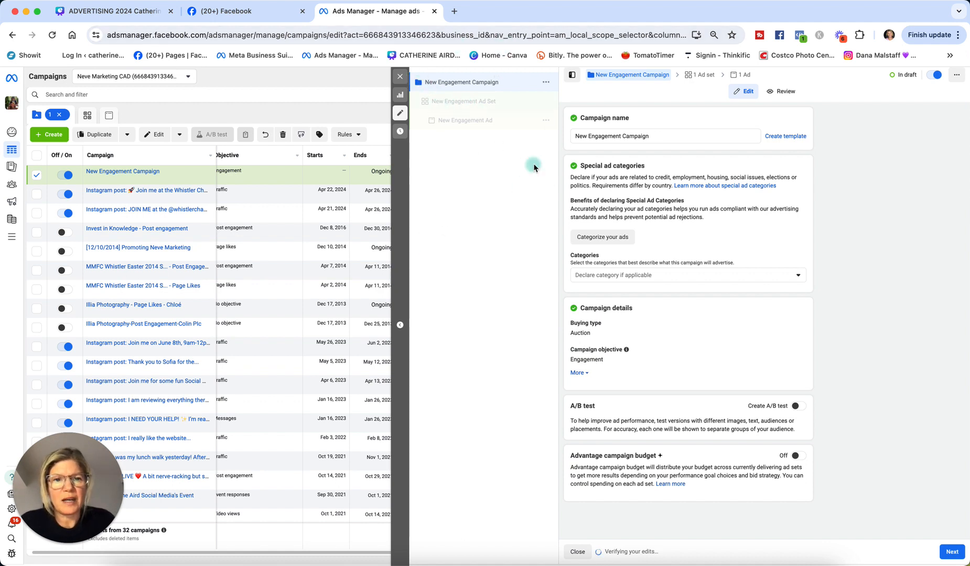
- Expand the campaign editor to full width and name the campaign "Spring Charcuterie promo"
left_click(399, 328)
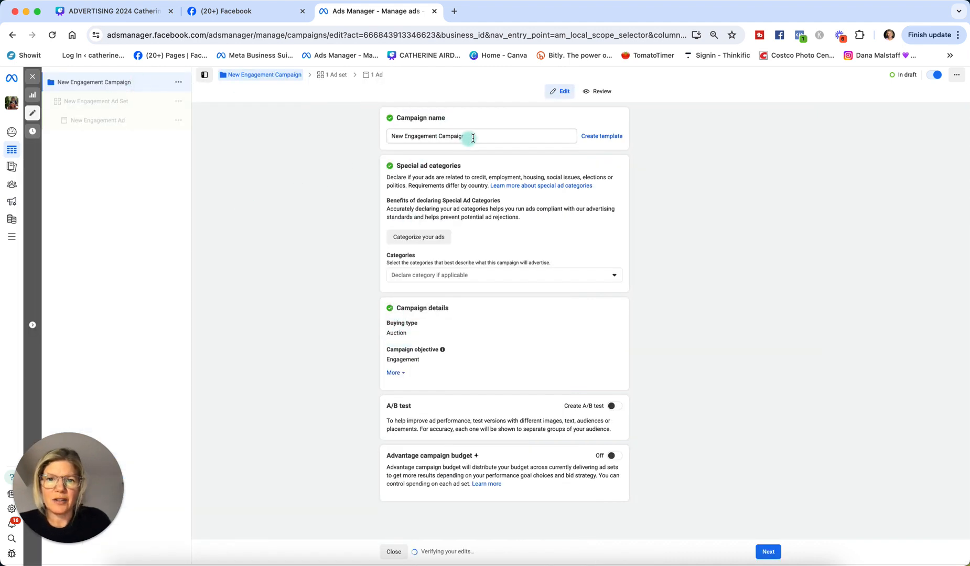
left_click_drag(473, 137, 390, 137)
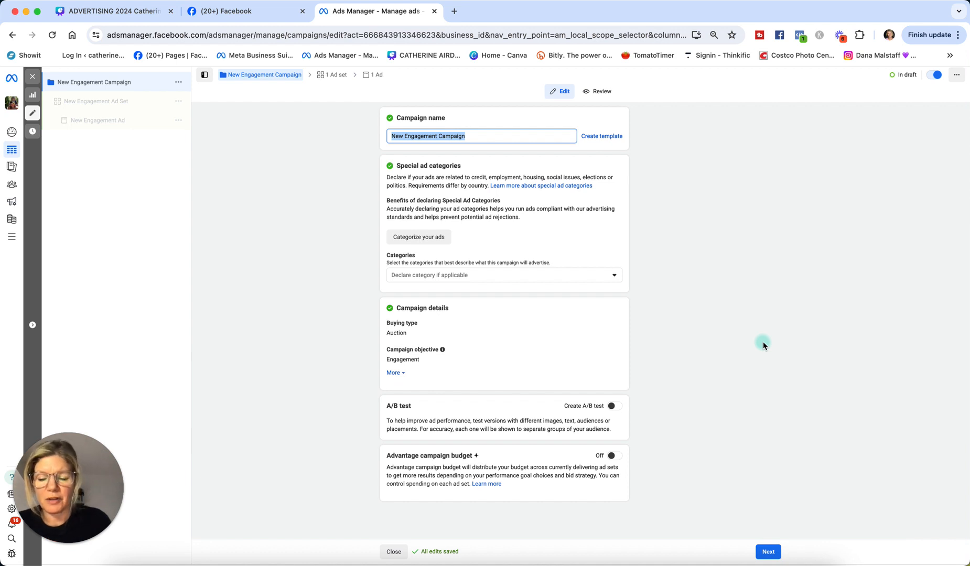
type("S")
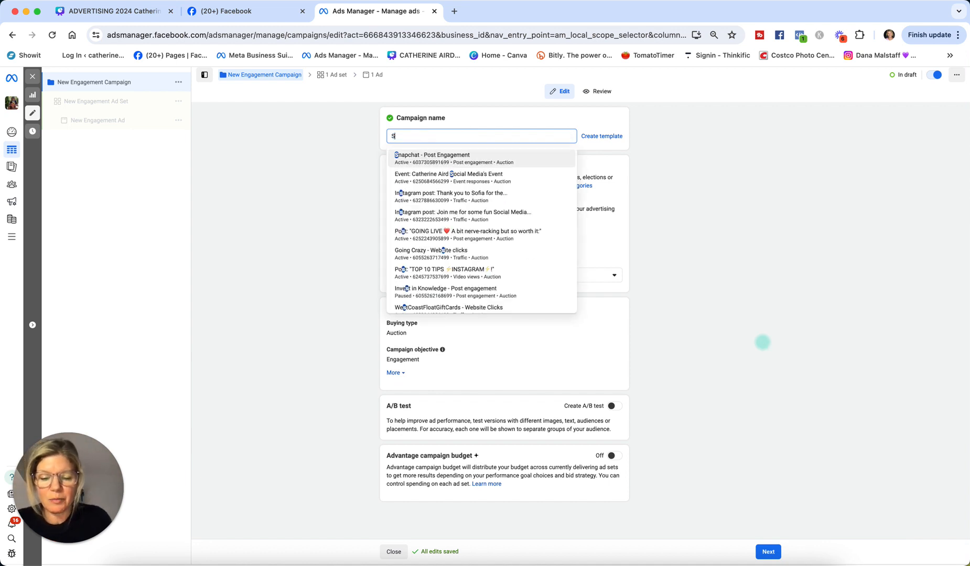
type("pring")
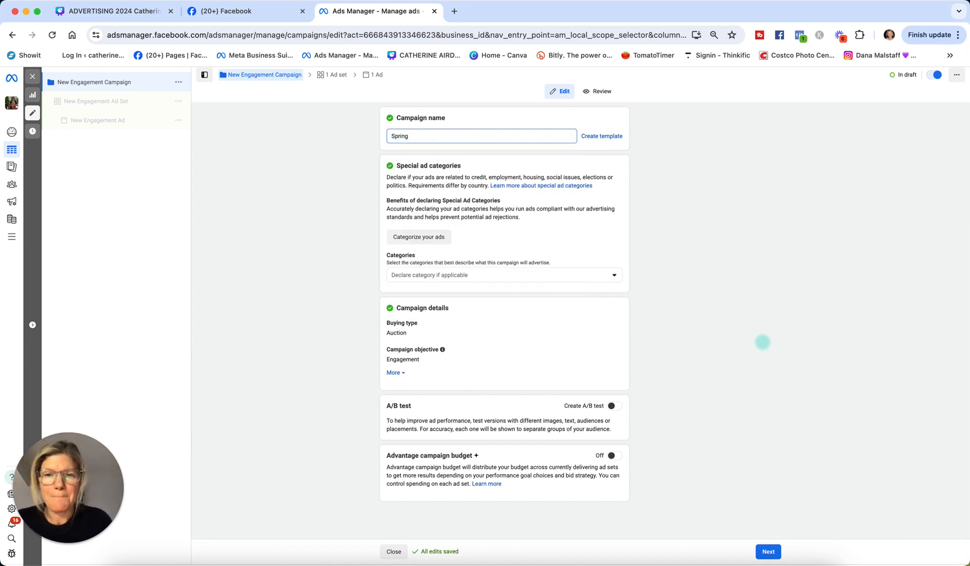
type(" Cha")
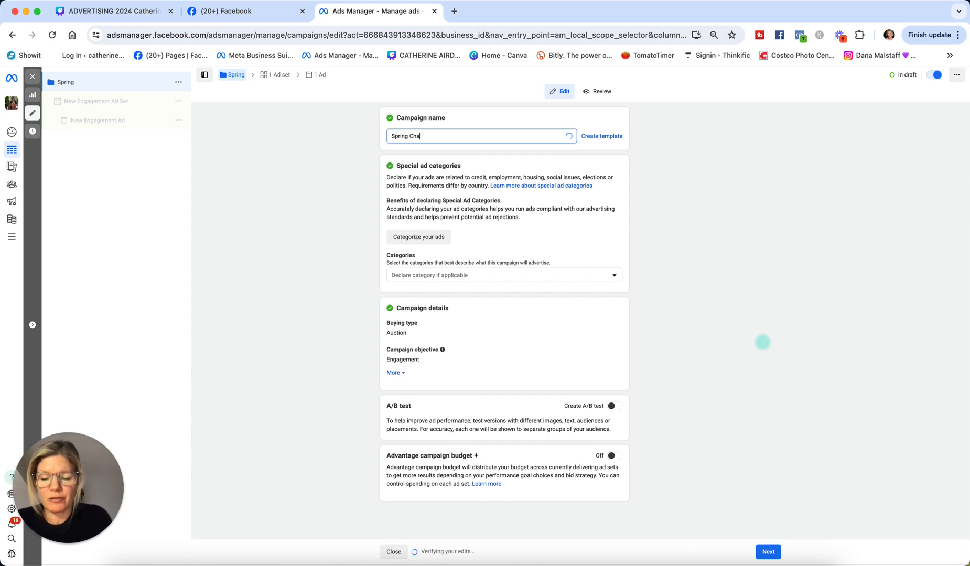
type("rcutery promo")
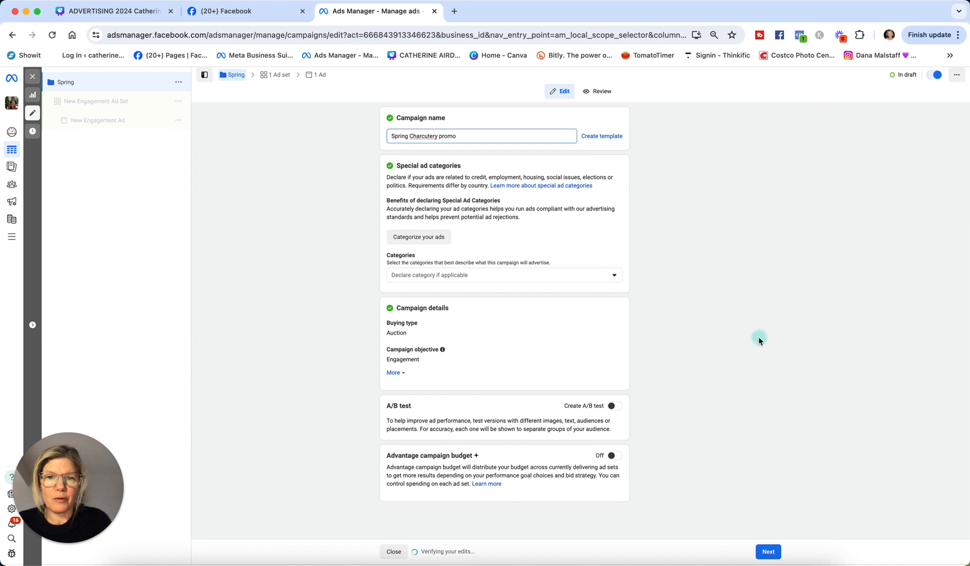
right_click(425, 139)
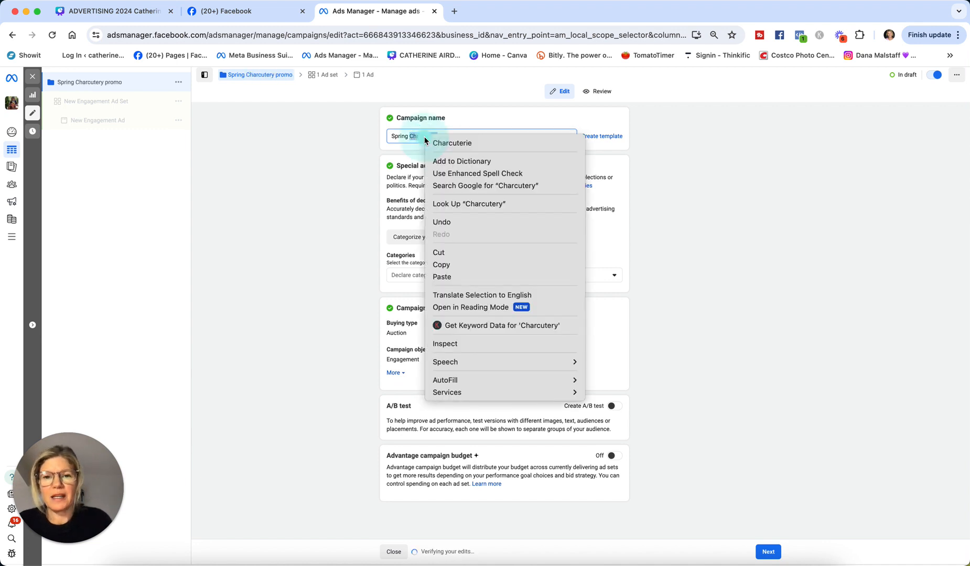
left_click(457, 143)
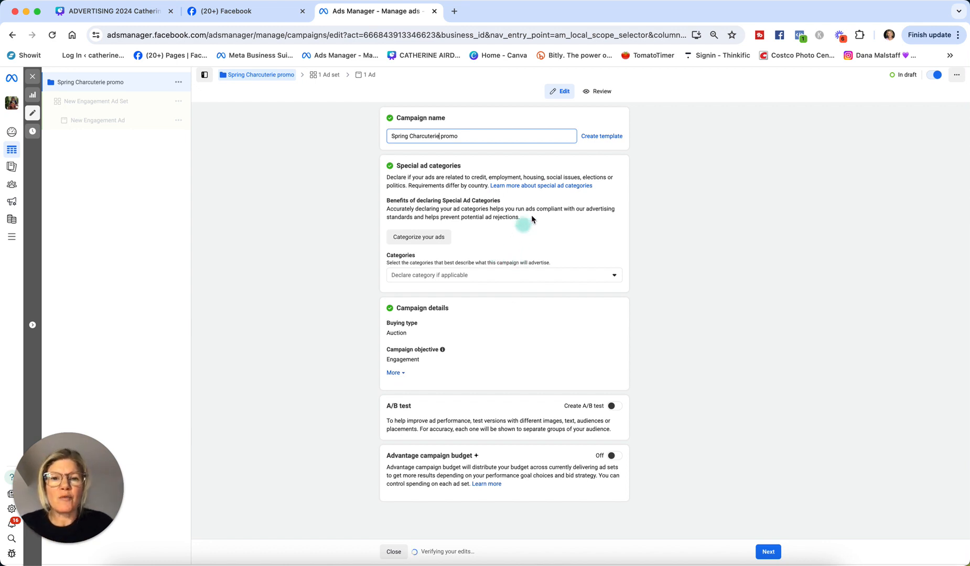
- Check the special ad categories and campaign objective choices, keep Engagement with no category declared, and continue to the ad set
left_click(479, 275)
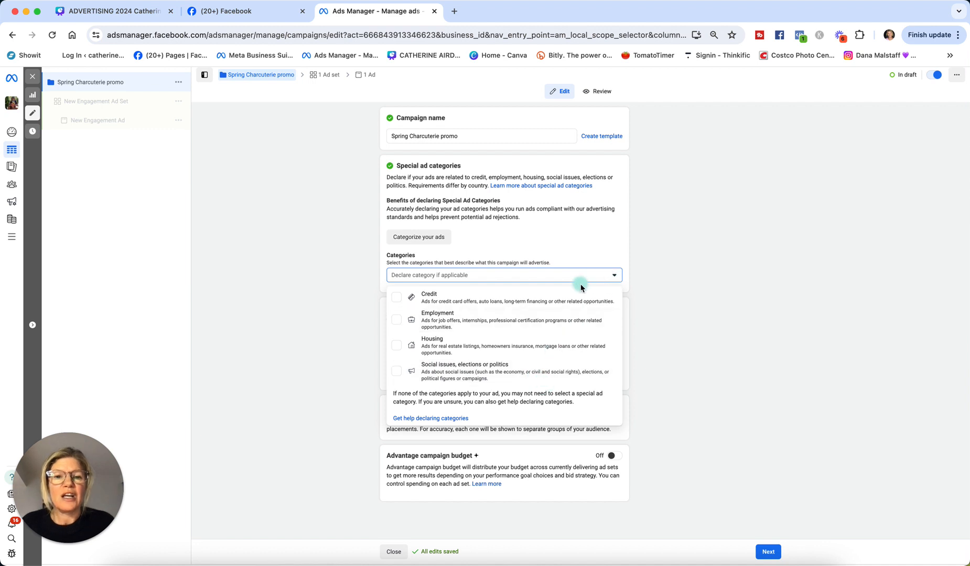
left_click(607, 282)
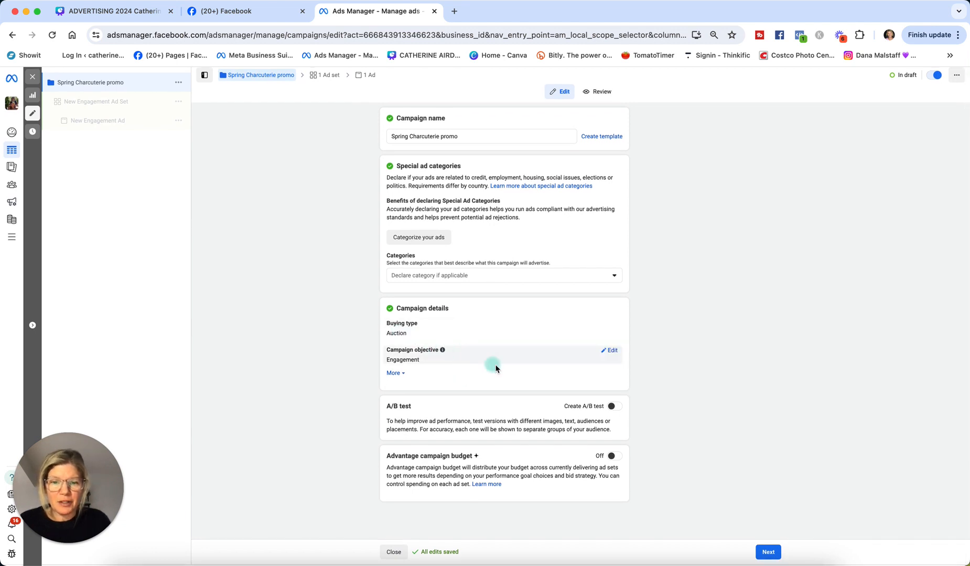
left_click(611, 350)
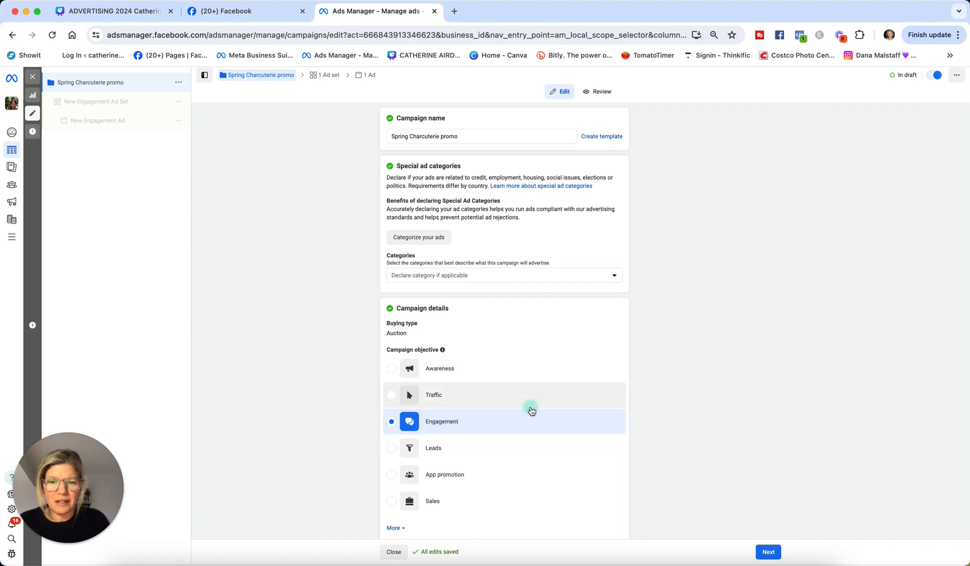
scroll(531, 409, "down", 5)
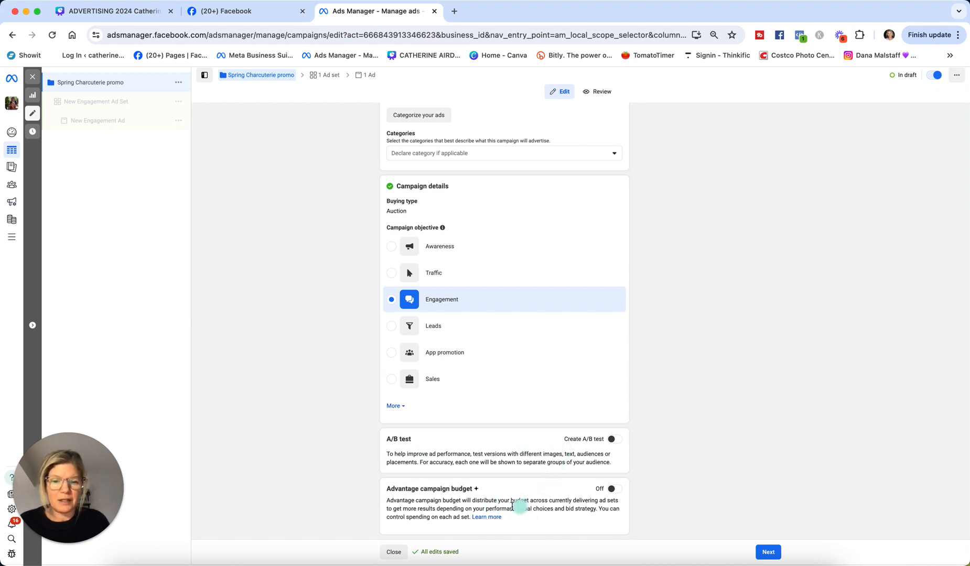
left_click(768, 552)
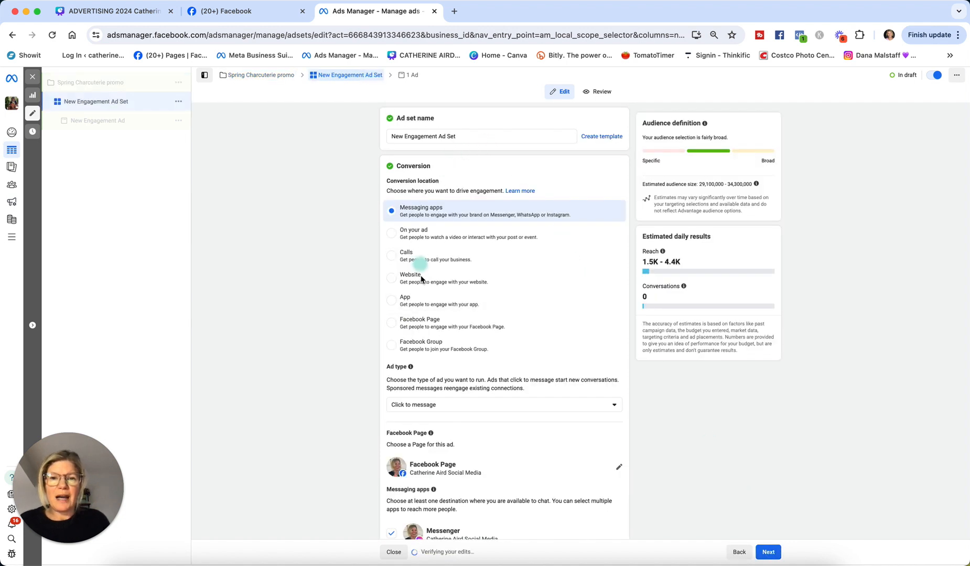
- Name the ad set "S2S + Vancouver"
left_click(472, 136)
left_click_drag(476, 136, 369, 135)
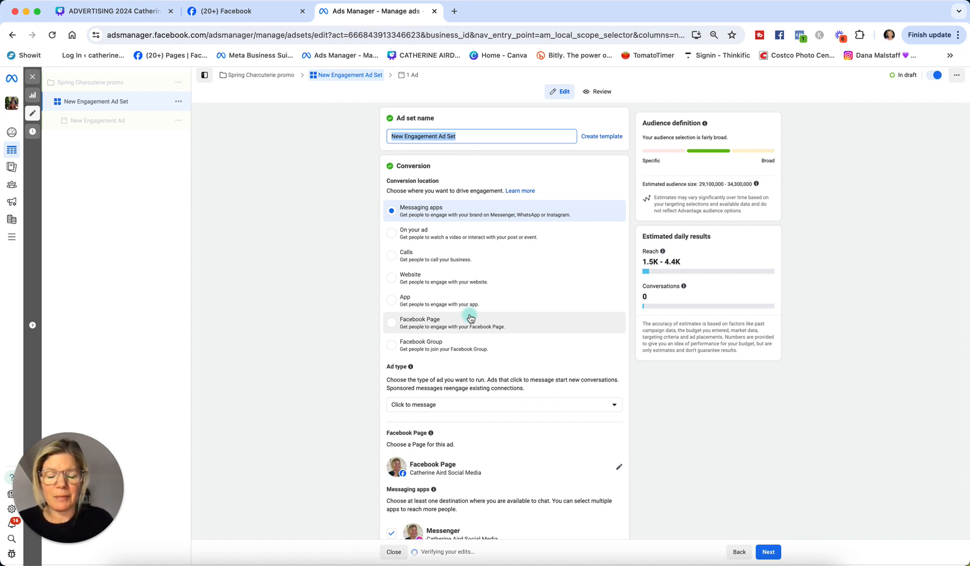
type("S")
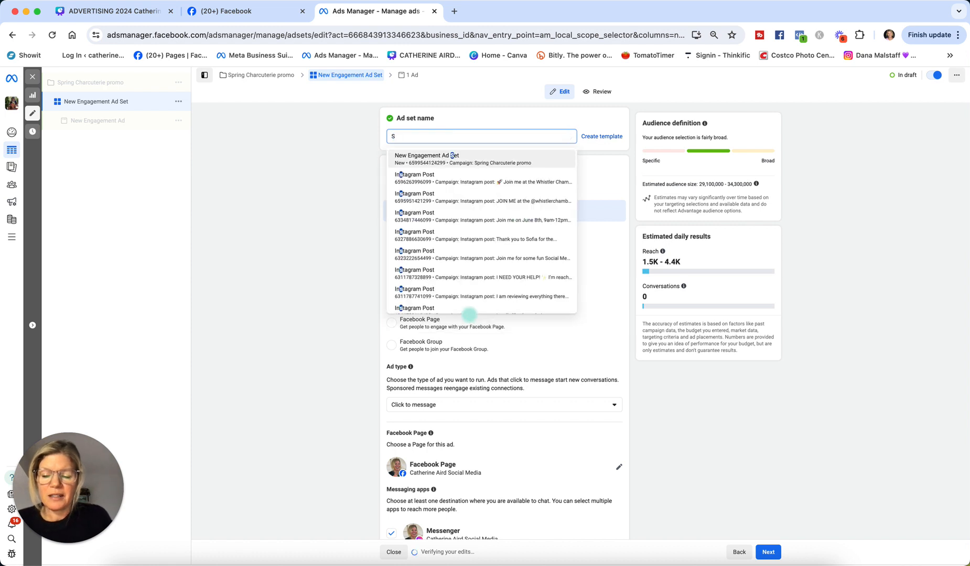
type("2")
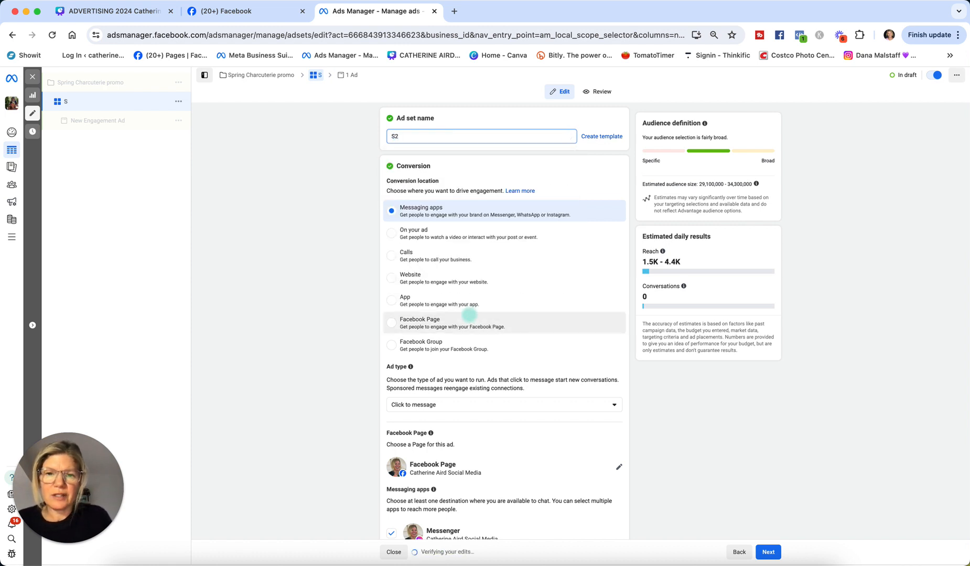
type("S")
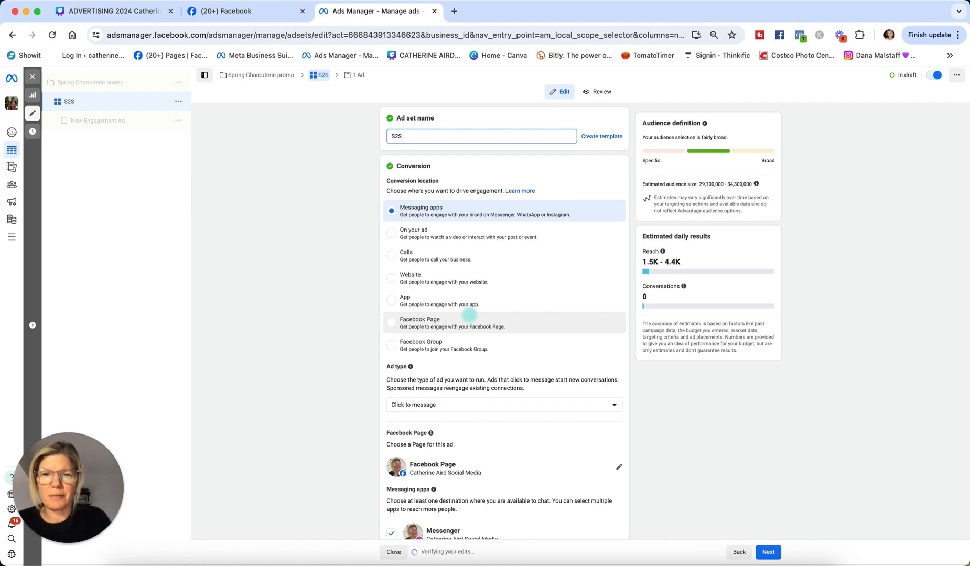
type(" +")
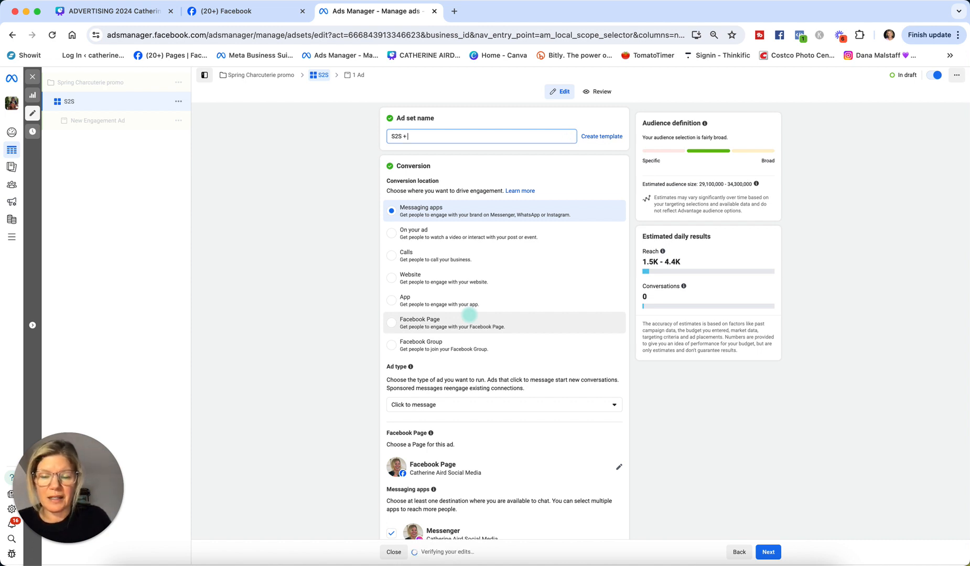
type(" Vanco")
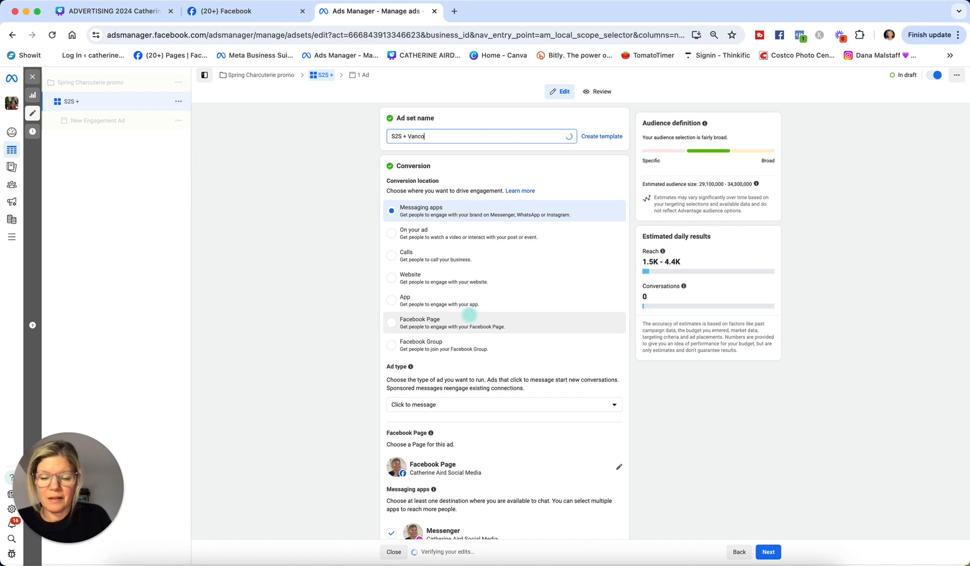
type("uber")
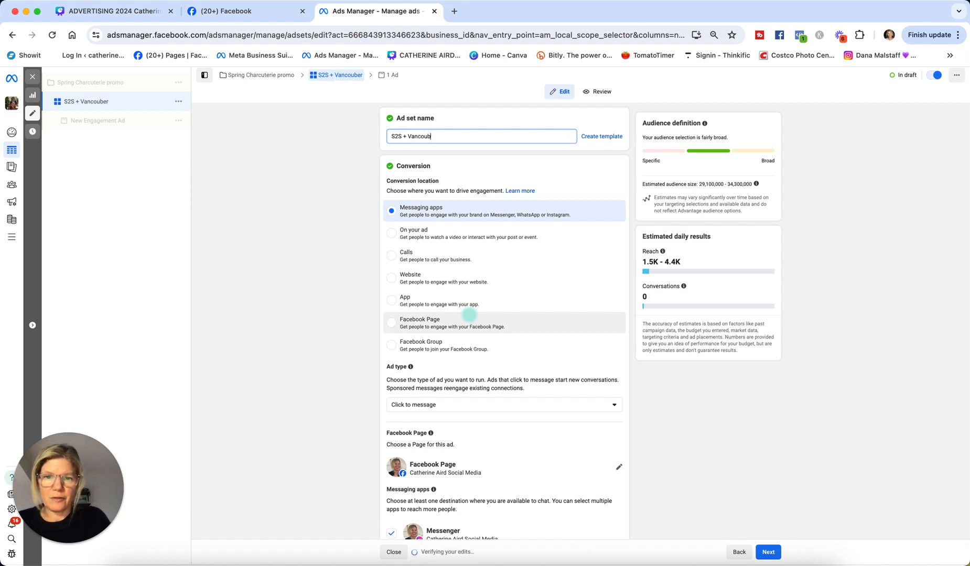
key("BackSpace")
key("BackSpace")
key("BackSpace")
type("ver")
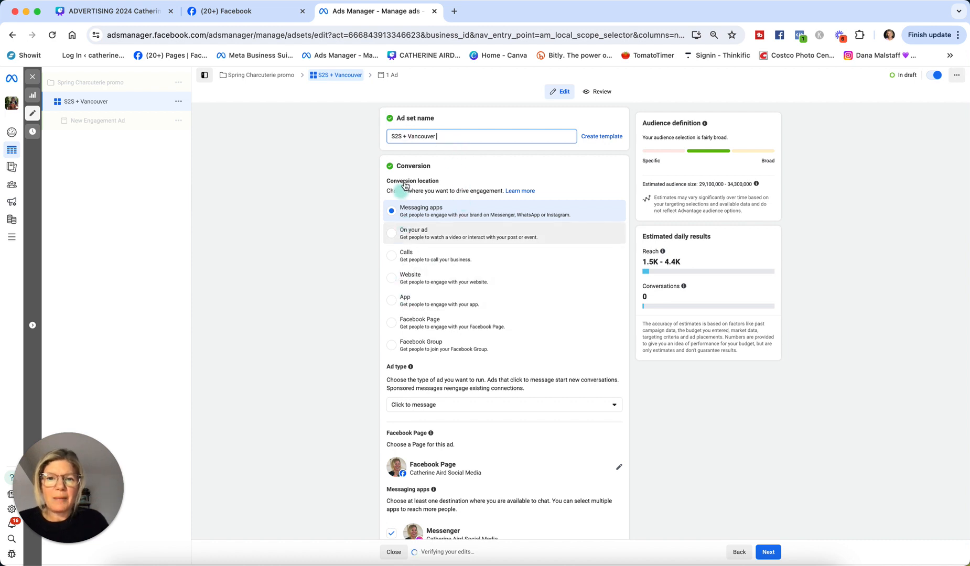
- Set the ad set's conversion location to Website and review the performance goal, pixel and cost per result settings
left_click(392, 281)
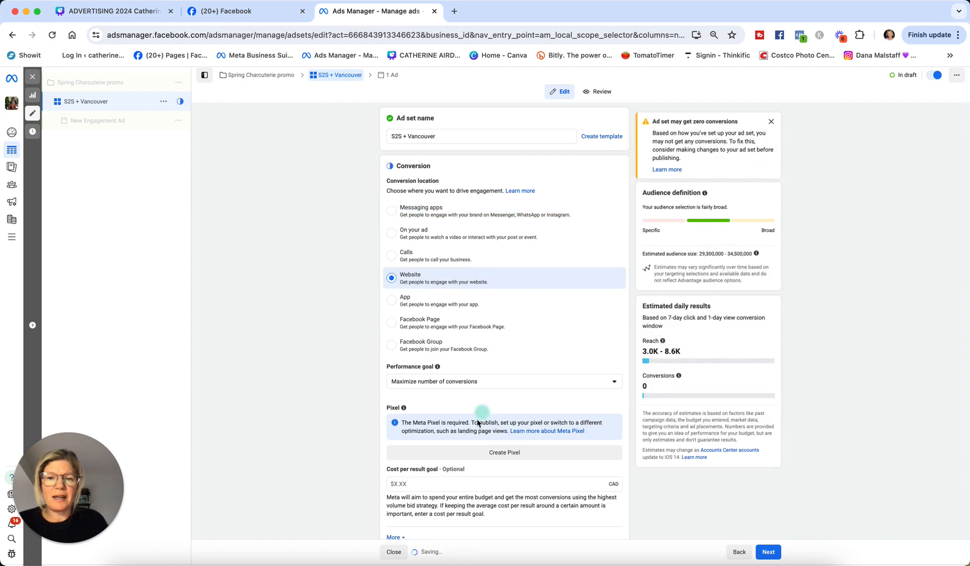
scroll(318, 468, "down", 1)
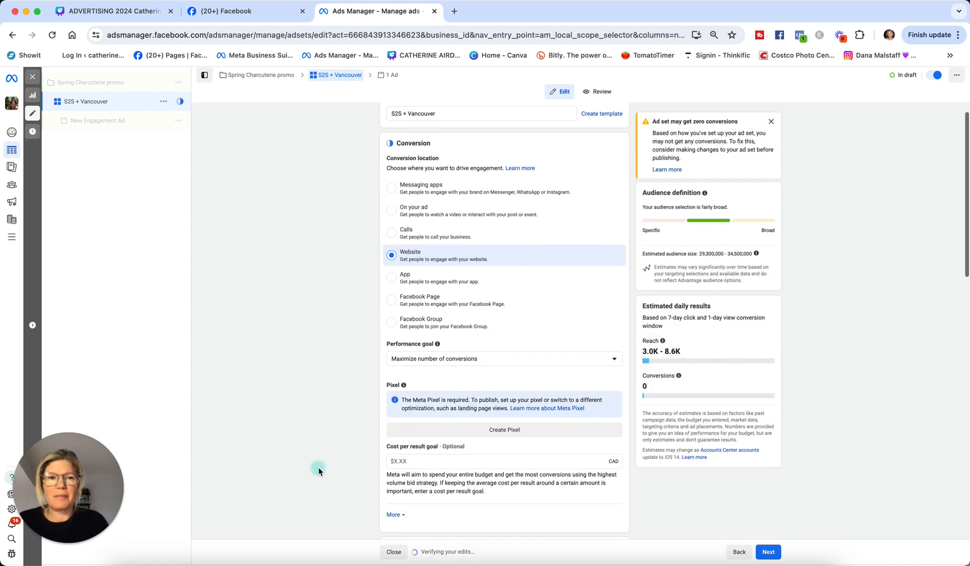
scroll(318, 467, "down", 3)
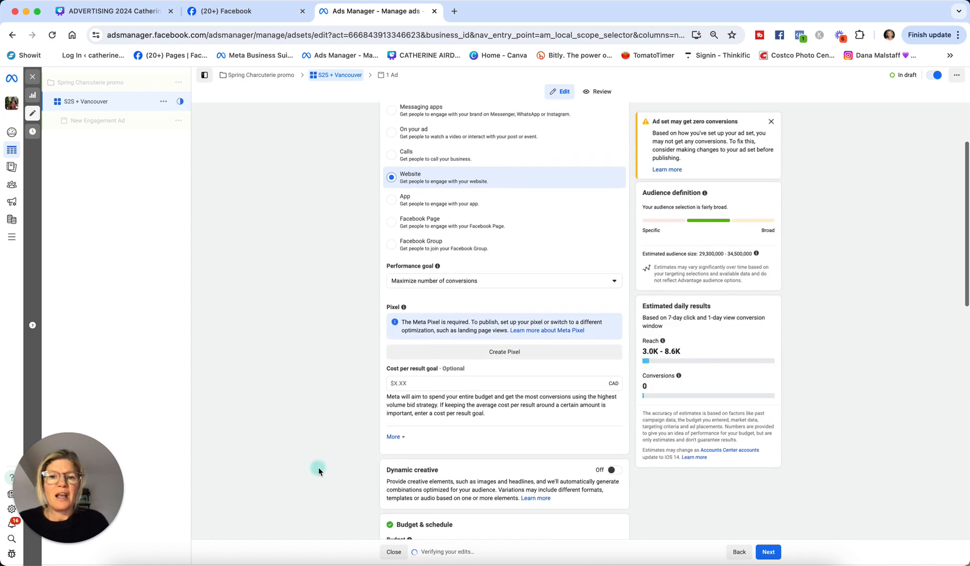
scroll(319, 466, "down", 1)
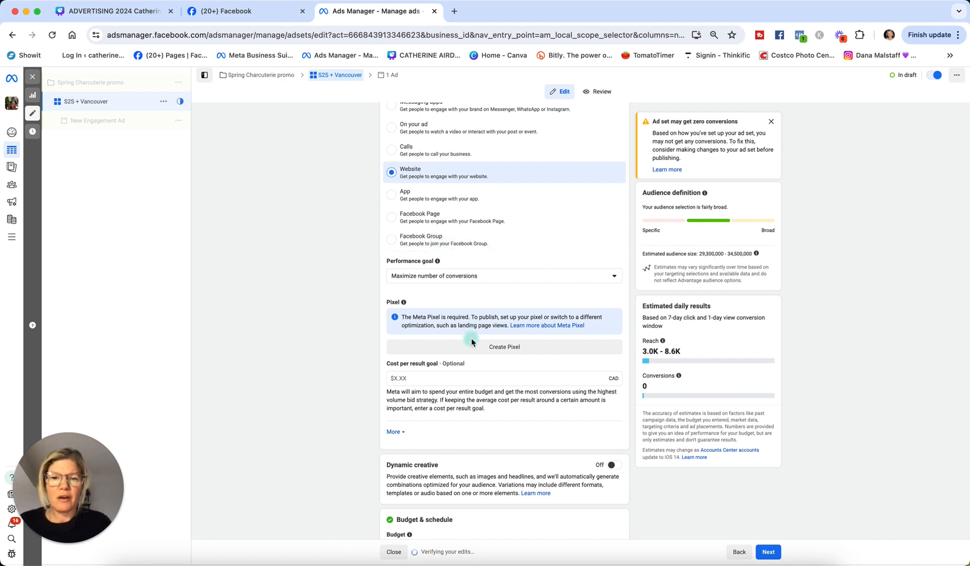
scroll(471, 349, "down", 1)
scroll(470, 370, "down", 1)
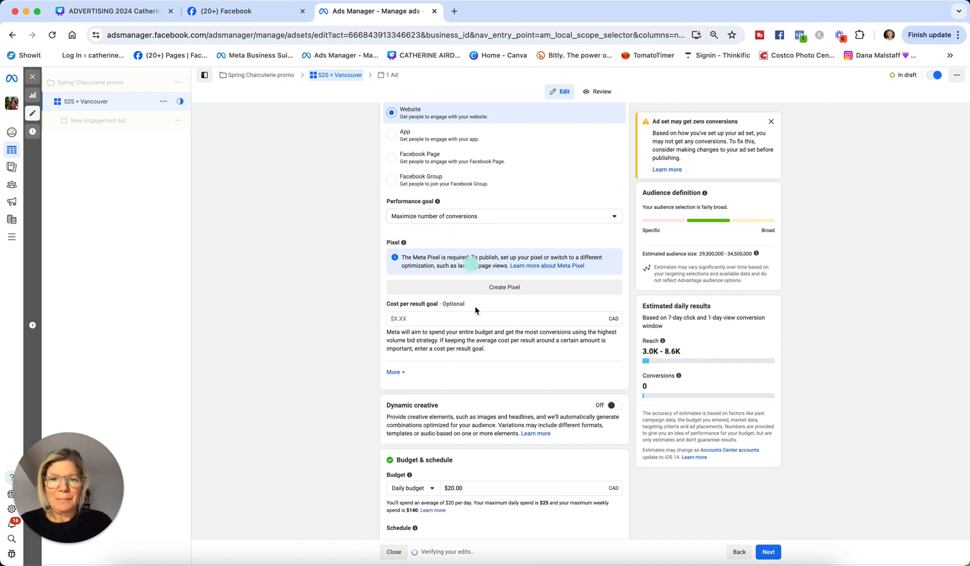
- Review the ad set's conversion settings, dynamic creative option, and budget and schedule section
scroll(501, 389, "down", 1)
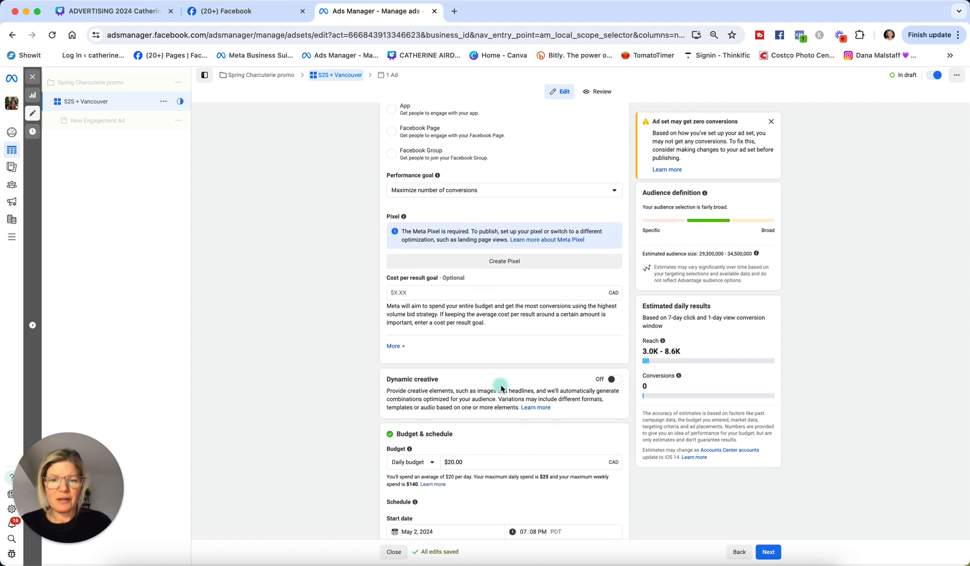
scroll(501, 388, "up", 6)
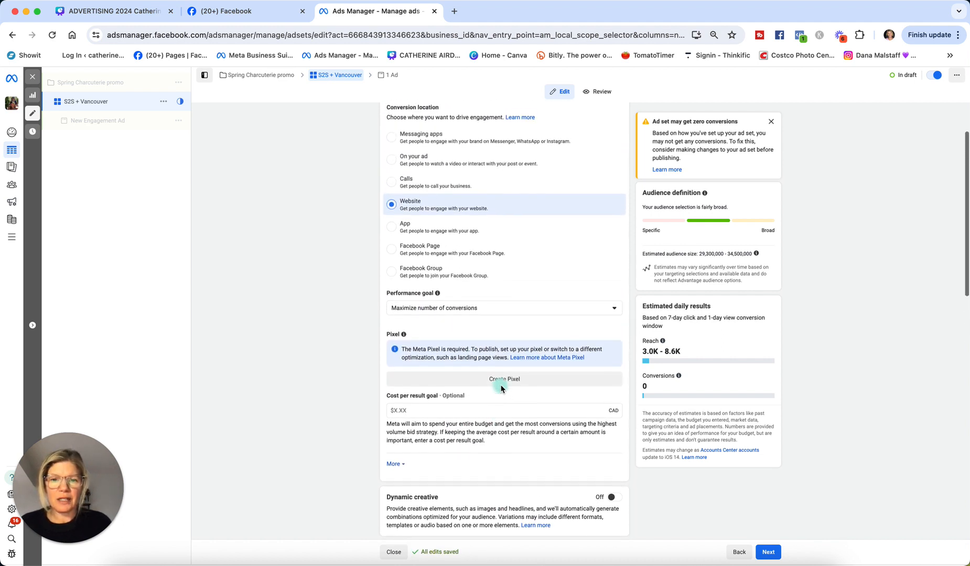
scroll(500, 388, "down", 4)
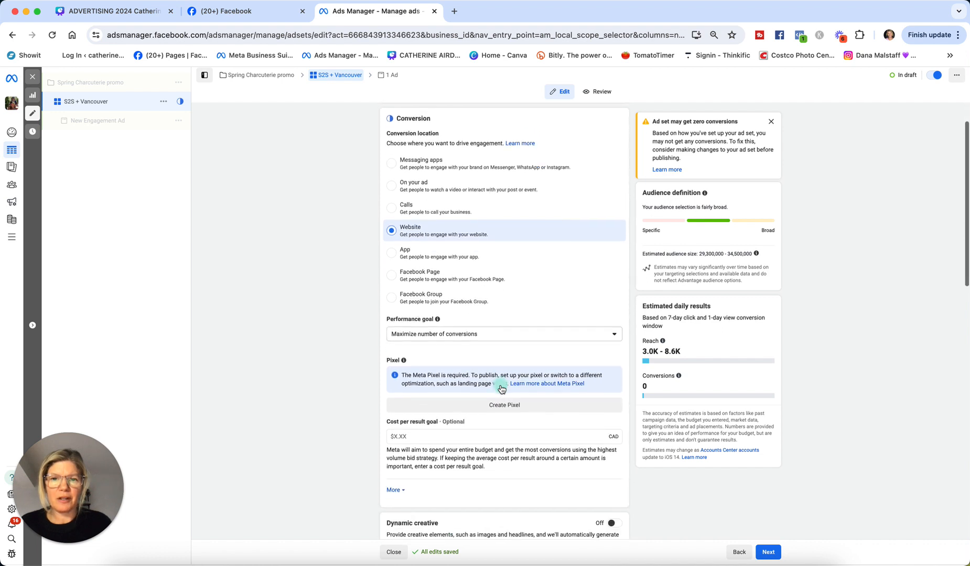
scroll(501, 388, "down", 4)
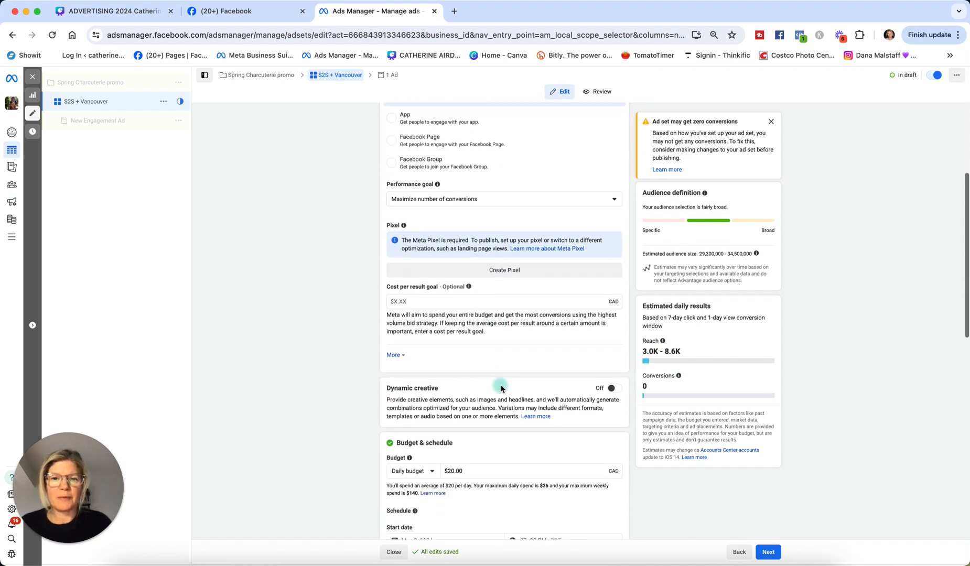
scroll(500, 388, "down", 3)
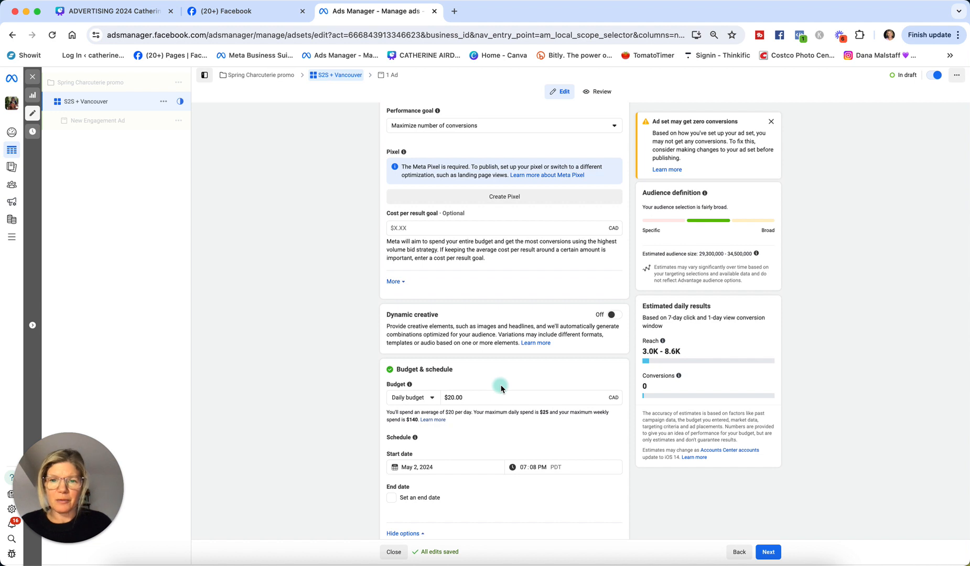
scroll(501, 388, "down", 4)
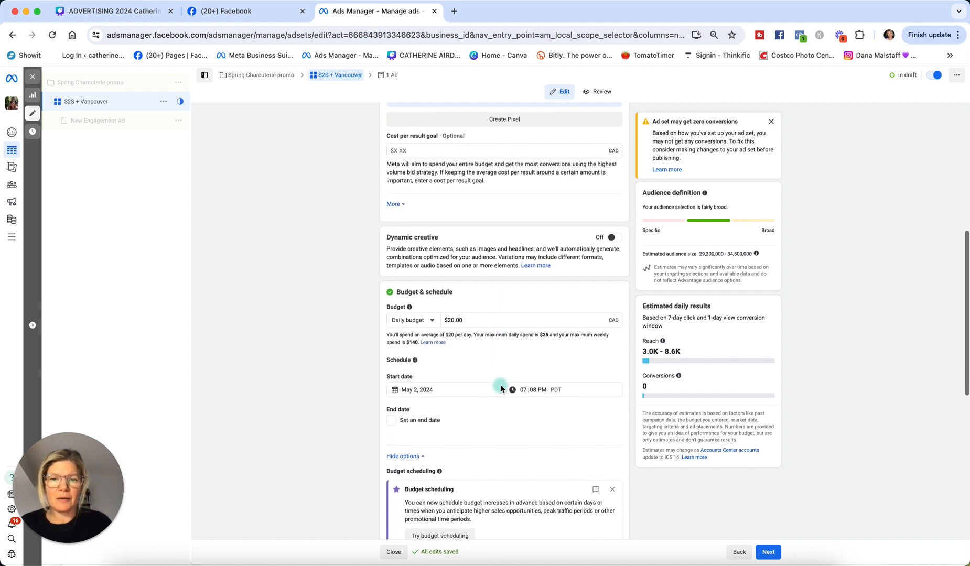
scroll(501, 388, "down", 6)
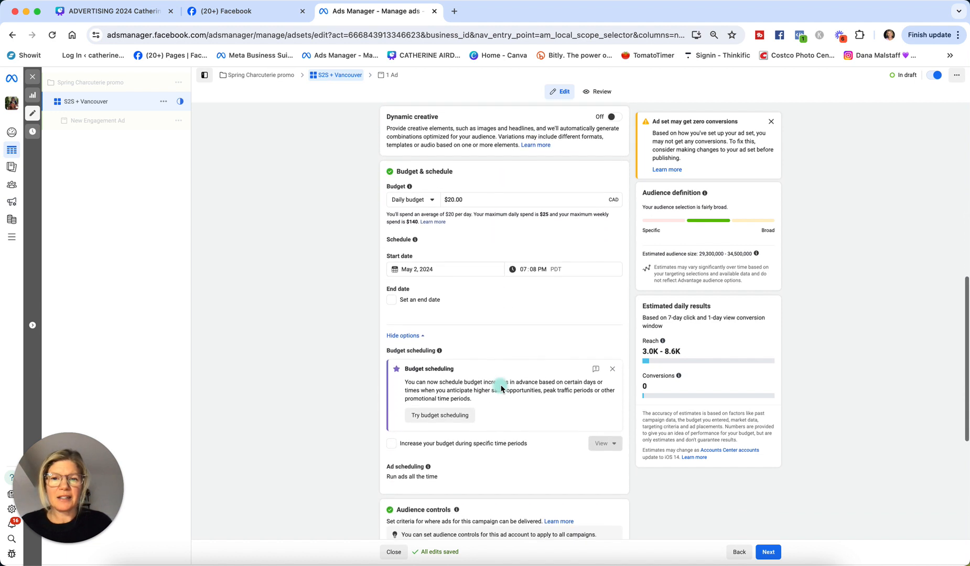
scroll(500, 388, "down", 1)
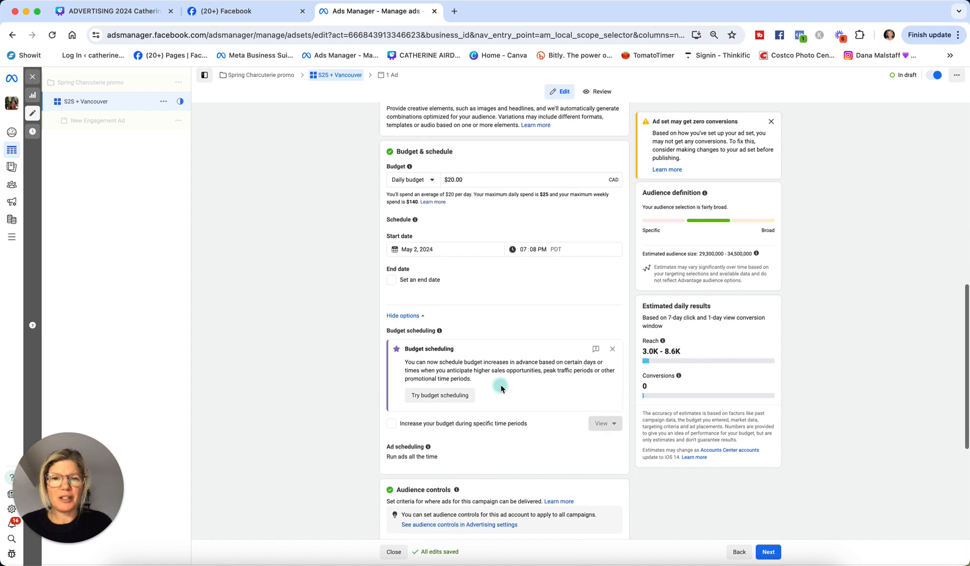
scroll(501, 388, "down", 2)
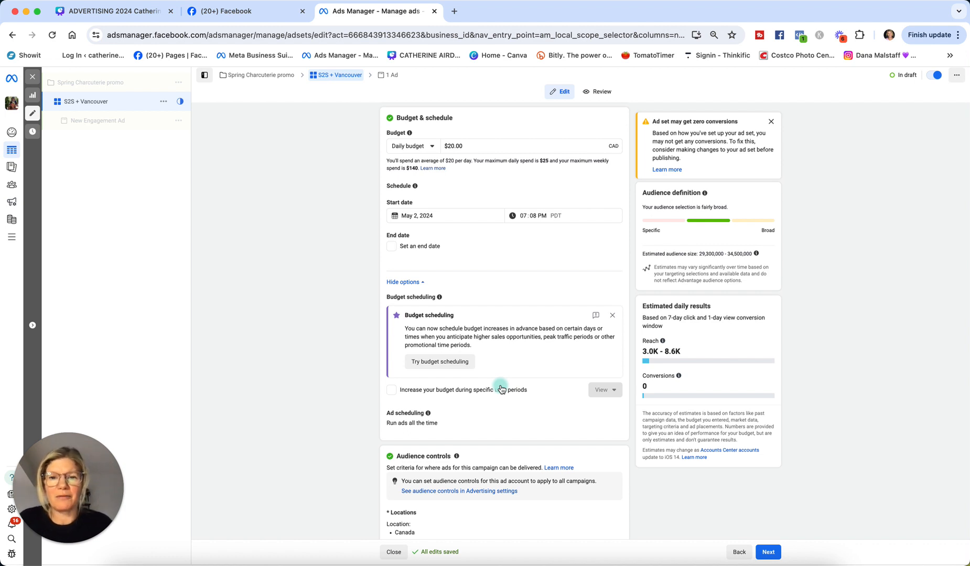
- Switch the ad set from a daily to a lifetime budget and set the amount to $50.00 CAD
left_click(434, 146)
left_click(424, 180)
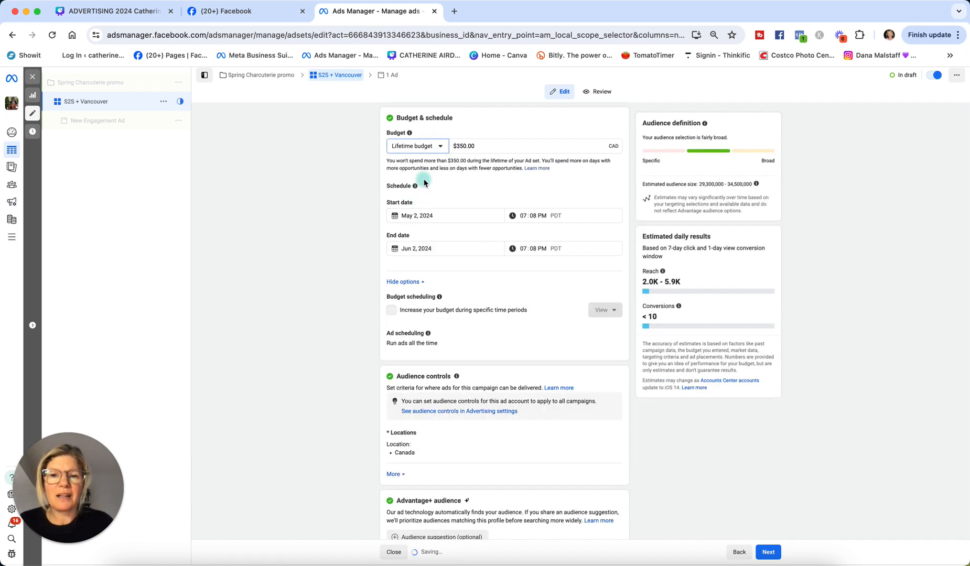
left_click_drag(487, 144, 448, 151)
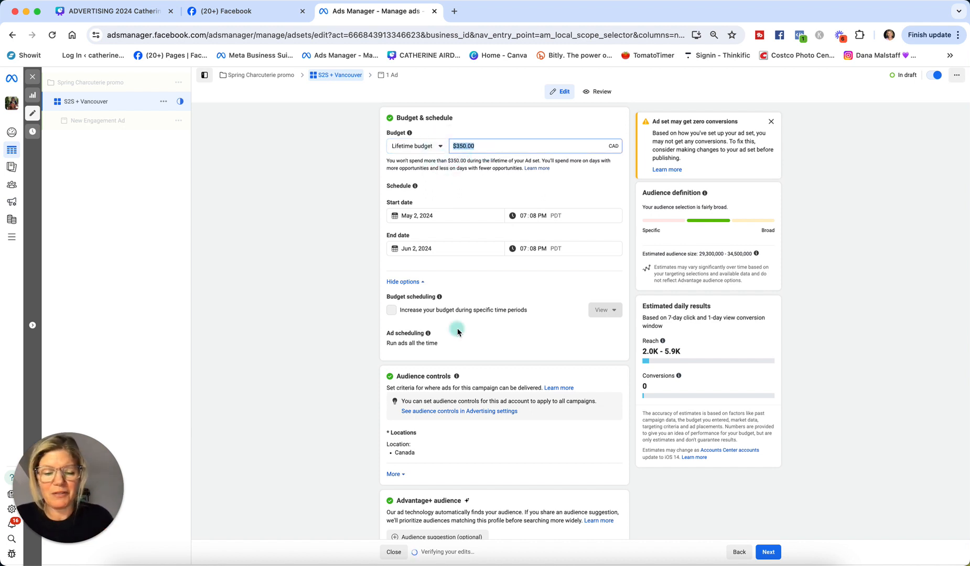
type("50.00")
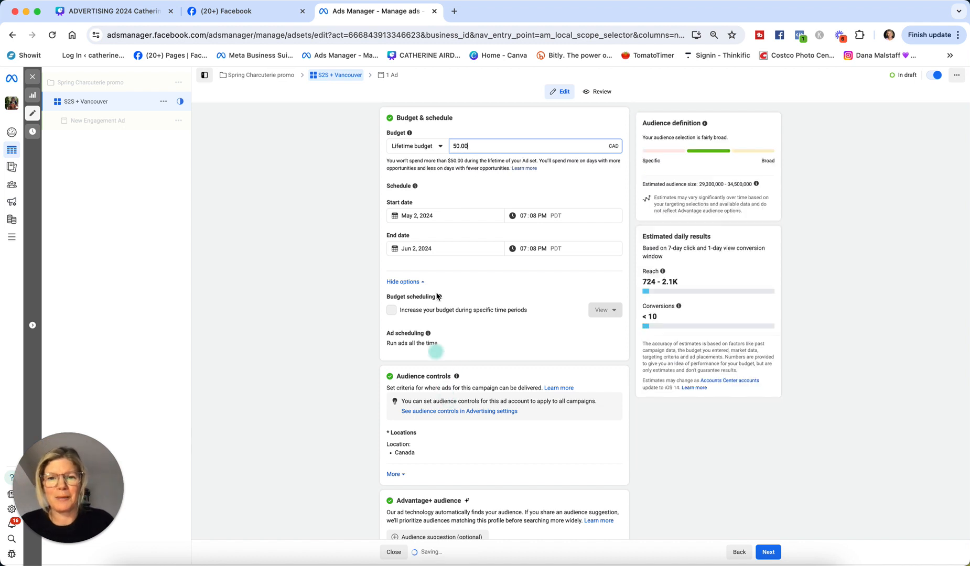
- Set the ad set's end date to May 17, 2024
left_click(427, 249)
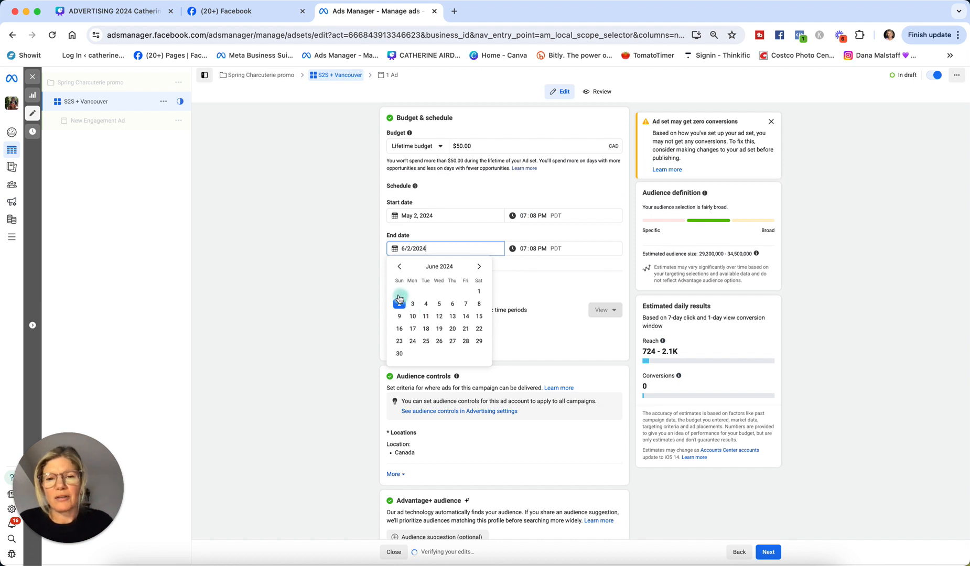
left_click(399, 270)
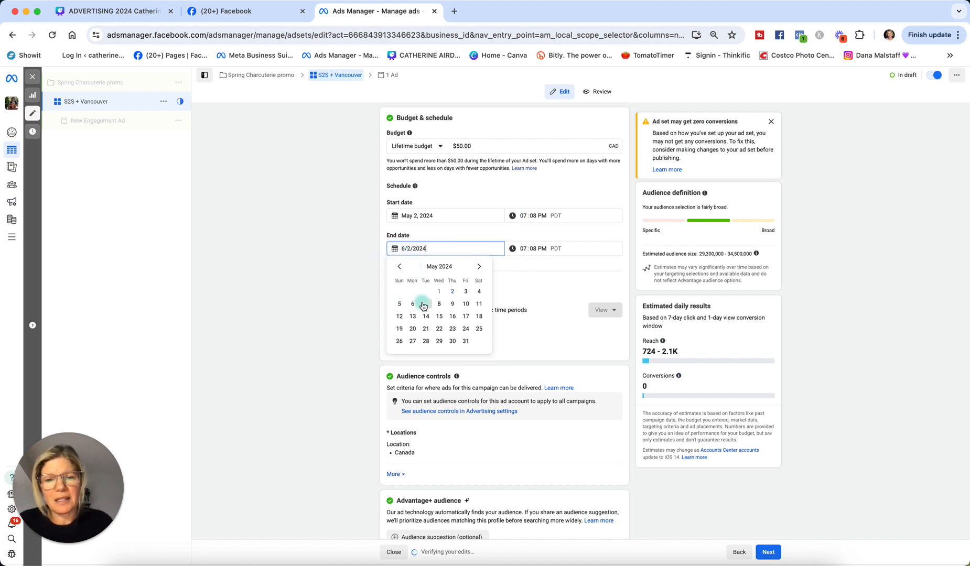
left_click(465, 316)
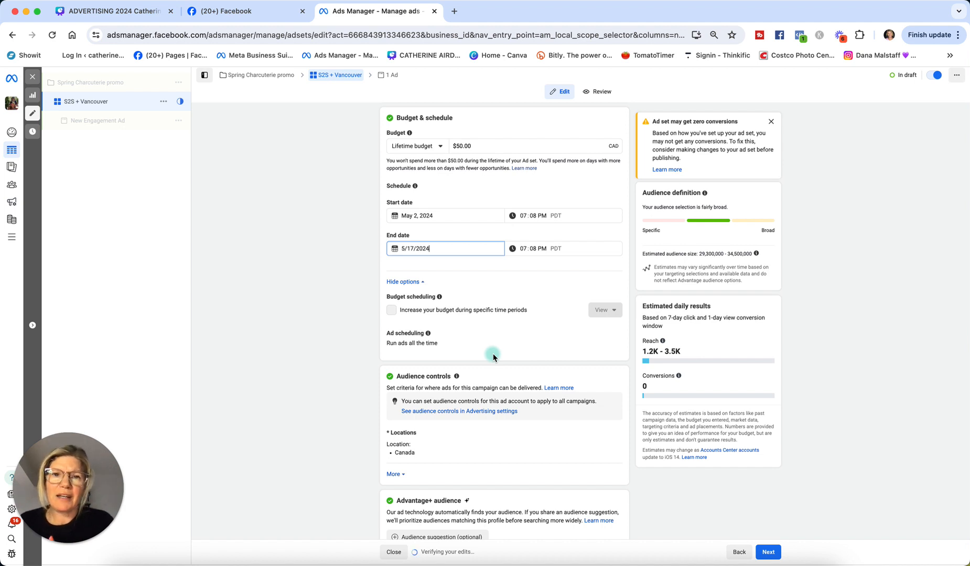
left_click(425, 248)
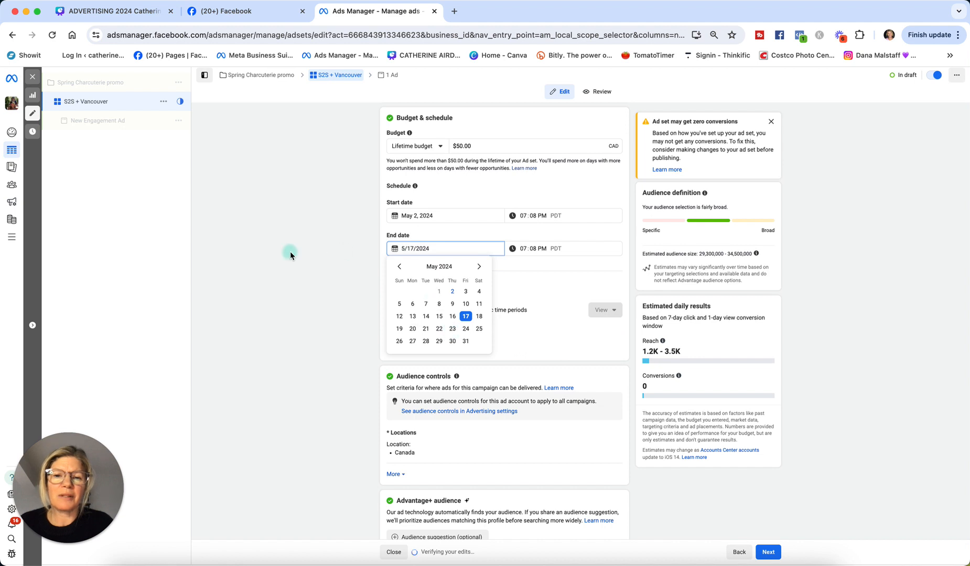
left_click(549, 296)
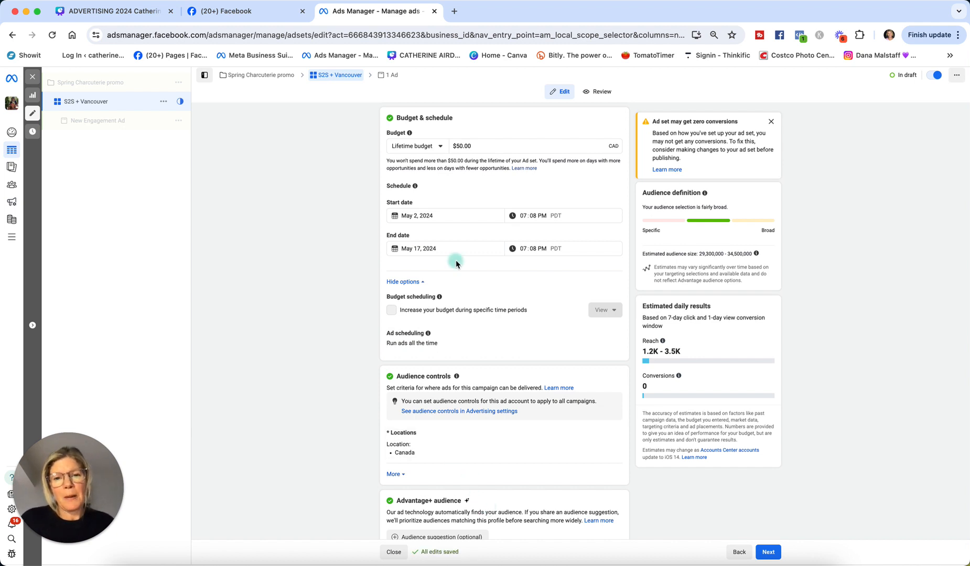
- Set the ad set's end date to May 31, 2024
left_click(440, 247)
left_click(466, 337)
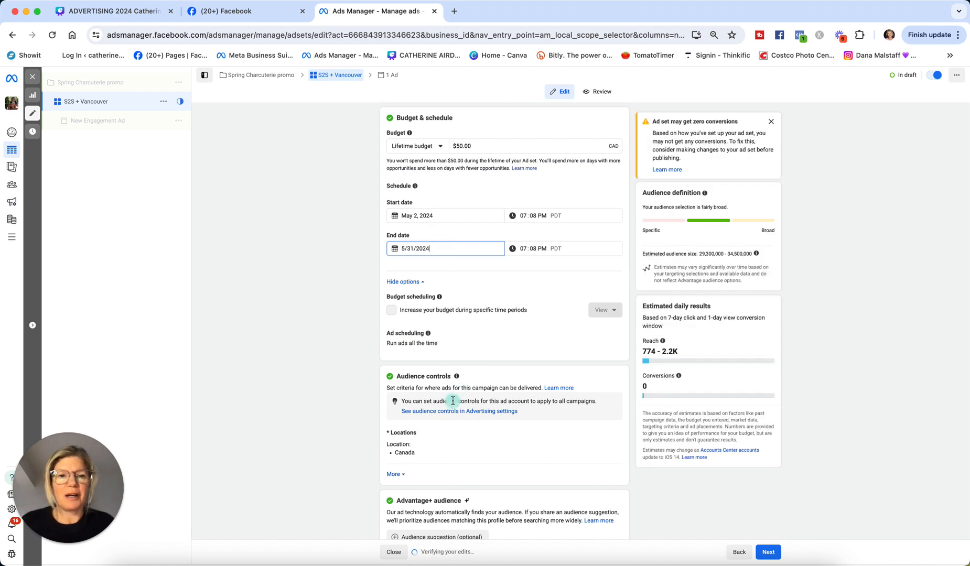
scroll(491, 445, "up", 3)
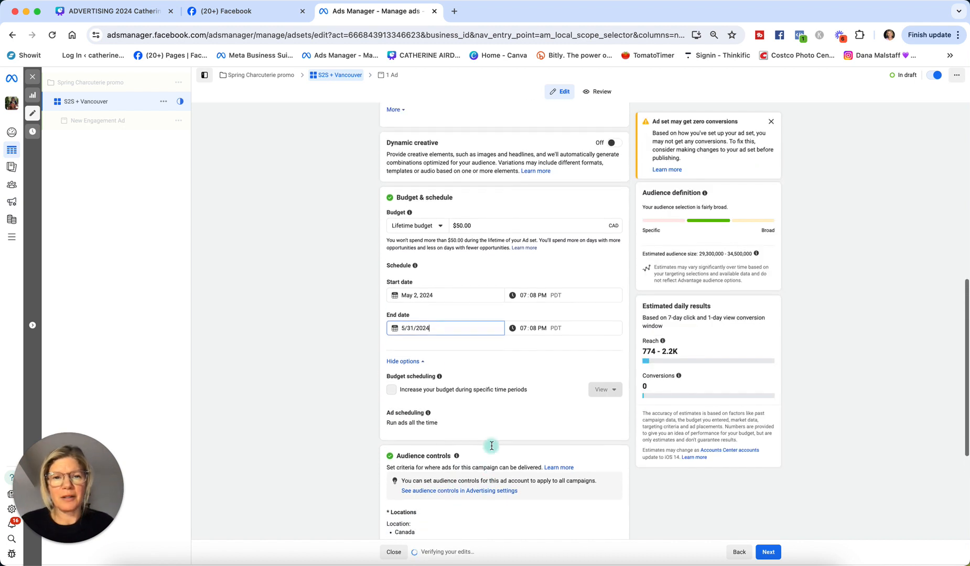
scroll(491, 446, "up", 1)
scroll(492, 445, "down", 1)
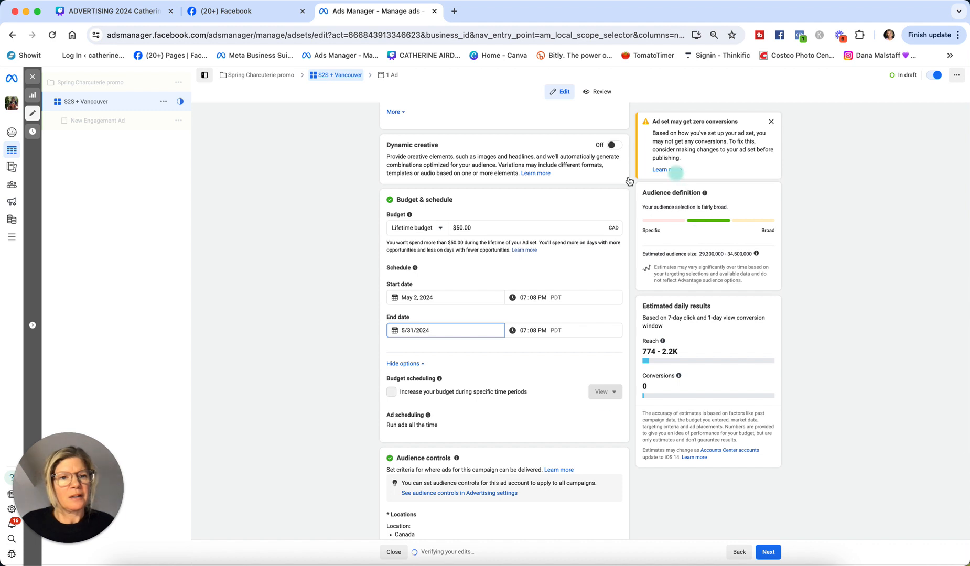
- Review the ad set's scheduling options, audience controls, Advantage+ audience and placements
scroll(520, 346, "down", 5)
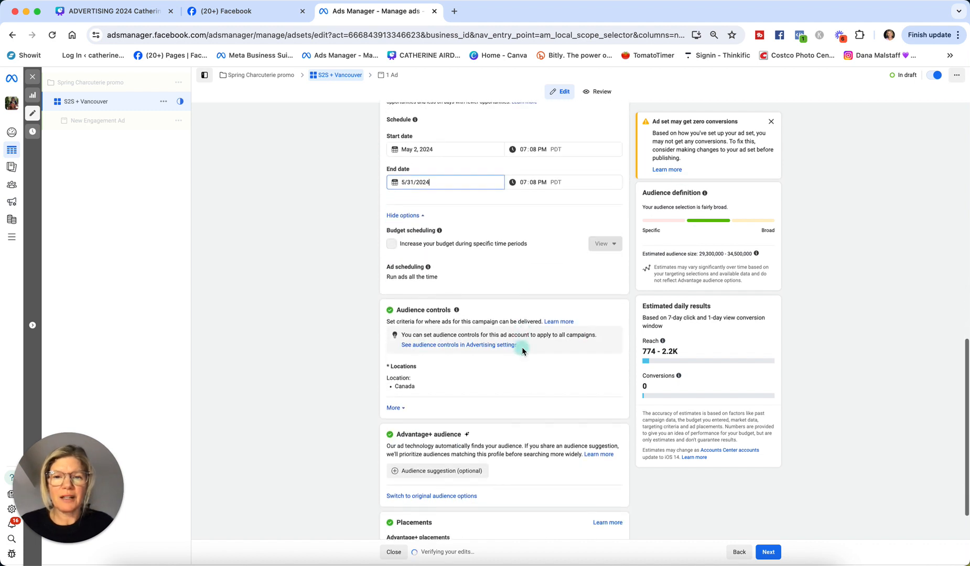
scroll(522, 352, "down", 1)
scroll(523, 350, "down", 1)
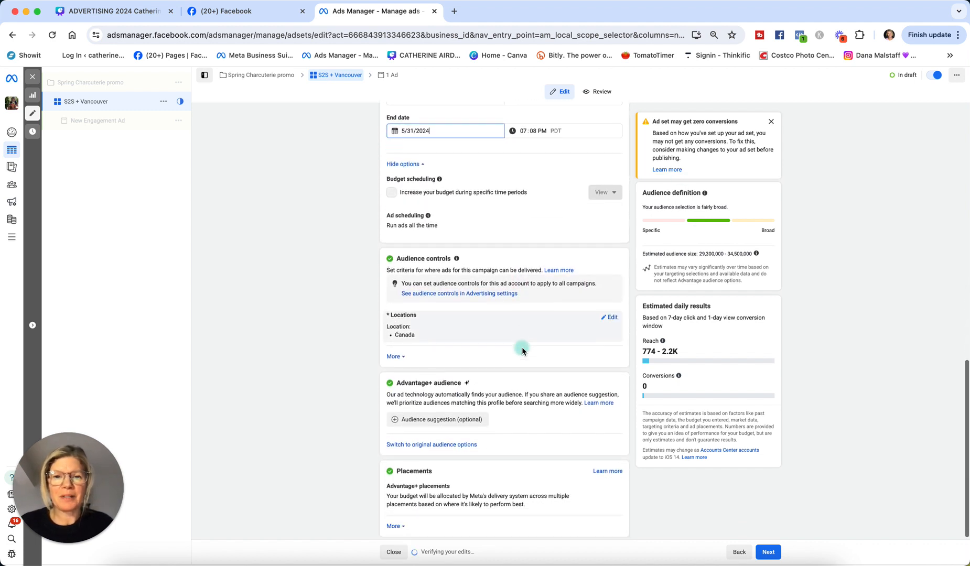
scroll(522, 350, "up", 1)
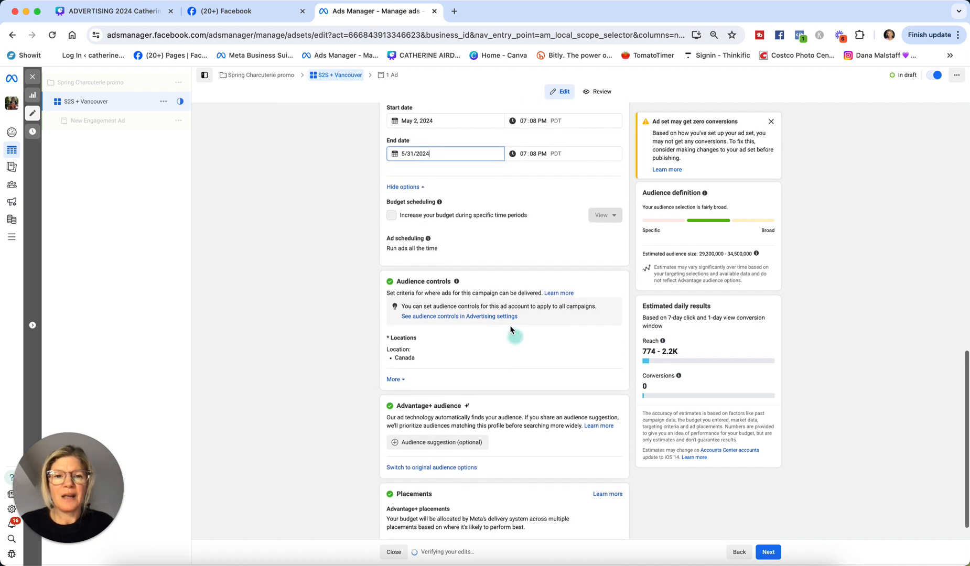
scroll(483, 333, "up", 4)
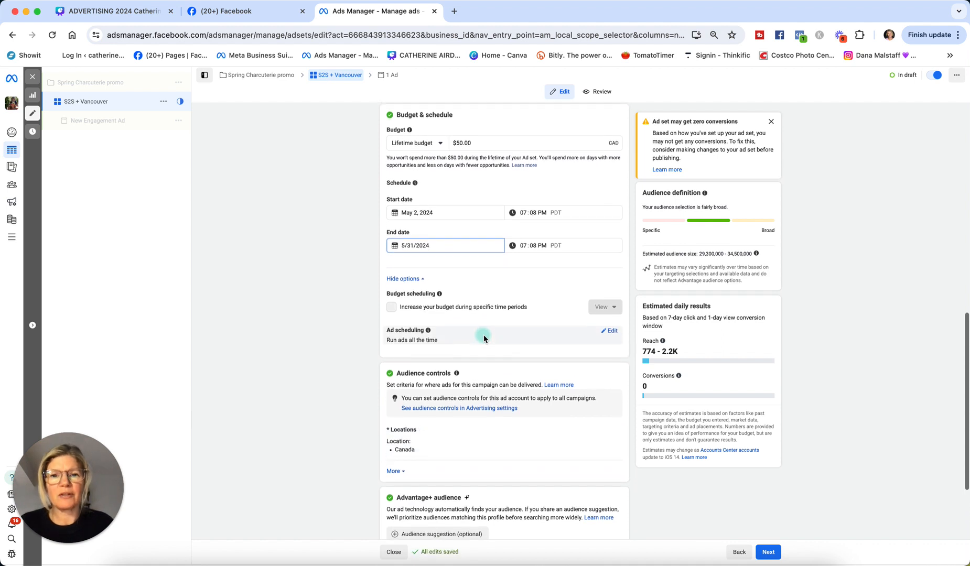
scroll(483, 338, "down", 1)
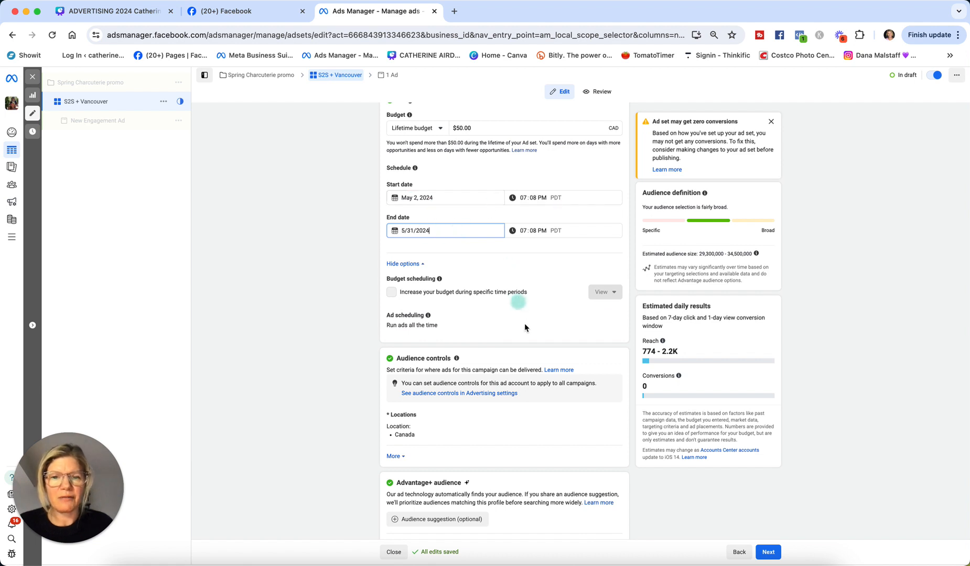
scroll(525, 325, "down", 1)
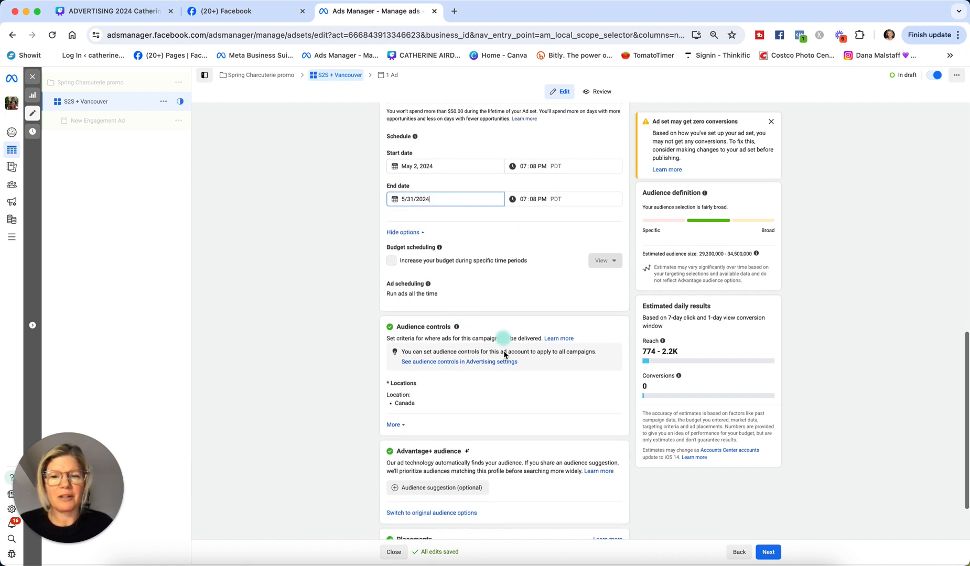
scroll(524, 407, "down", 3)
scroll(526, 406, "down", 4)
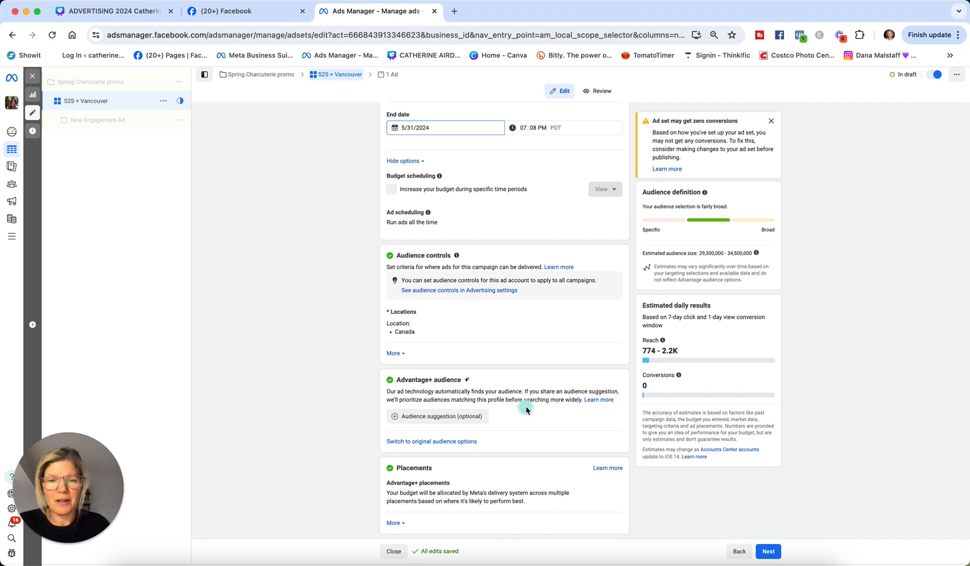
- Edit the audience locations and target Vancouver, British Columbia instead of all of Canada
mouse_move(478, 323)
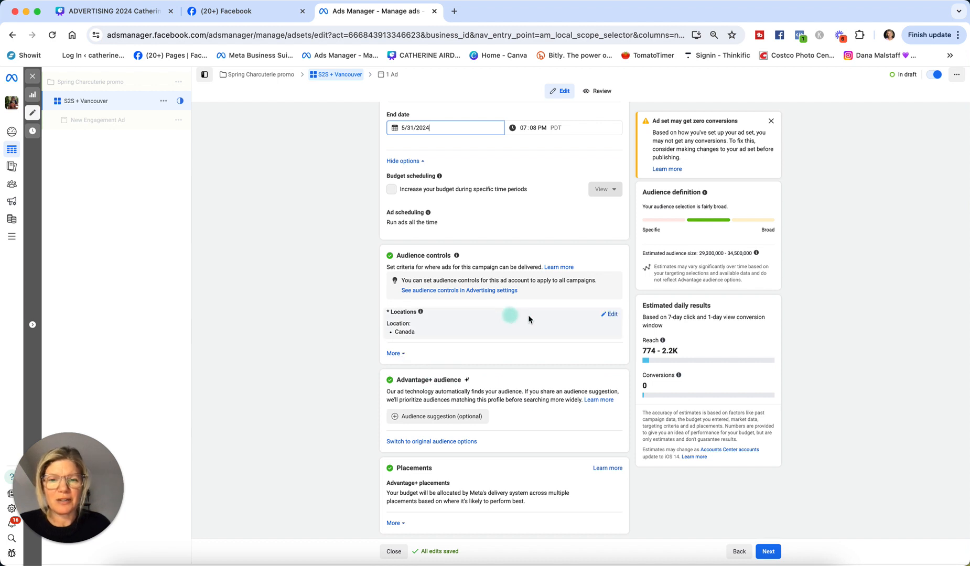
left_click(614, 317)
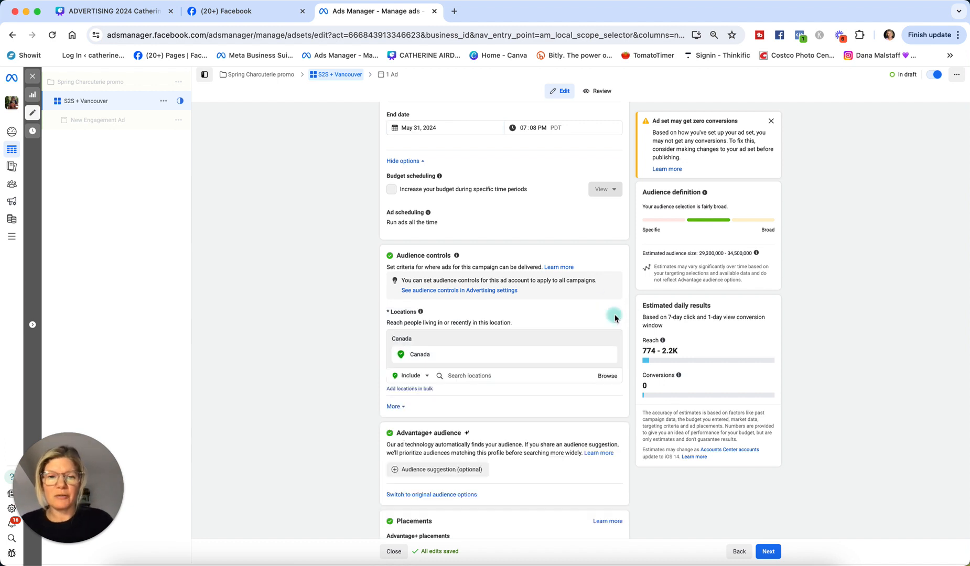
scroll(585, 317, "down", 2)
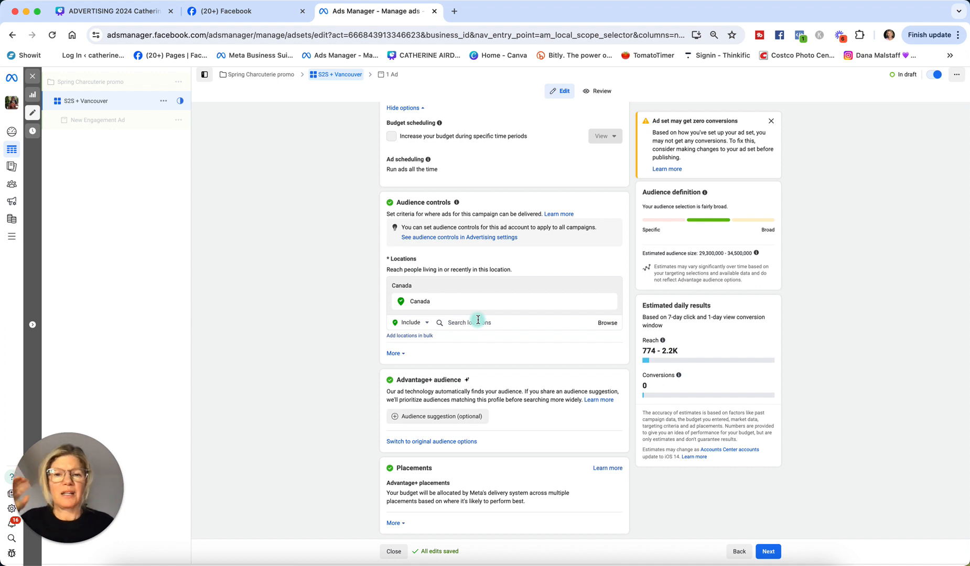
left_click(478, 320)
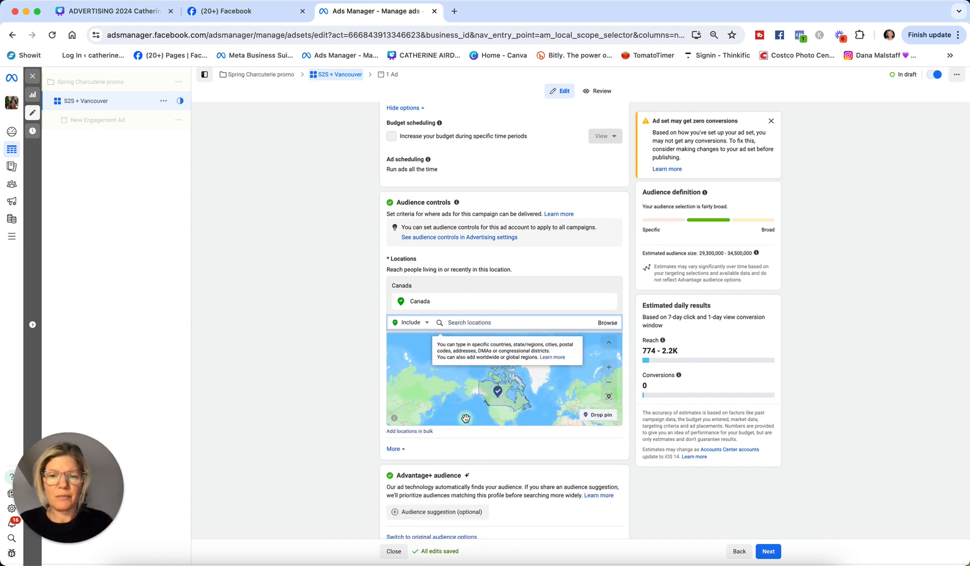
type("vancou")
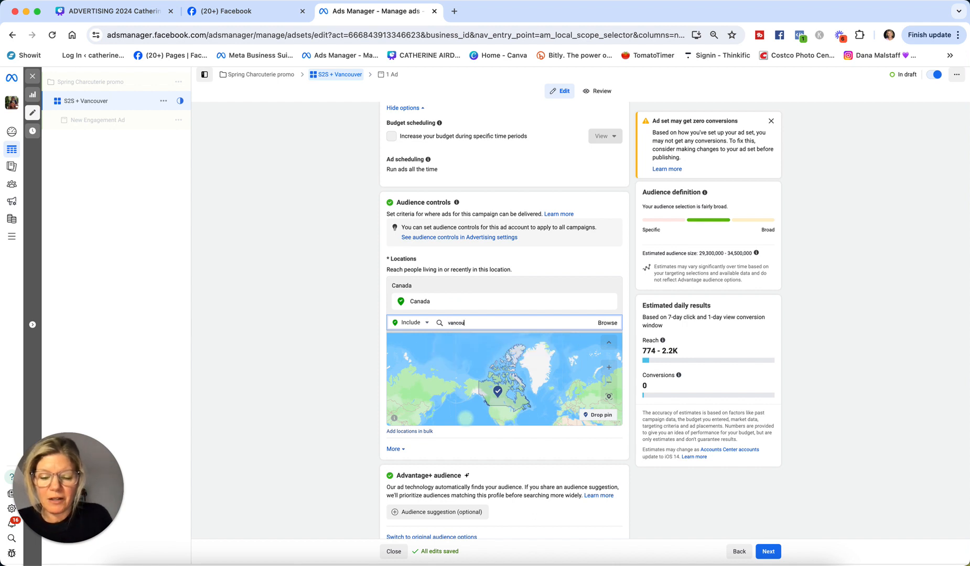
type("b")
key("BackSpace")
type("ver british")
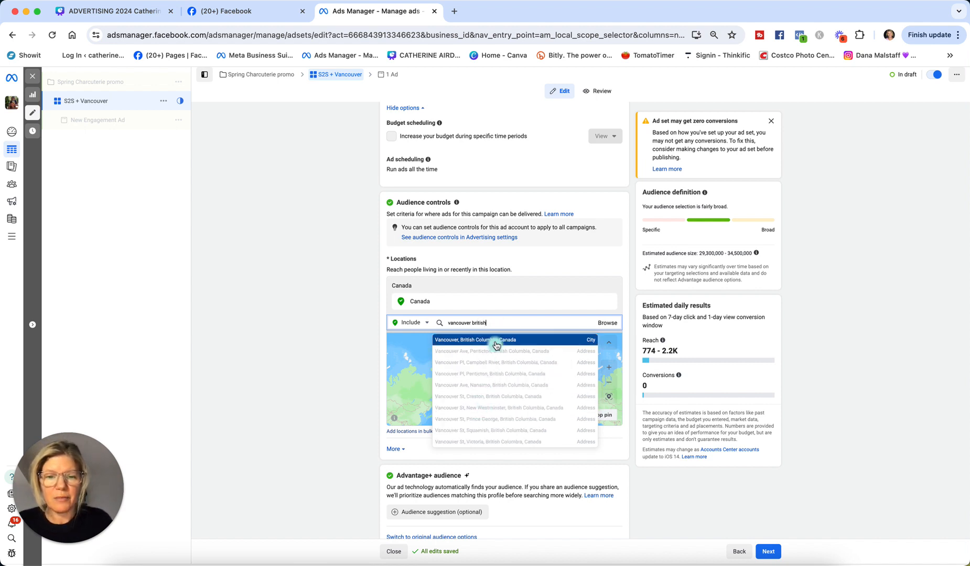
left_click(495, 338)
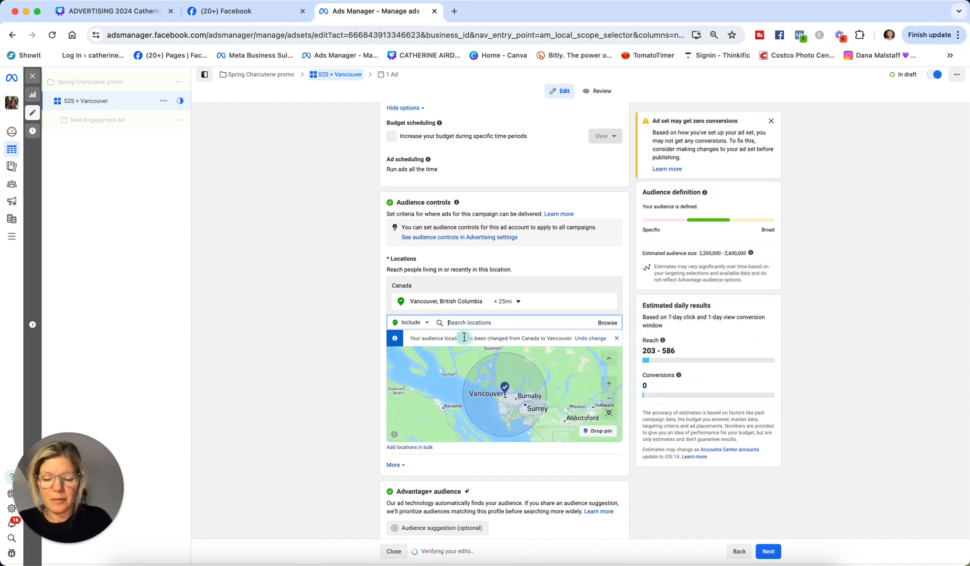
- Add Whistler, British Columbia and Pemberton, British Columbia to the ad set's included audience locations
type("whistler")
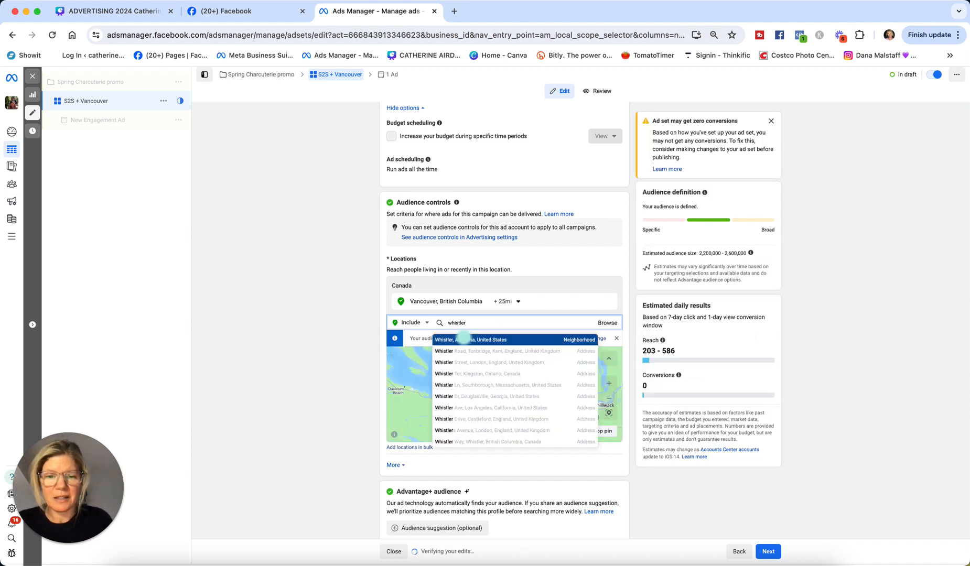
type(" b")
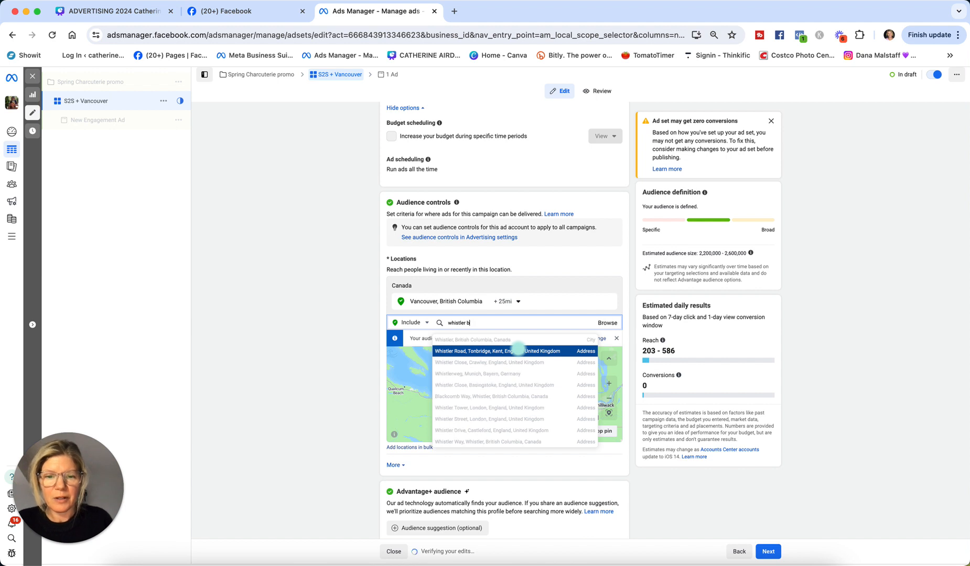
left_click(505, 340)
type("pemberton b")
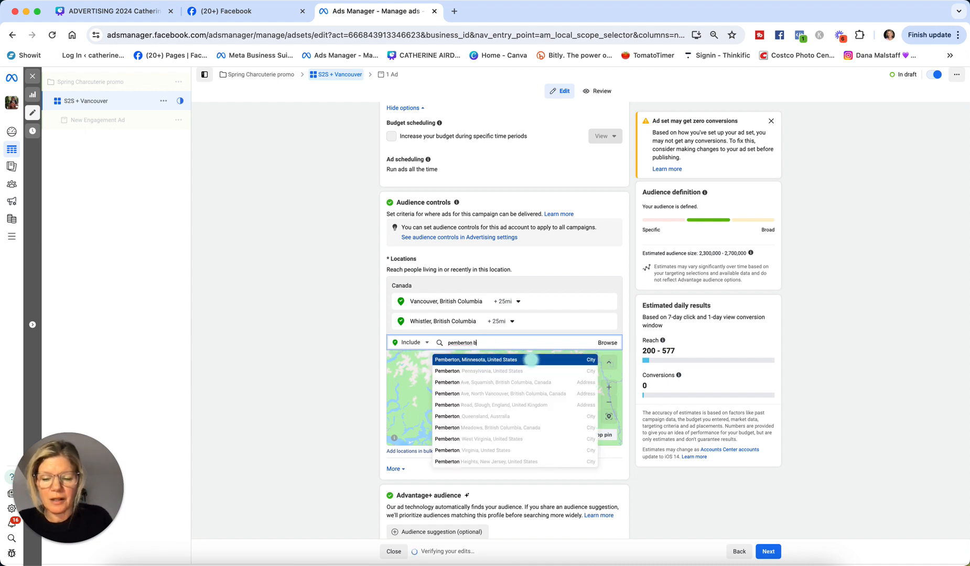
type("riti")
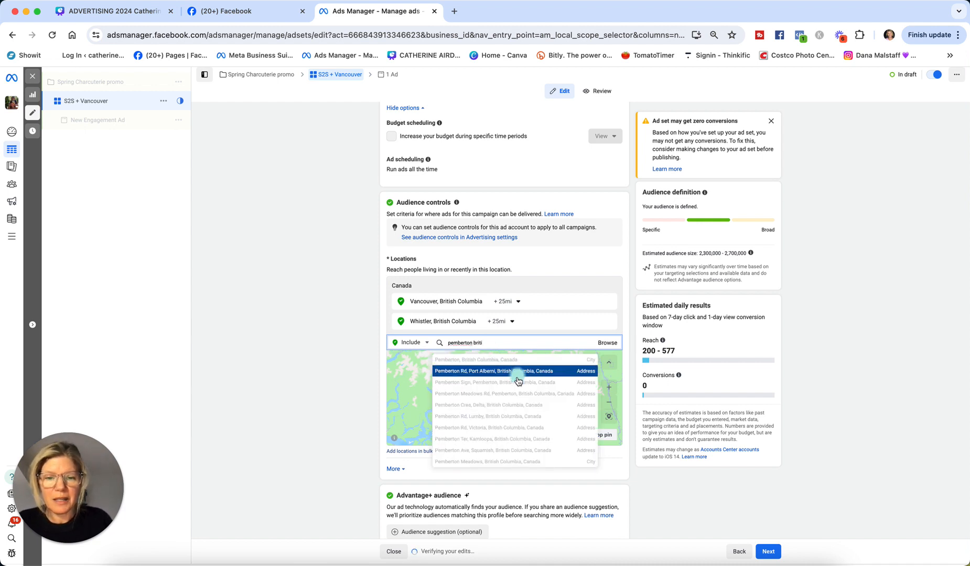
left_click(513, 363)
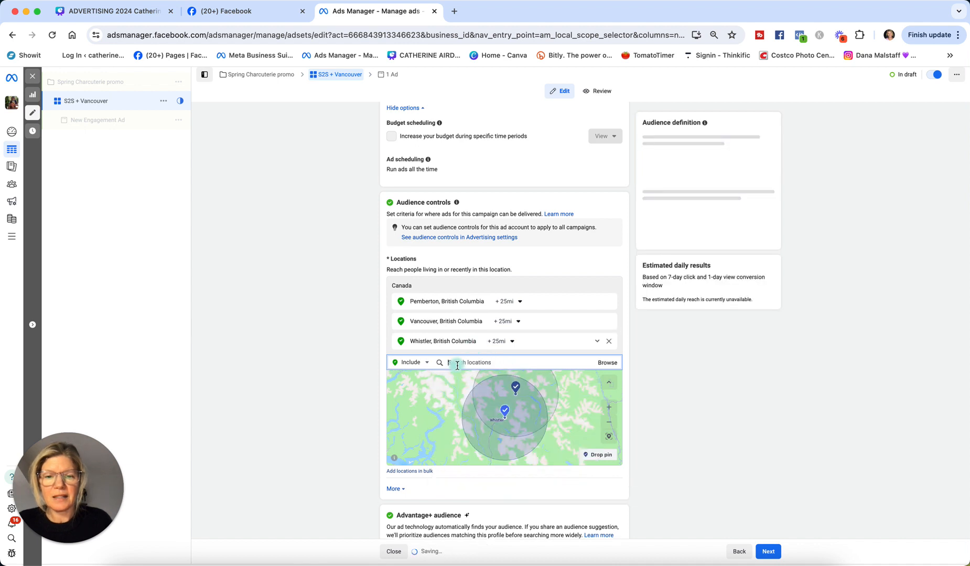
- Add Squamish, British Columbia and the West End neighborhood in British Columbia to the included audience locations
type("sq")
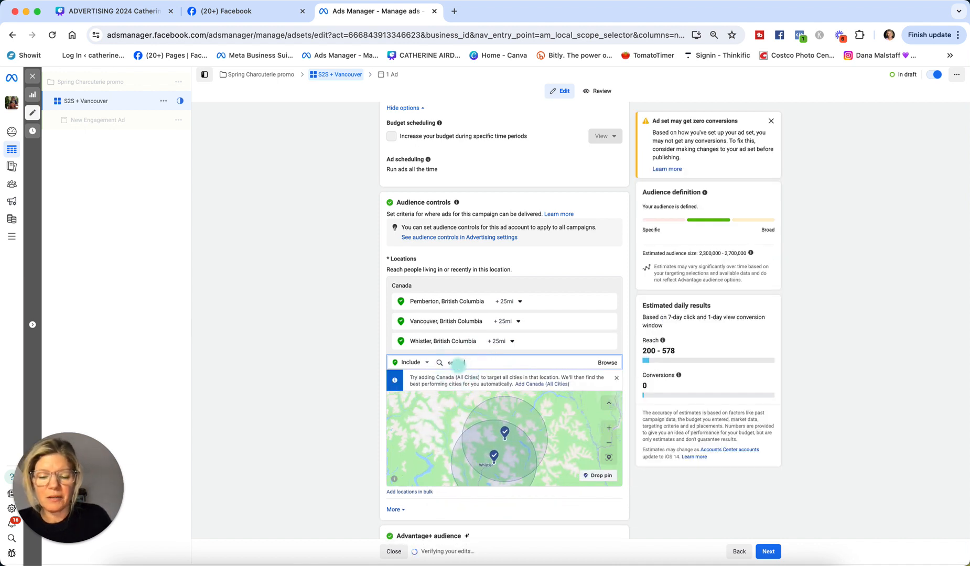
type("uamish")
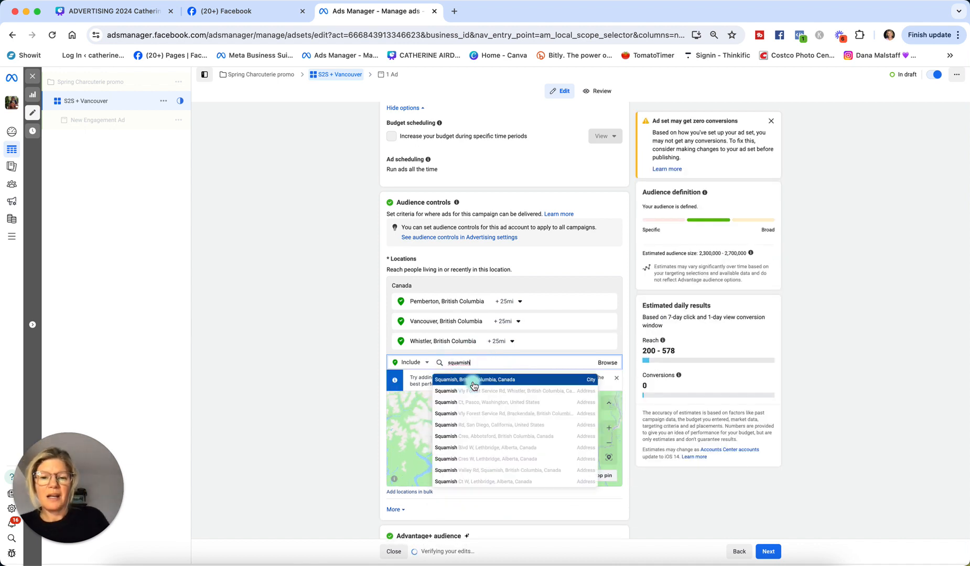
left_click(472, 378)
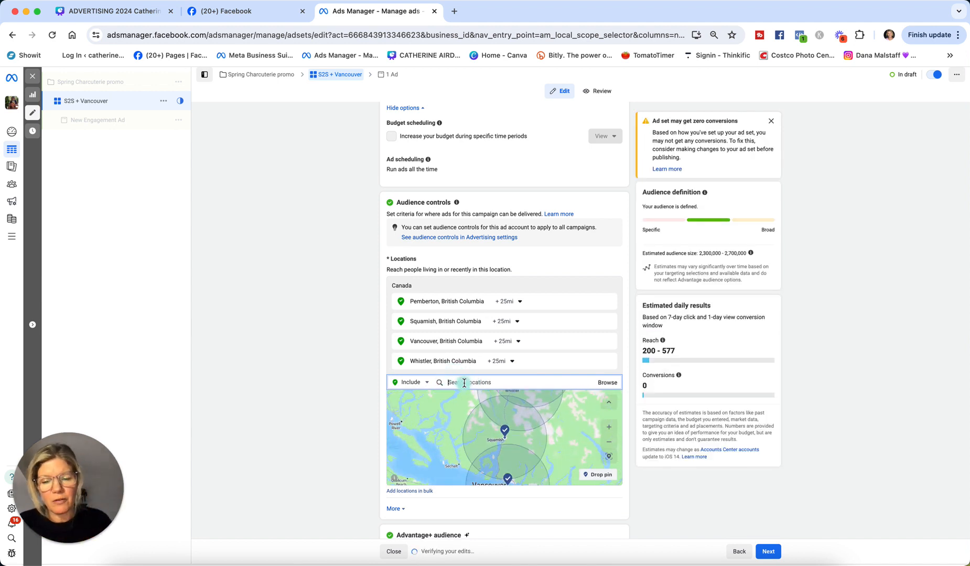
left_click(464, 383)
type("wes")
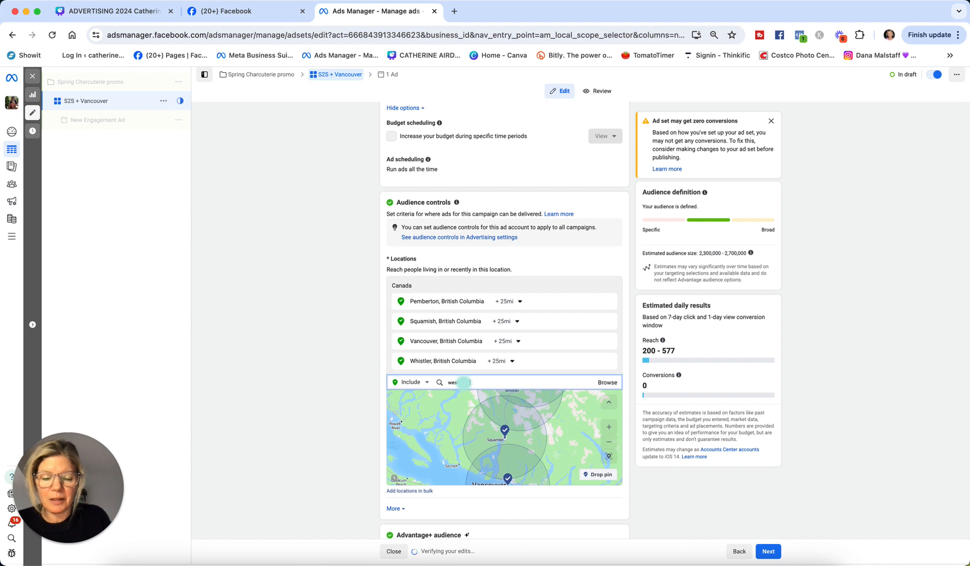
type("t vancouver")
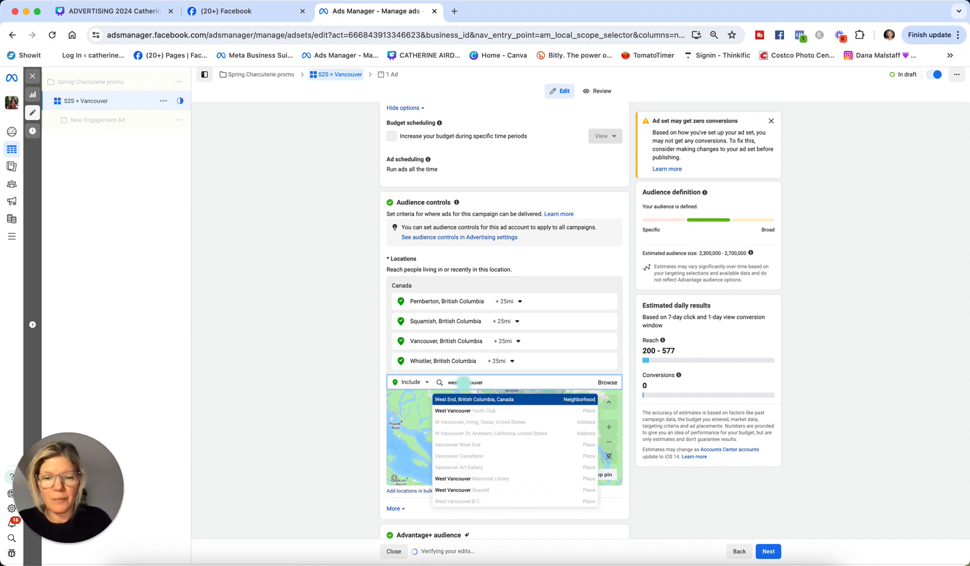
left_click(474, 400)
- Add the city of North Vancouver, British Columbia to the included audience locations
left_click(465, 403)
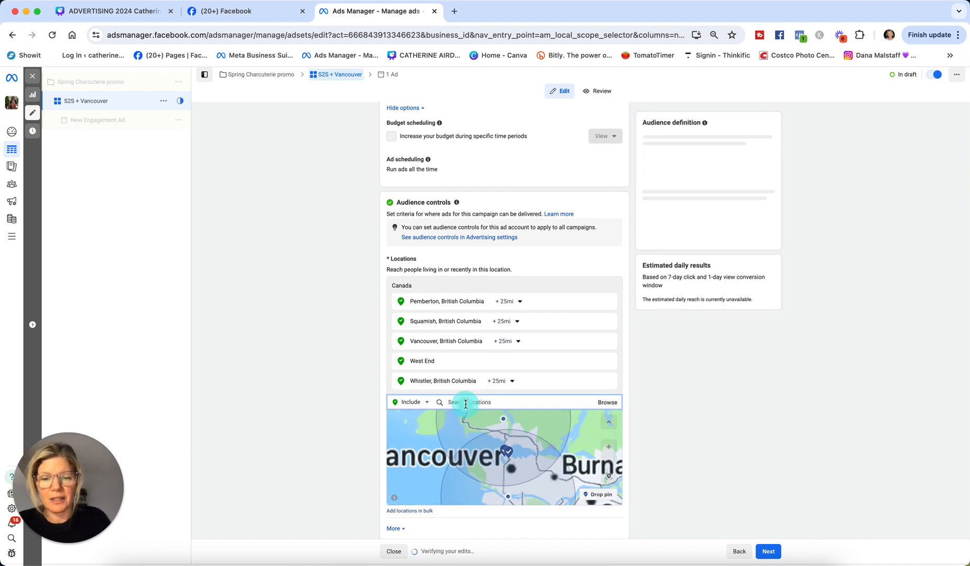
type("north vancouver")
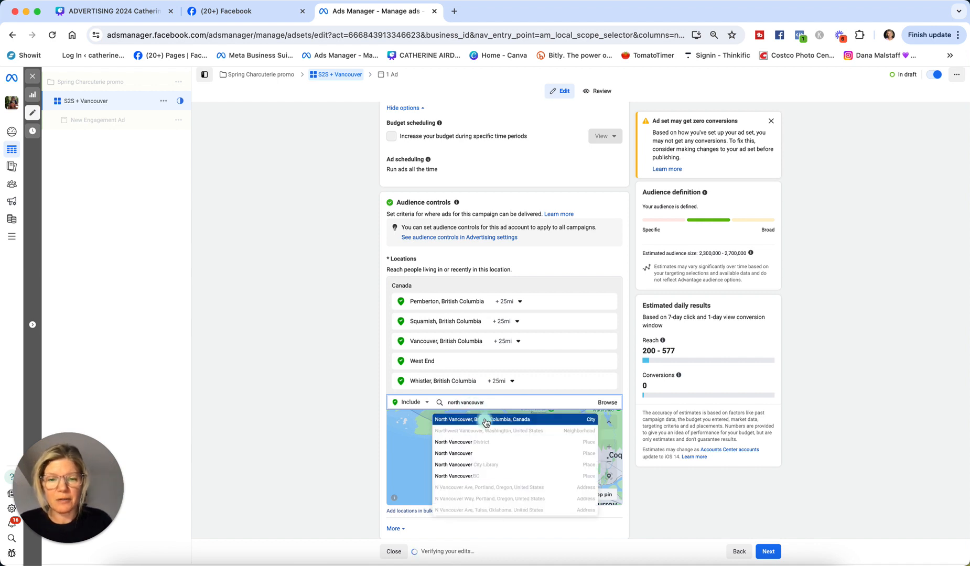
key("Return")
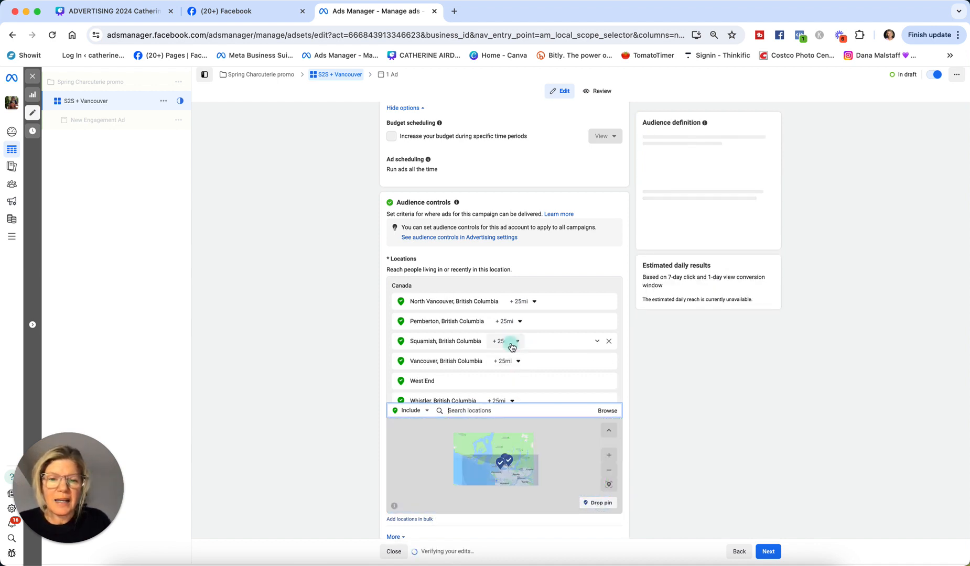
- Examine the radius options for Squamish and the coverage of the chosen locations on the map
left_click(520, 342)
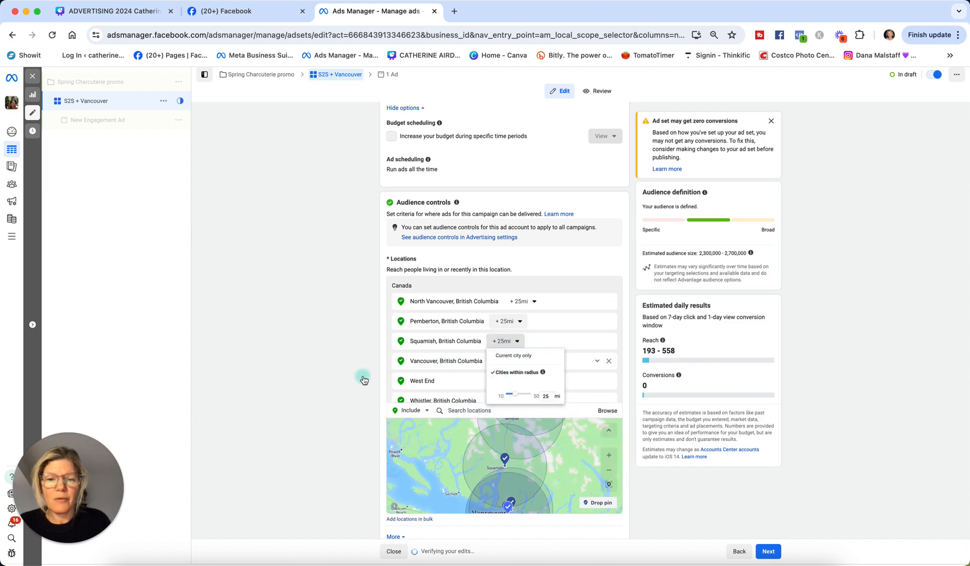
scroll(476, 336, "down", 1)
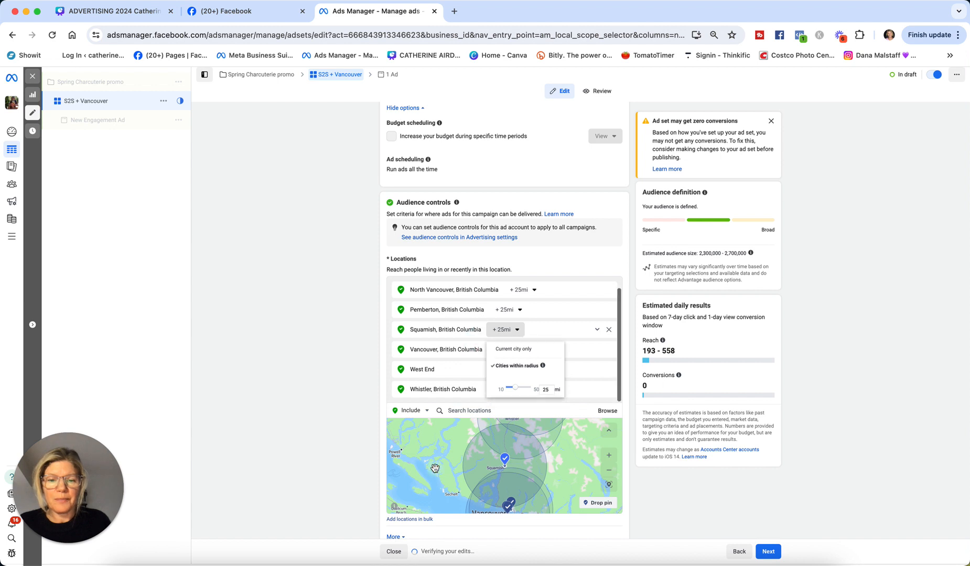
scroll(348, 433, "down", 3)
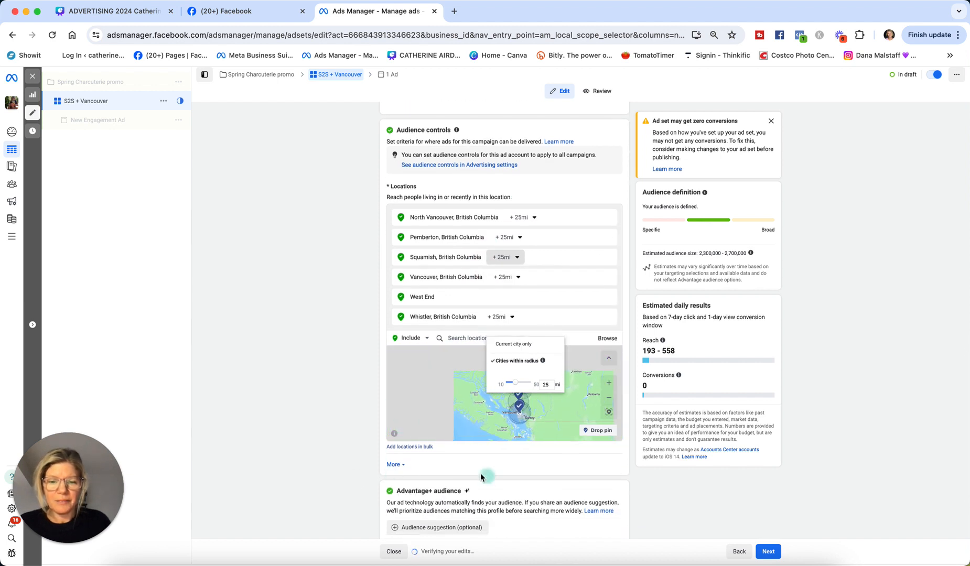
left_click(477, 471)
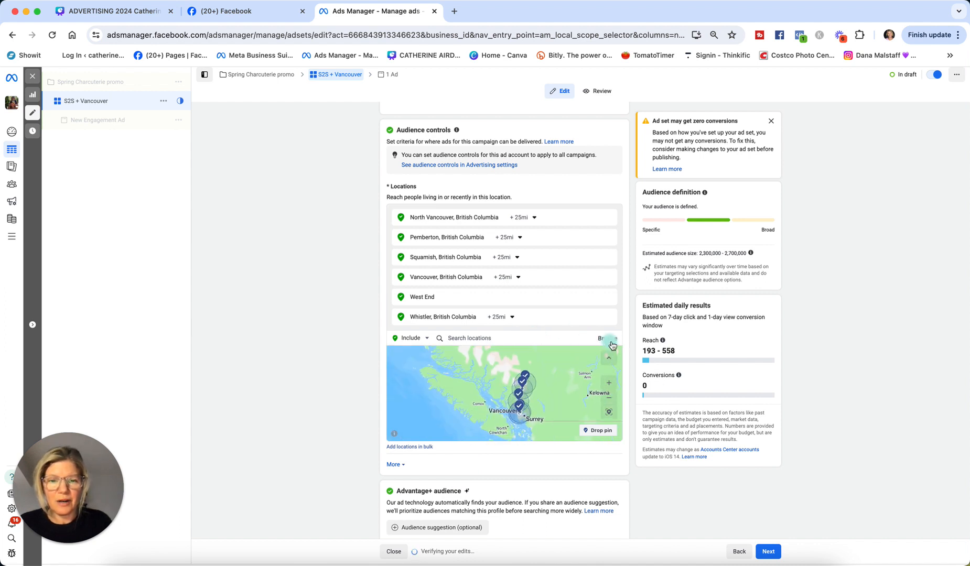
left_click(590, 433)
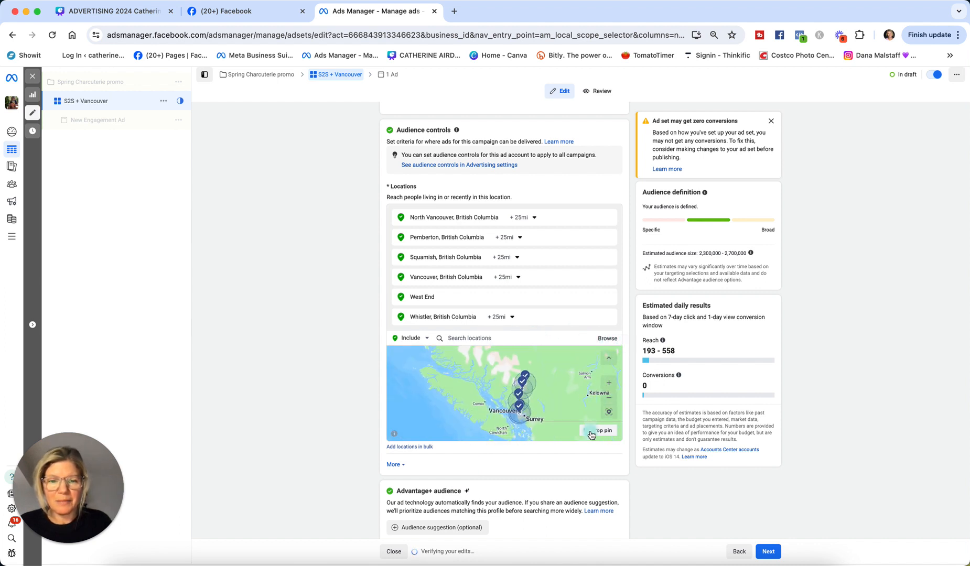
- Expand the additional audience controls and set the minimum age to 20
left_click(399, 465)
scroll(503, 461, "down", 5)
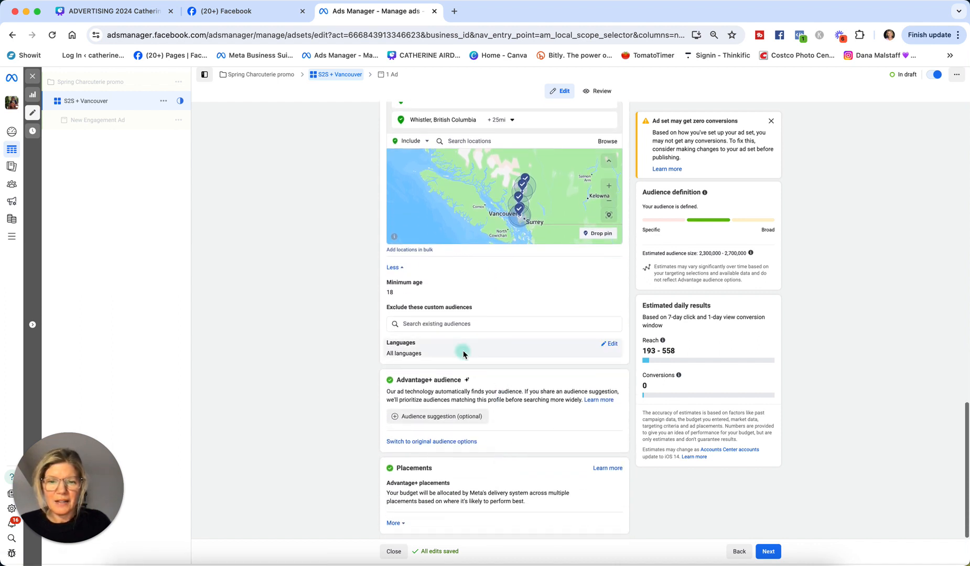
mouse_move(421, 293)
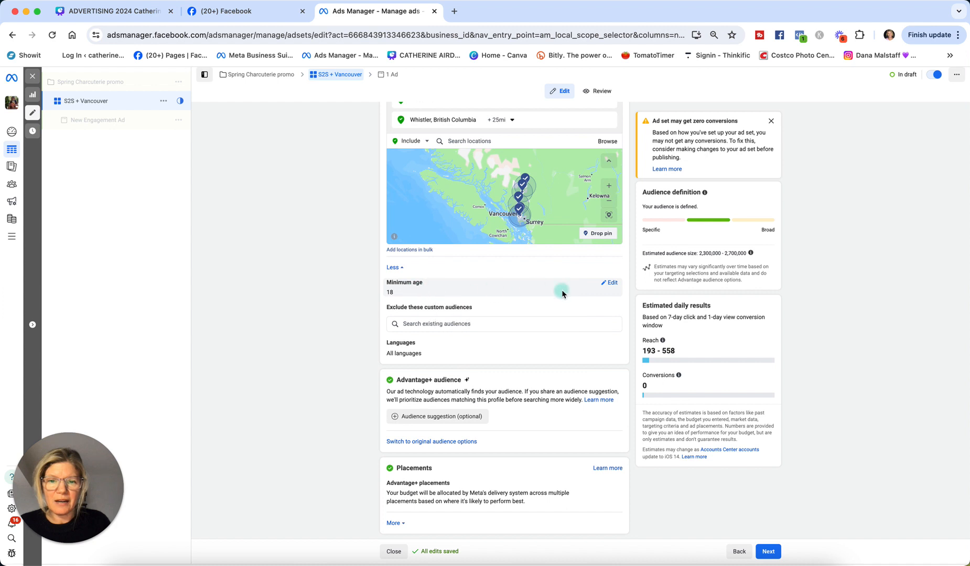
left_click(609, 283)
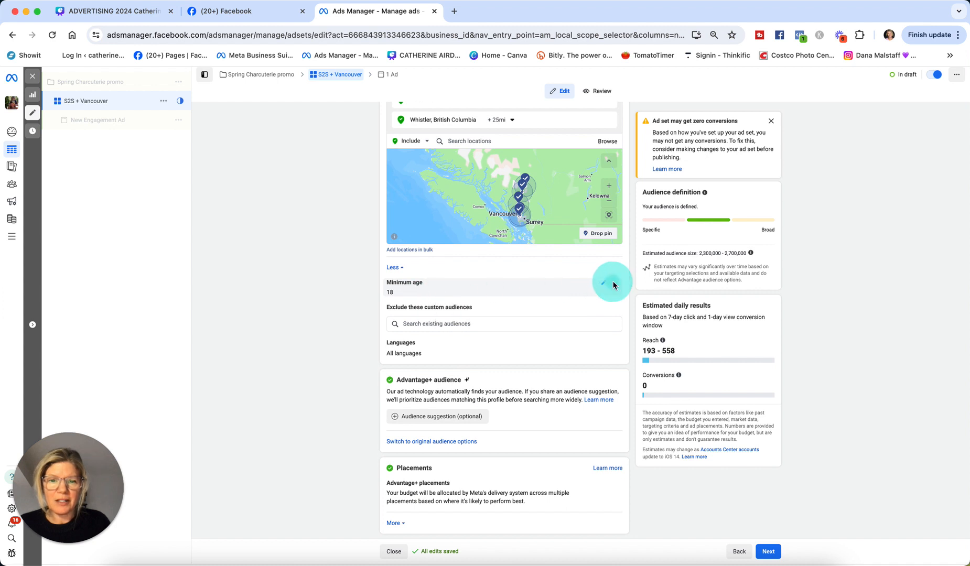
left_click(411, 296)
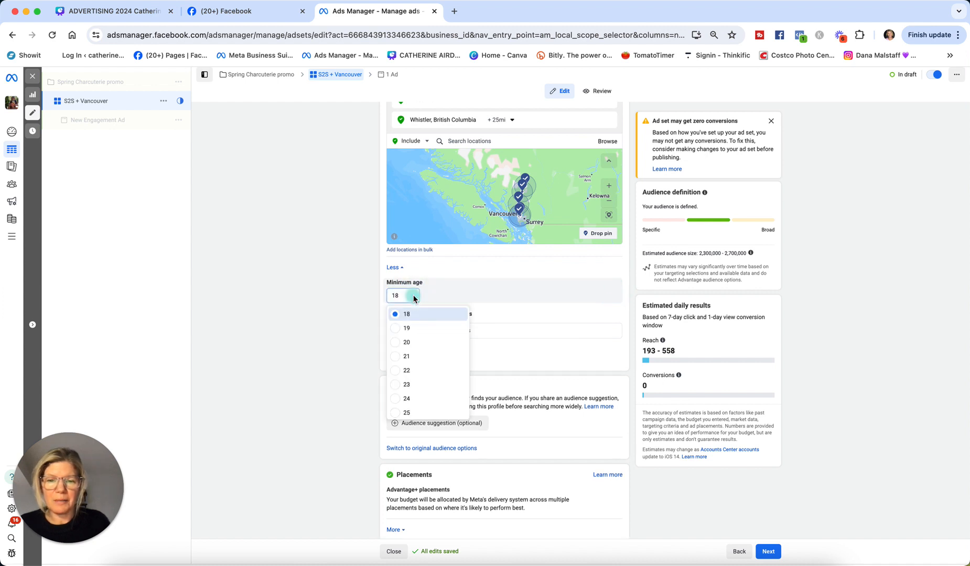
left_click(406, 343)
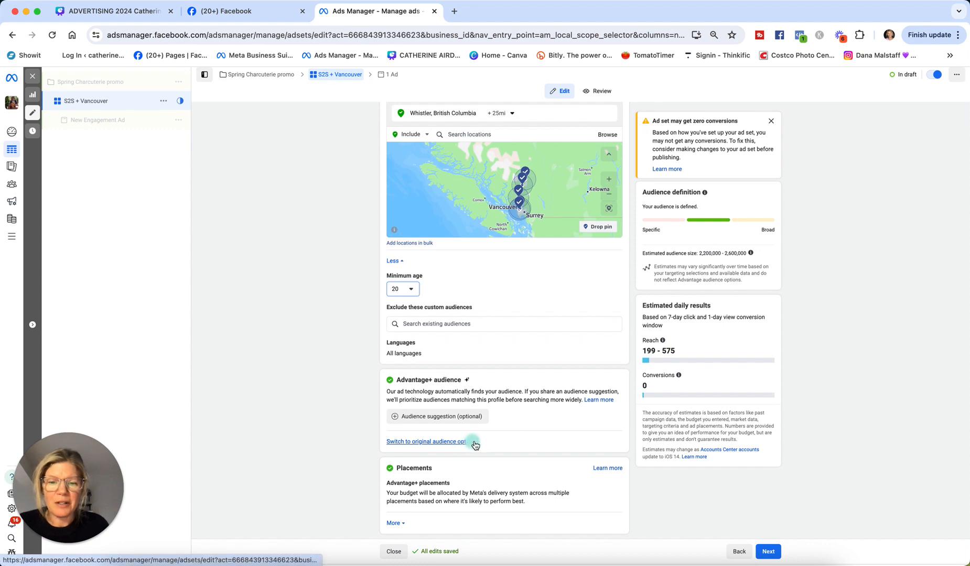
- Switch the ad set from Advantage+ audience to the original audience options and reset its start date to today
left_click(460, 443)
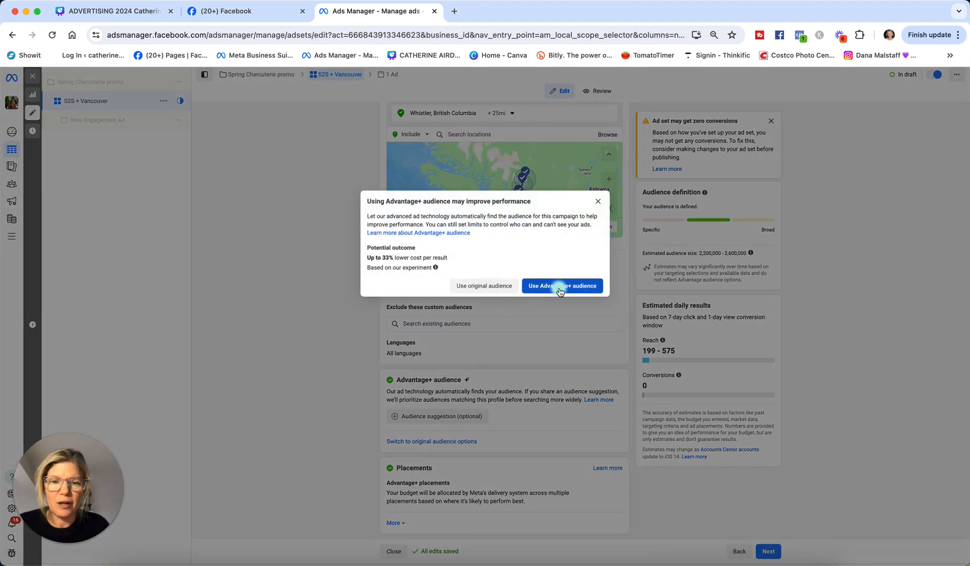
left_click(505, 285)
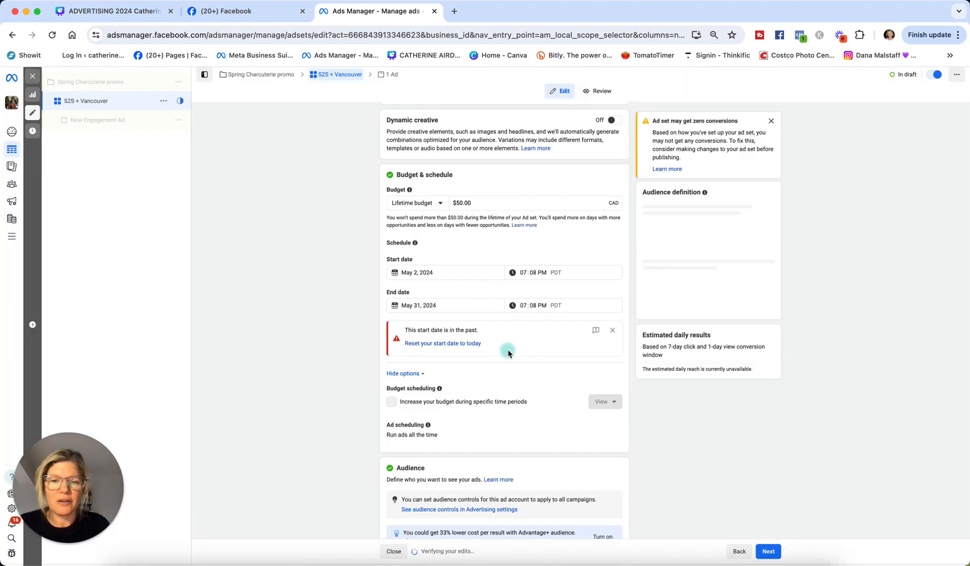
left_click(464, 326)
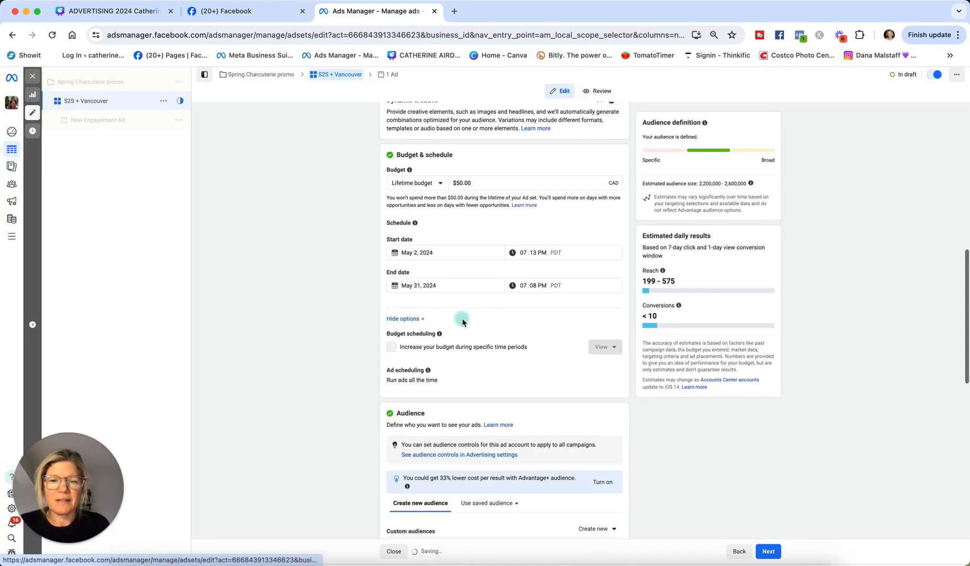
- Review the original audience settings, including saved audiences, custom audiences, locations, age, gender and detailed targeting
scroll(499, 381, "down", 5)
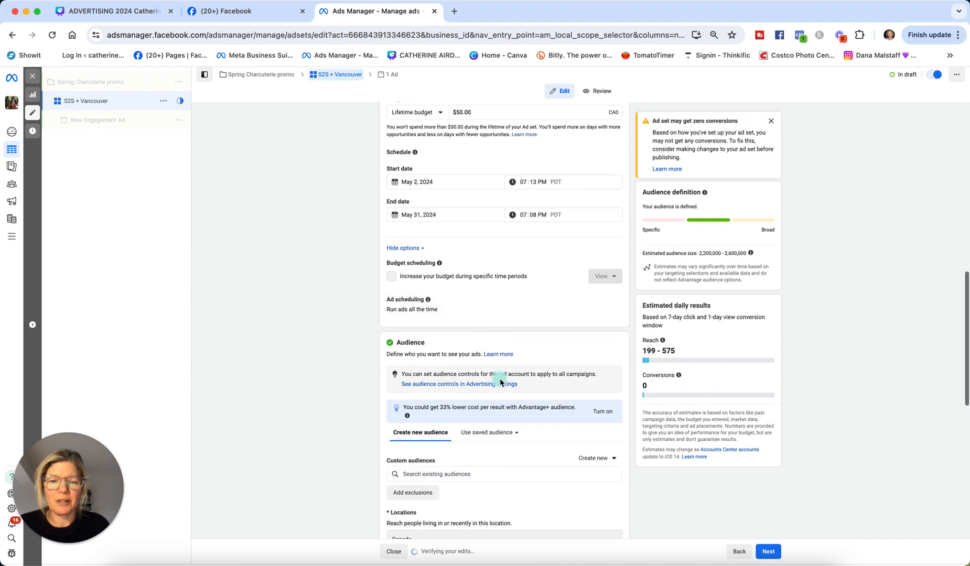
scroll(500, 379, "down", 2)
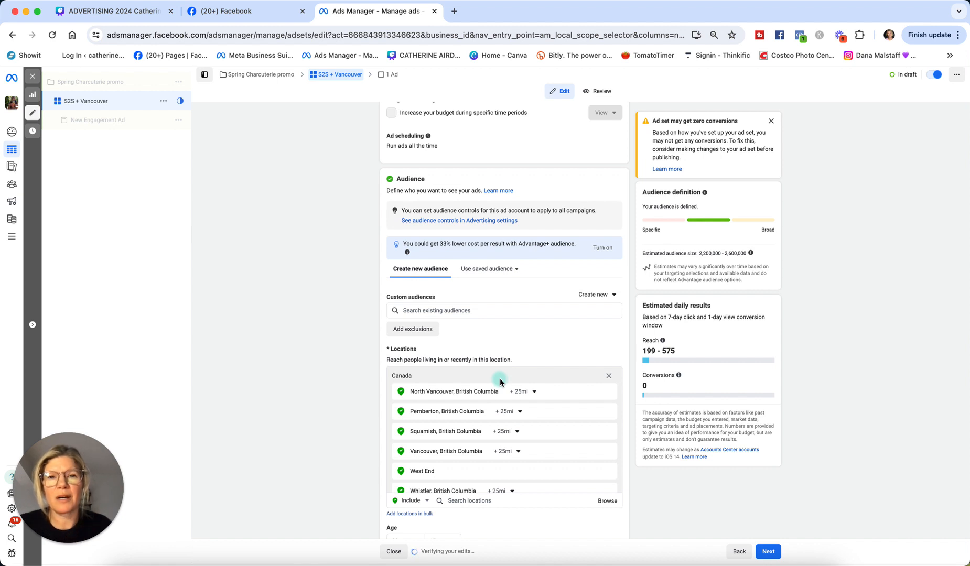
left_click(518, 270)
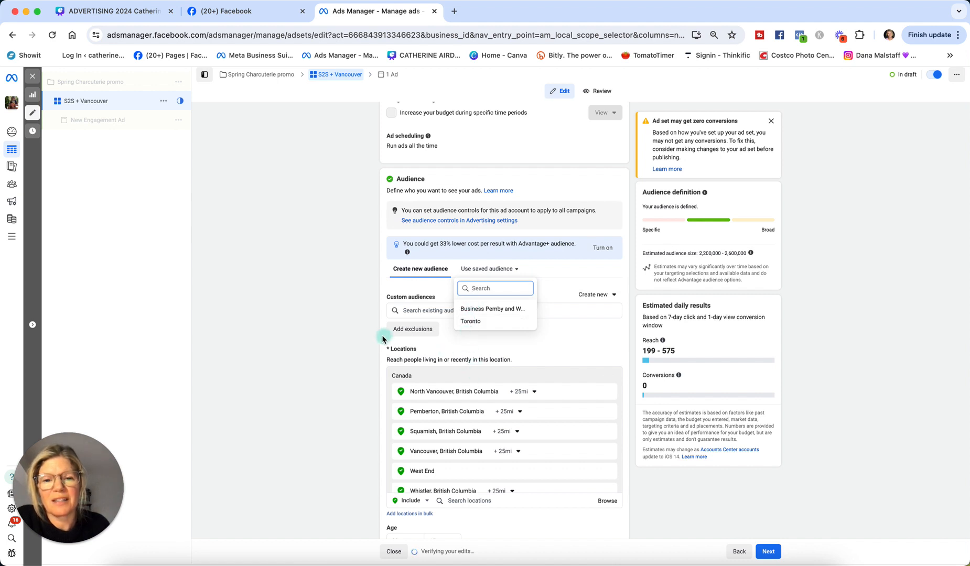
left_click(473, 345)
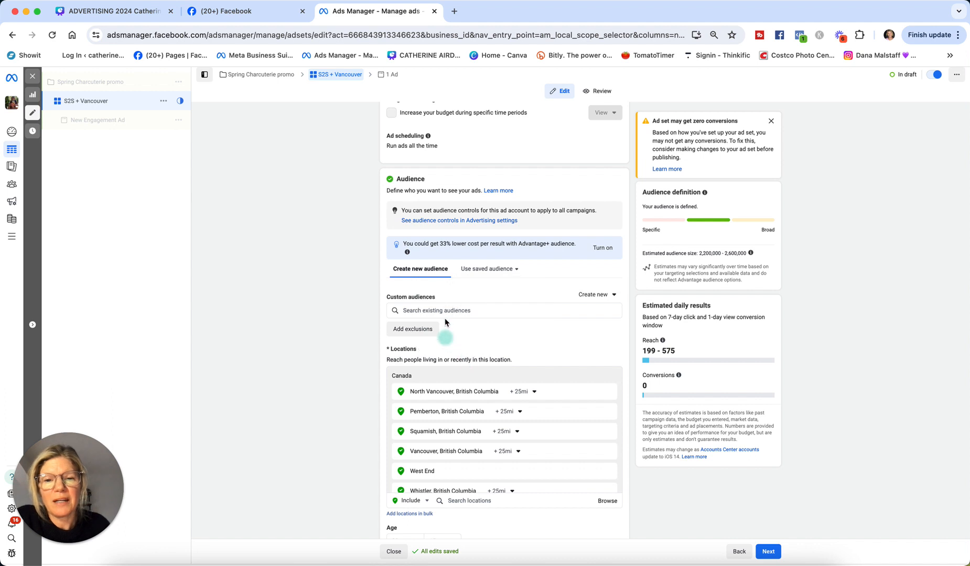
scroll(472, 323, "down", 3)
scroll(473, 398, "down", 6)
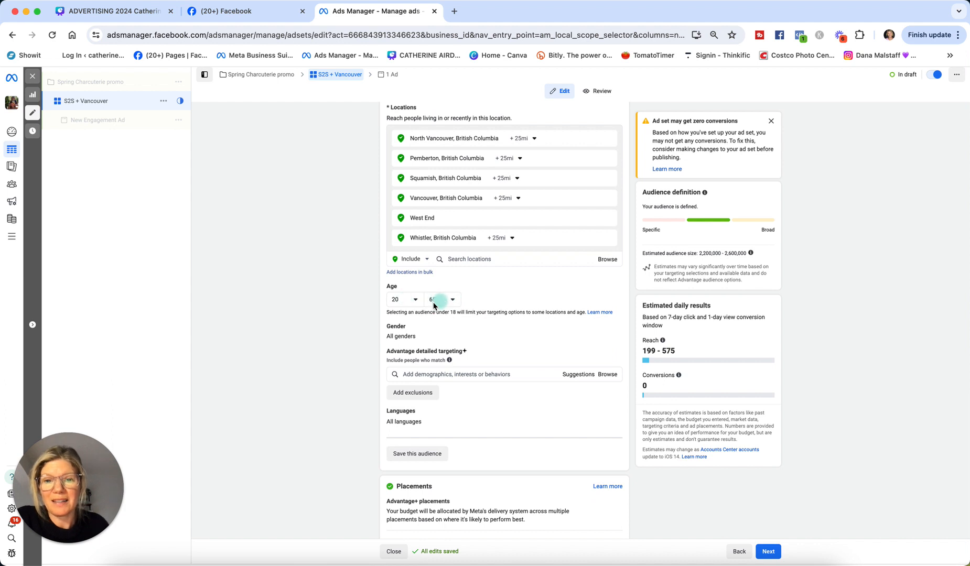
scroll(516, 372, "down", 1)
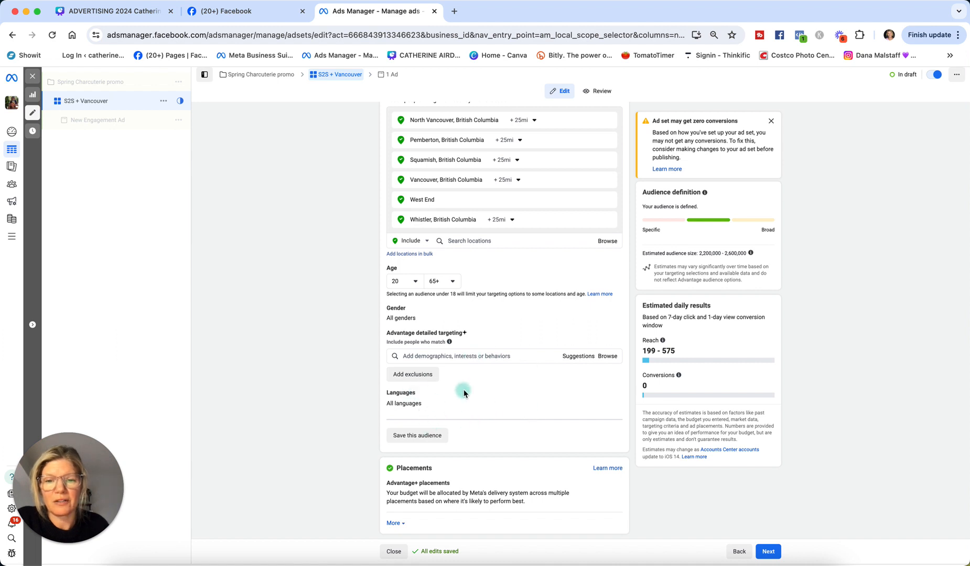
- Search detailed targeting for "whistler" and add the interest Whistler Mountain (place)
left_click(419, 355)
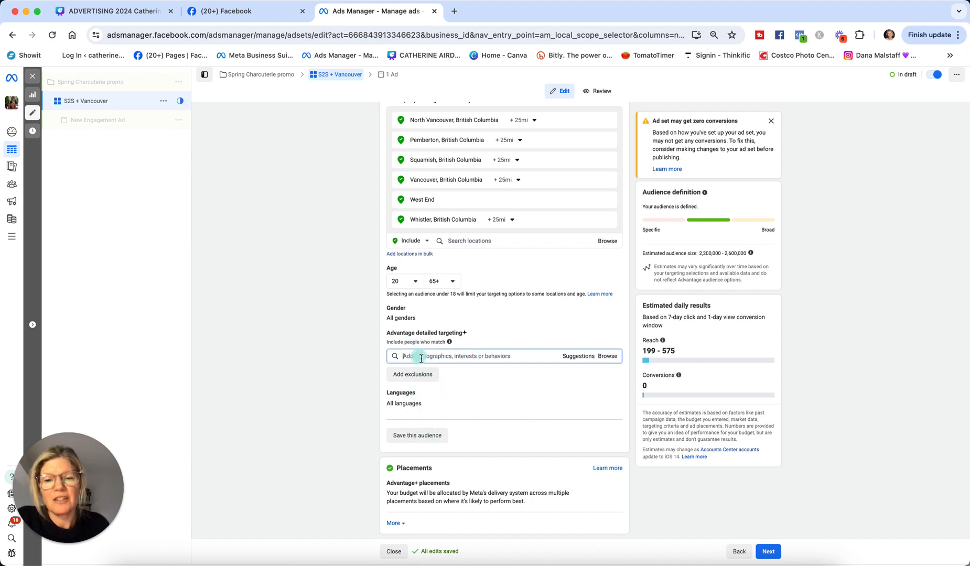
type("whistler")
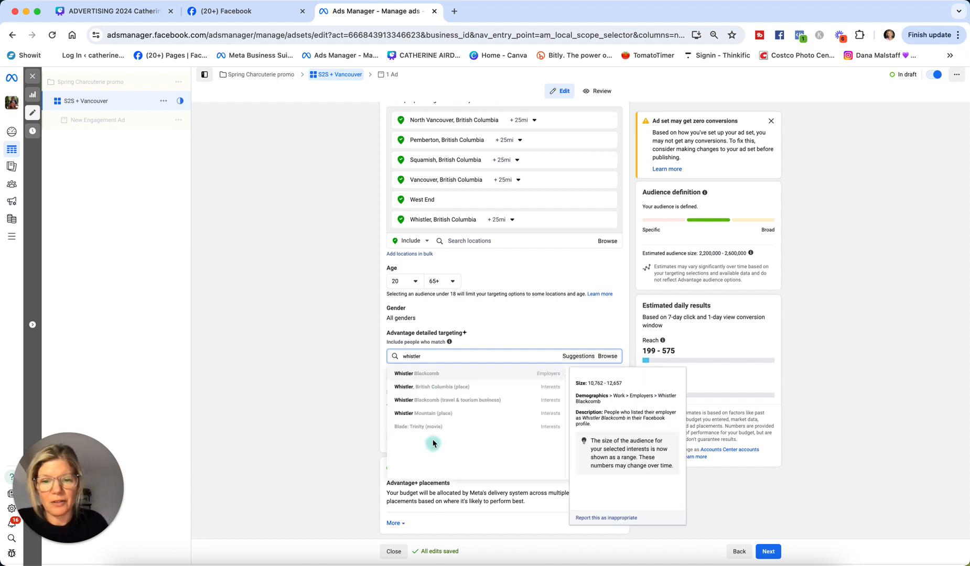
left_click(444, 413)
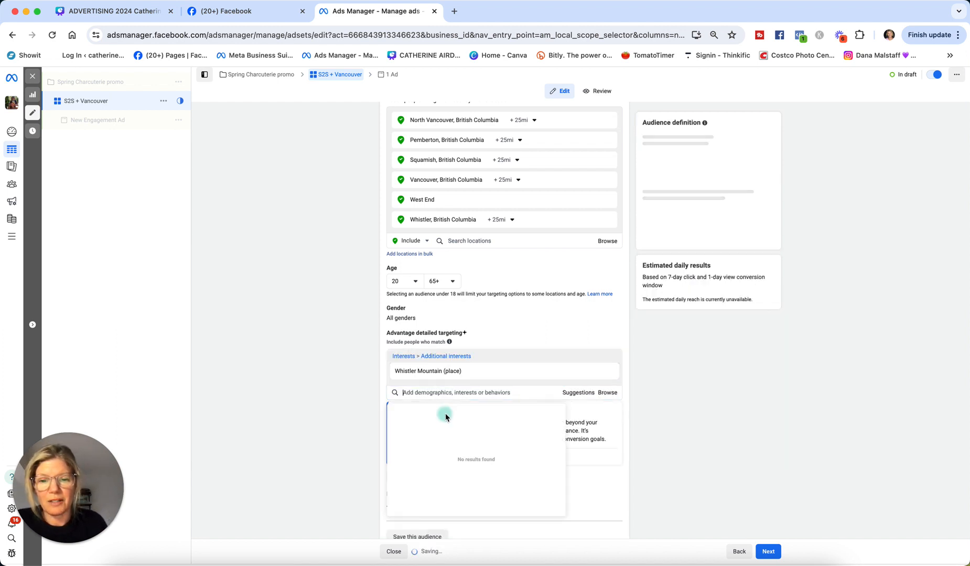
- Search detailed targeting for "whistler" and "restaurants", adding the interests Whistler, British Columbia (place) and Restaurants (dining)
left_click(428, 393)
type("whistler")
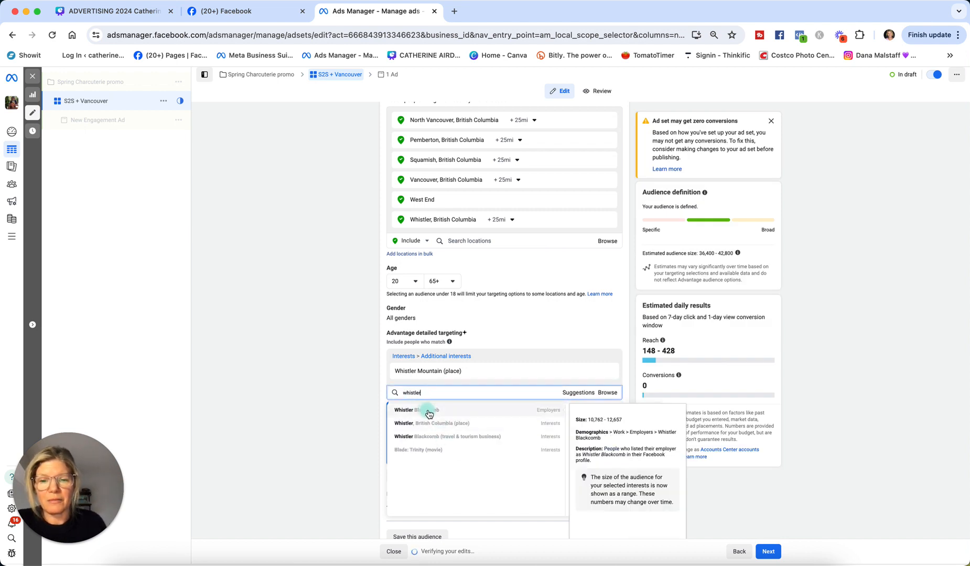
left_click(437, 426)
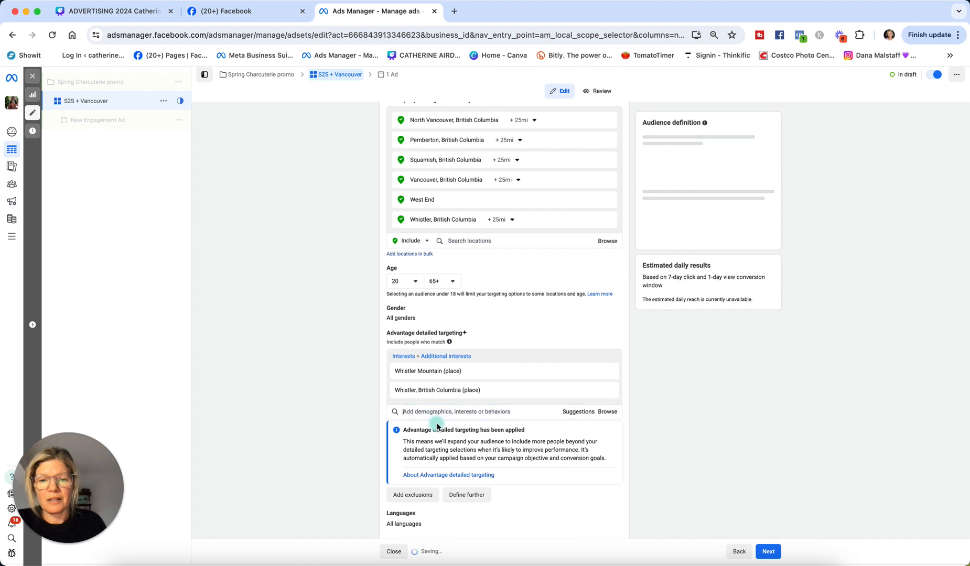
mouse_move(494, 394)
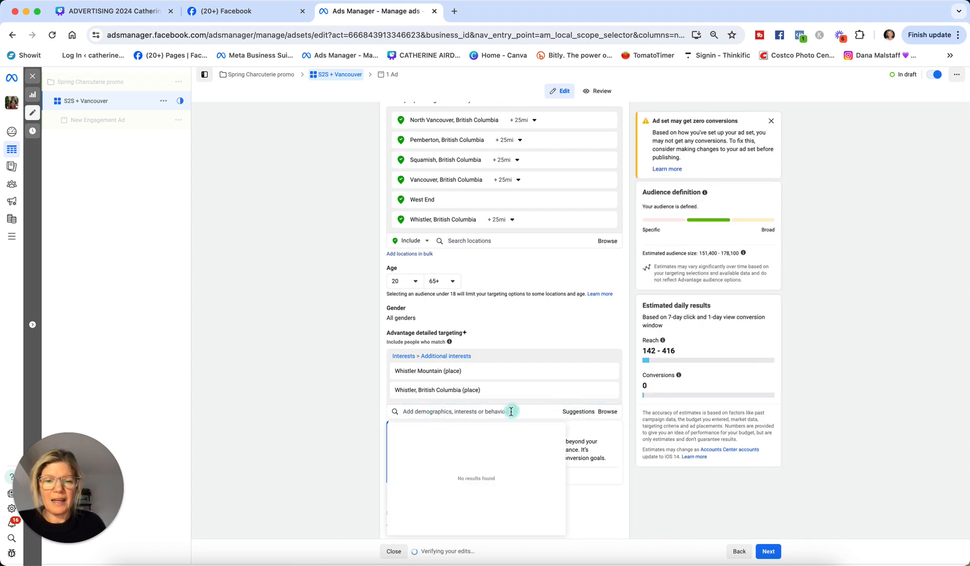
left_click(482, 413)
type("restaurants")
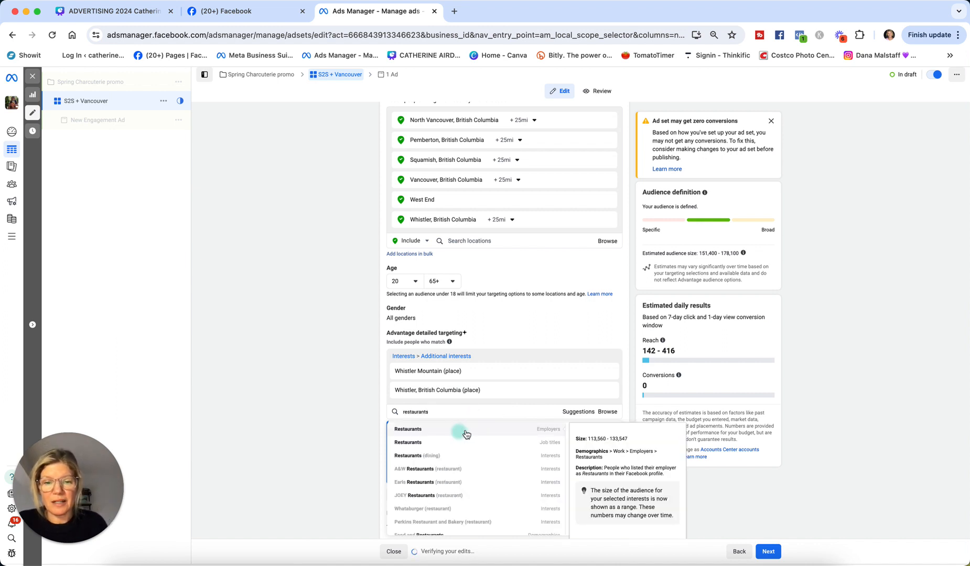
left_click(426, 458)
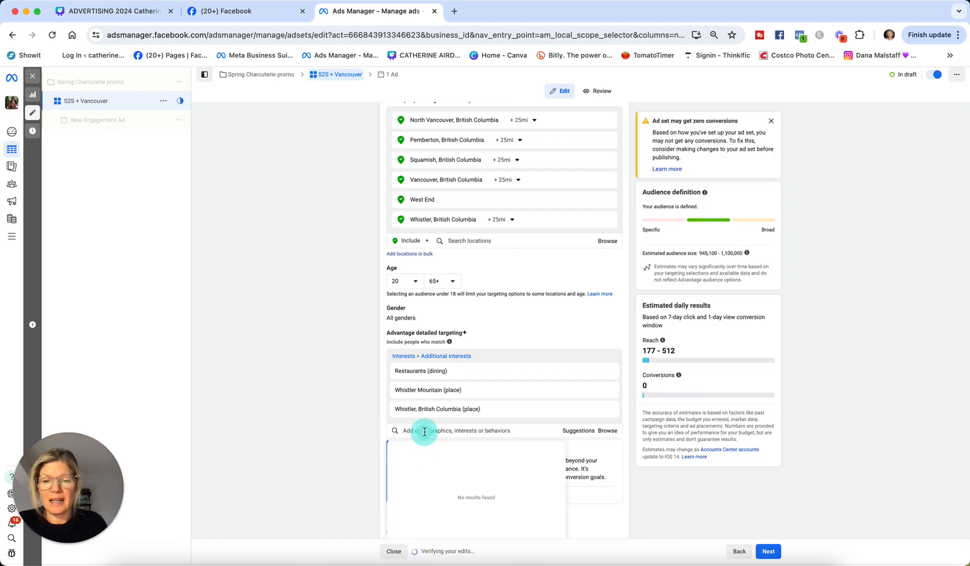
- Search detailed targeting for "foodie" and add the interest Foodie (food & drink)
left_click(424, 431)
type("fo")
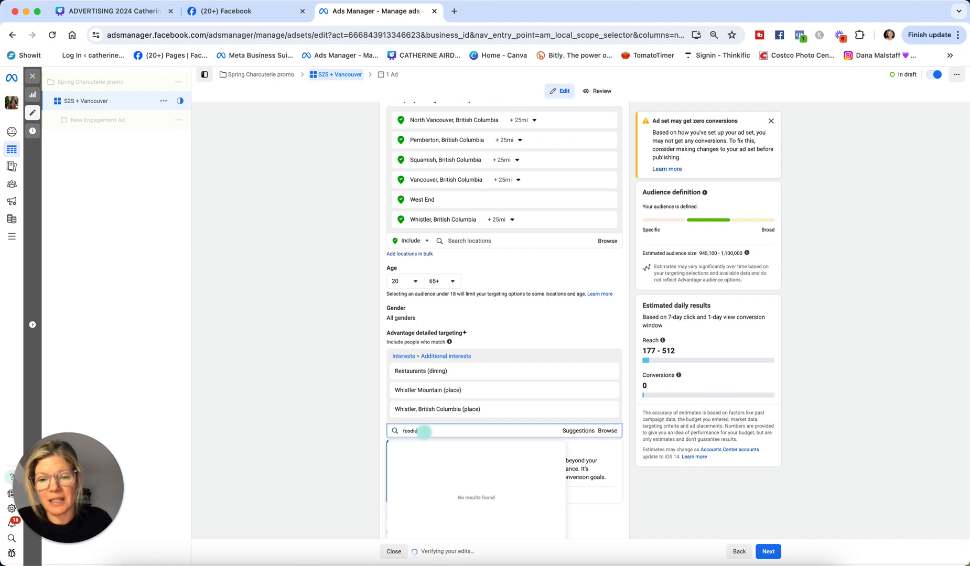
type("odie")
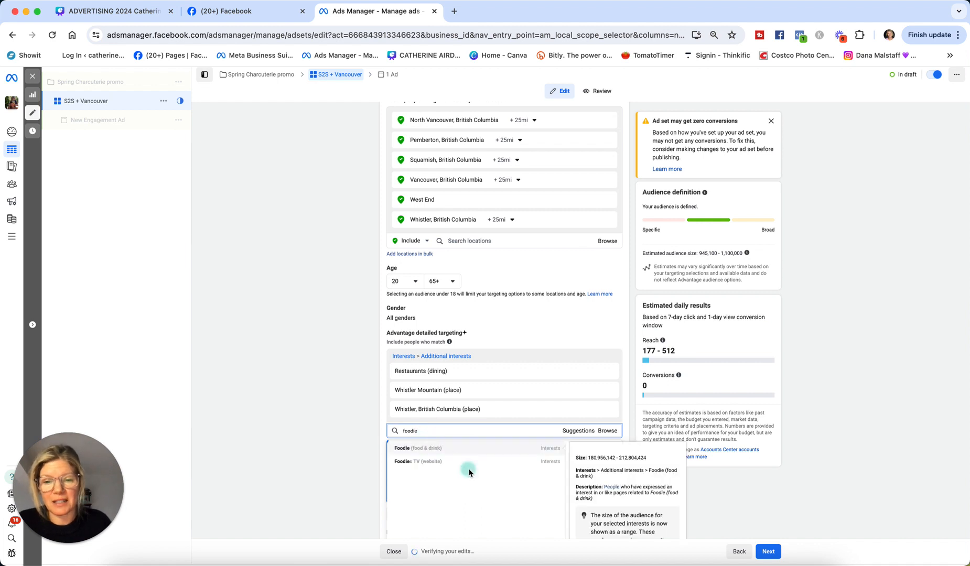
left_click(433, 448)
- Add the suggested interests Local food (food & drink) and Lunch (dining) to the detailed targeting
left_click(586, 452)
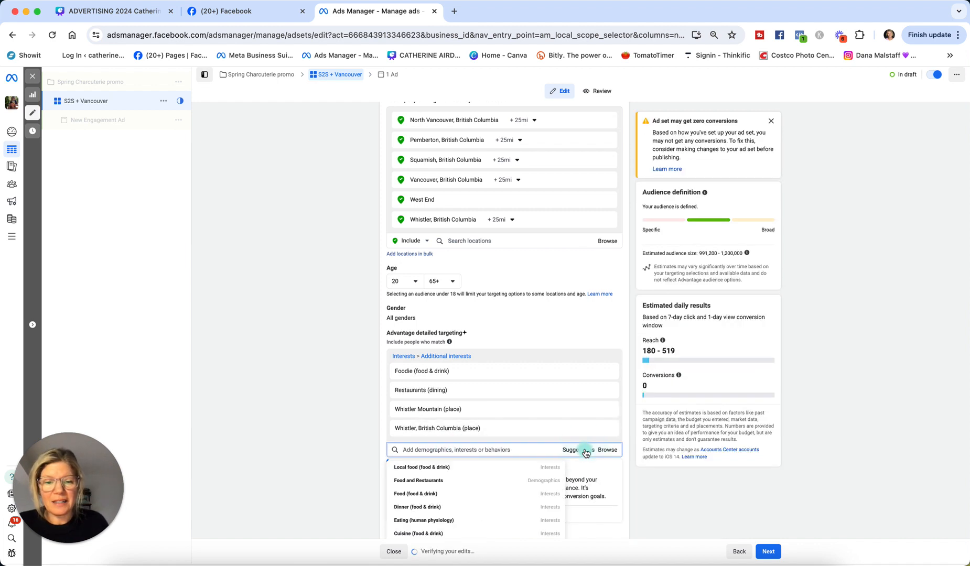
scroll(519, 450, "down", 3)
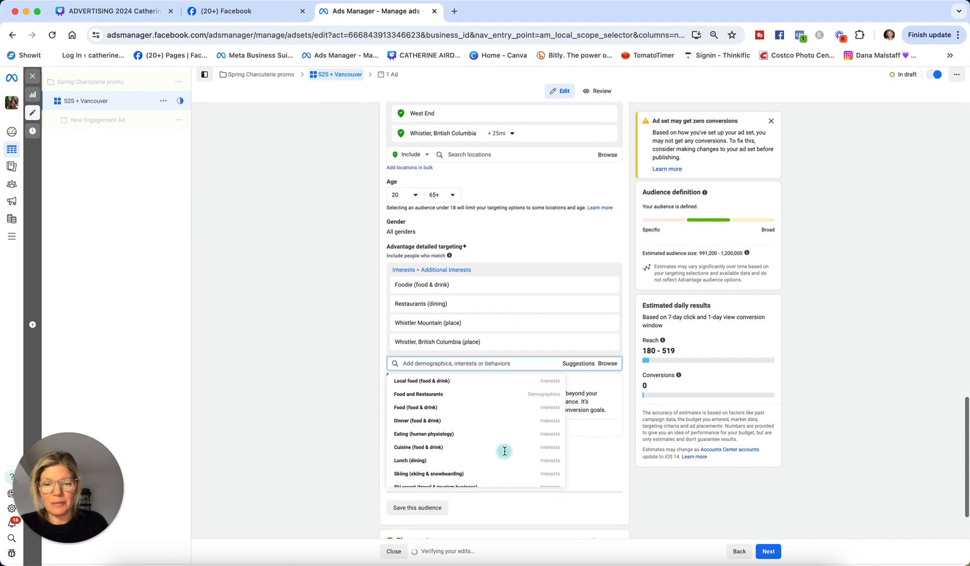
left_click(439, 379)
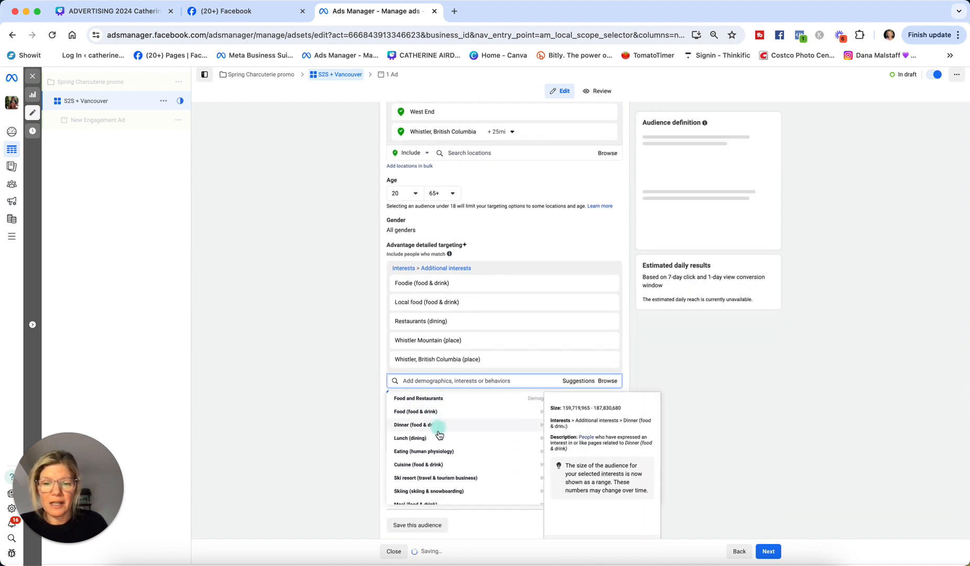
left_click(422, 443)
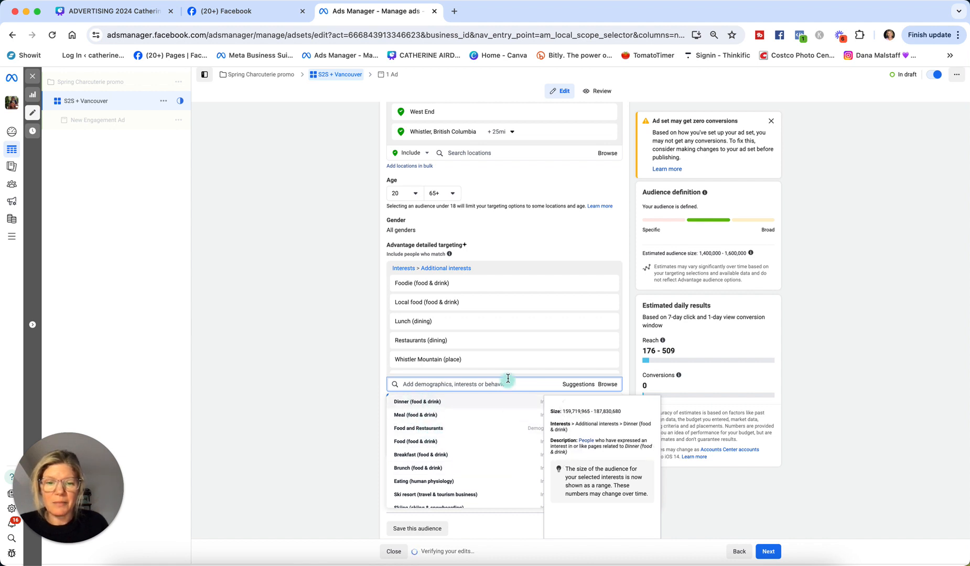
left_click(443, 385)
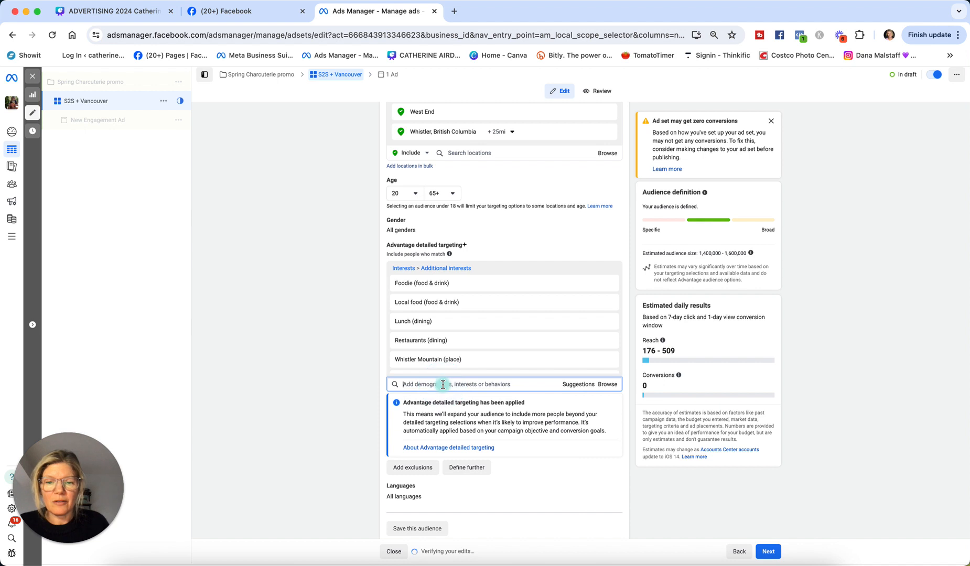
- Browse the detailed targeting categories, expanding Demographics and Interests
left_click(608, 385)
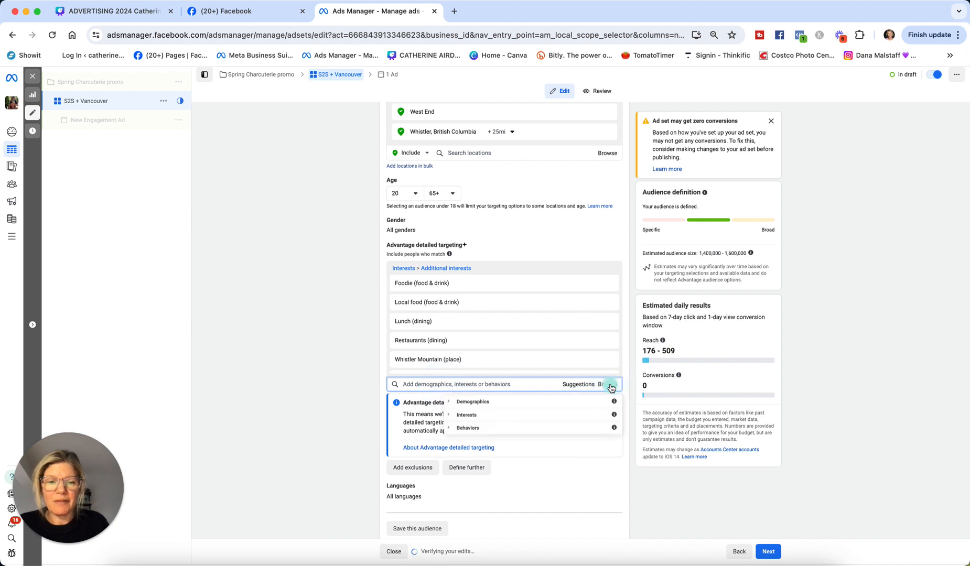
left_click(451, 403)
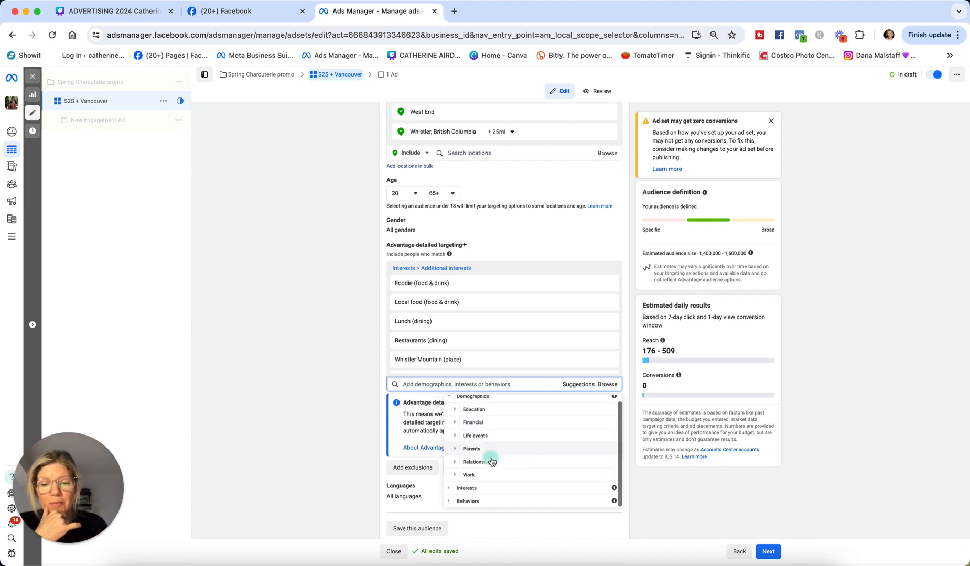
scroll(450, 489, "down", 1)
left_click(450, 489)
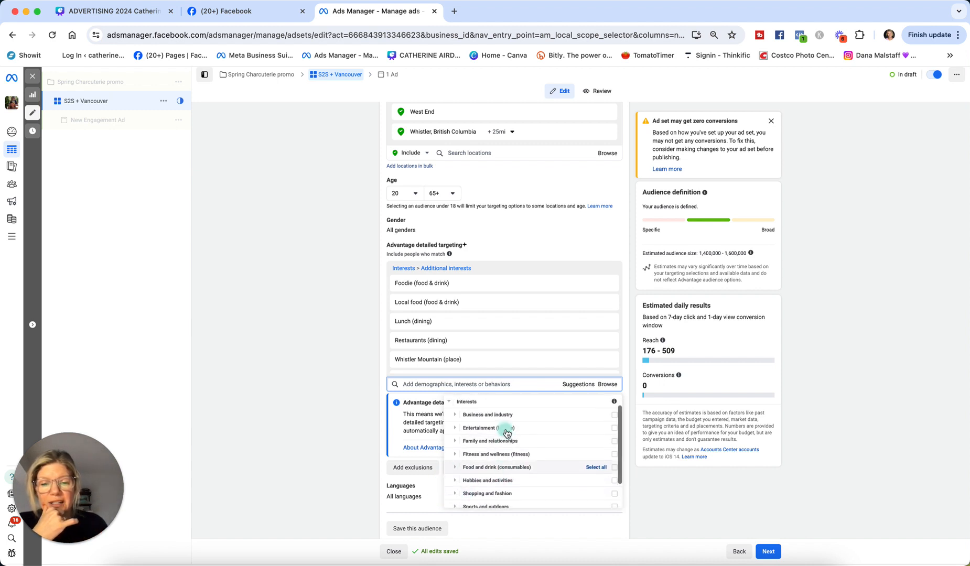
scroll(507, 458, "down", 2)
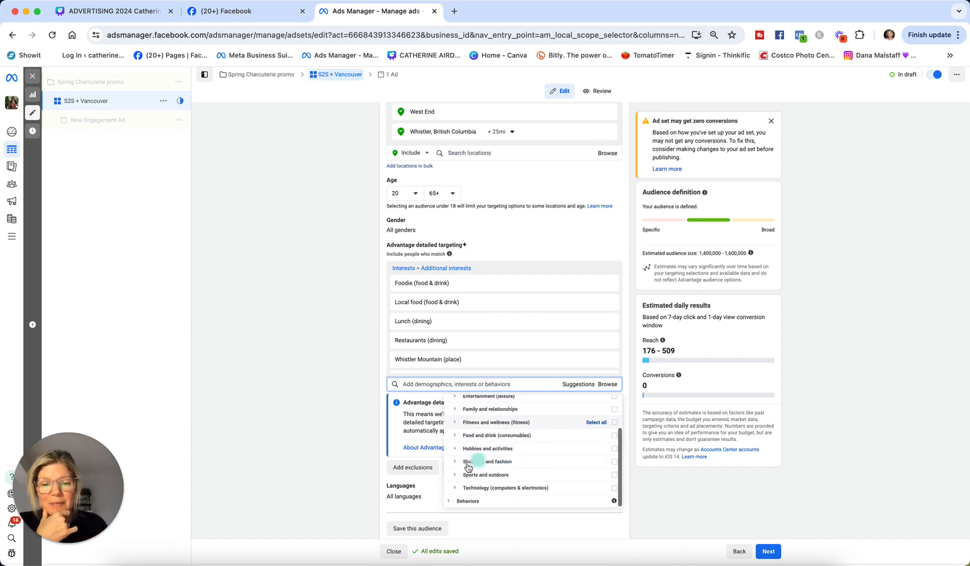
- Add Organic food (food & drink) from the Food and drink (consumables) interests and close the category list
left_click(454, 436)
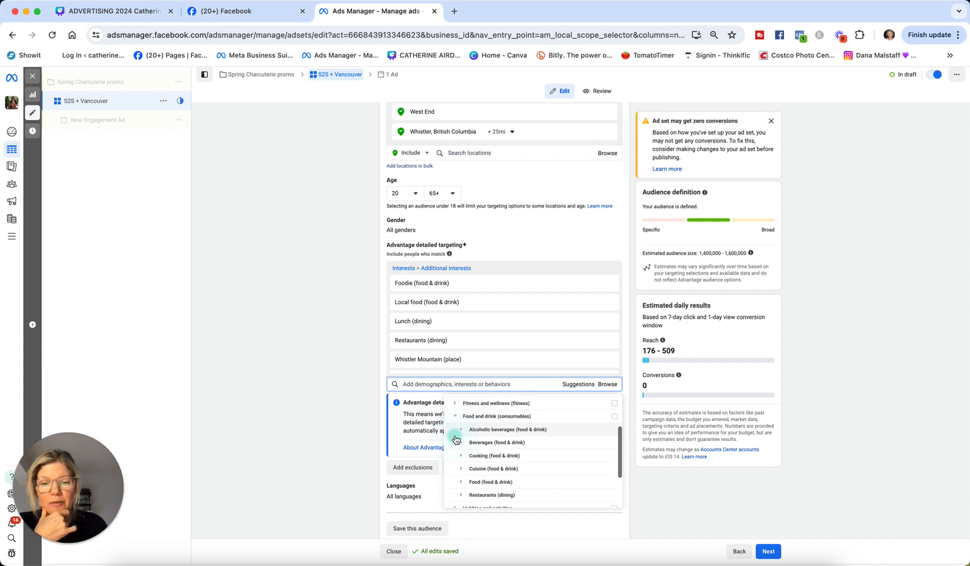
scroll(532, 458, "down", 1)
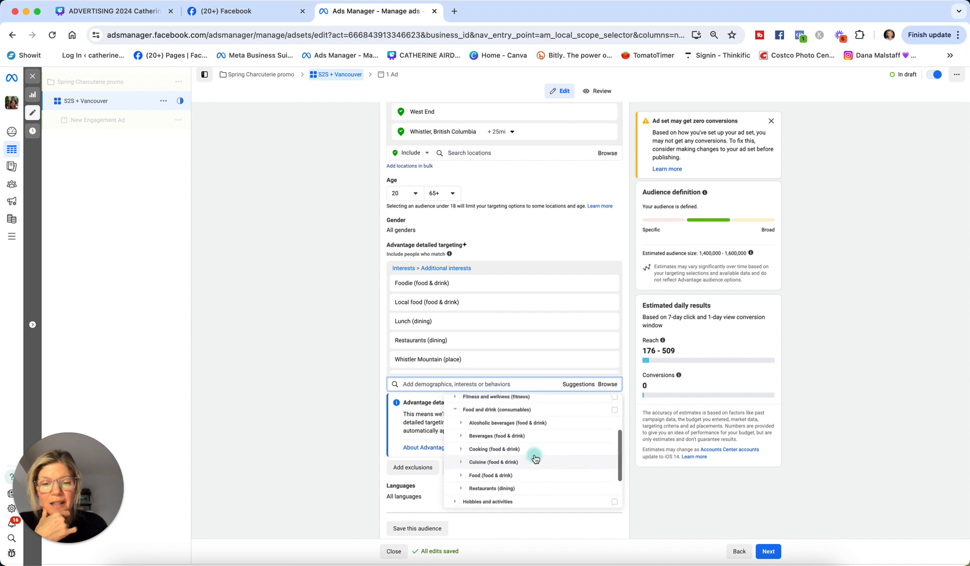
scroll(534, 459, "down", 3)
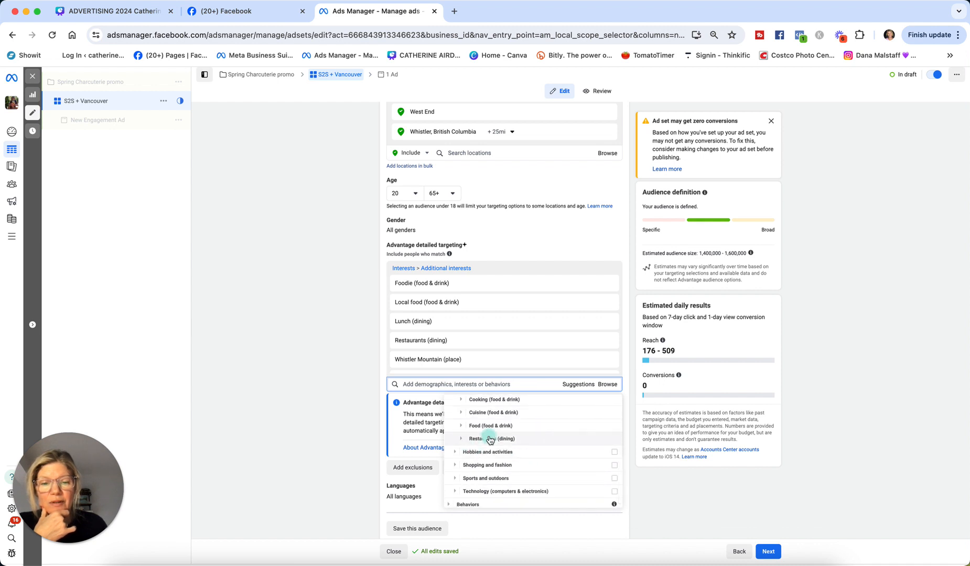
left_click(474, 426)
scroll(532, 445, "down", 2)
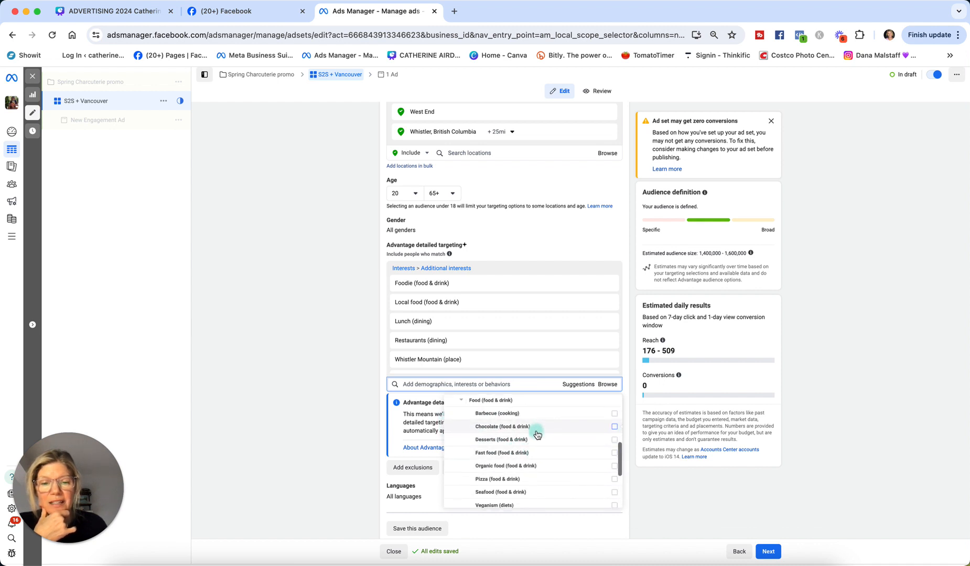
scroll(543, 446, "down", 2)
mouse_move(547, 450)
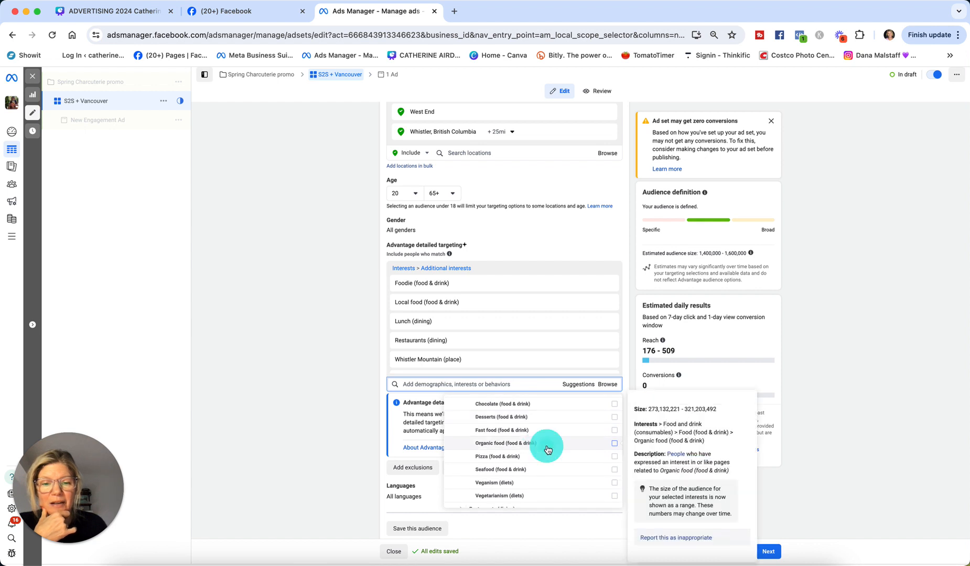
left_click(614, 443)
scroll(602, 448, "up", 5)
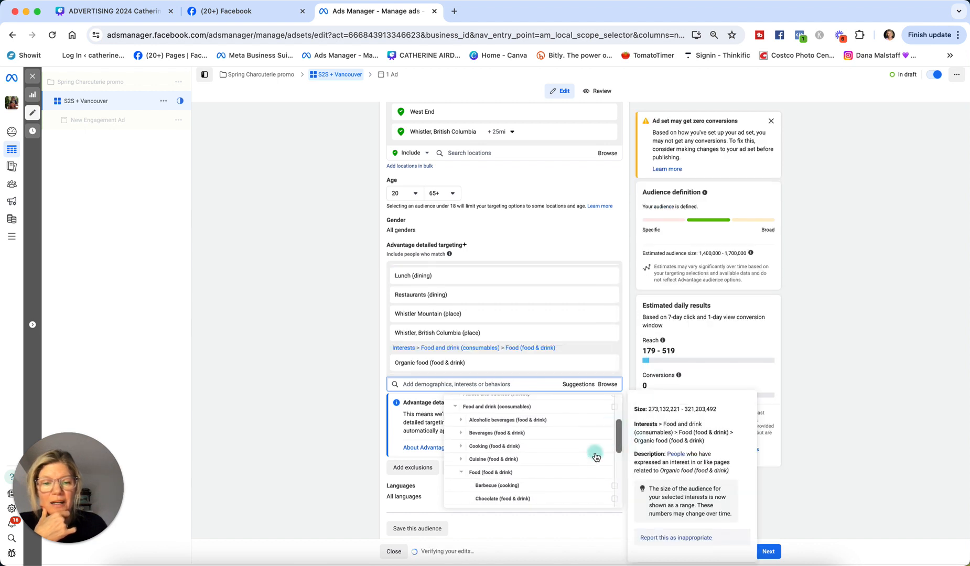
scroll(552, 451, "down", 5)
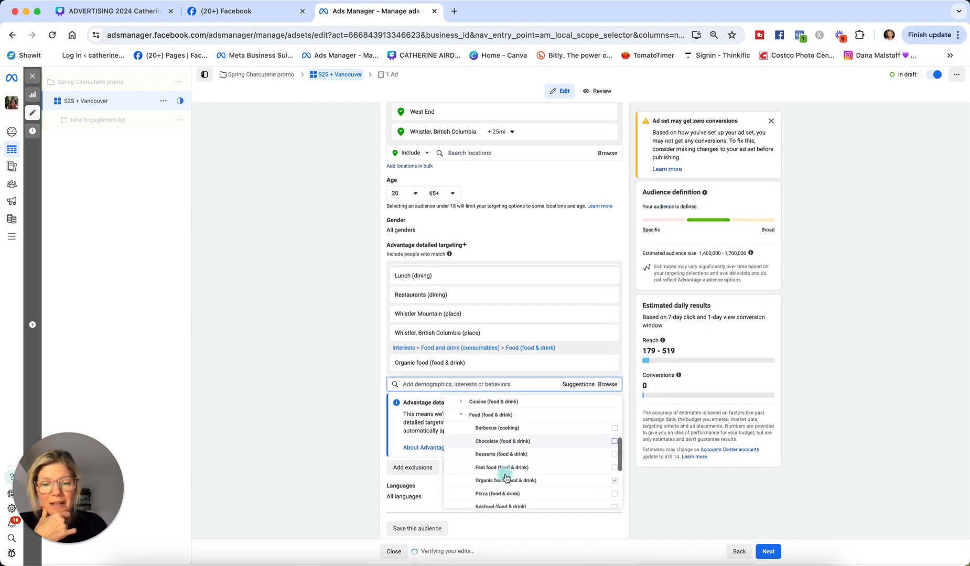
scroll(505, 477, "down", 1)
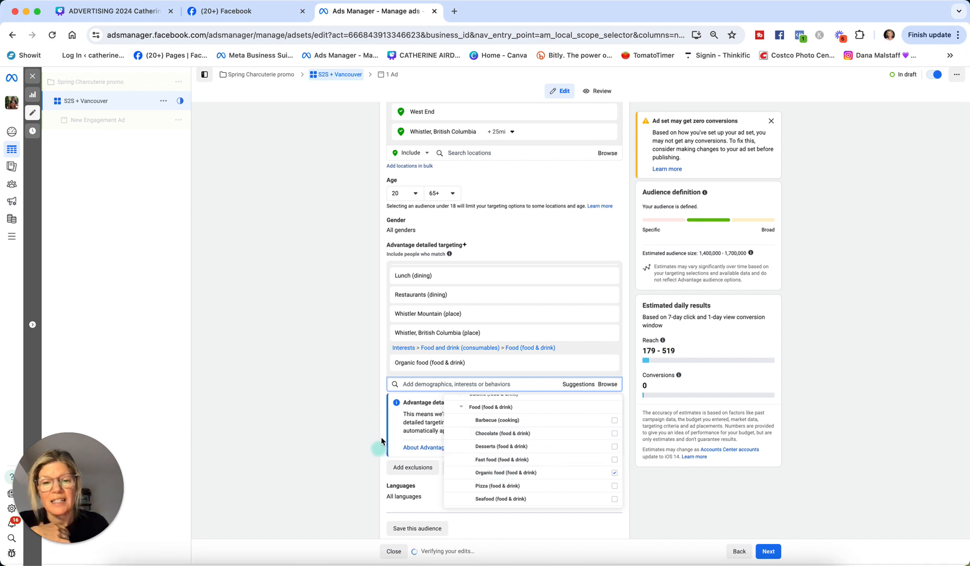
left_click(414, 384)
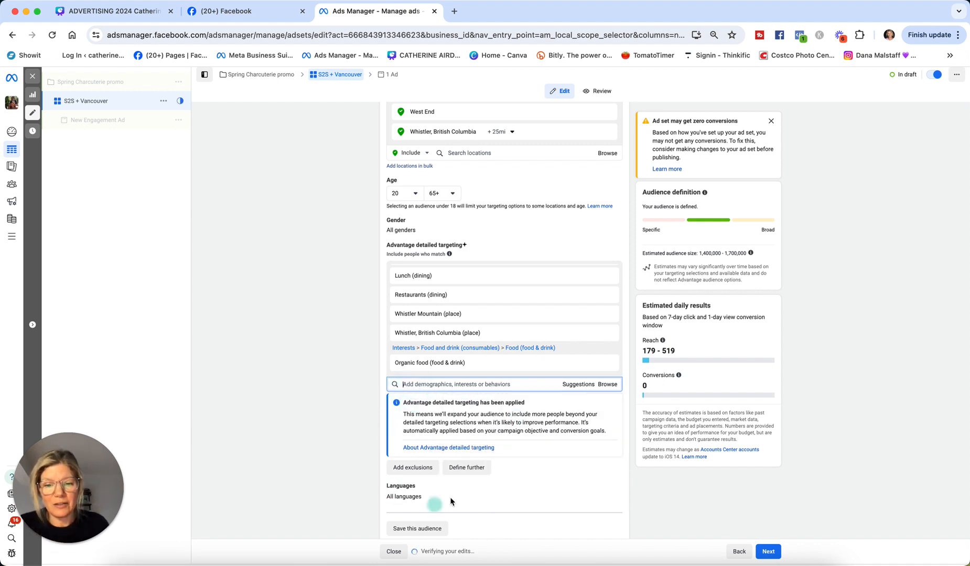
- Save the current targeting as a new audience named "Charcuterie example audience"
scroll(487, 496, "down", 1)
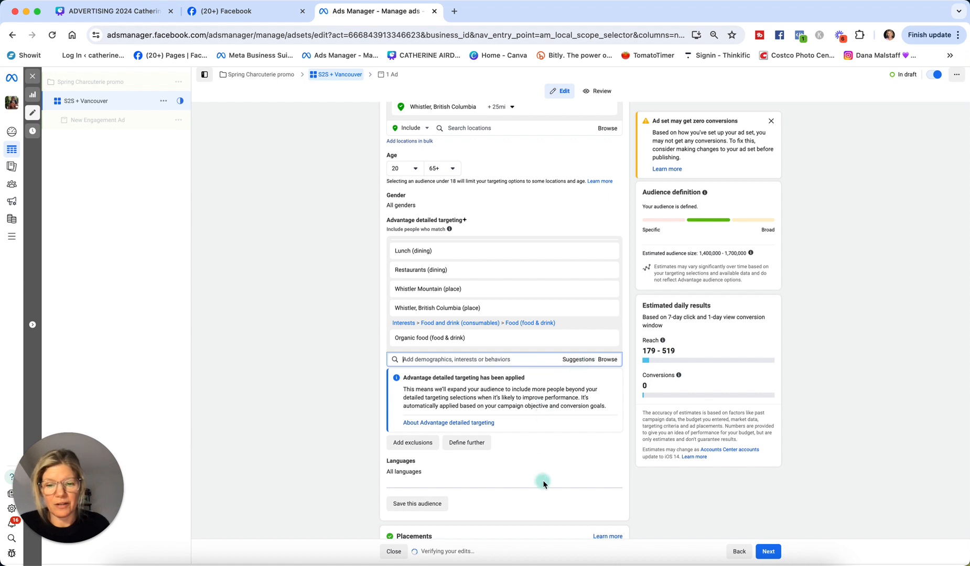
scroll(503, 462, "down", 1)
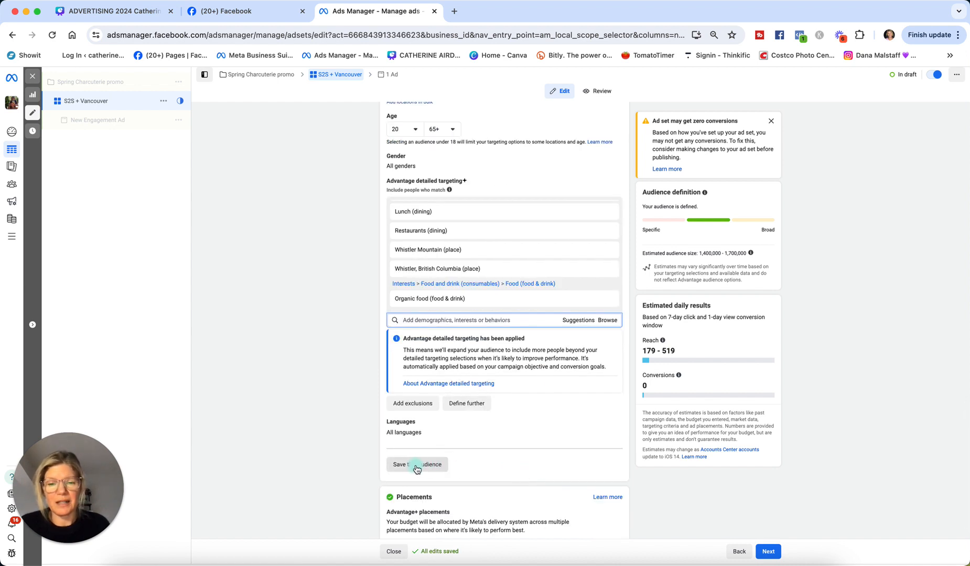
left_click(417, 464)
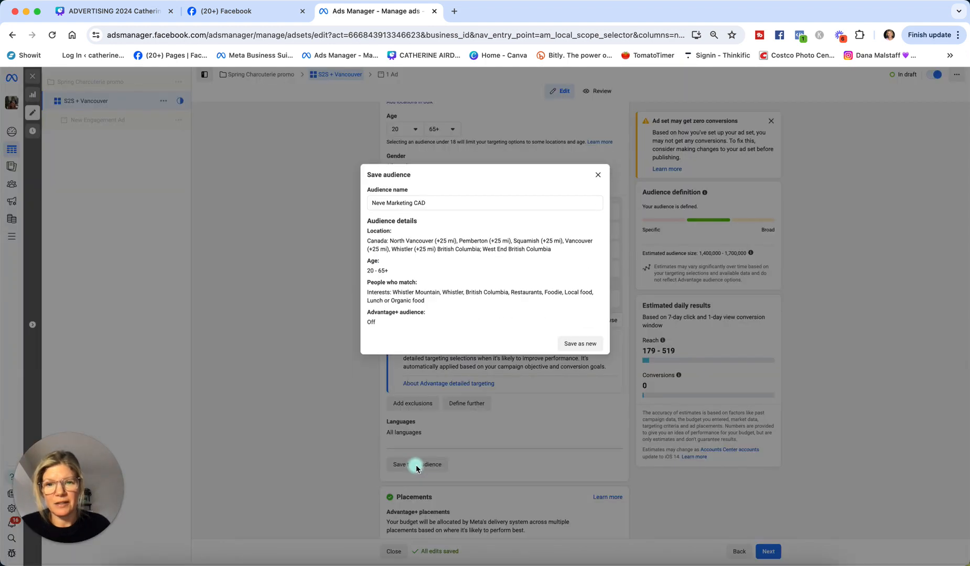
left_click(433, 209)
left_click_drag(431, 203, 346, 202)
type("Charcuterie example audience")
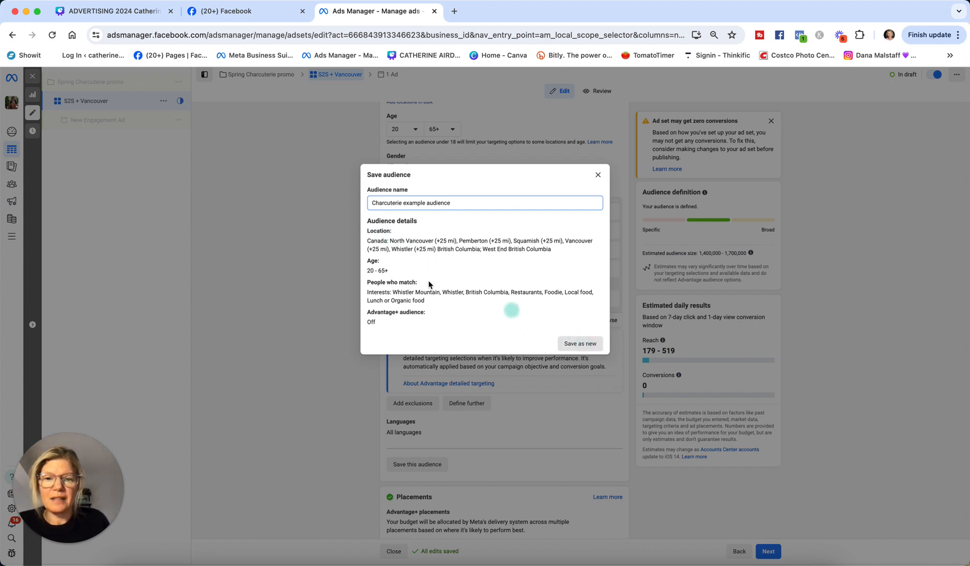
left_click(590, 346)
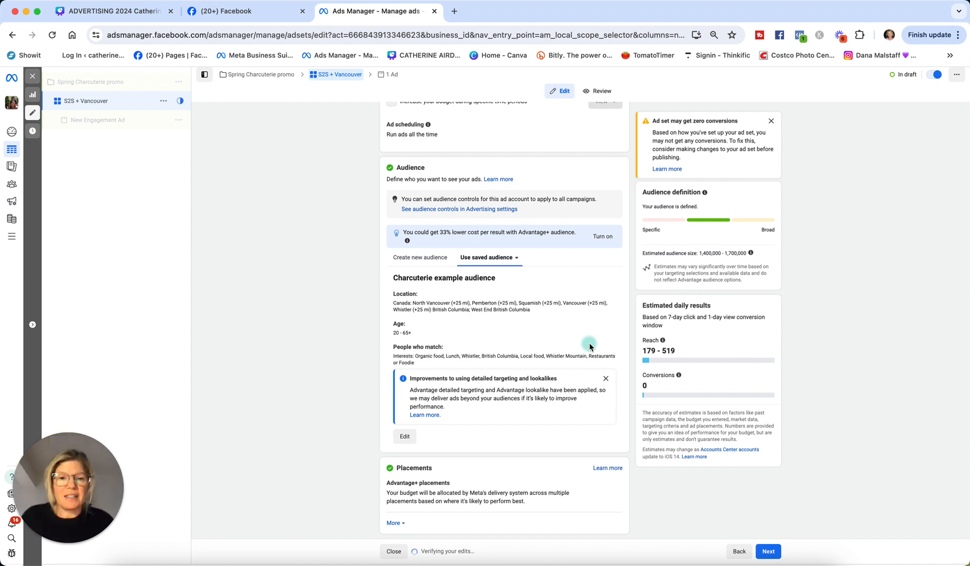
- Check the list of saved audiences and review the ad set's audience, placements and conversion settings
left_click(518, 258)
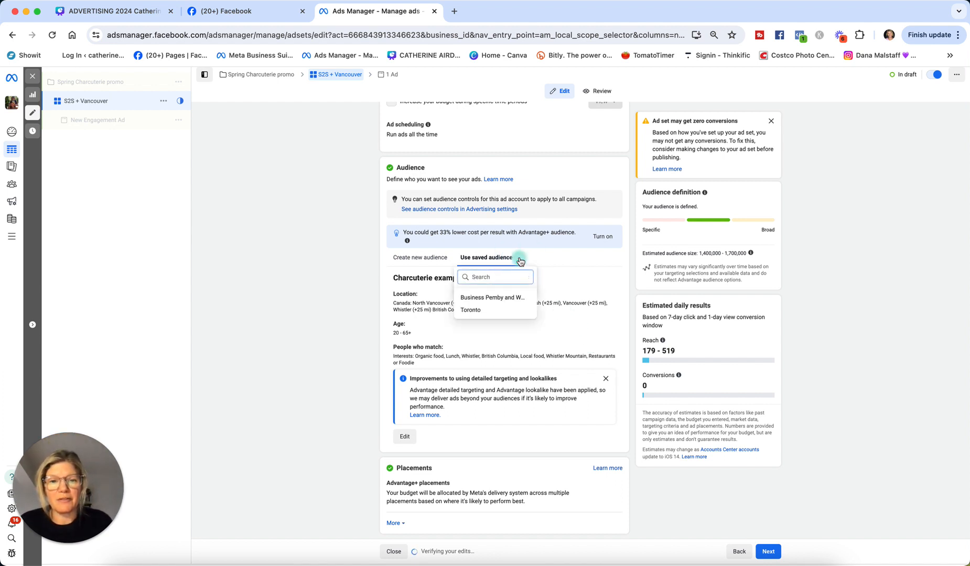
left_click(541, 341)
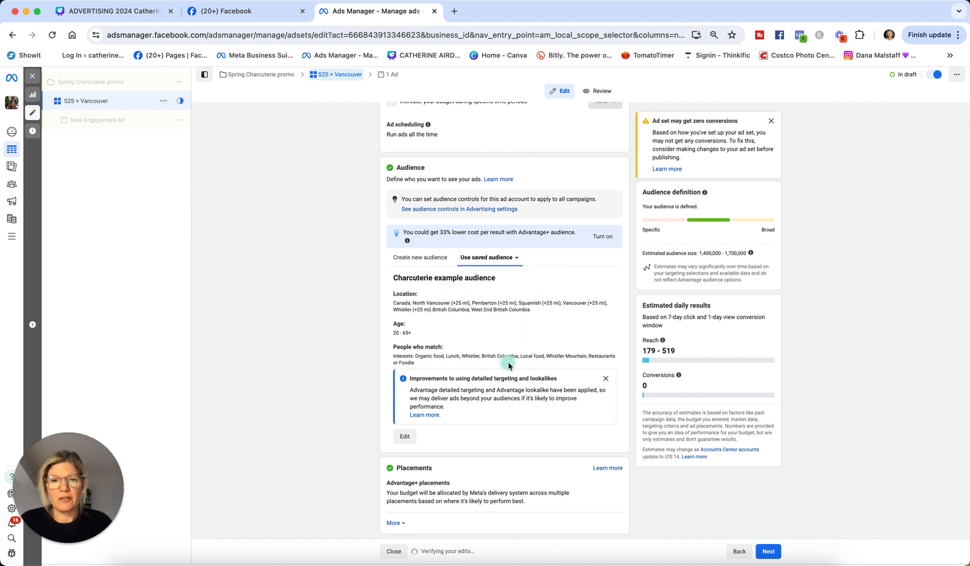
scroll(556, 440, "down", 1)
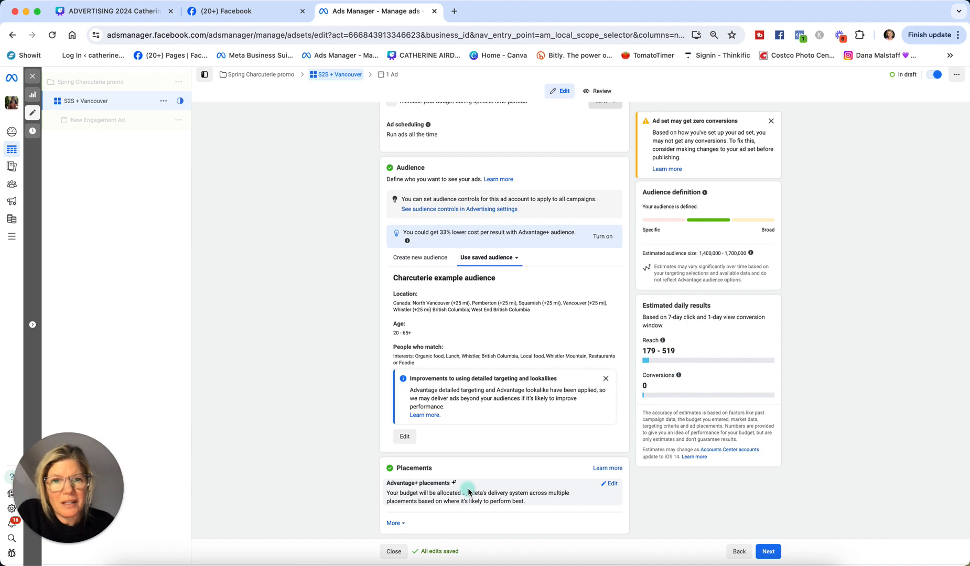
scroll(468, 492, "up", 15)
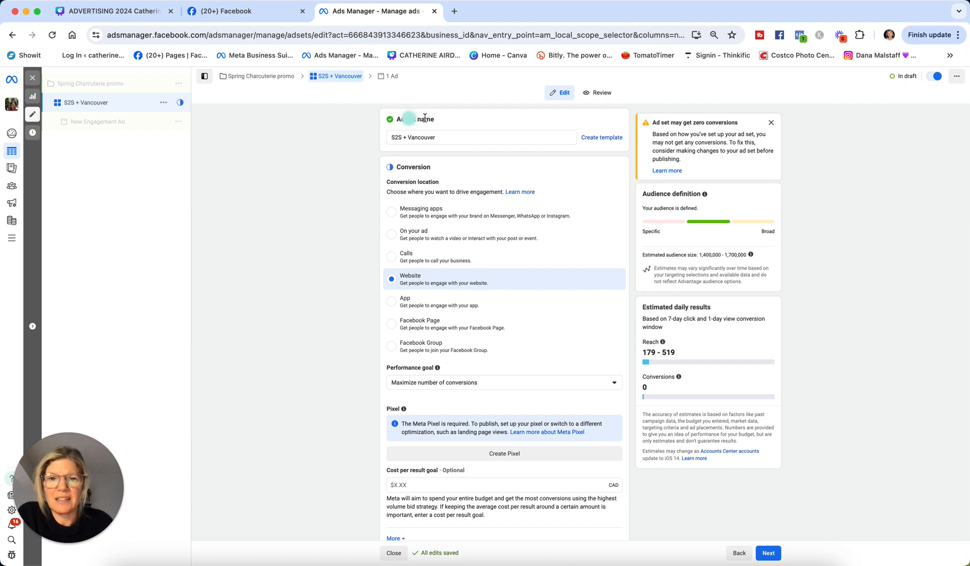
scroll(481, 241, "down", 1)
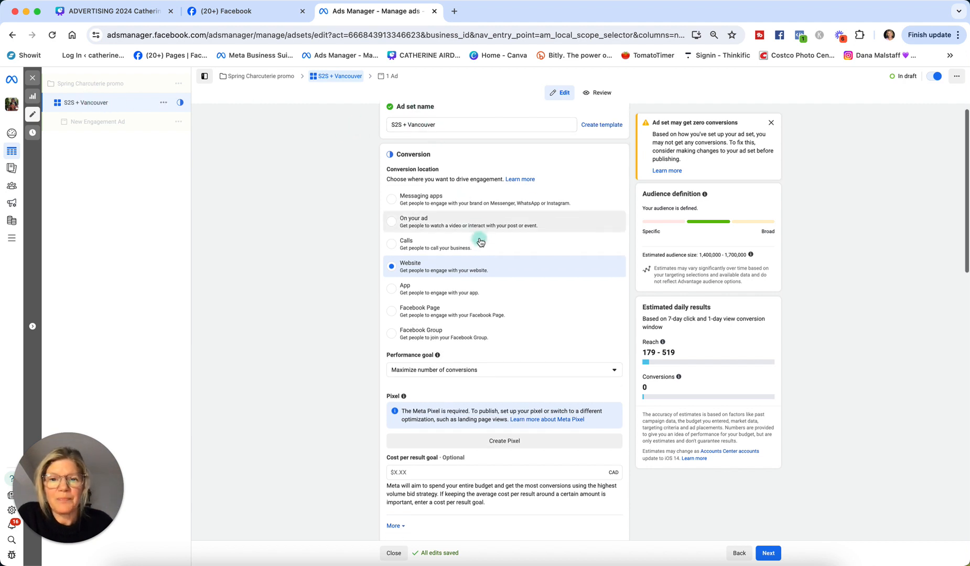
- Switch the ad set's placements from Advantage+ placements to Manual placements
scroll(480, 241, "down", 2)
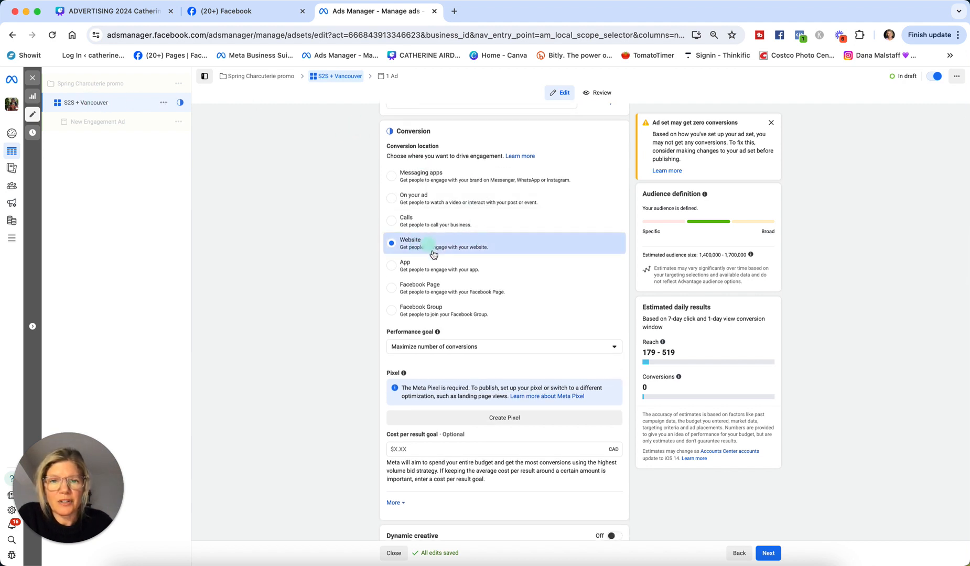
scroll(503, 297, "down", 9)
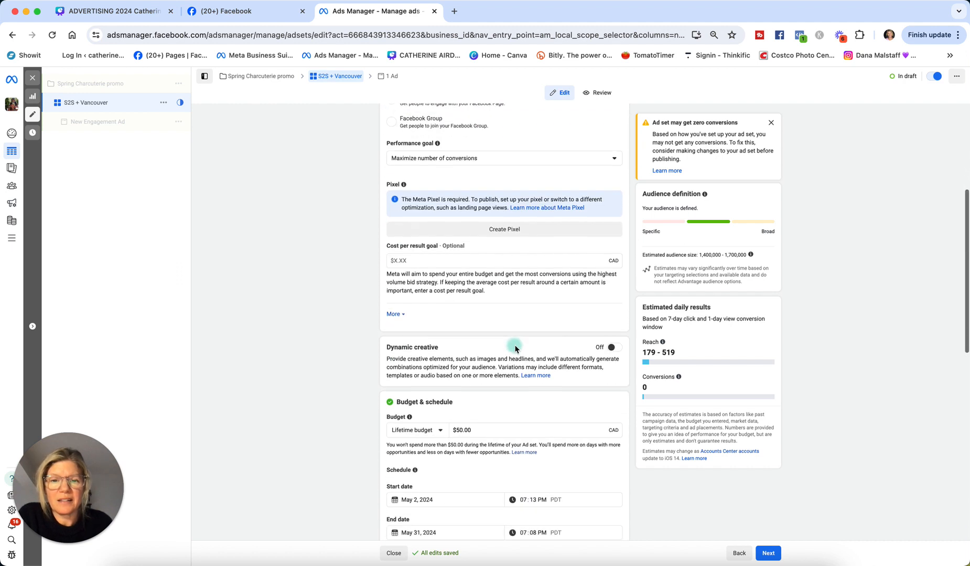
scroll(514, 348, "down", 10)
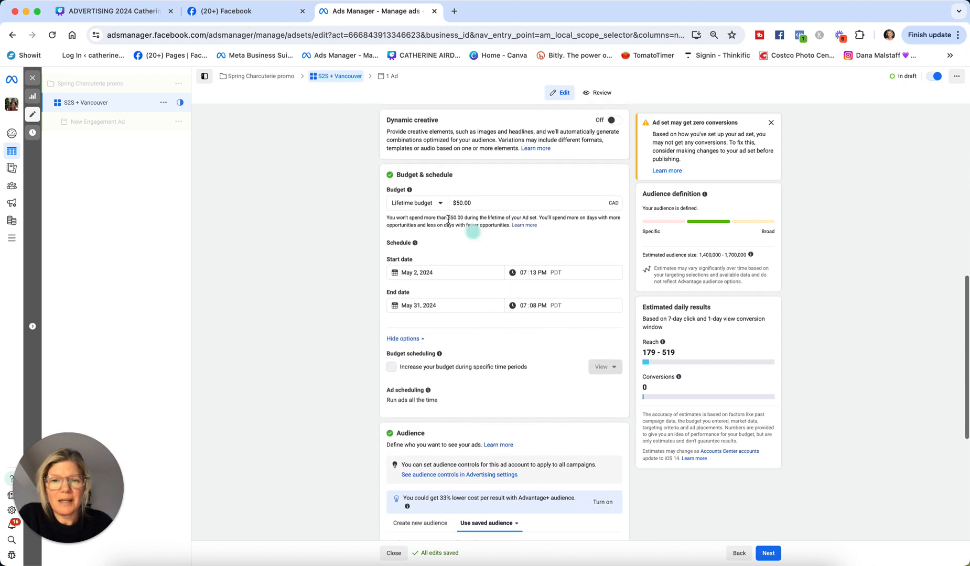
scroll(519, 294, "down", 7)
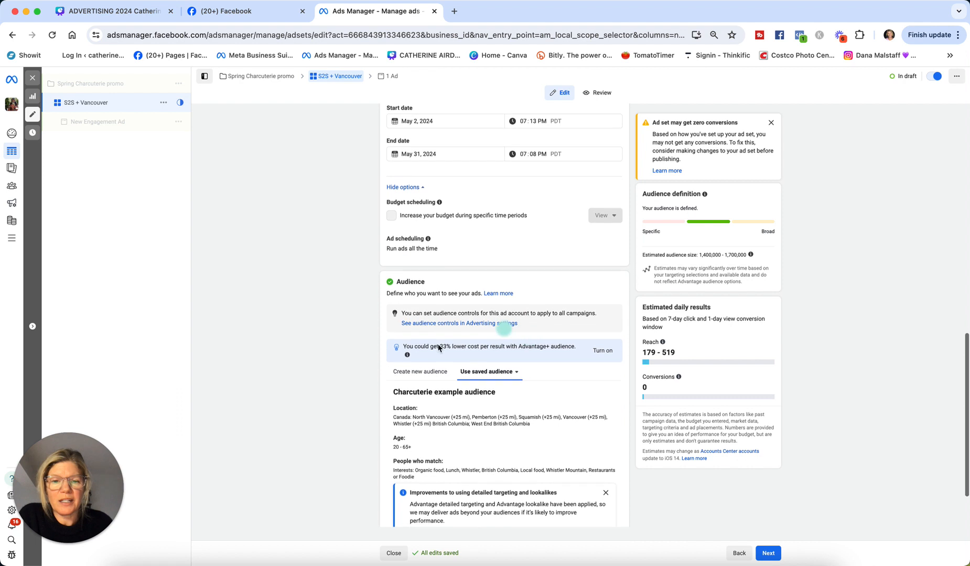
scroll(472, 388, "down", 6)
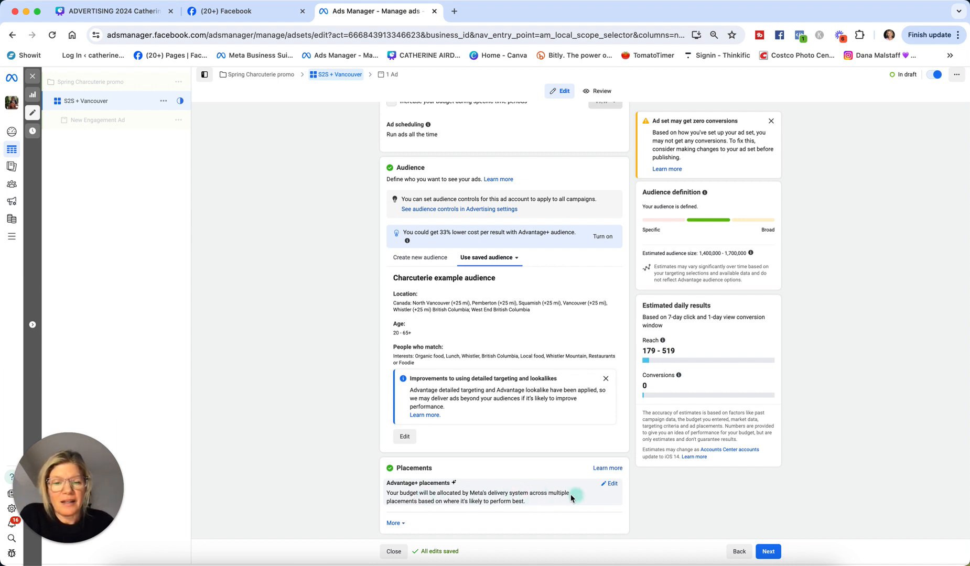
left_click(610, 483)
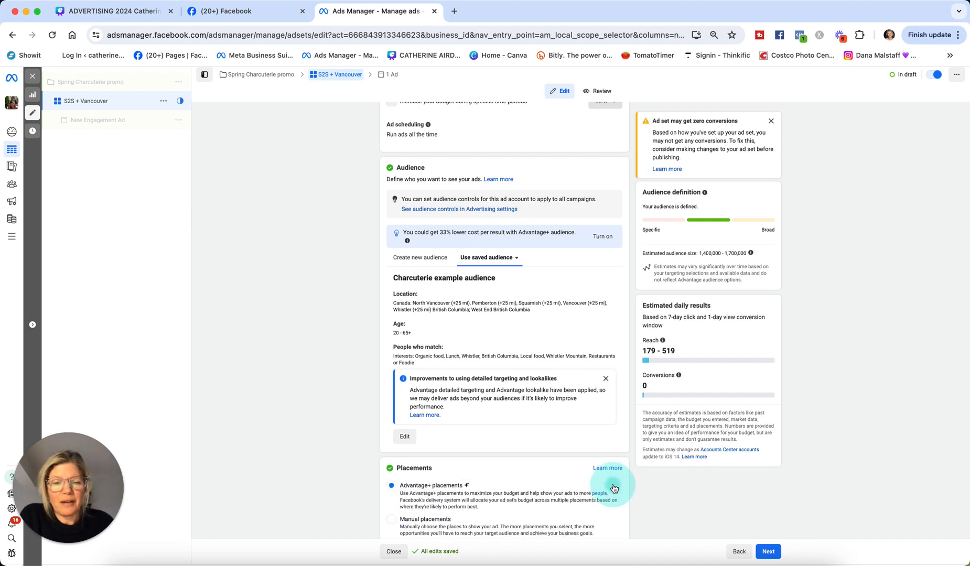
scroll(558, 460, "down", 2)
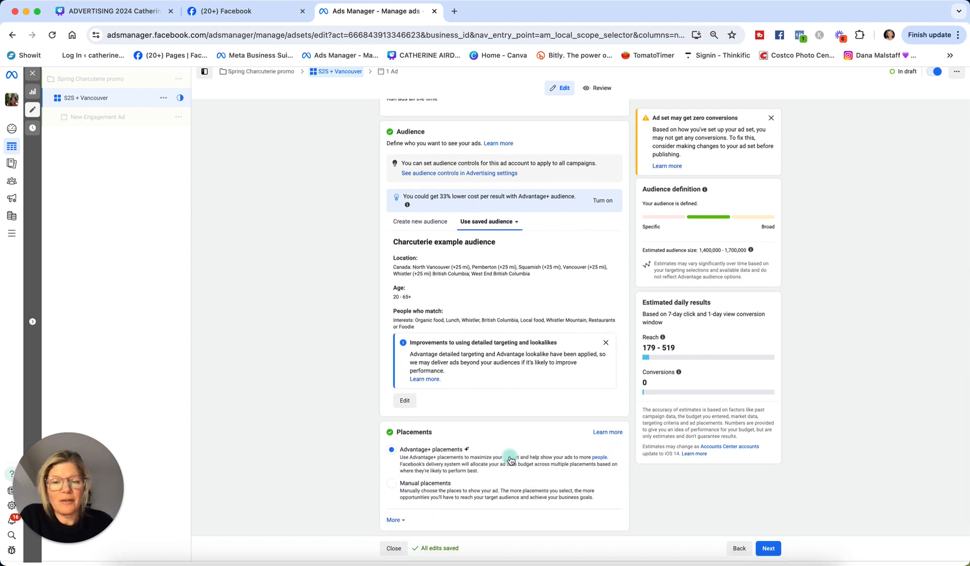
left_click(474, 488)
- Exclude Messenger from the platforms in the manual placements
scroll(470, 476, "down", 4)
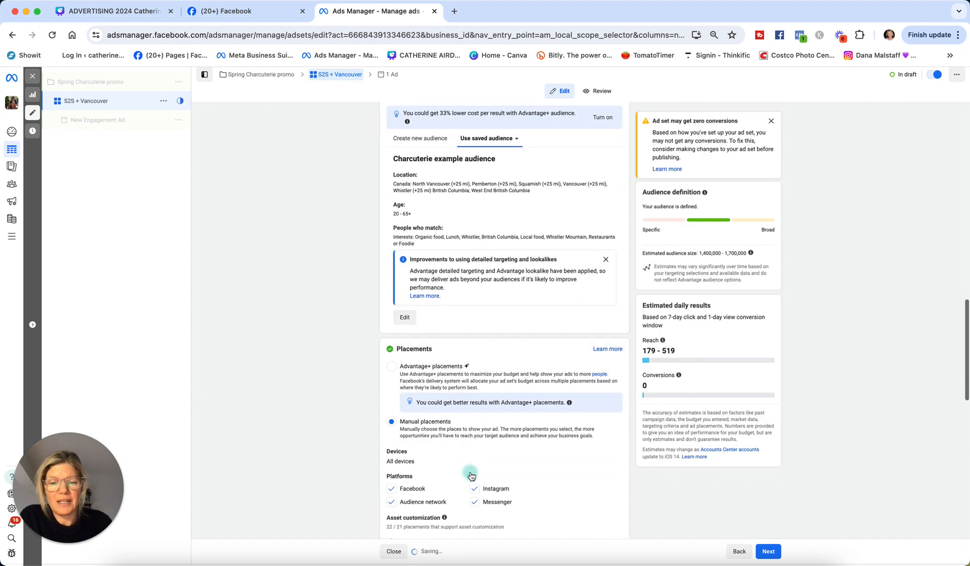
scroll(470, 476, "down", 10)
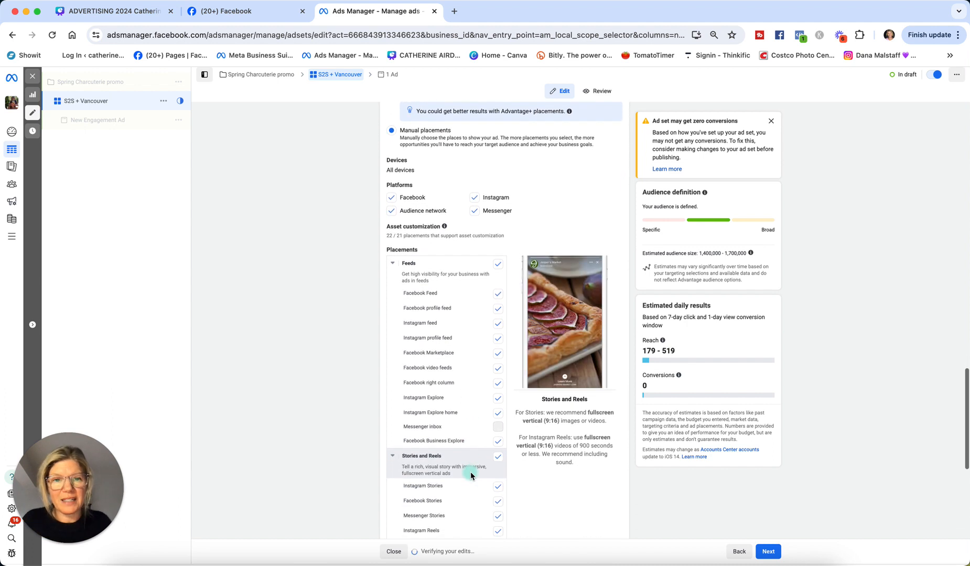
scroll(471, 476, "up", 3)
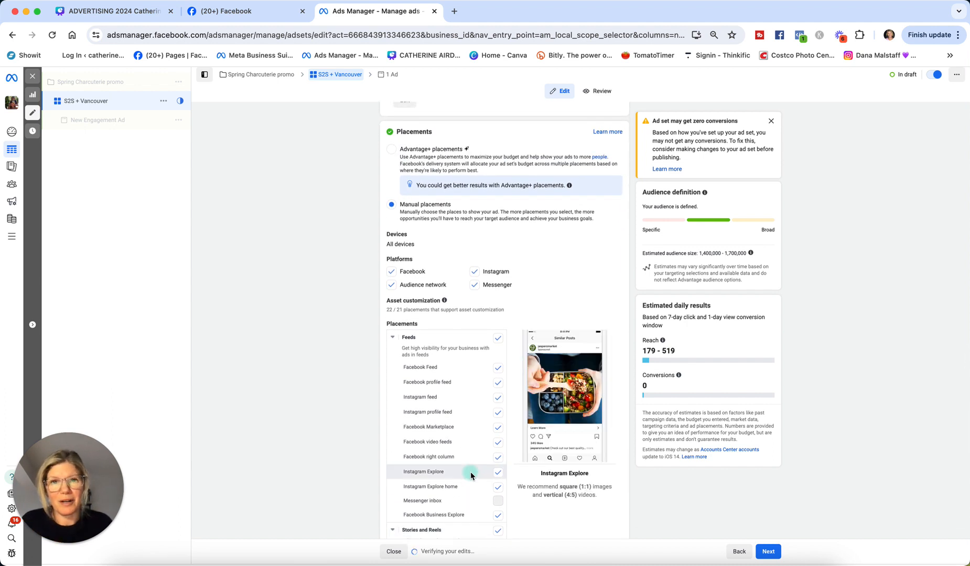
scroll(470, 476, "up", 1)
scroll(471, 476, "down", 2)
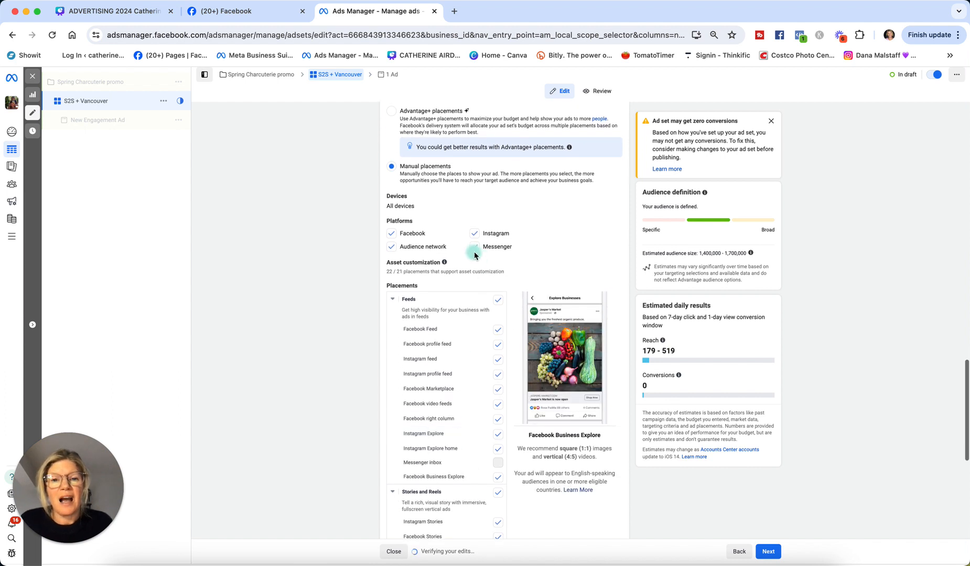
left_click(475, 254)
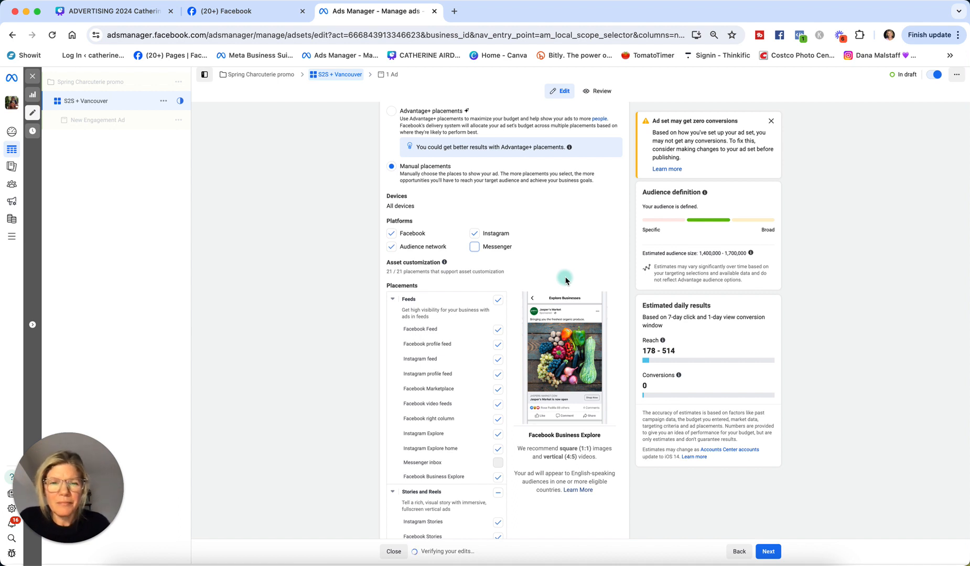
- Examine the individual placements in each group, from Feeds to Apps and sites, collapsing the Feeds group
scroll(566, 280, "down", 2)
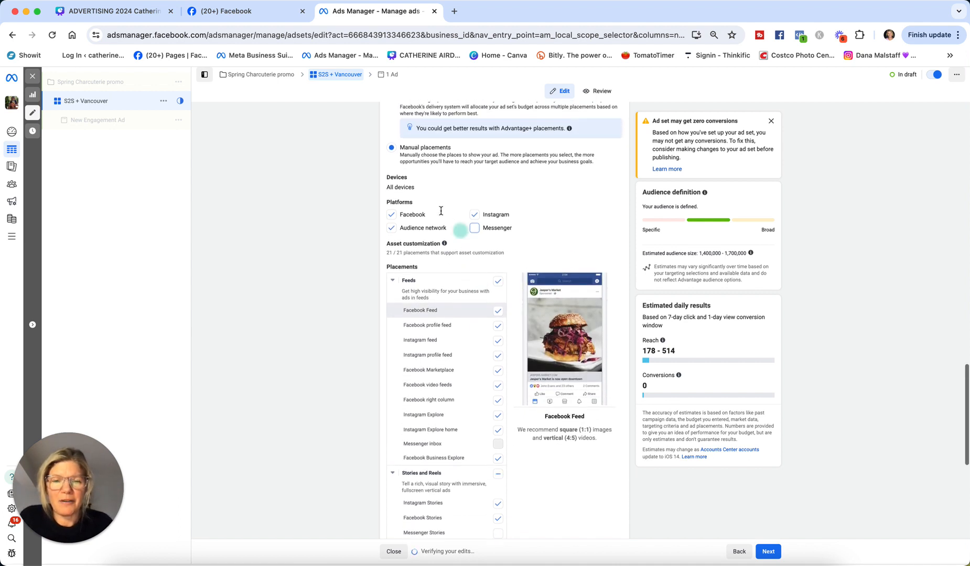
scroll(467, 293, "down", 2)
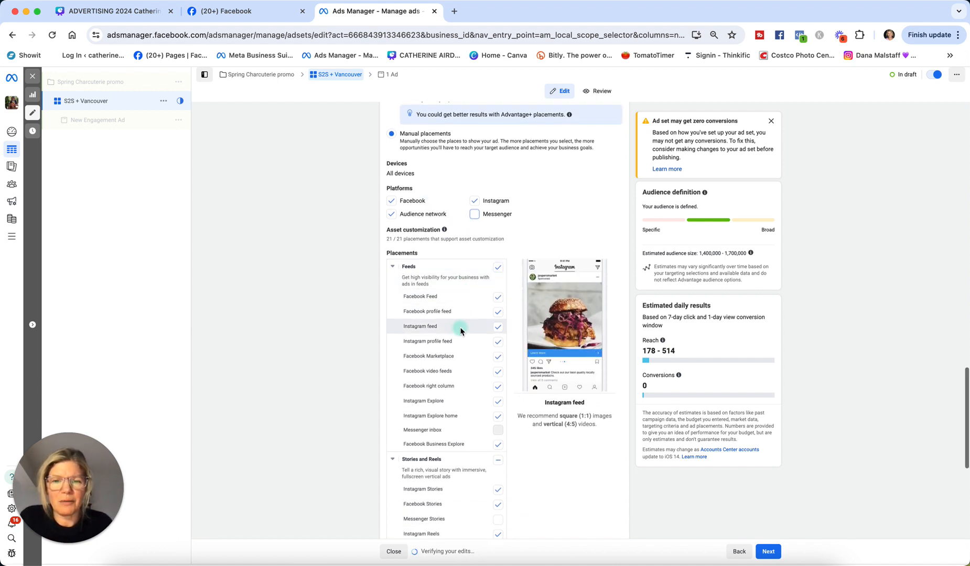
scroll(460, 330, "down", 3)
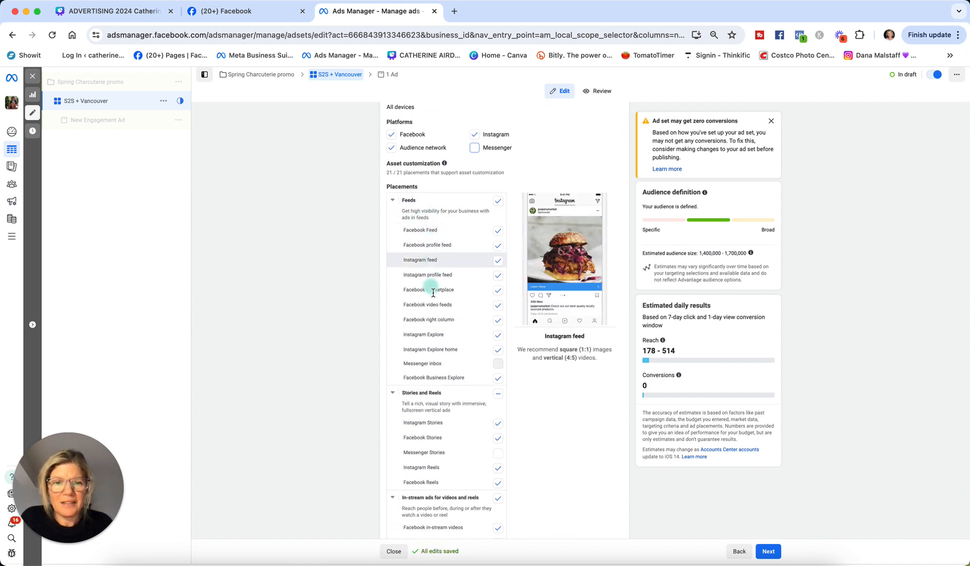
scroll(433, 294, "down", 3)
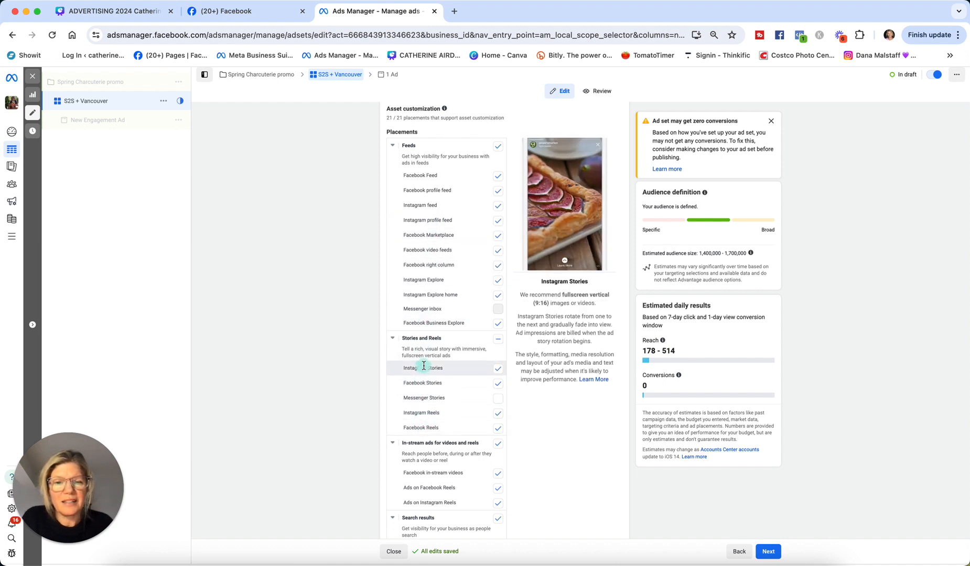
scroll(423, 414, "down", 1)
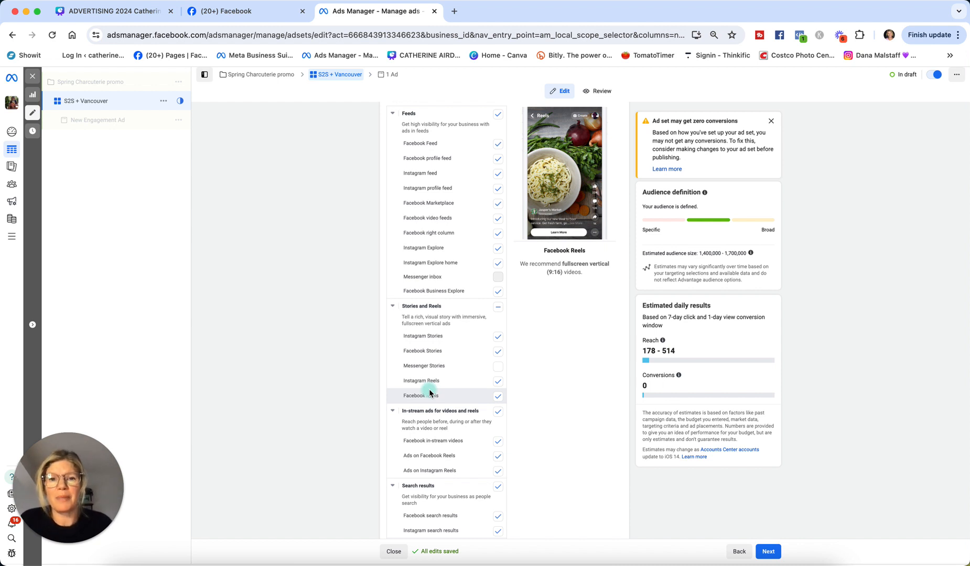
left_click(498, 116)
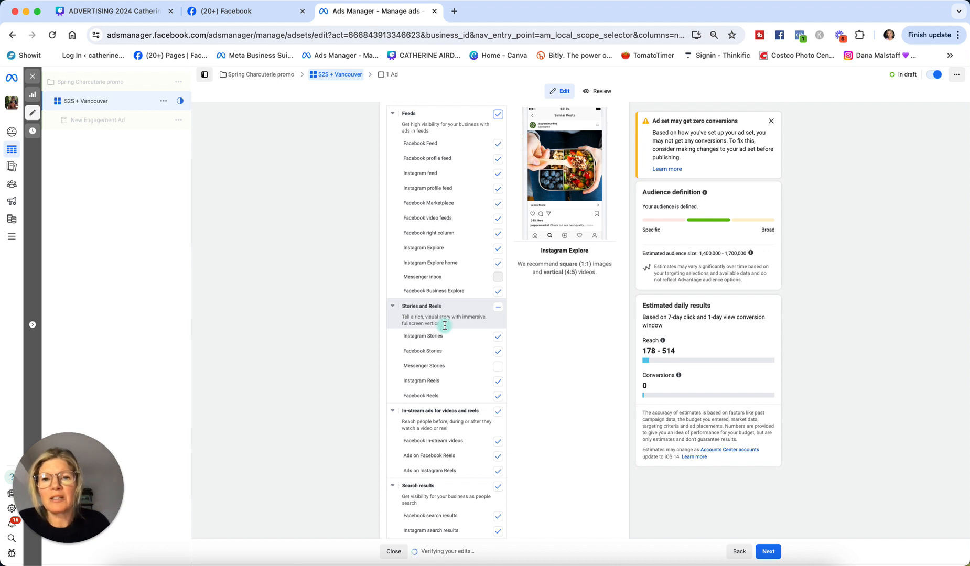
scroll(445, 325, "up", 2)
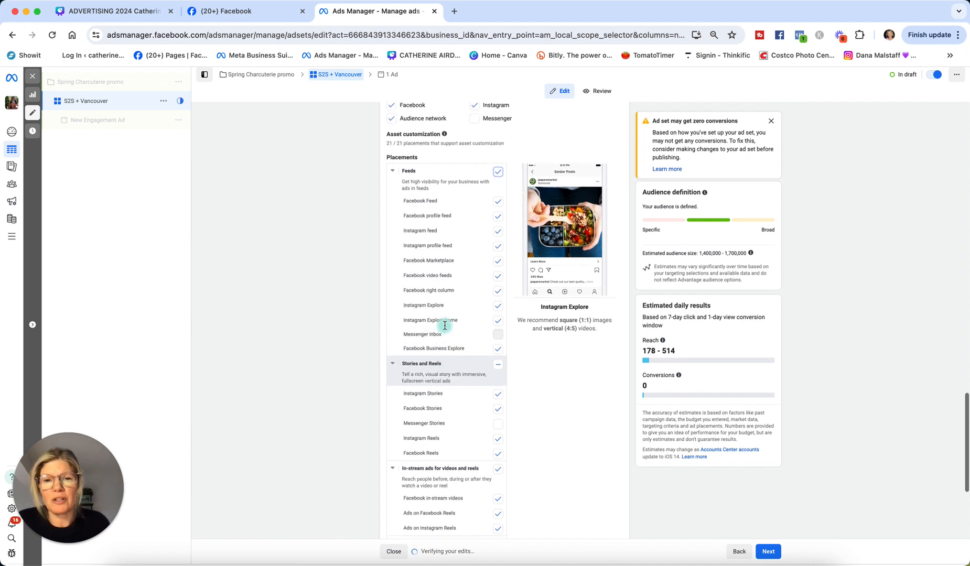
left_click(392, 172)
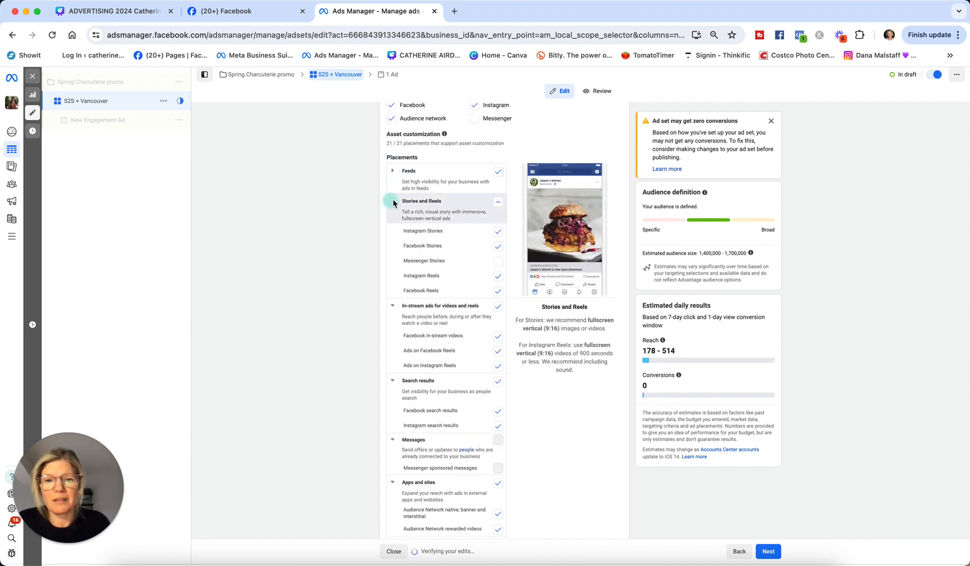
scroll(436, 275, "down", 1)
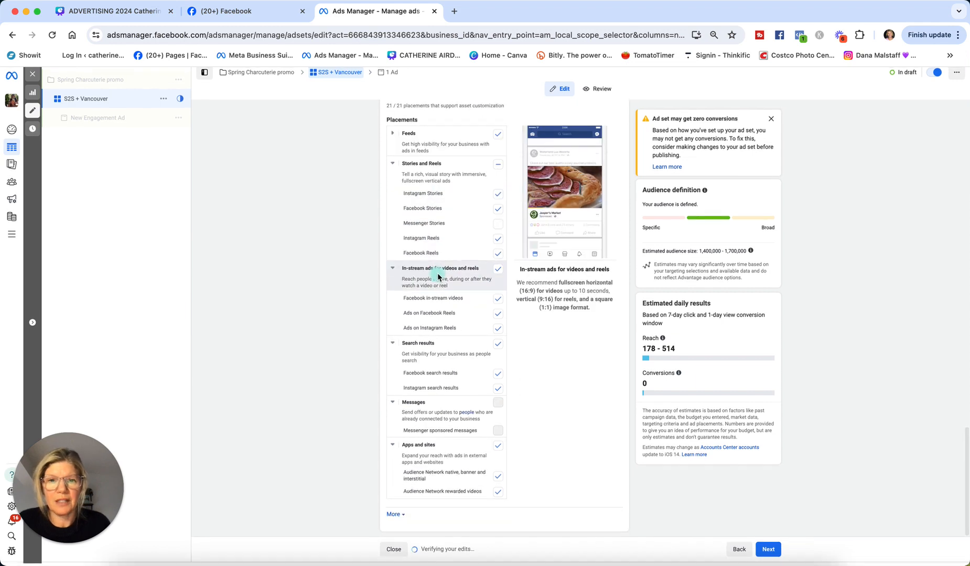
scroll(437, 274, "up", 2)
scroll(435, 272, "down", 2)
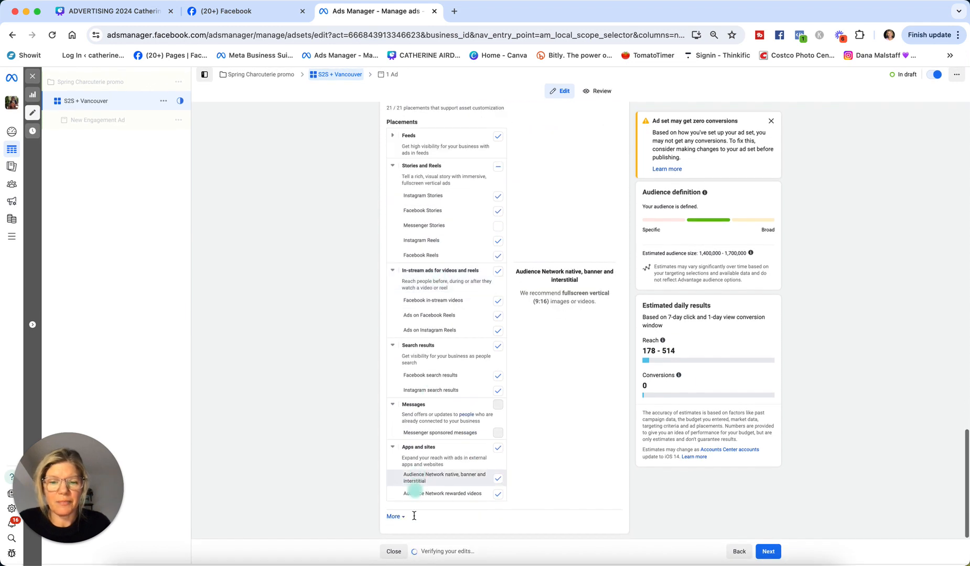
- Continue to the ad level and rename the ad "Photos of veggies and sandwiches"
left_click(769, 553)
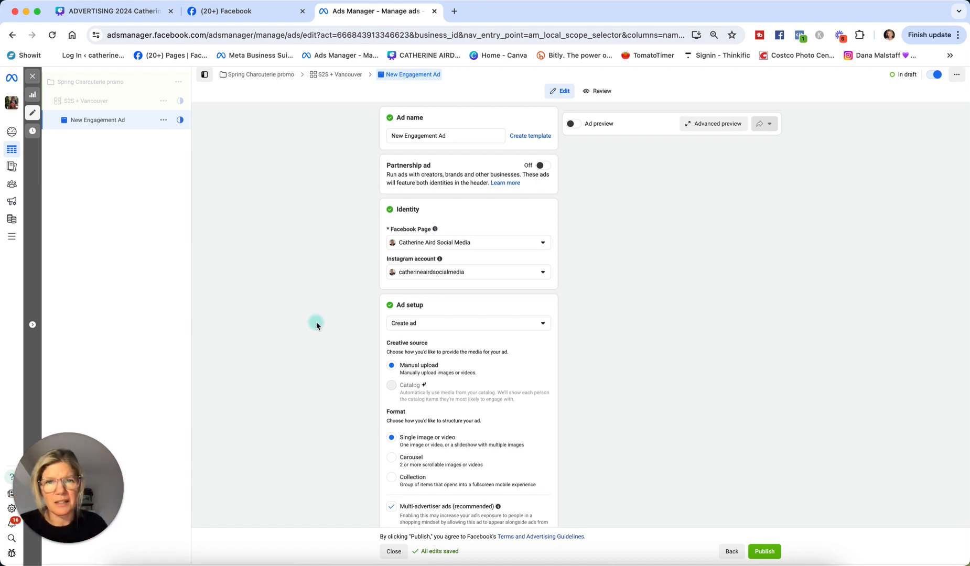
left_click(448, 135)
left_click(386, 138)
left_click_drag(448, 135, 386, 137)
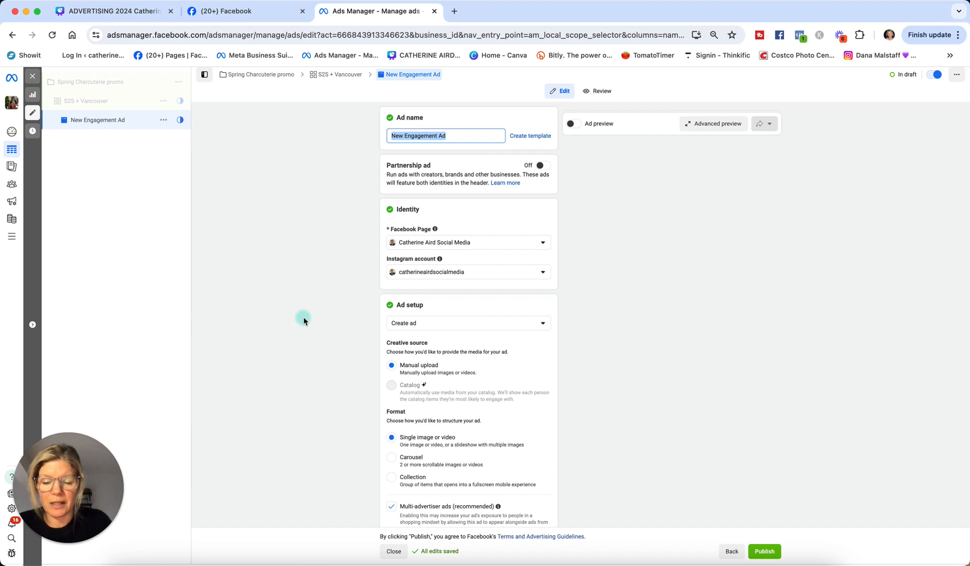
type("veggi")
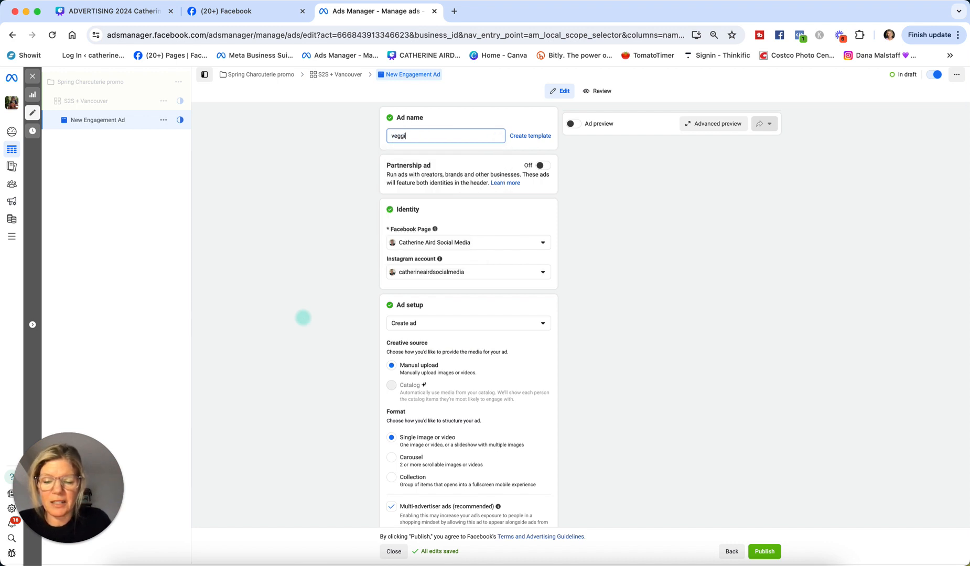
type("trai")
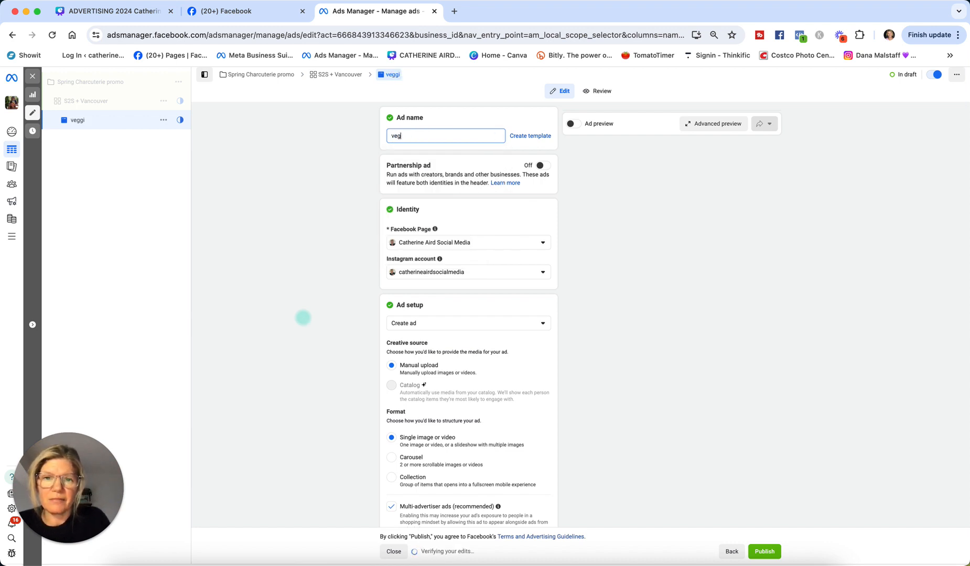
key("BackSpace")
key("BackSpace")
key("BackSpace")
type("Photos of")
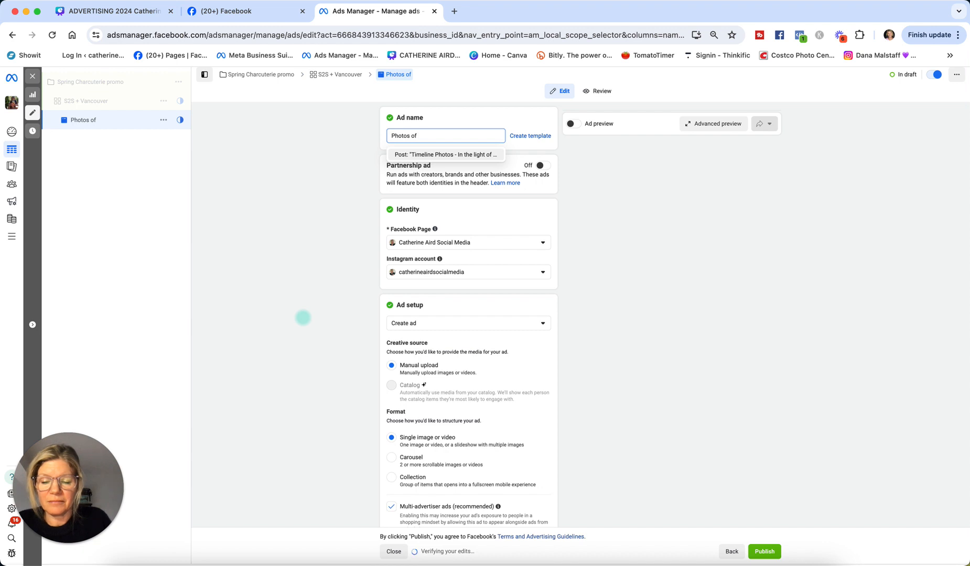
type(" veggies and")
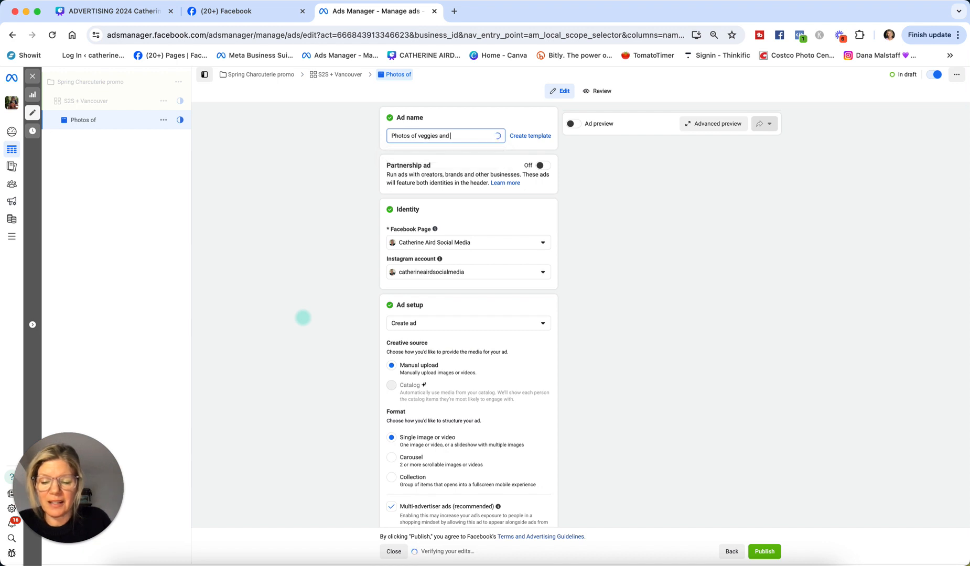
type(" sand")
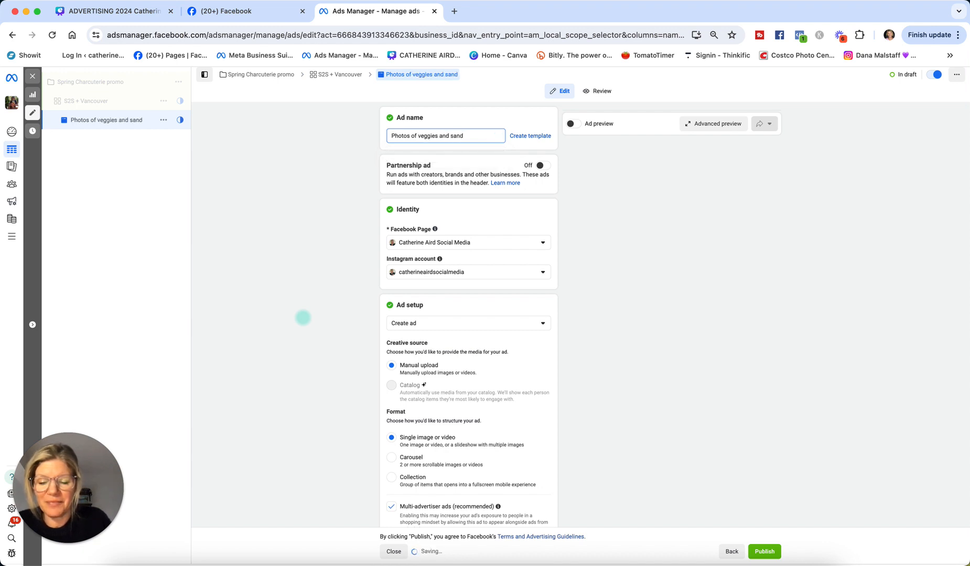
type("witches")
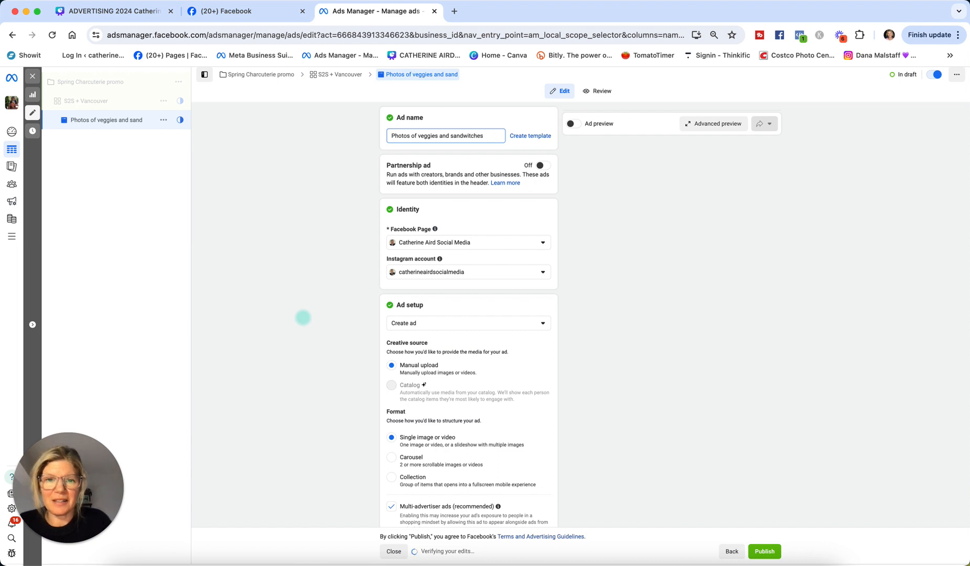
right_click(469, 136)
left_click(502, 141)
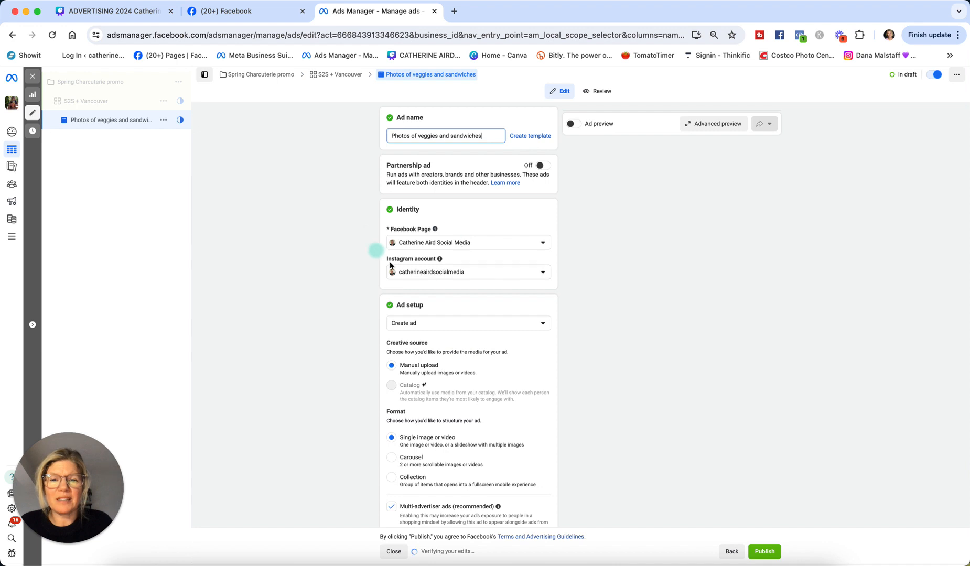
- Review the ad's identity, ad setup and ad creative sections
scroll(446, 314, "down", 2)
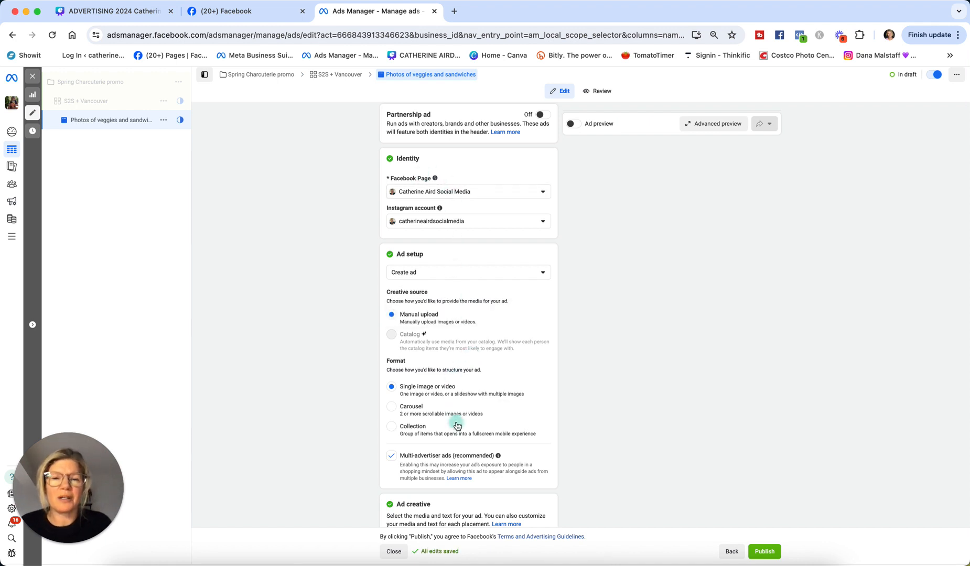
scroll(457, 426, "down", 1)
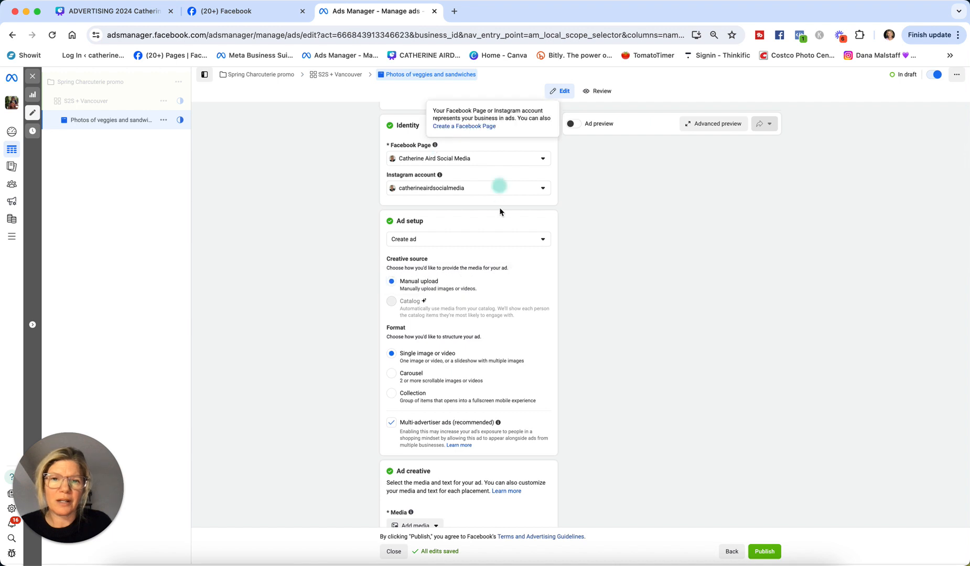
scroll(487, 255, "down", 1)
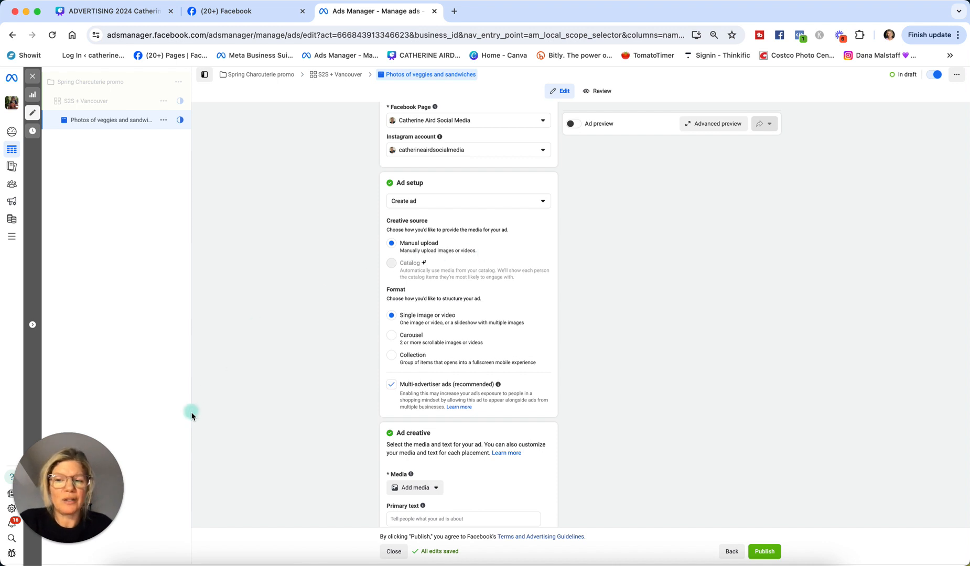
mouse_move(111, 484)
left_click(68, 544)
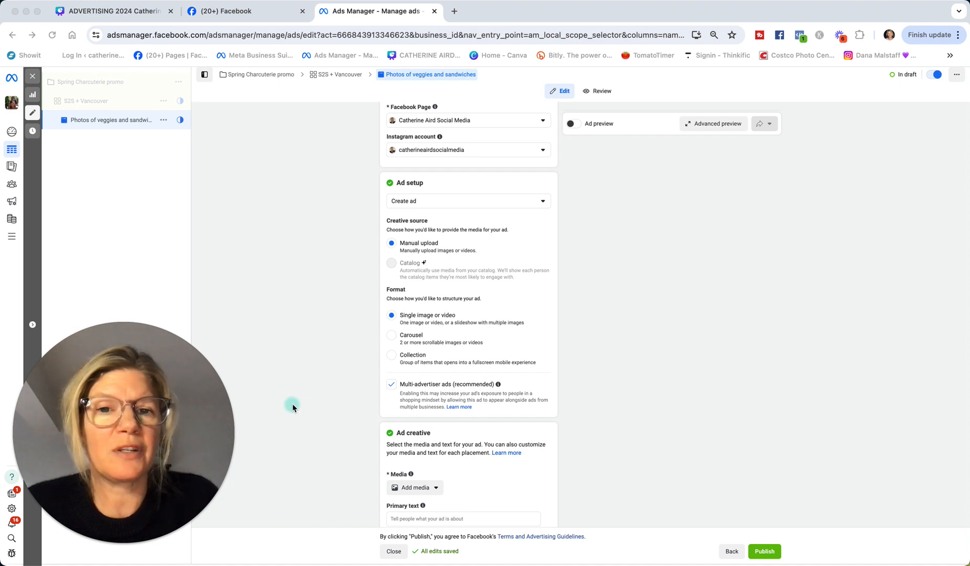
- Set the ad setup to use an existing post and browse the Facebook posts available for selection
left_click(545, 203)
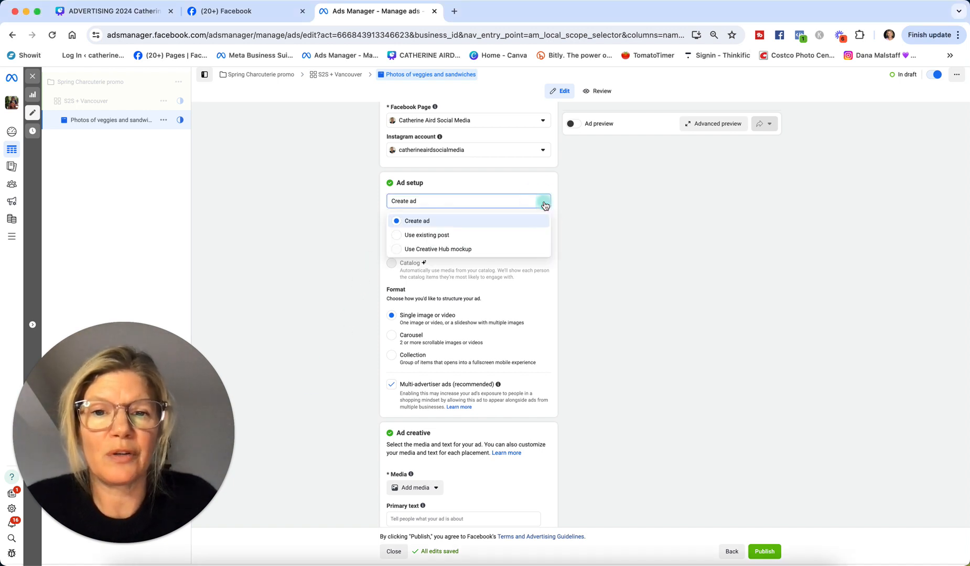
left_click(448, 237)
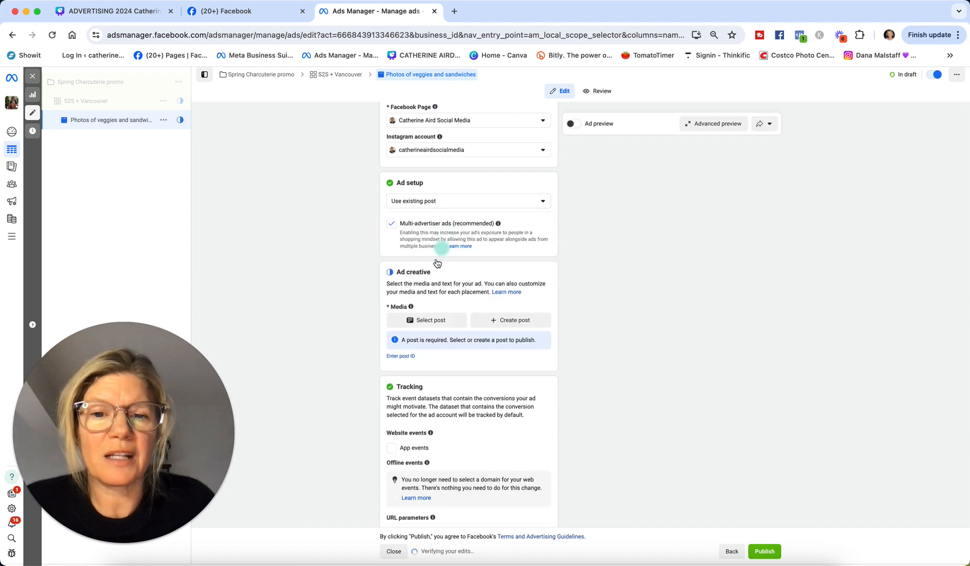
left_click(428, 321)
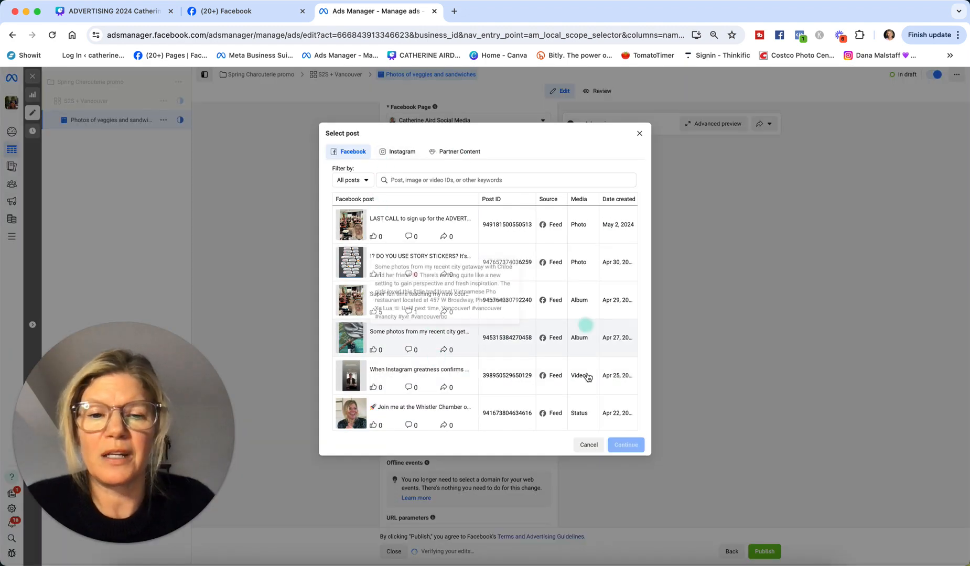
left_click(639, 133)
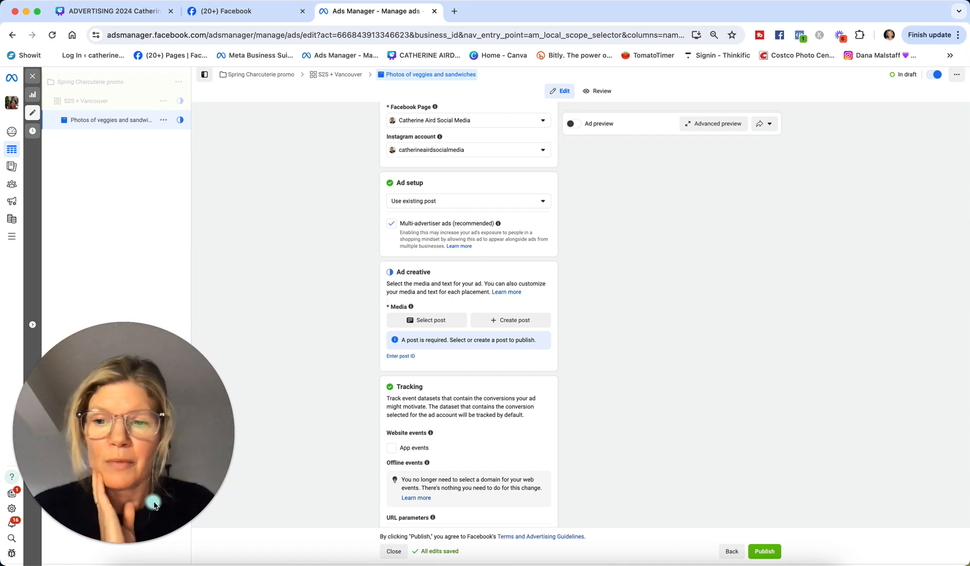
- Switch the ad setup from the existing post option back to Create ad
left_click(111, 546)
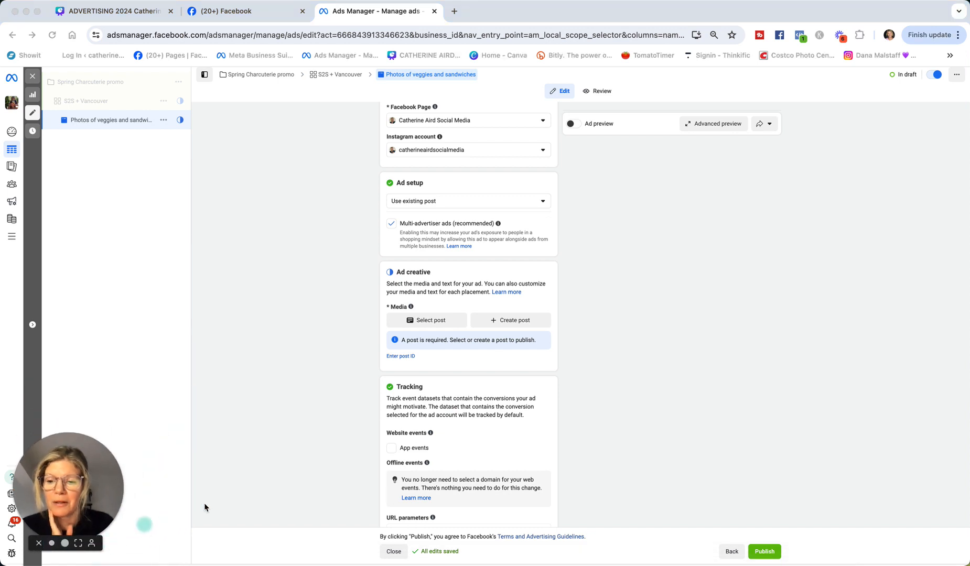
left_click(544, 200)
left_click(545, 200)
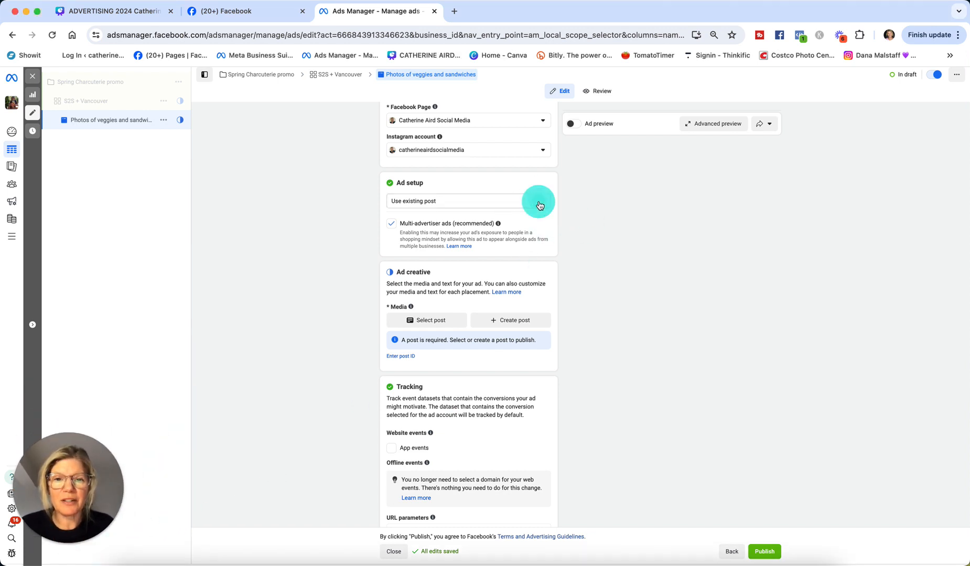
left_click(417, 223)
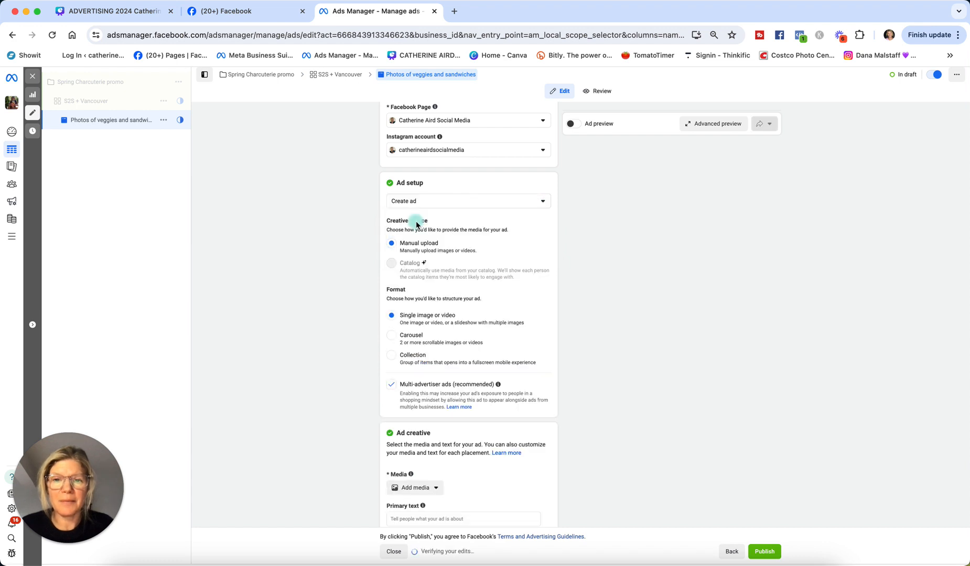
- Set the ad format to Carousel and add 1.png, 2.png and 3.png from the account images as image cards
scroll(515, 349, "down", 3)
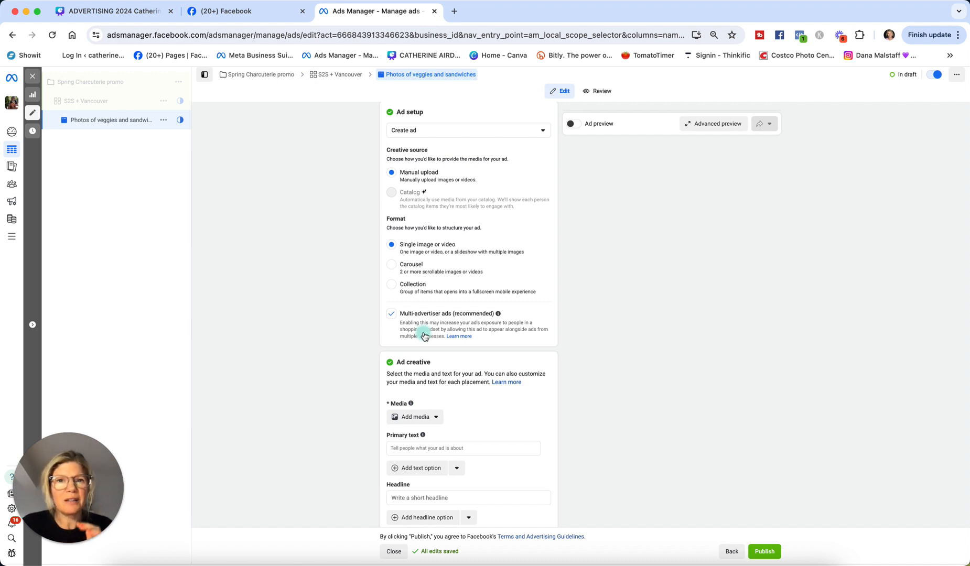
left_click(392, 265)
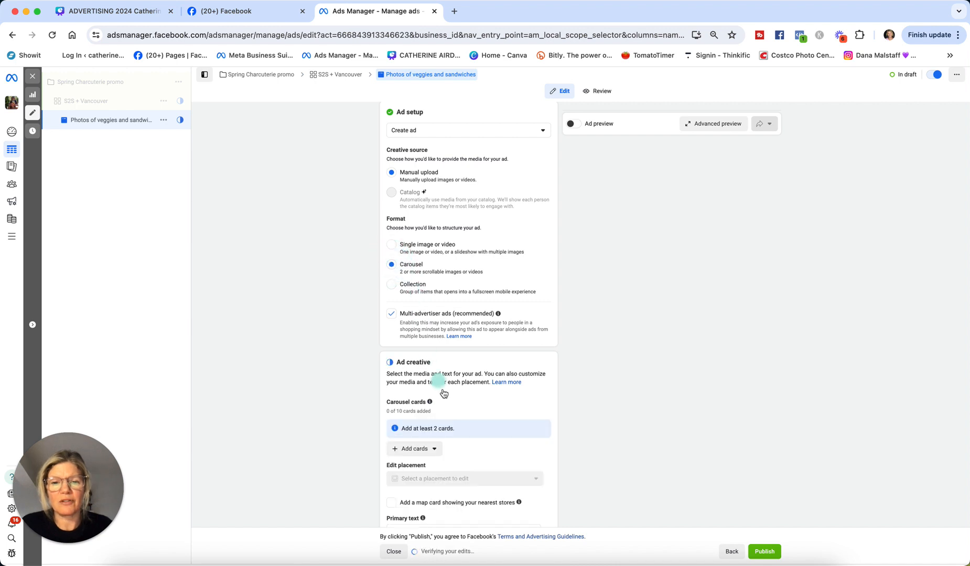
left_click(426, 450)
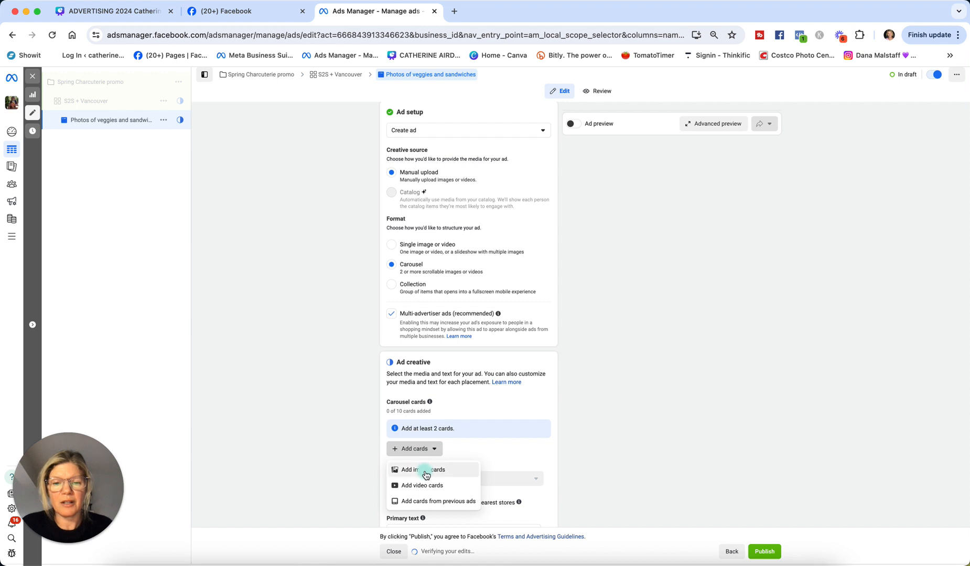
left_click(425, 471)
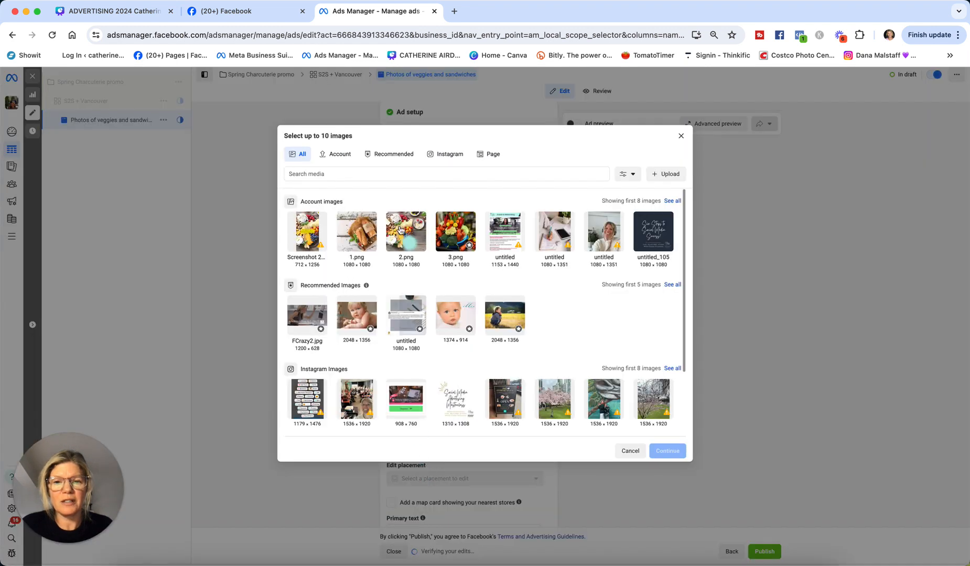
left_click(355, 231)
left_click(398, 231)
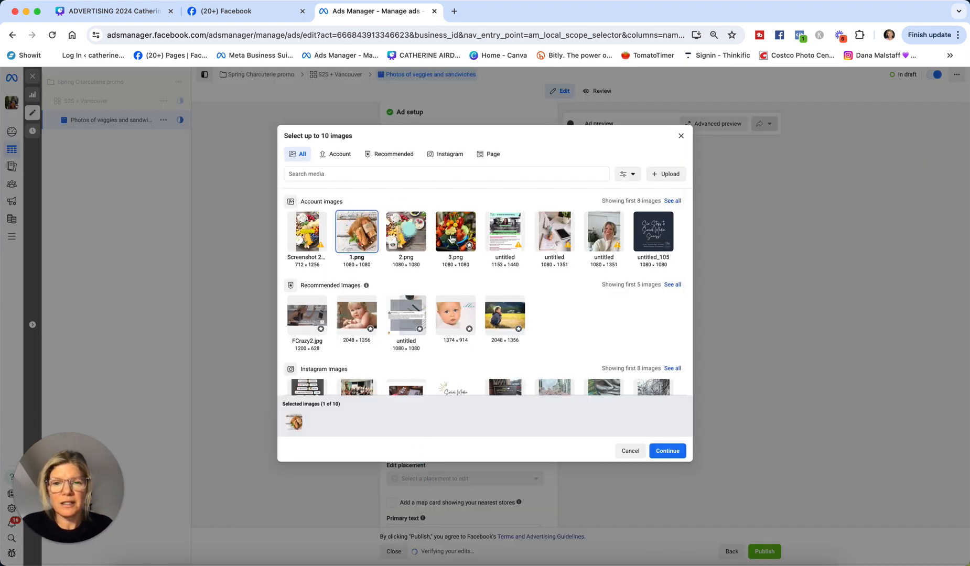
left_click(453, 236)
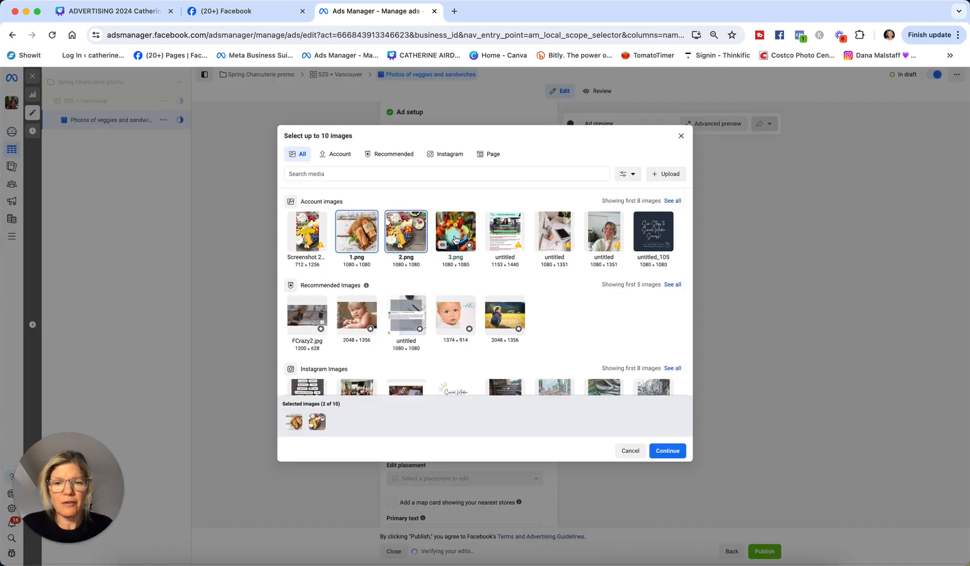
left_click(669, 454)
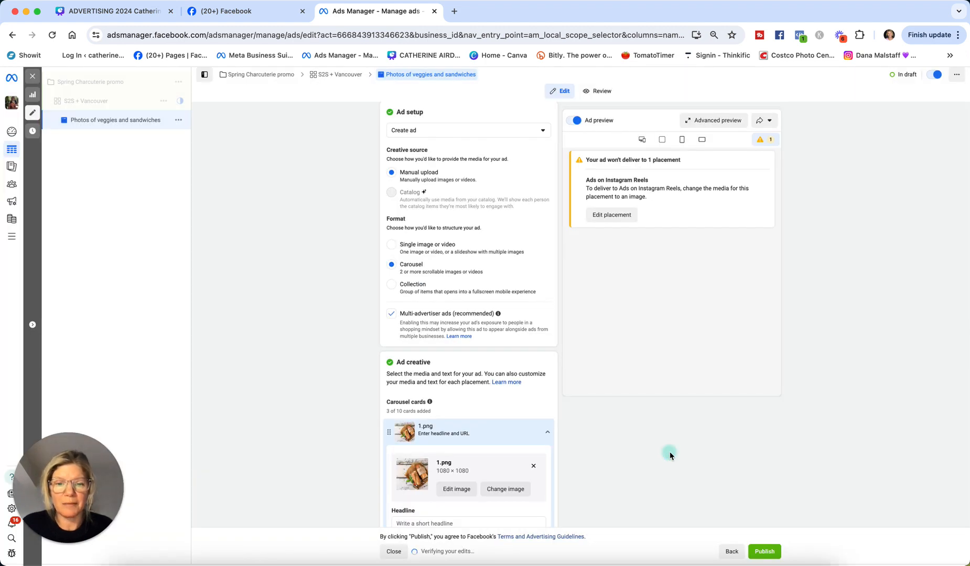
- Review the carousel card fields and page through the cards in the Instagram feed preview
scroll(480, 419, "down", 1)
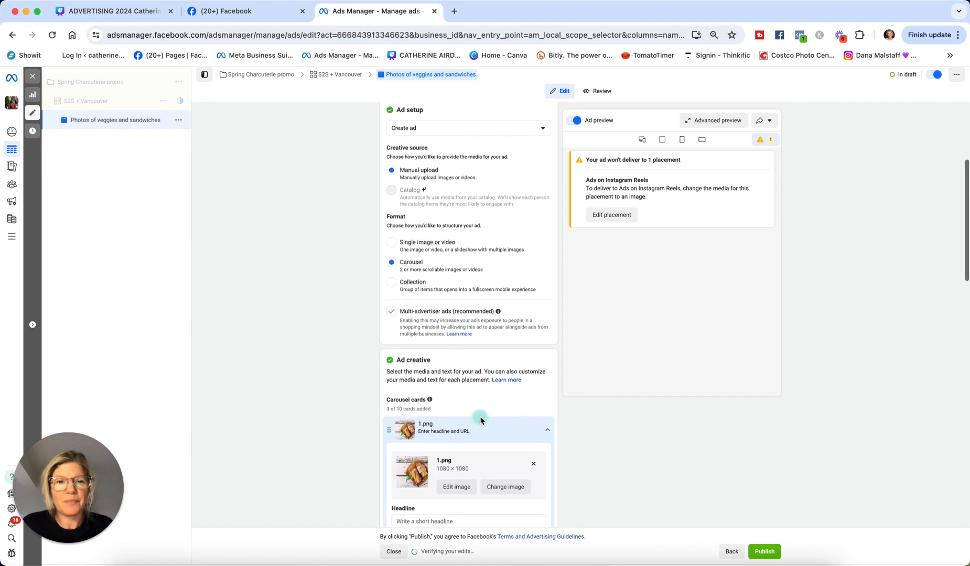
scroll(480, 419, "down", 10)
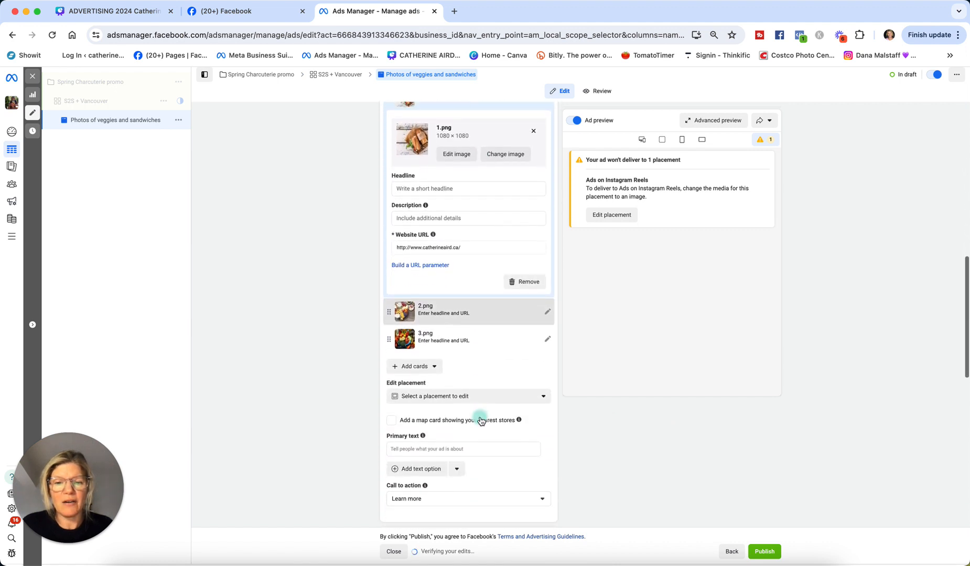
scroll(466, 368, "up", 3)
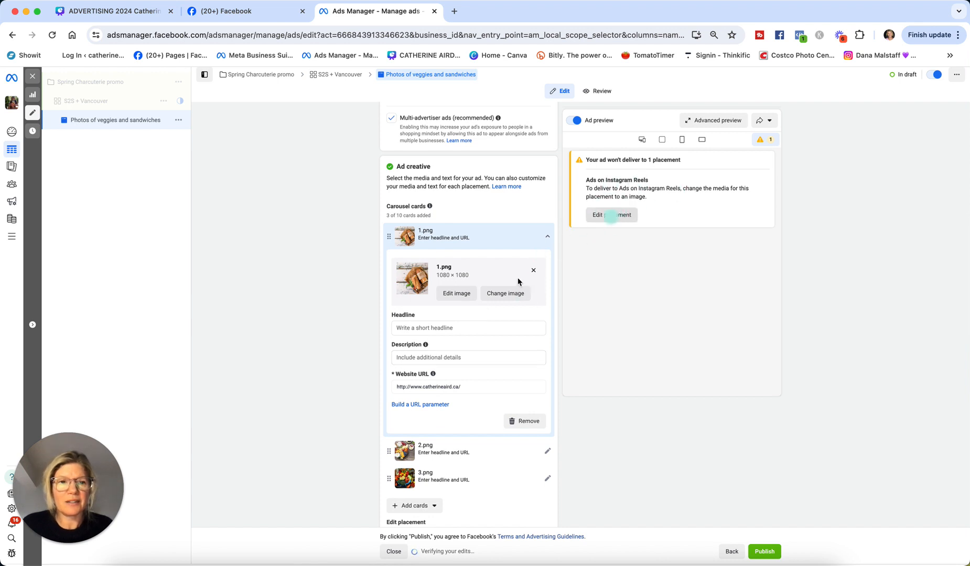
left_click(662, 140)
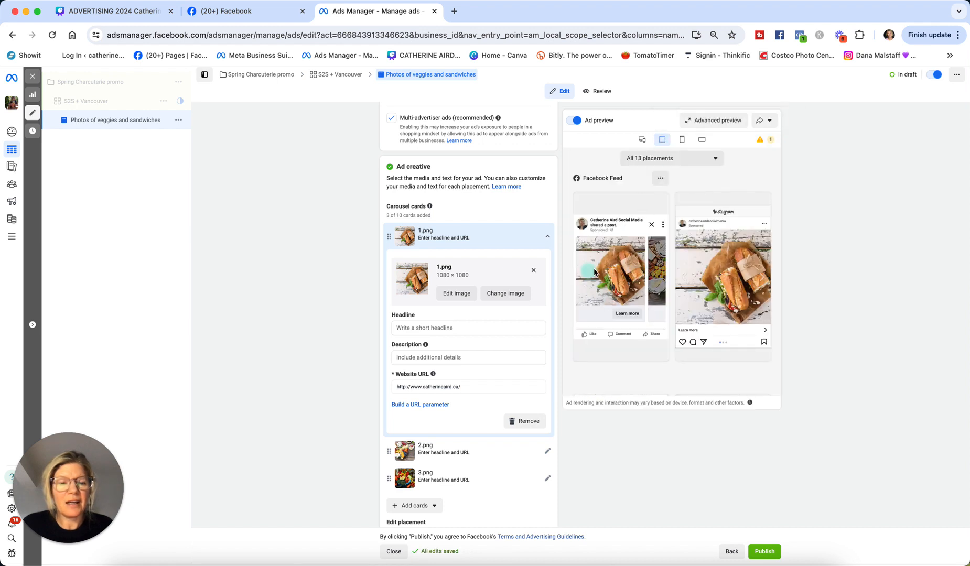
left_click(762, 283)
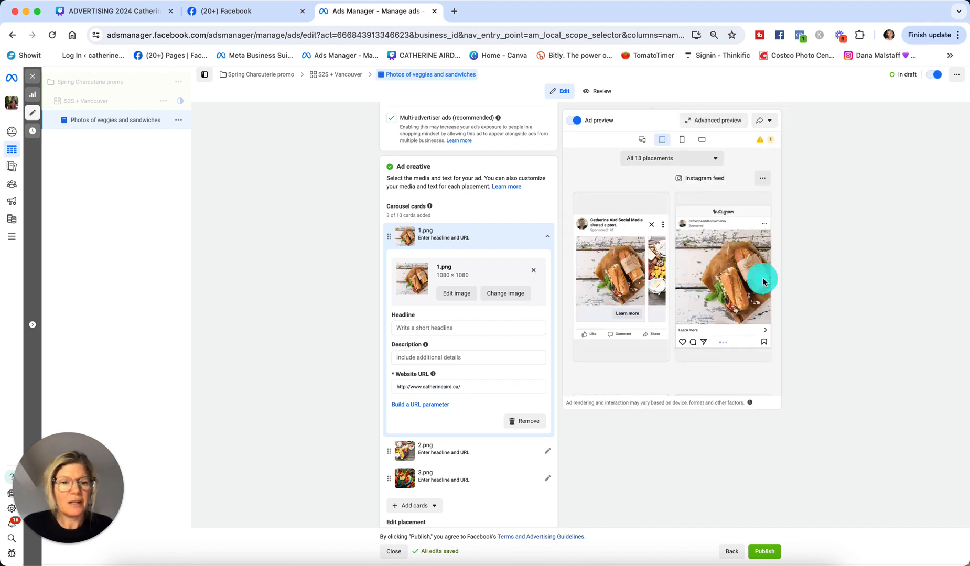
left_click(762, 282)
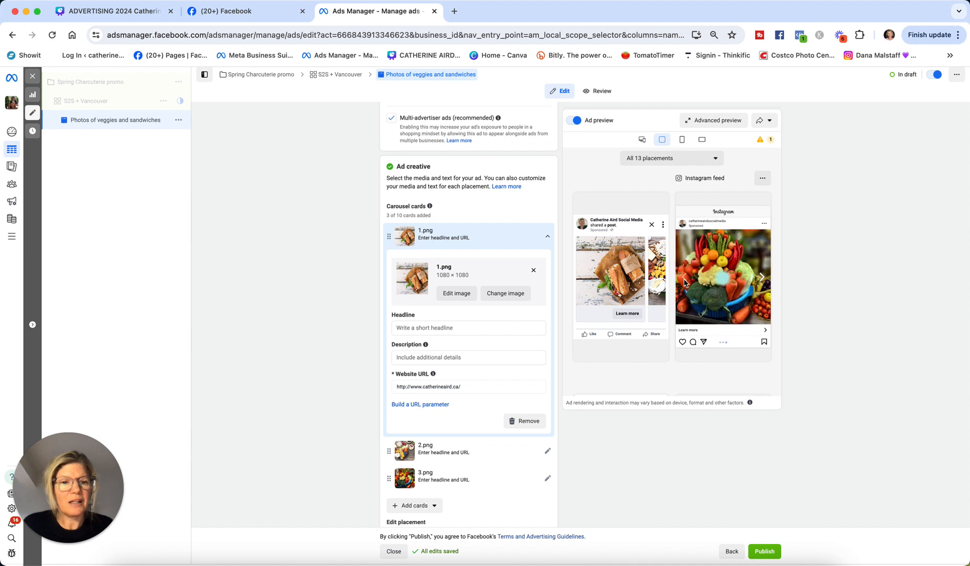
- Page through the carousel cards in the Facebook Feed preview and check the Learn more call to action on them
left_click(657, 275)
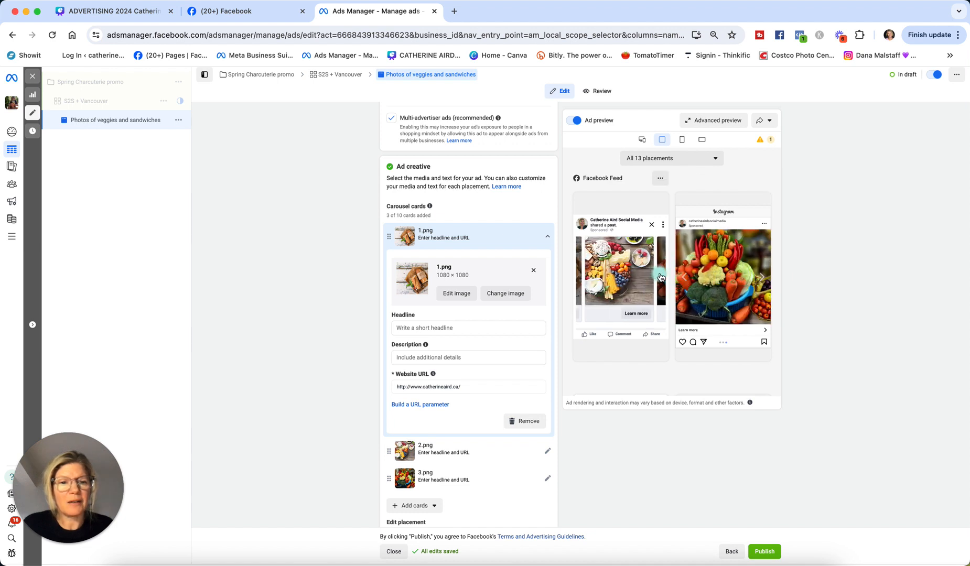
left_click(589, 274)
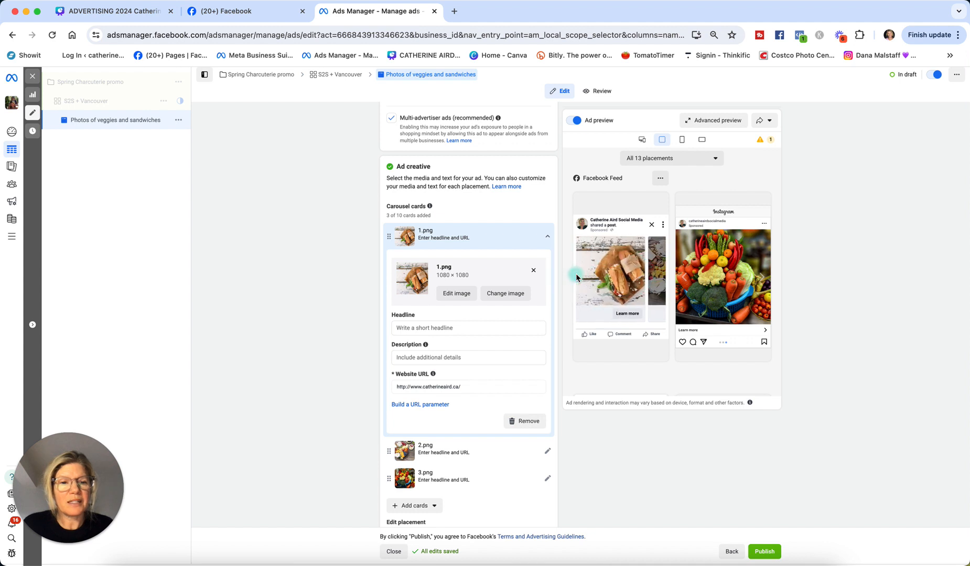
left_click(616, 317)
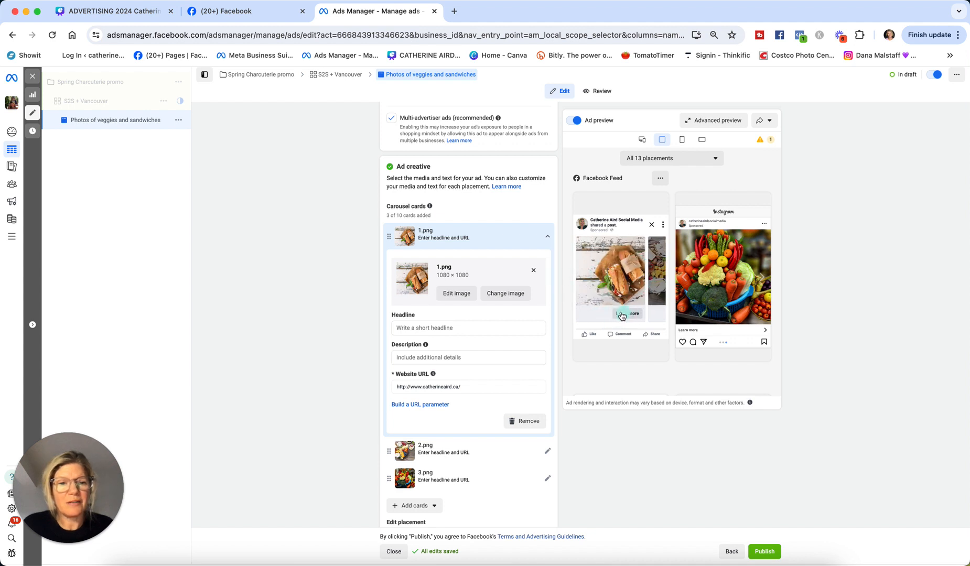
left_click(613, 314)
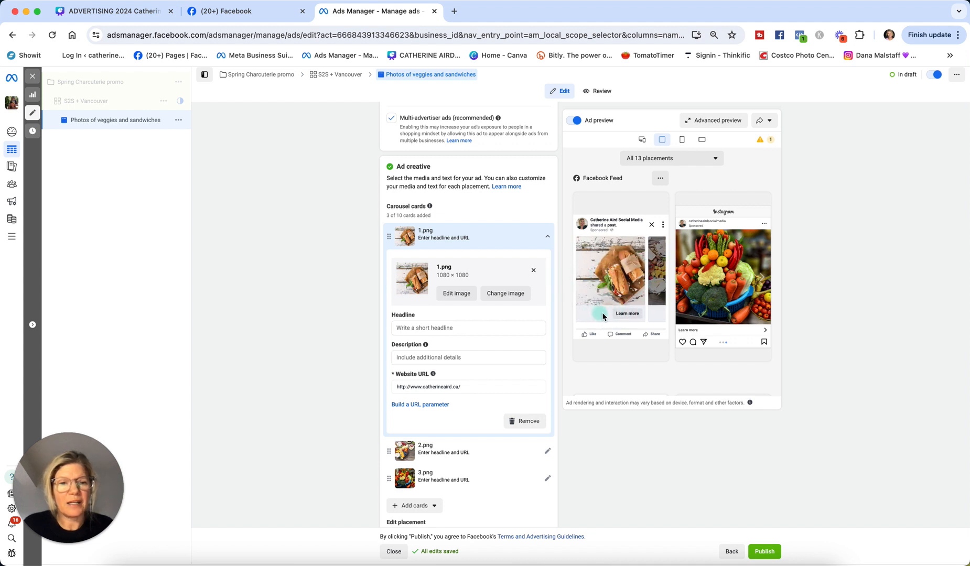
left_click(658, 269)
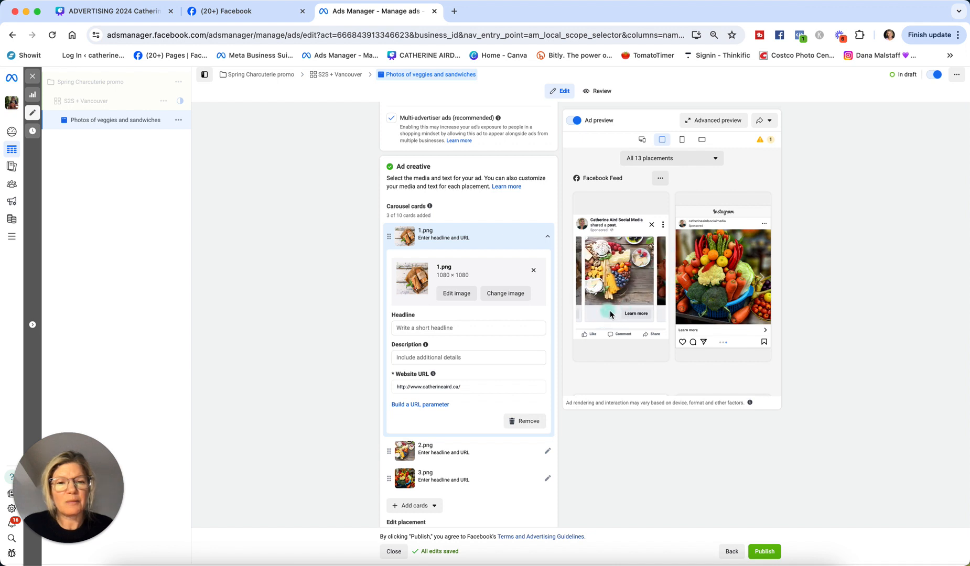
left_click(635, 314)
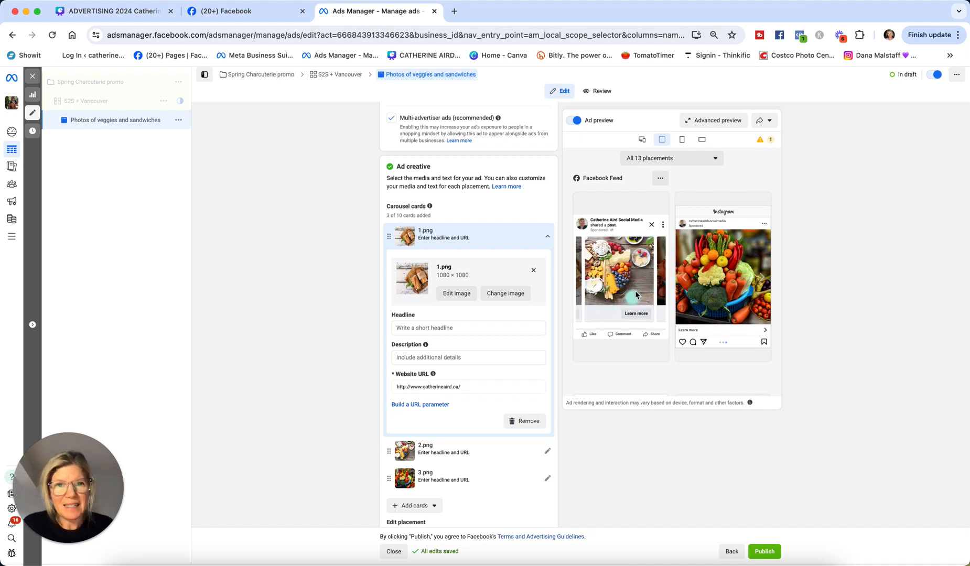
left_click(579, 288)
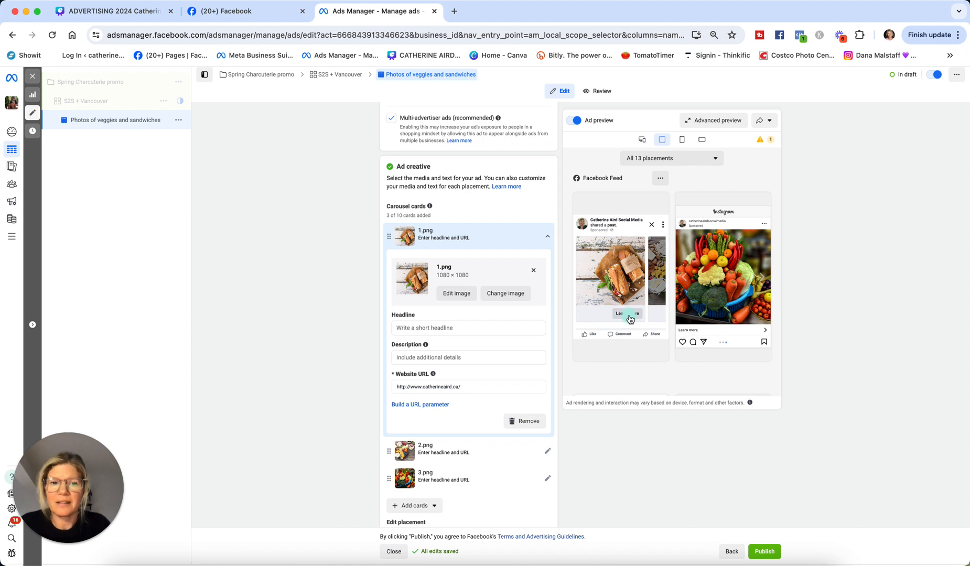
left_click(657, 286)
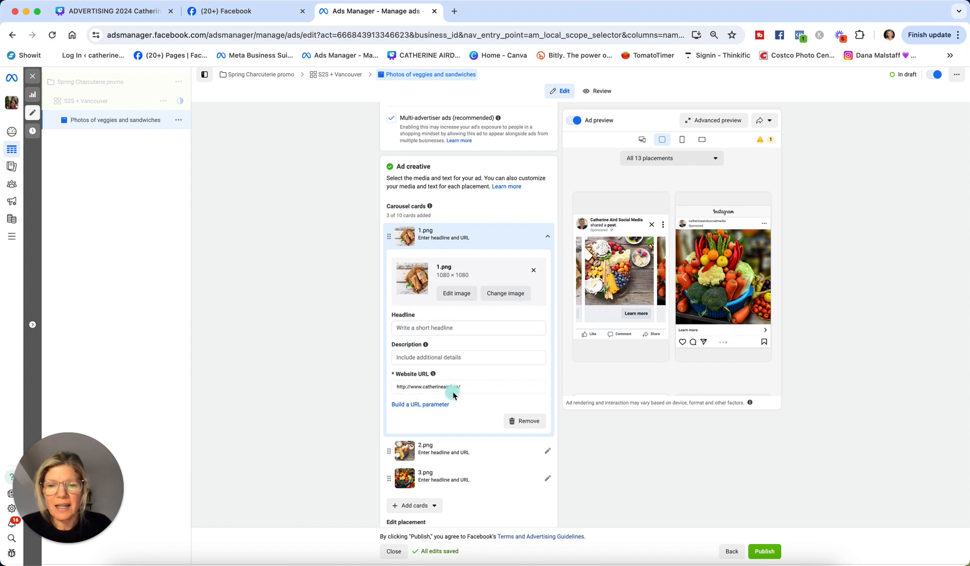
- Expand the 2.png and 3.png cards and remove all three image cards from the carousel
scroll(453, 404, "down", 2)
left_click(547, 388)
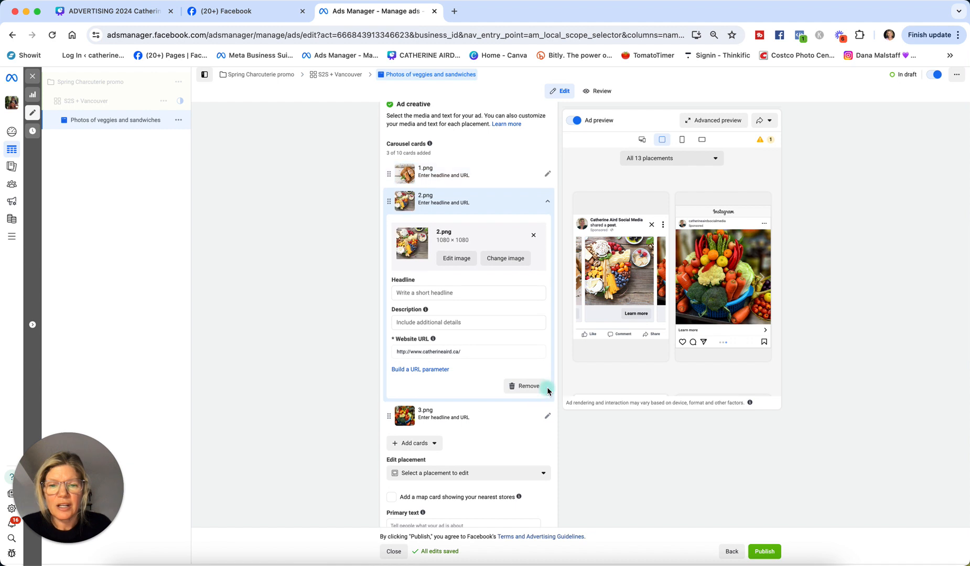
left_click(547, 418)
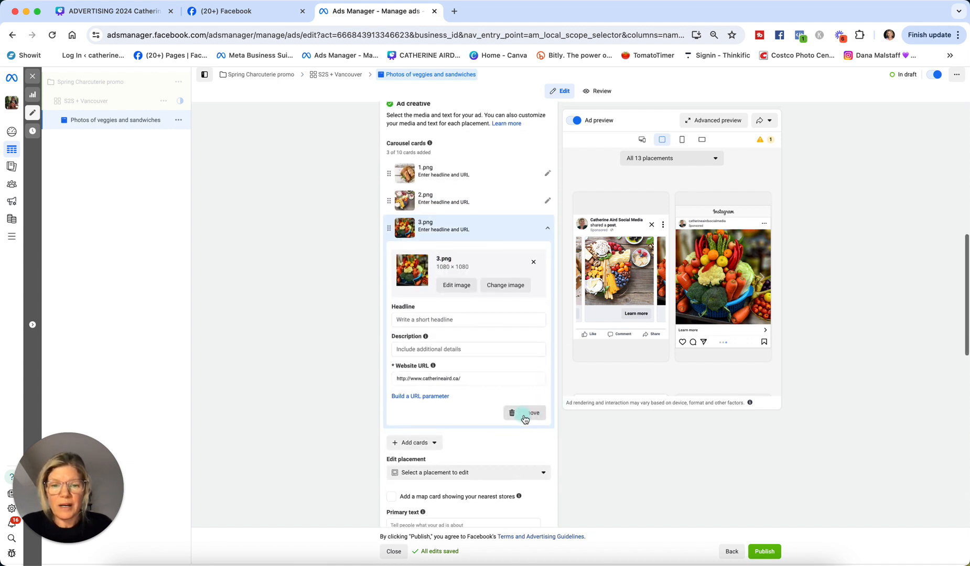
left_click(519, 418)
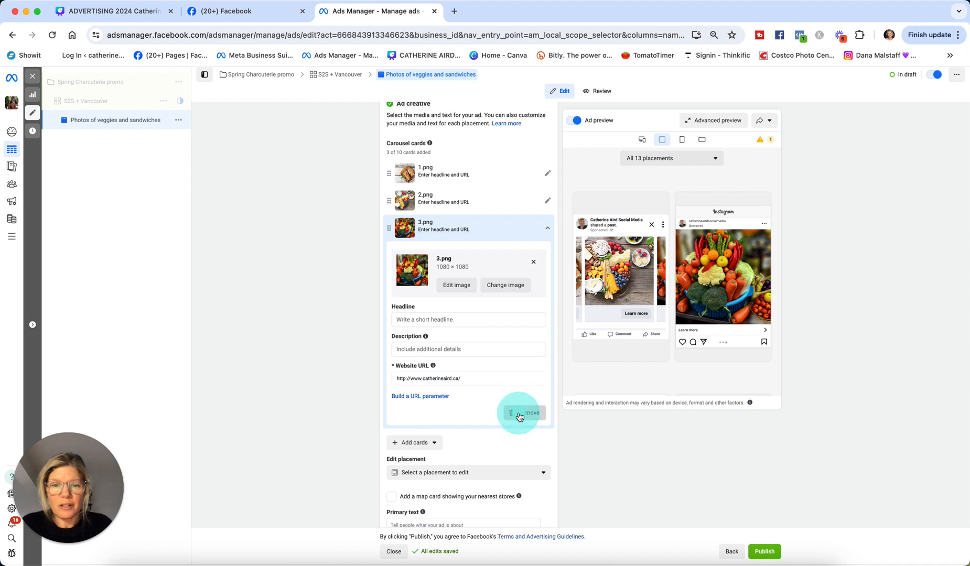
left_click(512, 385)
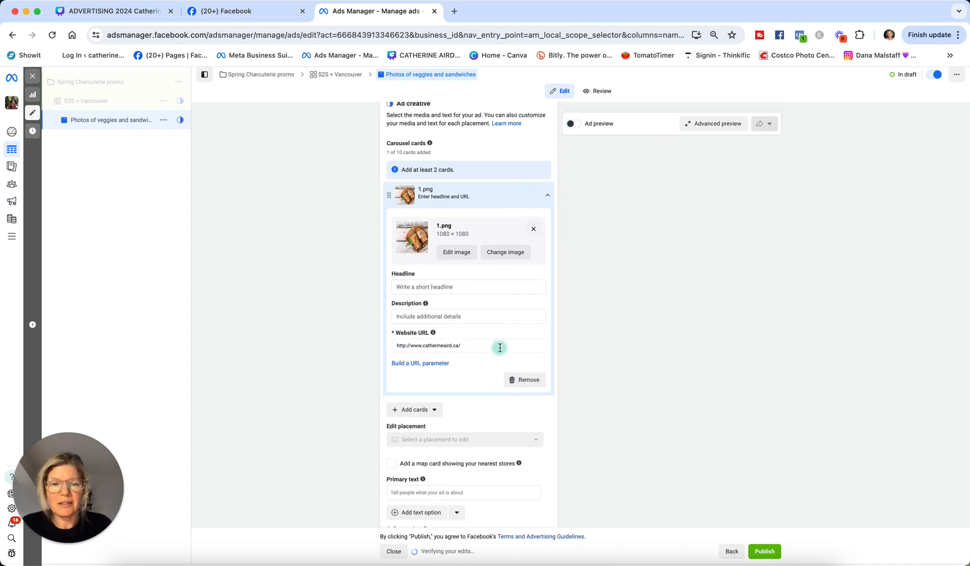
left_click(514, 379)
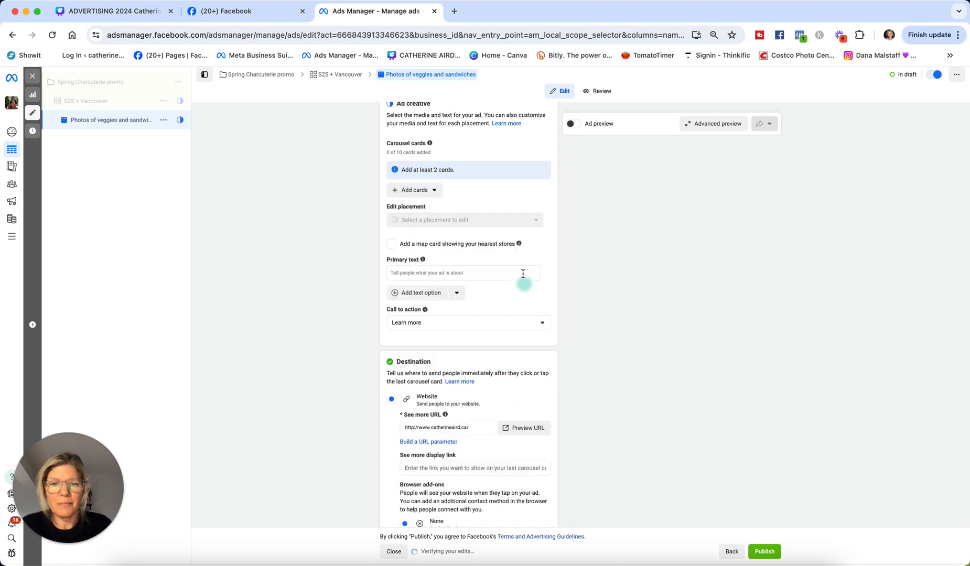
- Set the ad format back to Single image or video
scroll(509, 239, "up", 3)
scroll(510, 239, "up", 3)
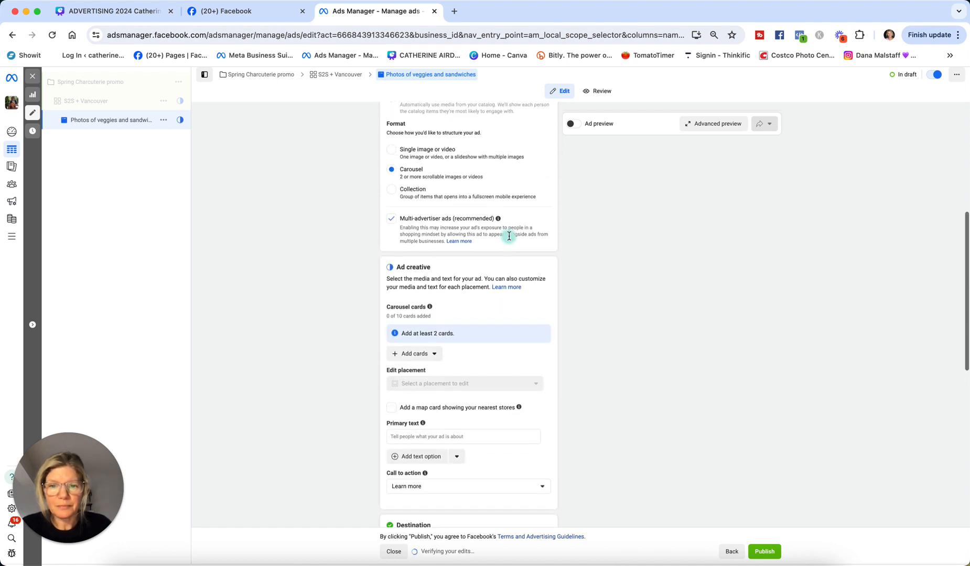
scroll(429, 222, "up", 3)
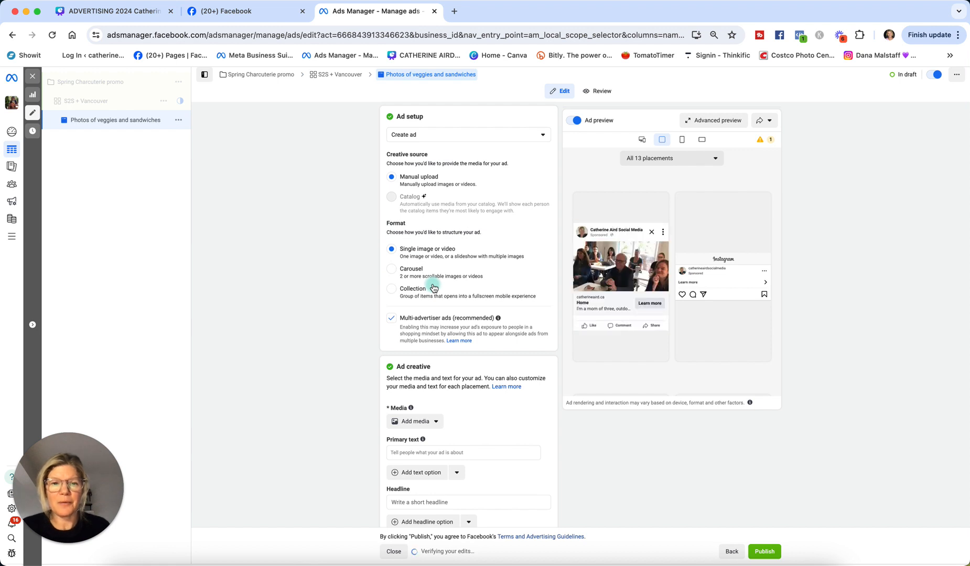
- Add the account image 1.png as the ad's media and continue to the crop settings for its placements
scroll(478, 285, "down", 2)
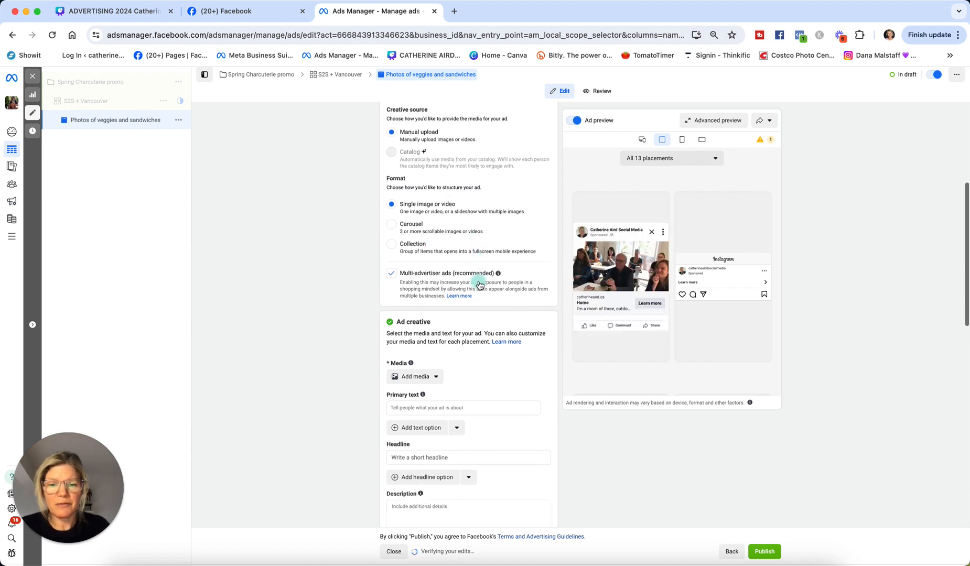
scroll(479, 285, "up", 5)
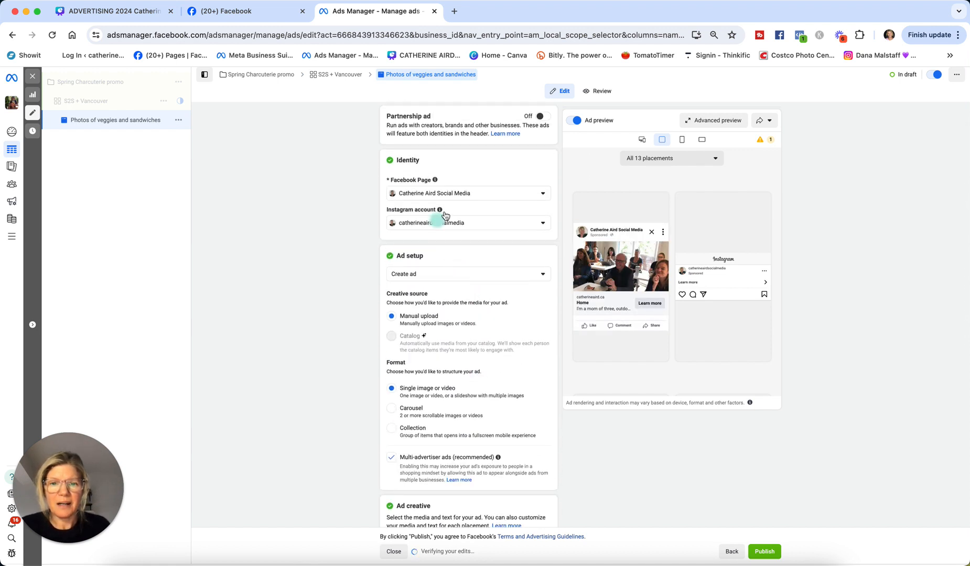
scroll(472, 335, "down", 3)
scroll(480, 380, "down", 4)
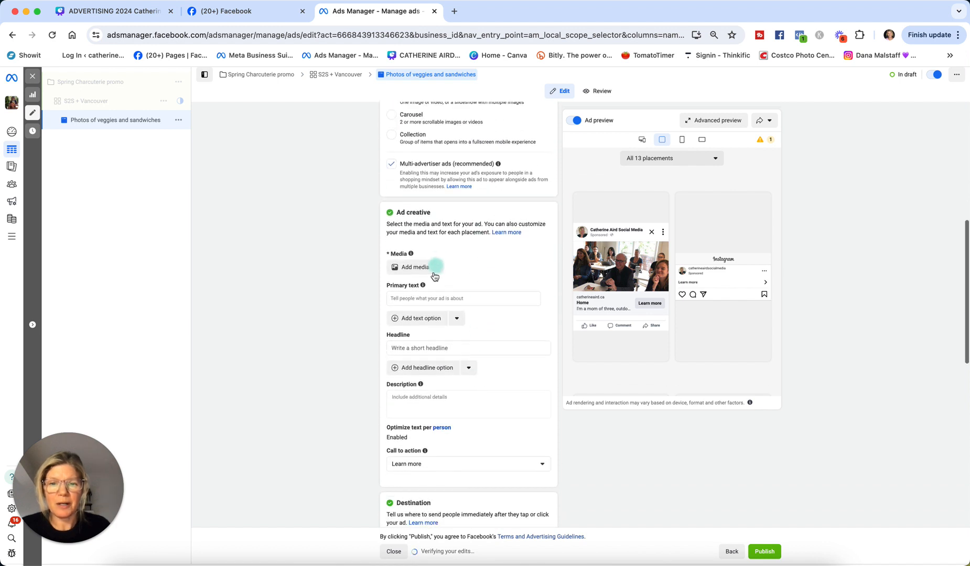
left_click(435, 269)
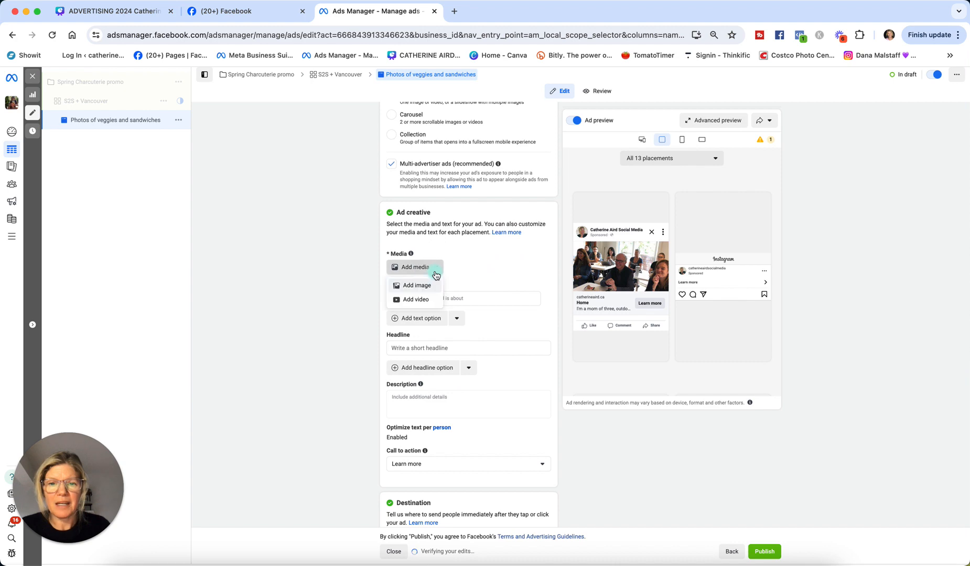
left_click(423, 284)
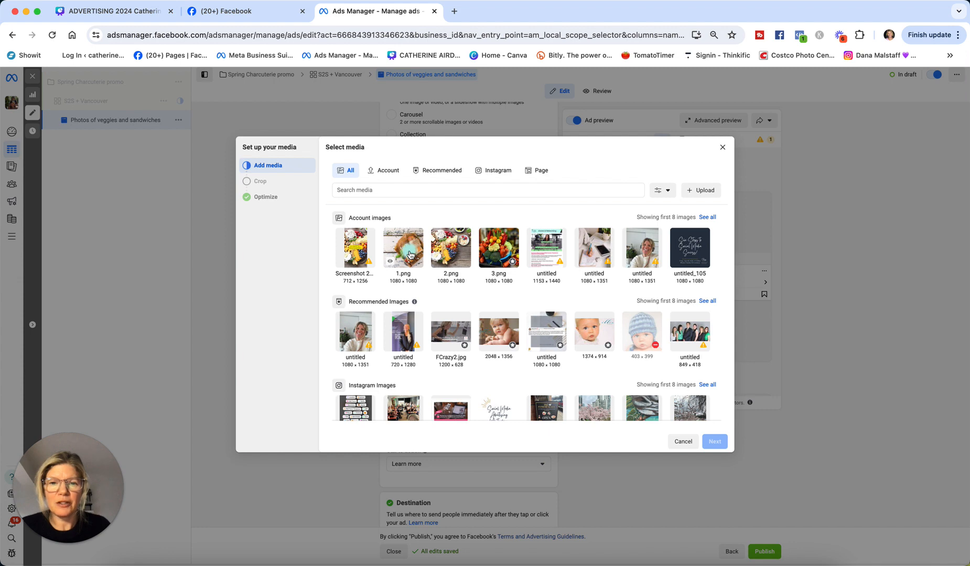
left_click(410, 256)
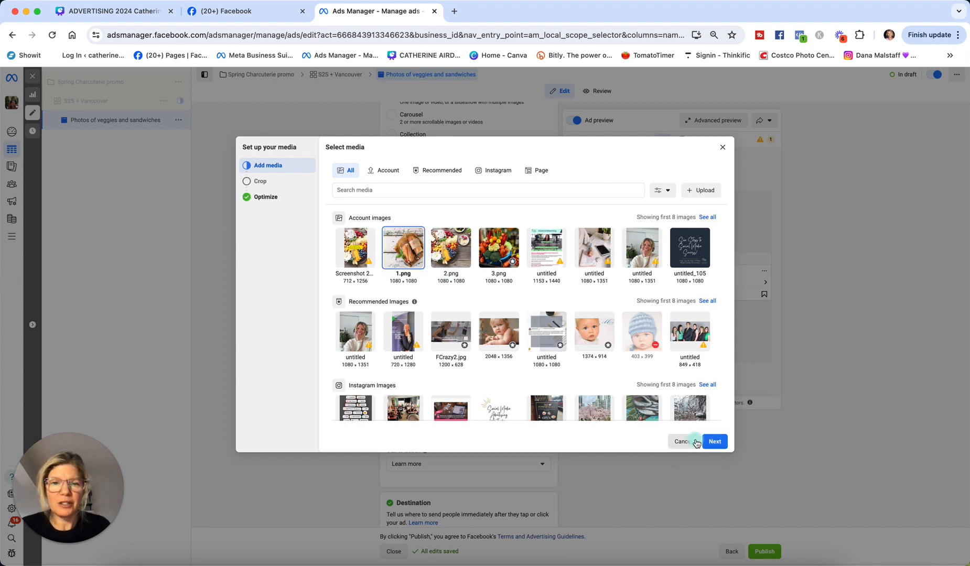
left_click(716, 444)
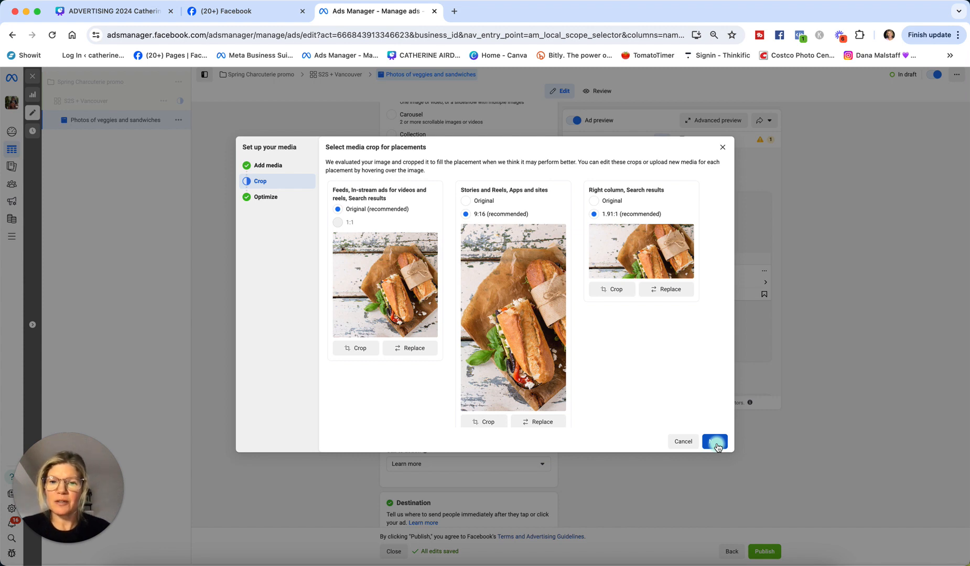
- Try the Original ratio for the Stories and Reels, Apps and sites placements and return them to 9:16
left_click(467, 201)
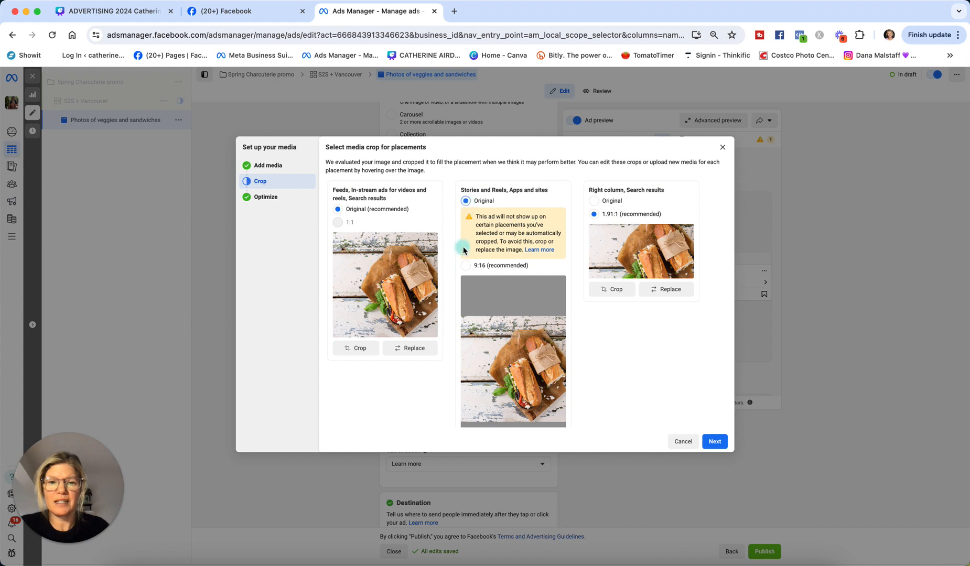
left_click(466, 264)
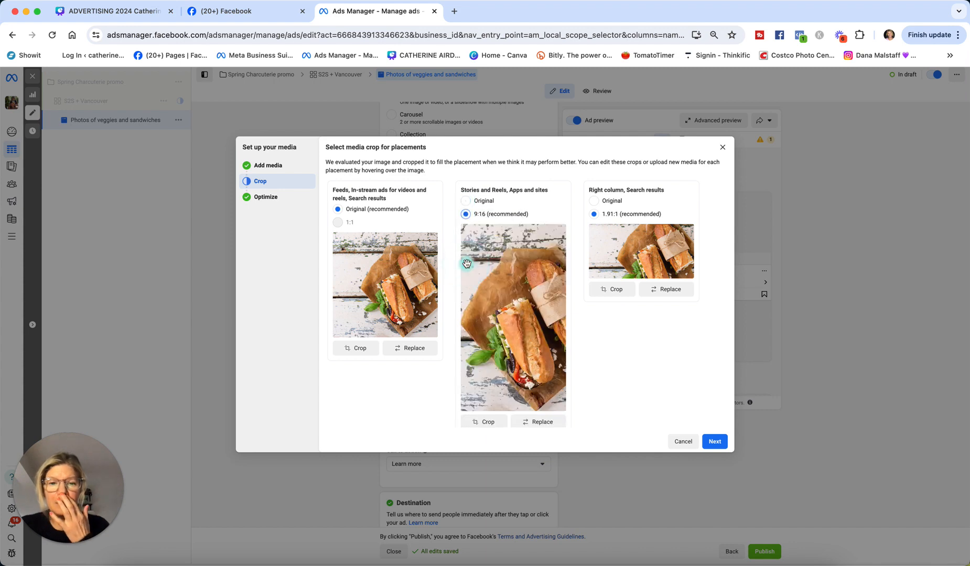
left_click(487, 423)
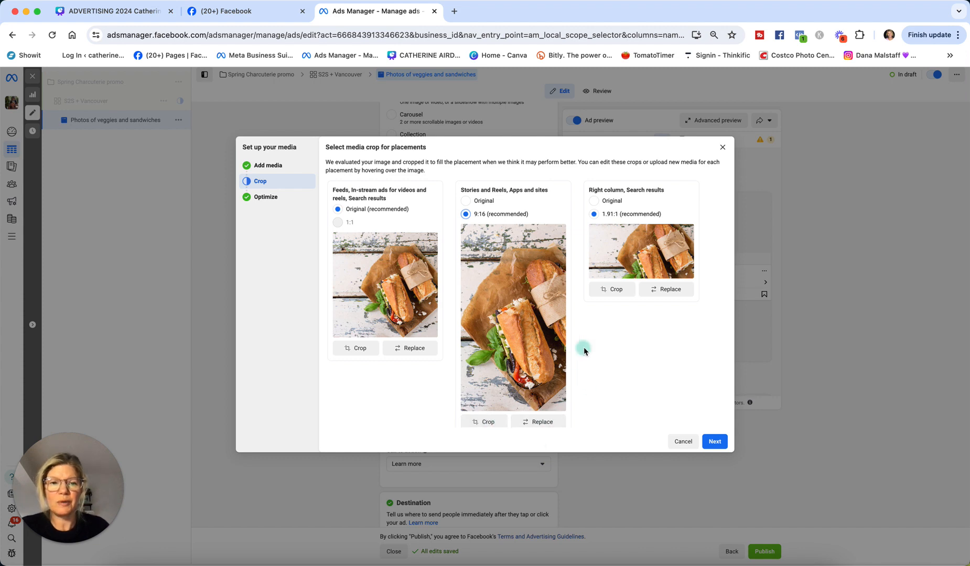
- Adjust the 1.91:1 crop of the sandwich image for the Right column, Search results placements and apply it
left_click(615, 295)
mouse_move(544, 277)
left_mouse_down()
mouse_move(542, 251)
mouse_move(540, 271)
left_mouse_up()
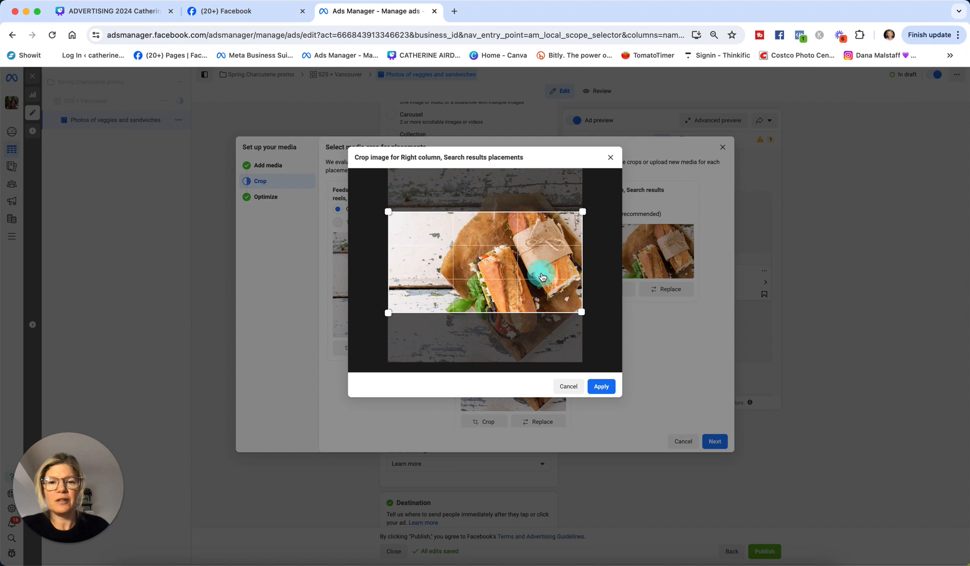
left_click(604, 390)
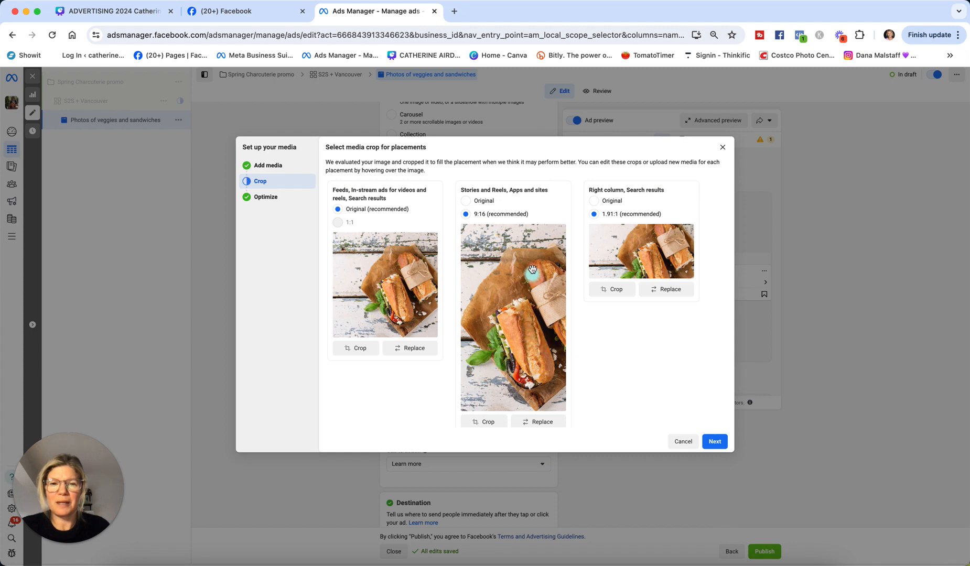
- Replace the Stories and Reels, Apps and sites image with the 712 × 1256 charcuterie screenshot
left_click(539, 427)
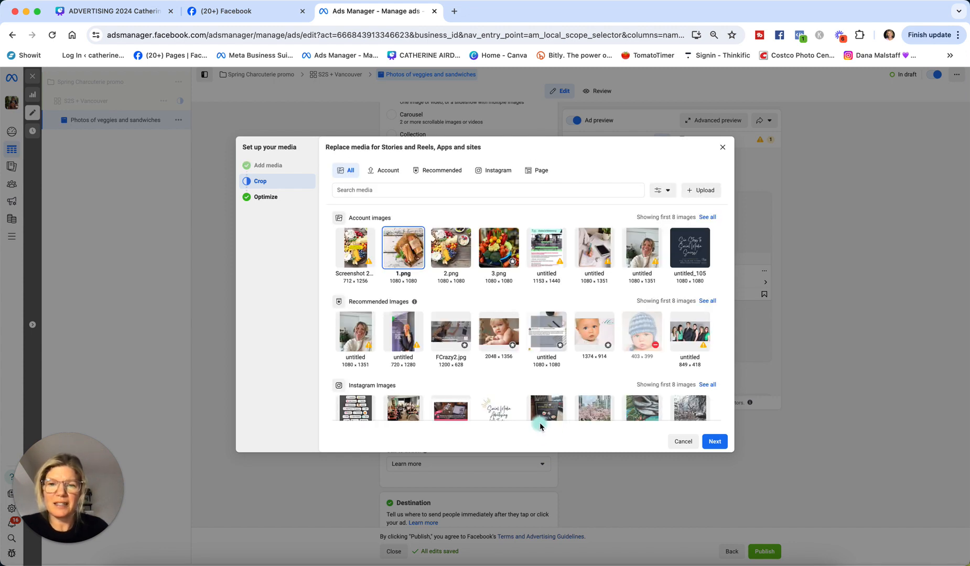
left_click(357, 242)
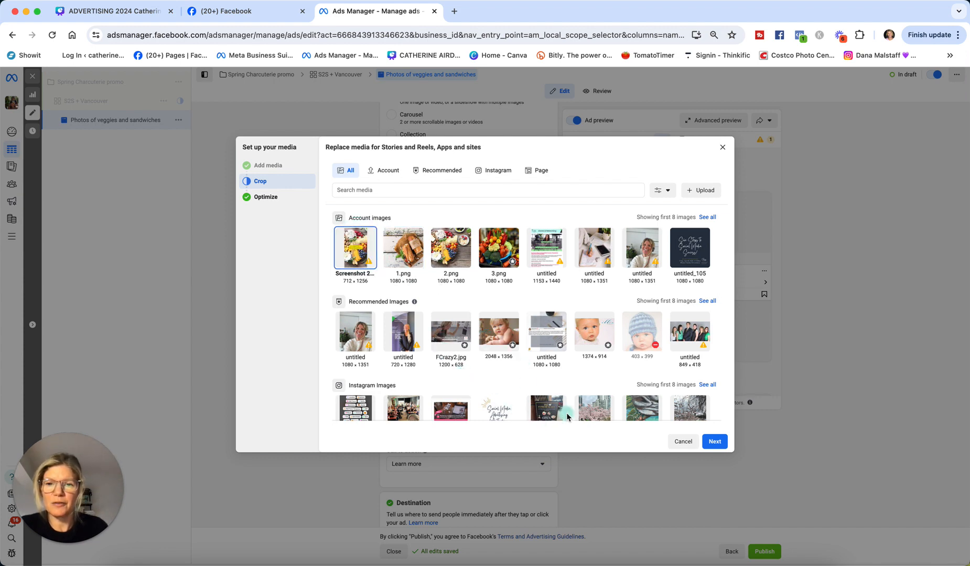
left_click(715, 443)
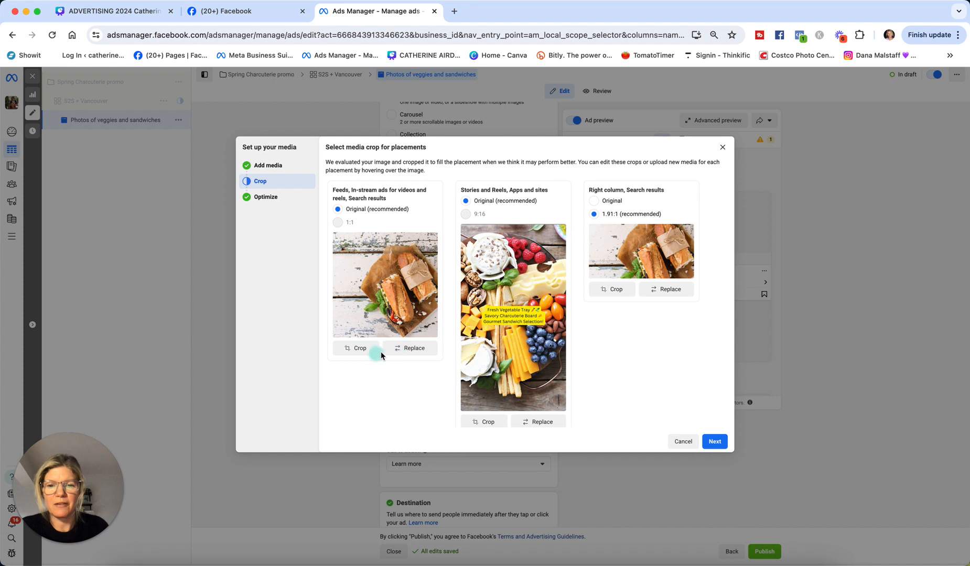
- Replace the Feeds, In-stream ads and Search results image with the 712 × 1256 charcuterie screenshot
left_click(414, 348)
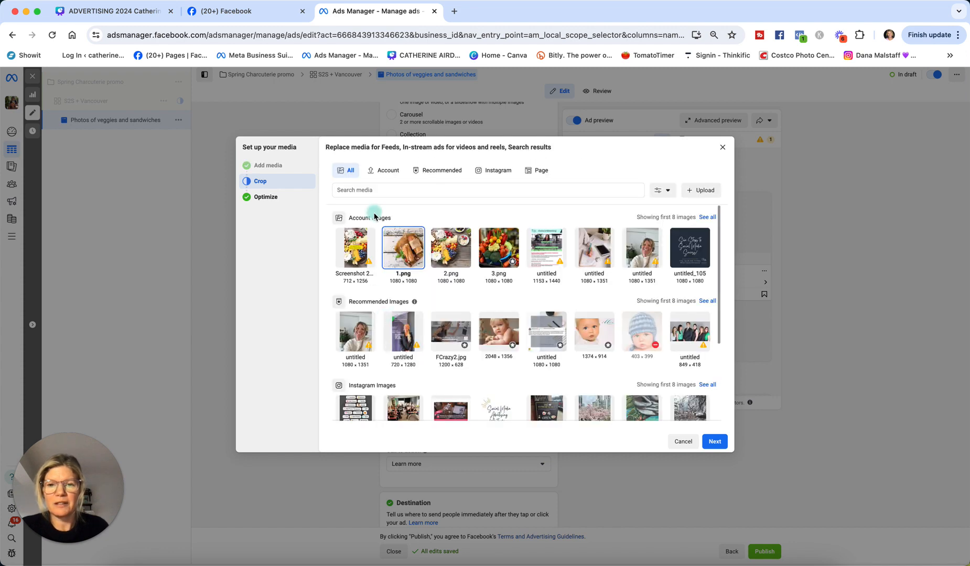
left_click(353, 249)
left_click(714, 442)
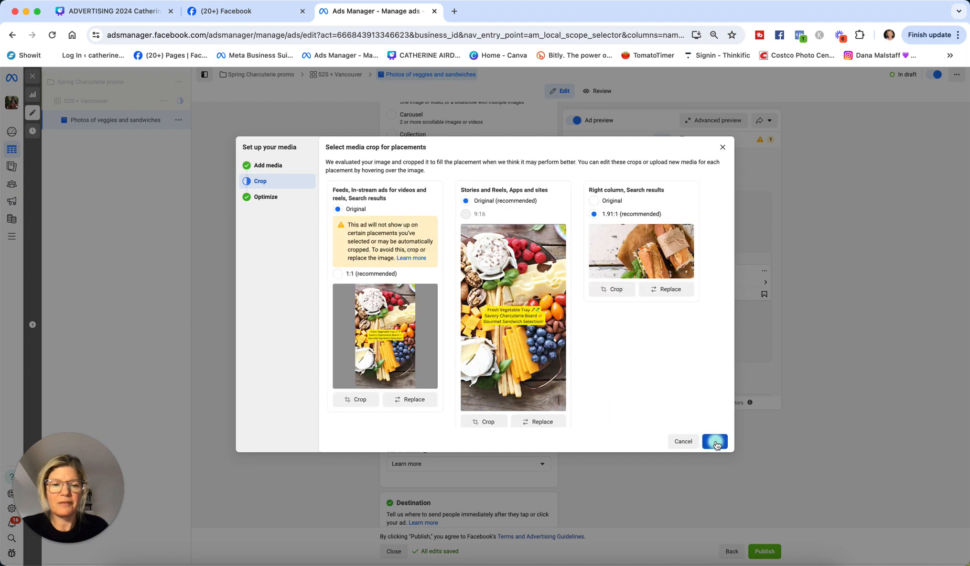
- Set the feeds image to the 1:1 ratio, shift its crop frame slightly upward and apply the crop
left_click(354, 400)
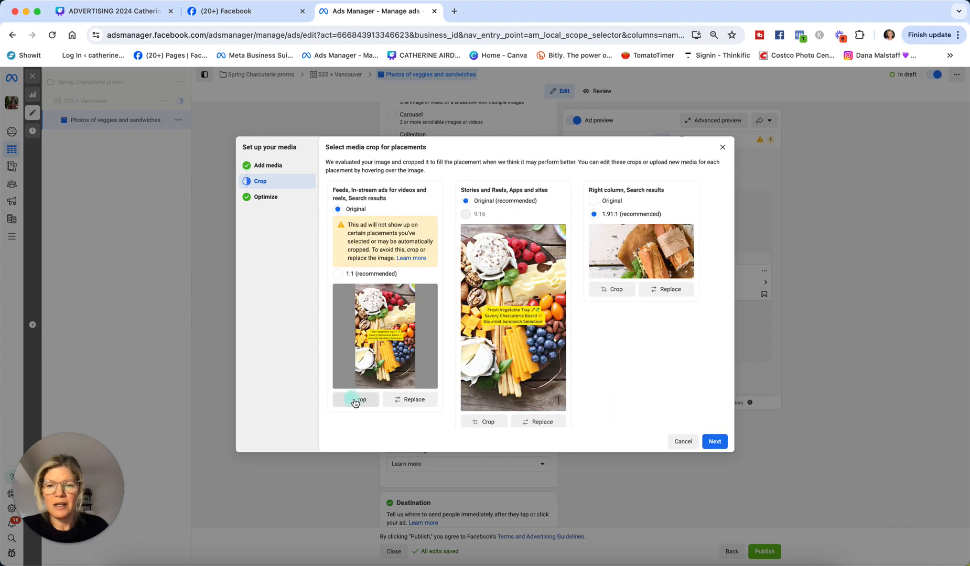
left_click(338, 271)
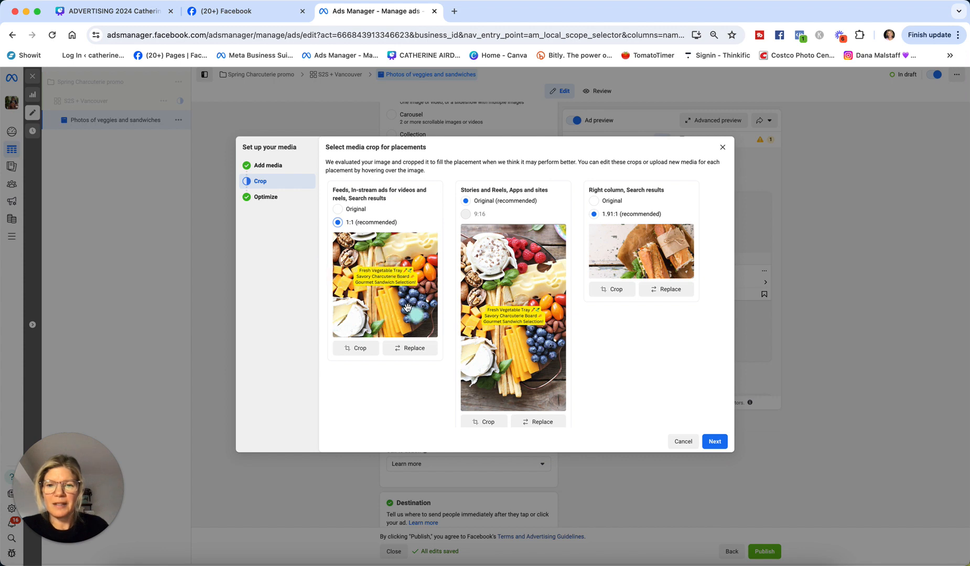
left_click(367, 347)
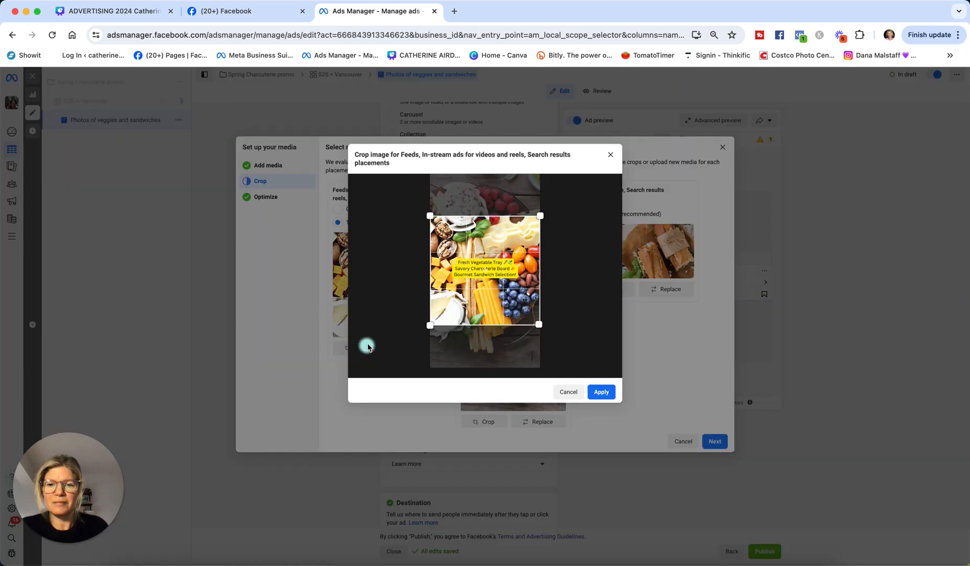
mouse_move(485, 270)
left_mouse_down()
mouse_move(486, 281)
mouse_move(486, 267)
left_mouse_up()
left_click(607, 396)
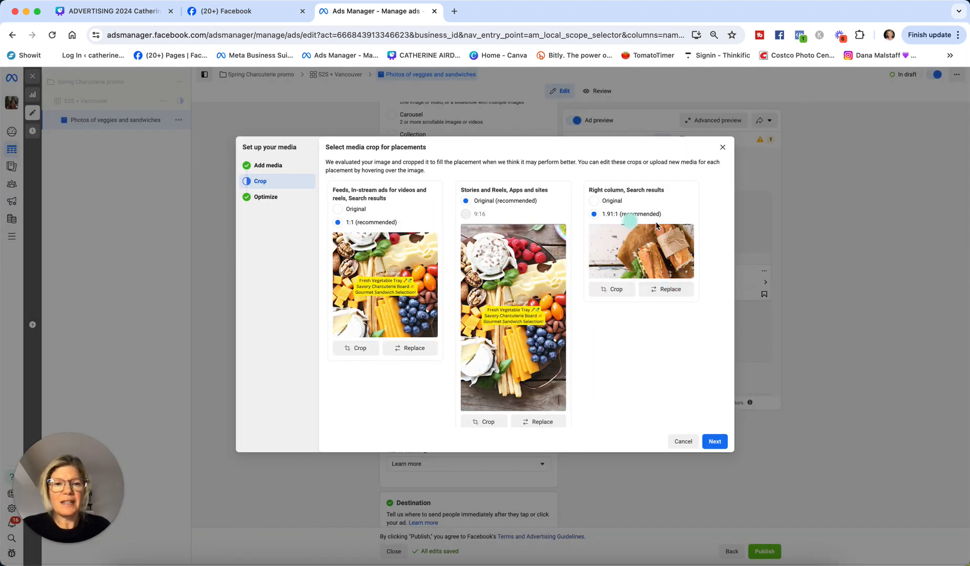
- Replace the Right column, Search results image with the charcuterie screenshot and crop it to the wide strip around the yellow text
left_click(666, 290)
left_click(355, 247)
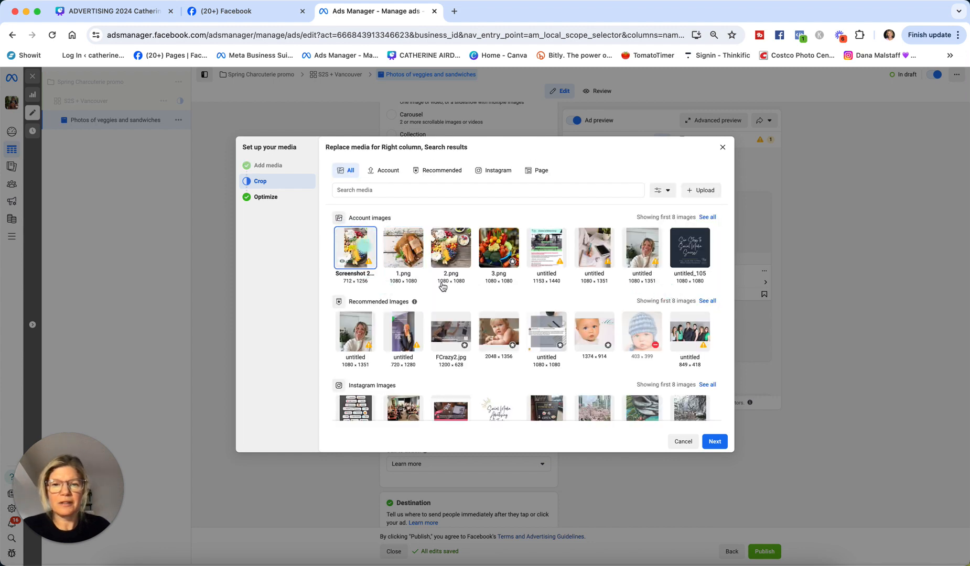
left_click(717, 443)
left_click(614, 289)
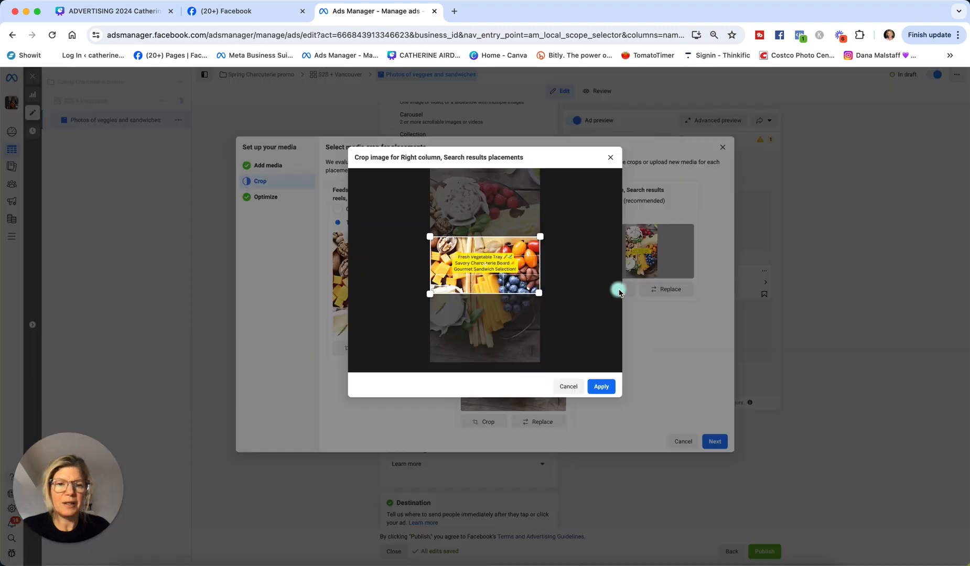
left_click(613, 384)
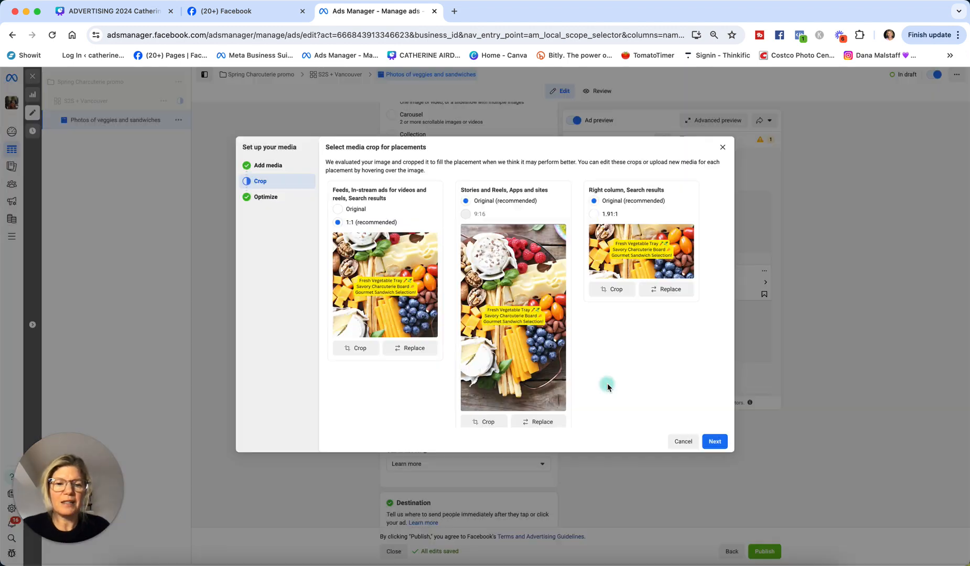
- Review the Advantage+ creative enhancements and finish the media setup with the optimizations left as they are
left_click(711, 443)
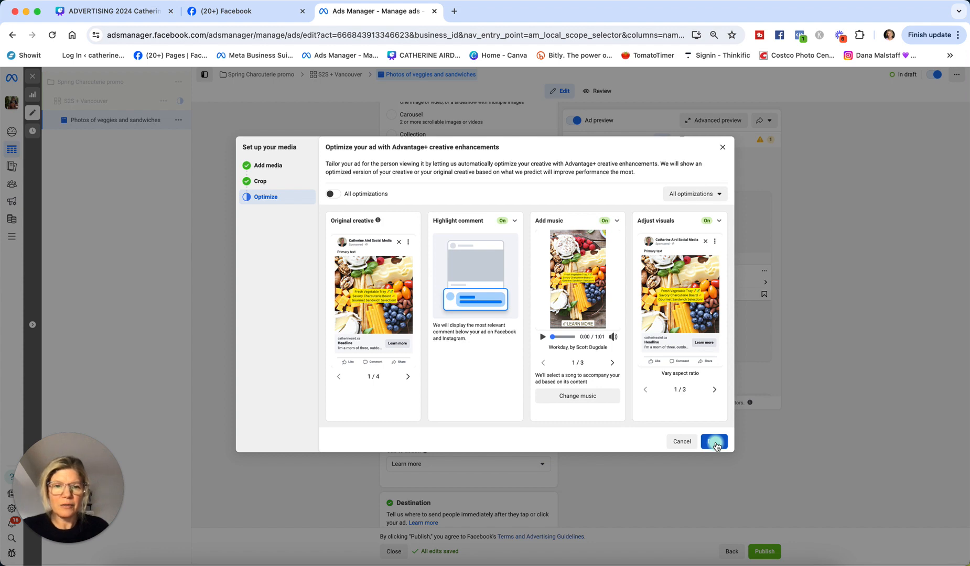
scroll(511, 374, "down", 2)
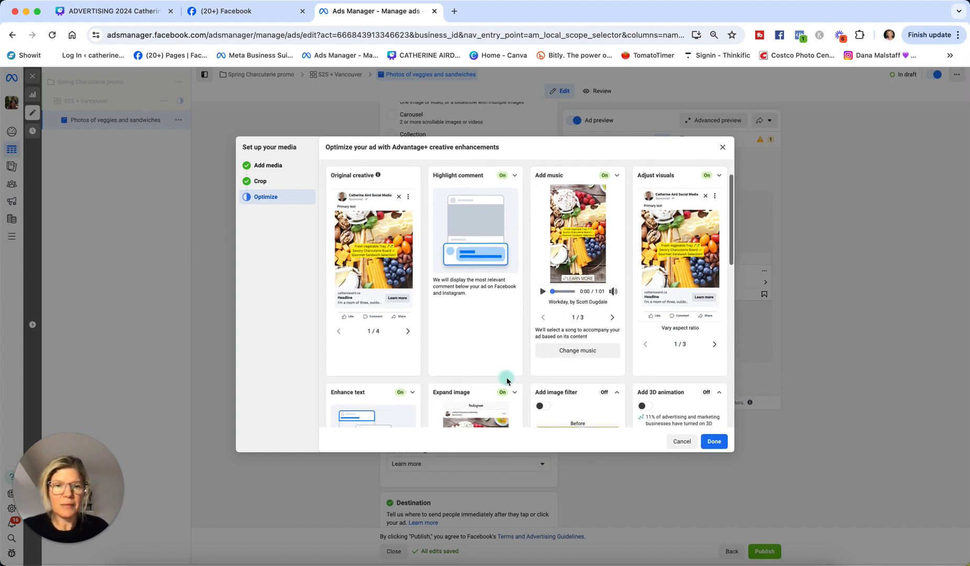
scroll(507, 381, "down", 2)
scroll(507, 381, "up", 2)
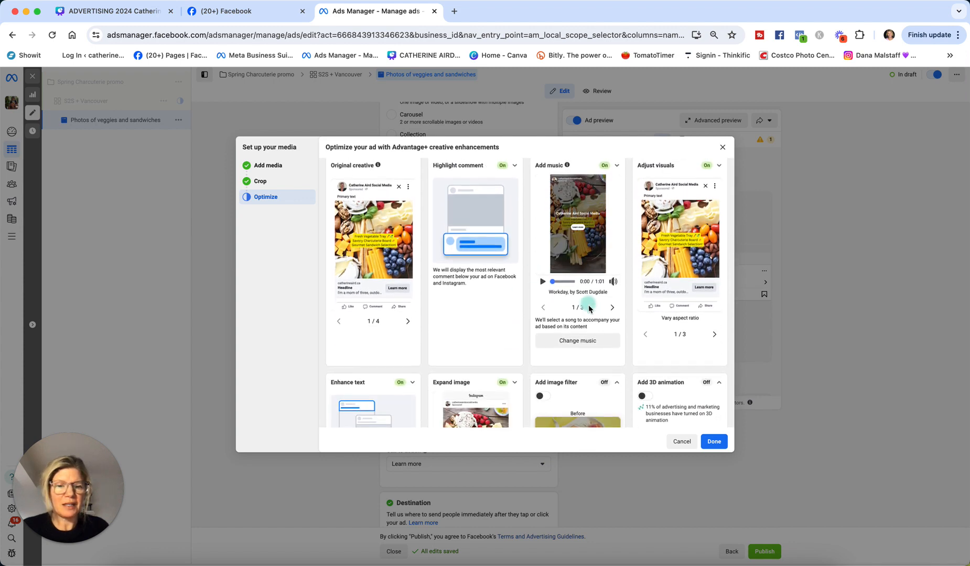
scroll(589, 315, "down", 5)
scroll(589, 331, "down", 10)
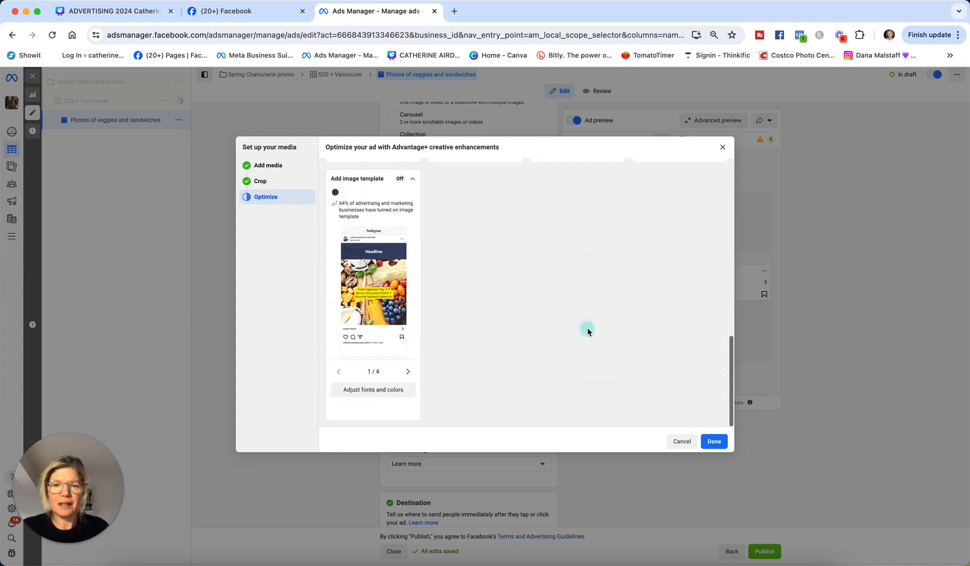
scroll(588, 331, "up", 6)
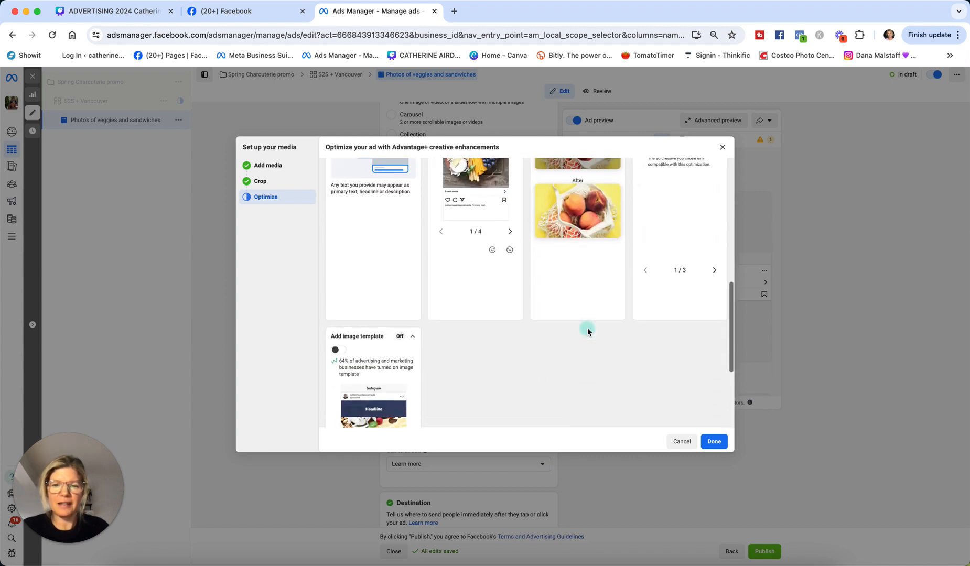
scroll(587, 331, "down", 5)
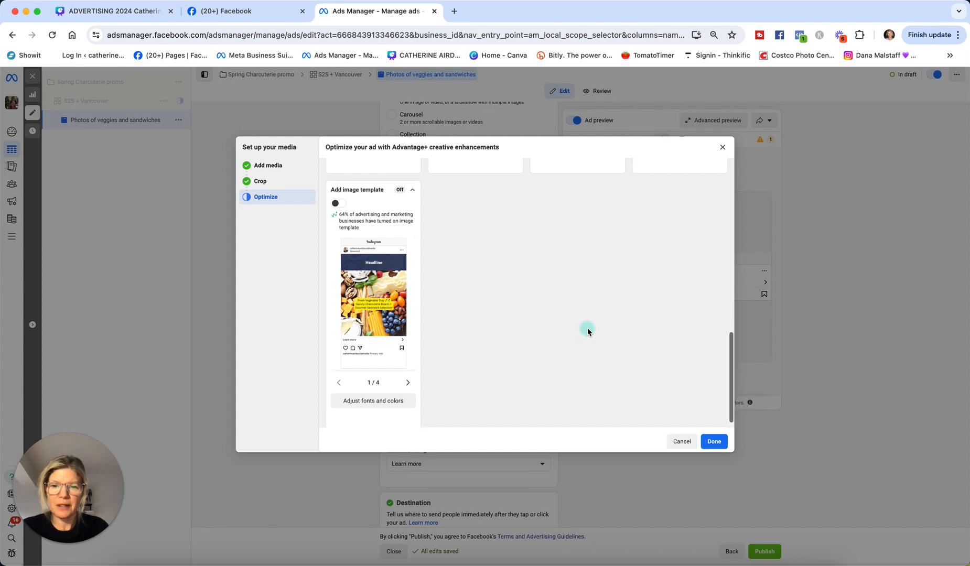
scroll(587, 330, "up", 10)
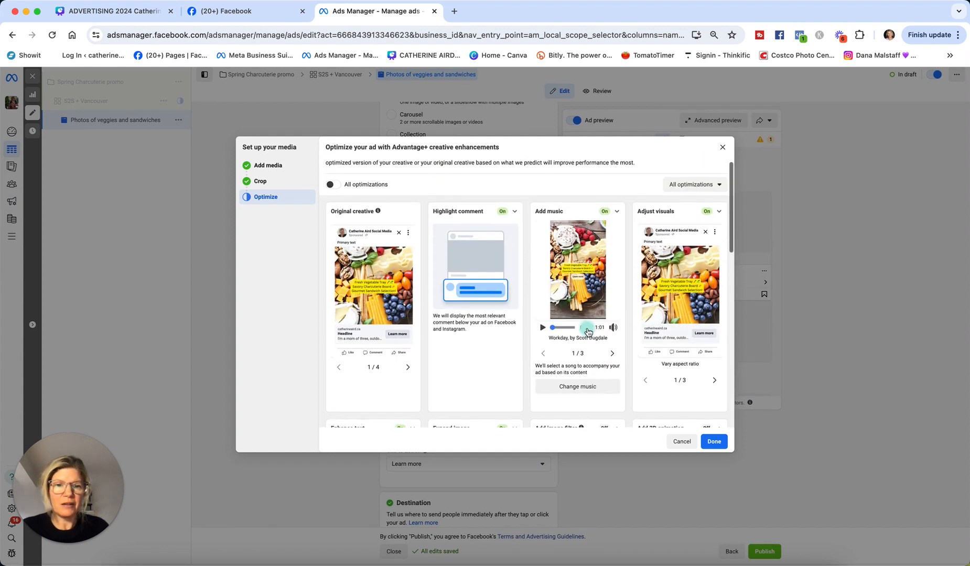
scroll(586, 338, "up", 1)
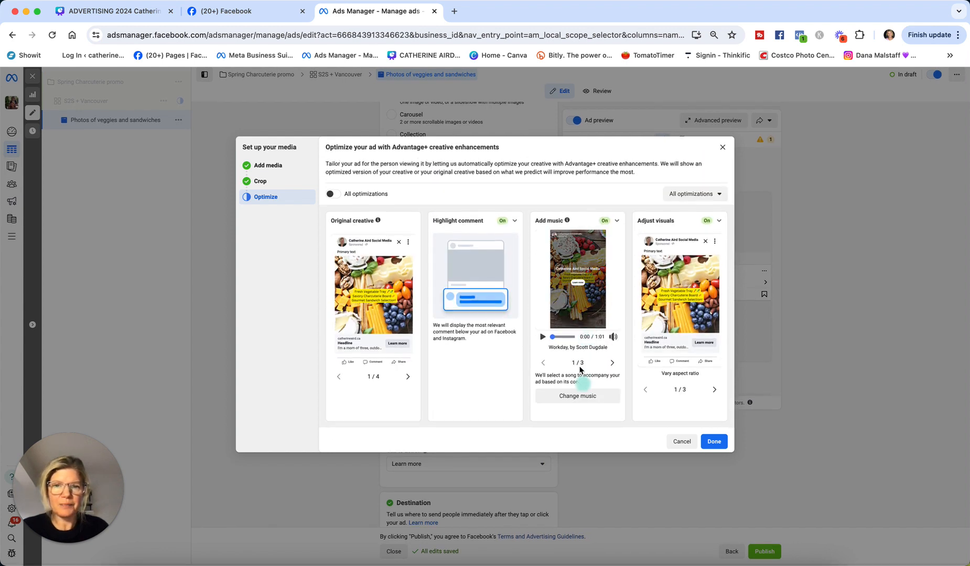
left_click(718, 195)
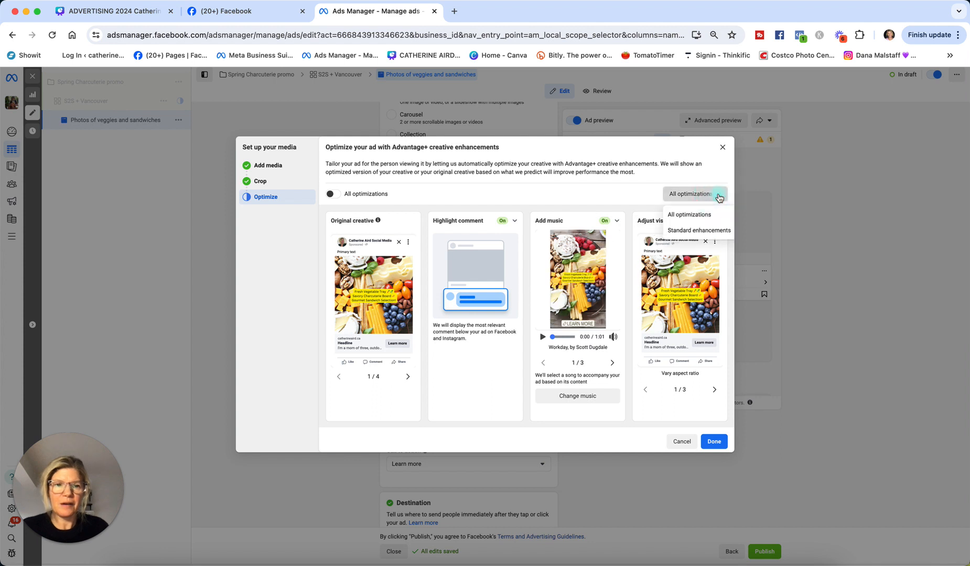
left_click(713, 441)
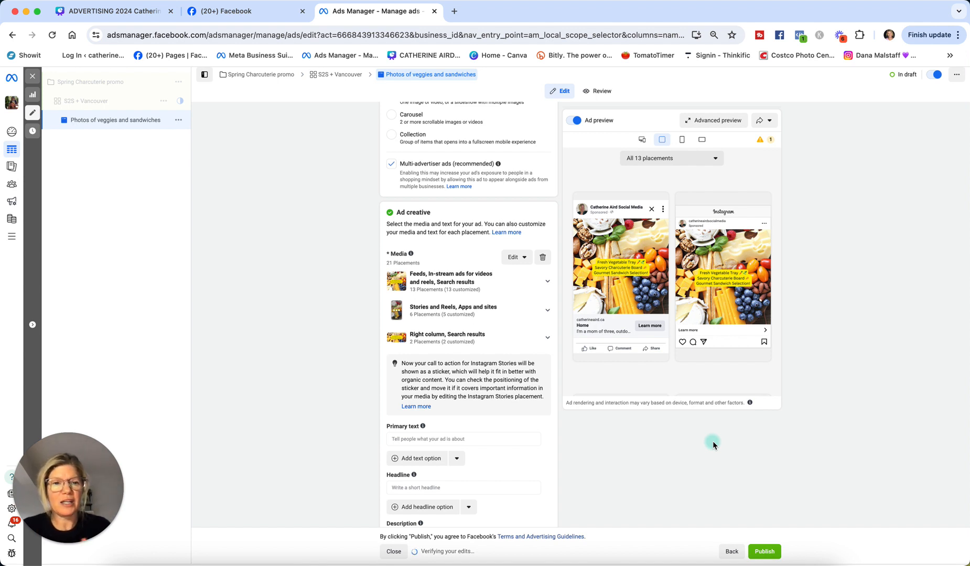
- Switch the ad preview to the vertical Stories and Reels placements
left_click(682, 141)
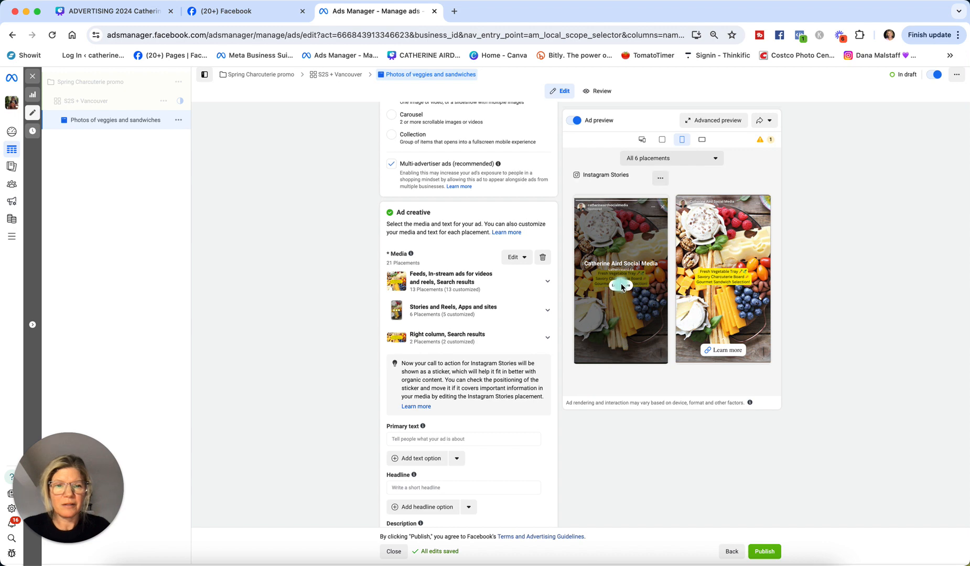
- Preview the ad in the feeds placements, and return the preview to all placements
scroll(493, 426, "down", 5)
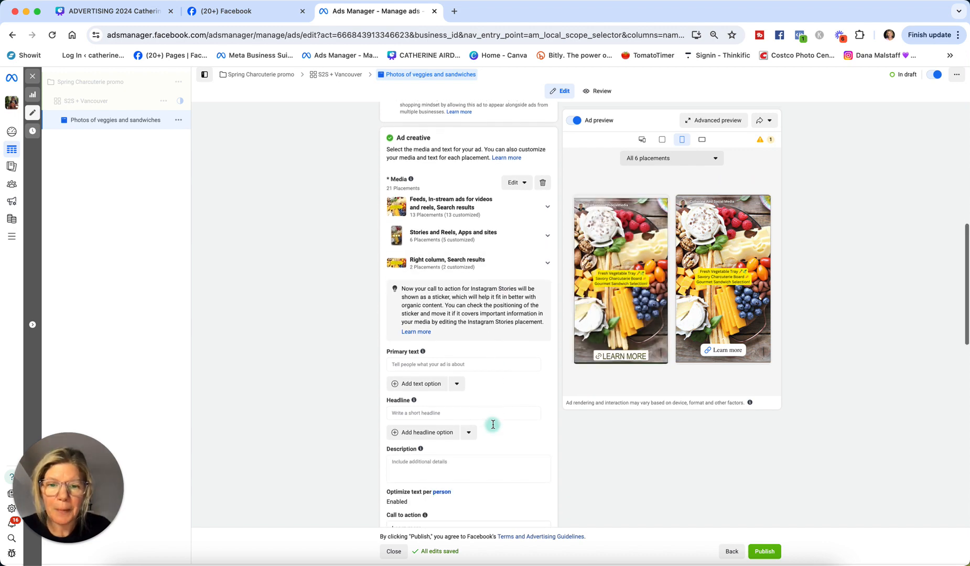
scroll(493, 426, "down", 3)
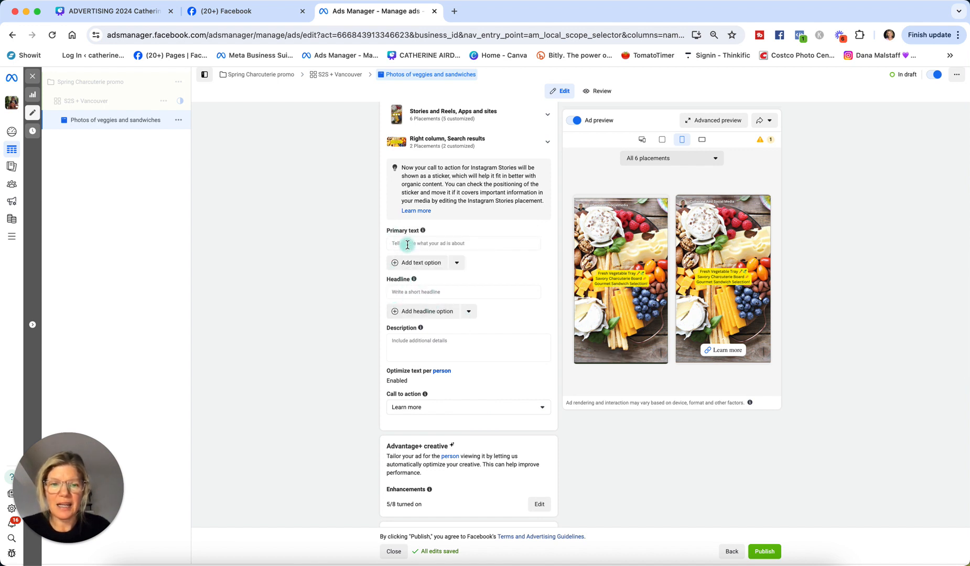
left_click(662, 141)
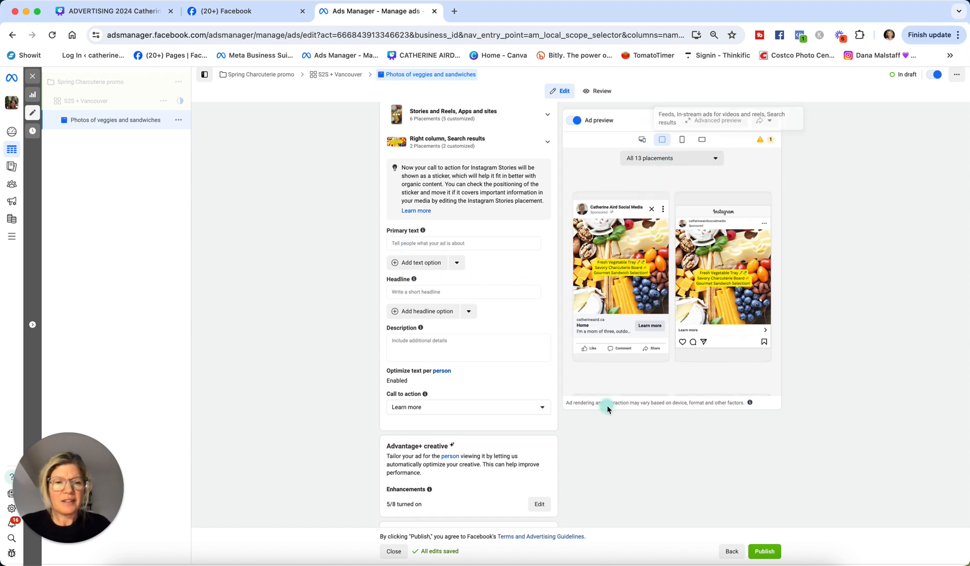
left_click(642, 140)
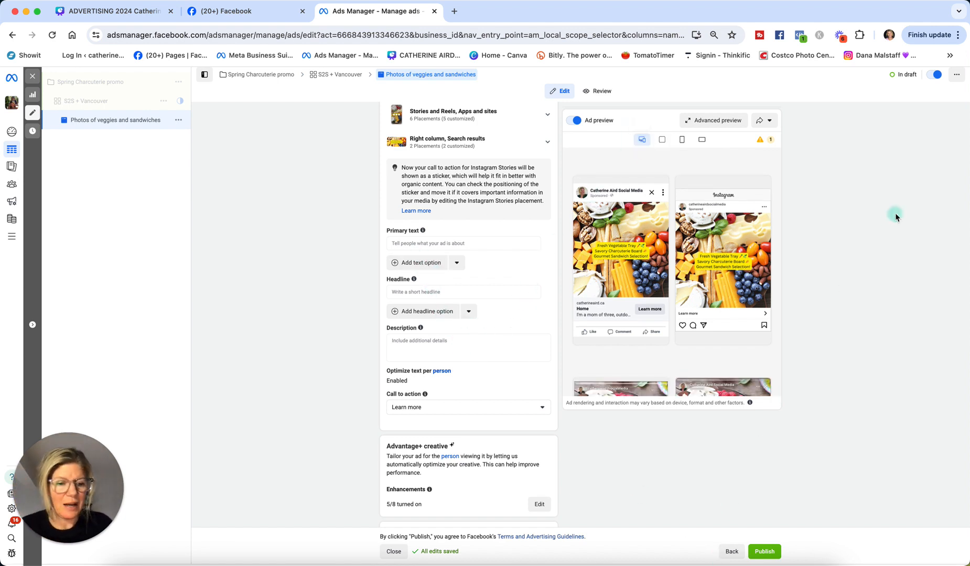
- Copy the promo copy, without the website link, from the TextEdit note "charcuterue post" and paste it as the ad's primary text
left_click(797, 563)
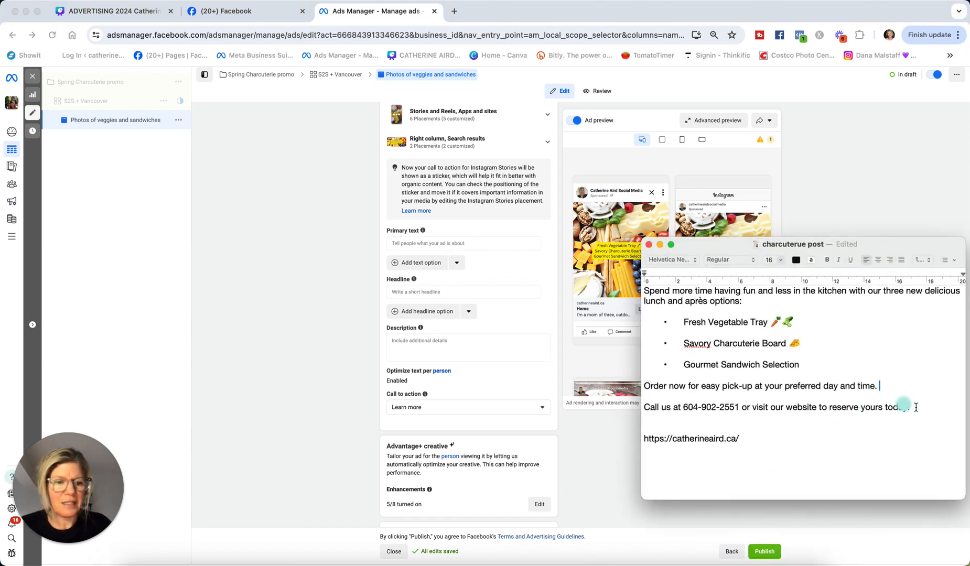
left_click_drag(912, 408, 635, 291)
key("super+c")
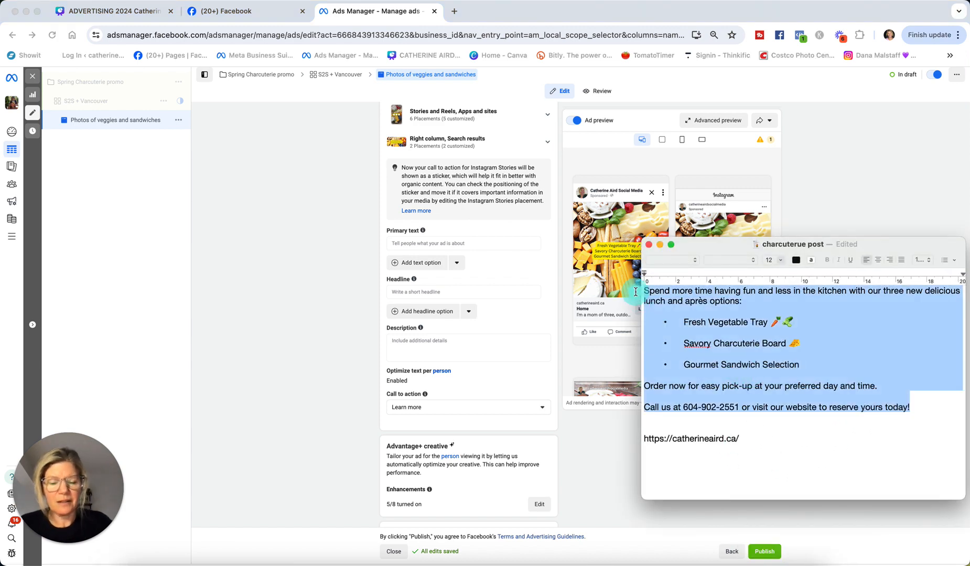
left_click(410, 241)
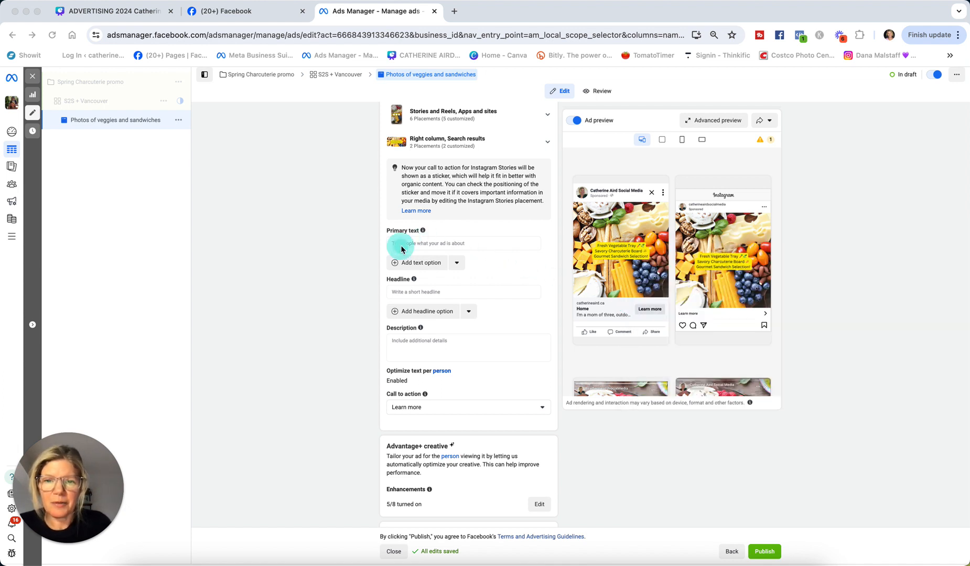
left_click(404, 245)
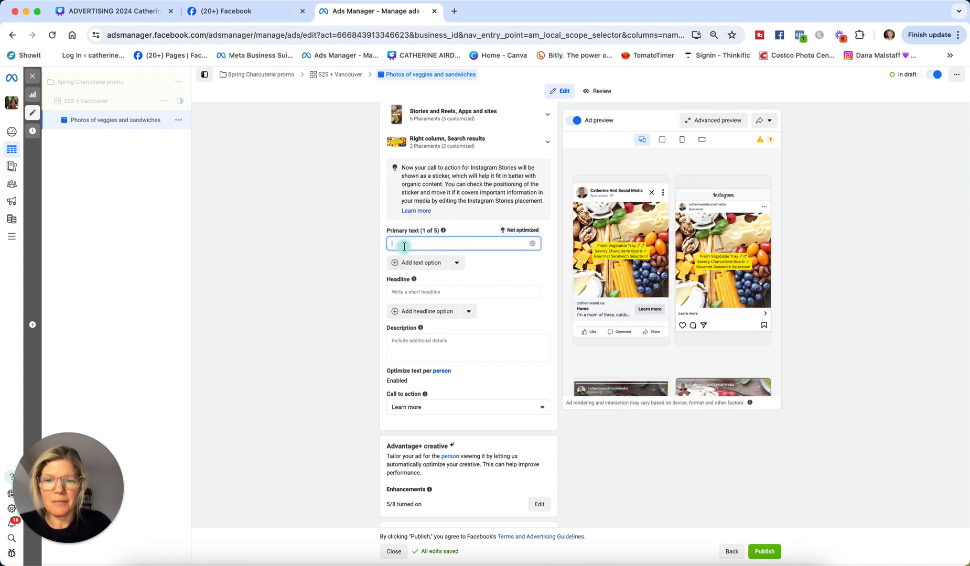
key("super+v")
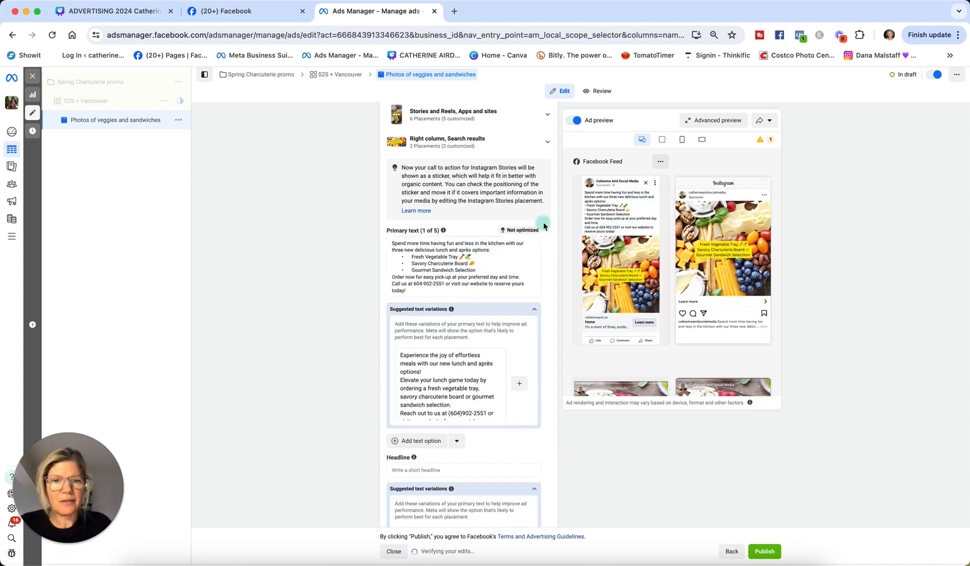
- Insert blank lines before and after the bulleted list of three food options in the primary text
left_click(503, 250)
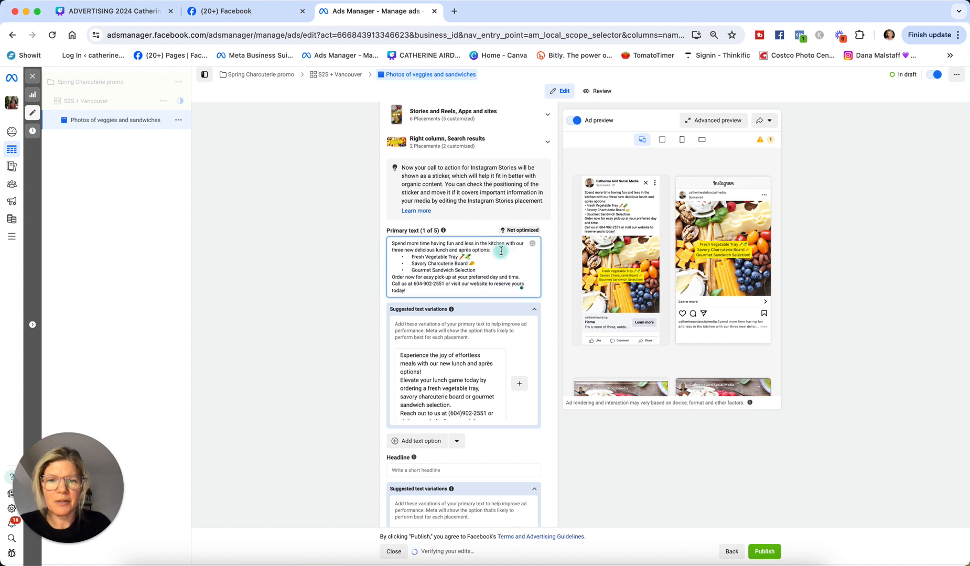
key("Return")
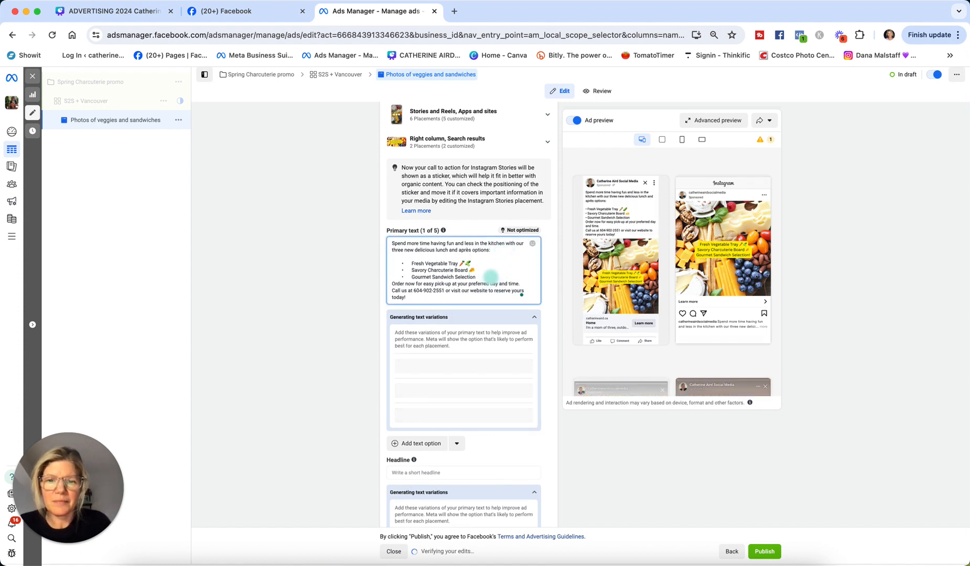
left_click(490, 277)
key("Return")
- Examine the suggested text variations offered for the primary text
scroll(498, 260, "down", 2)
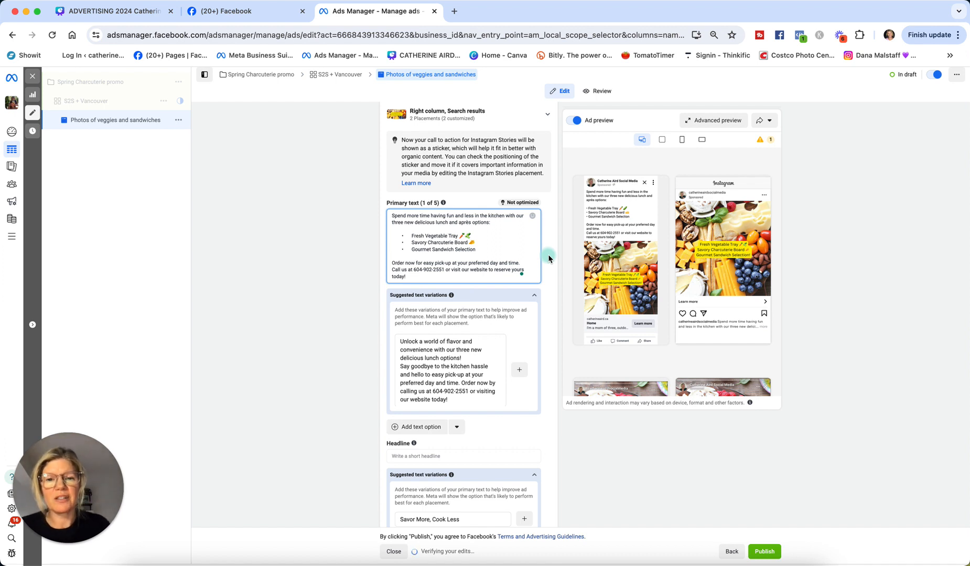
scroll(490, 367, "down", 1)
scroll(496, 422, "down", 1)
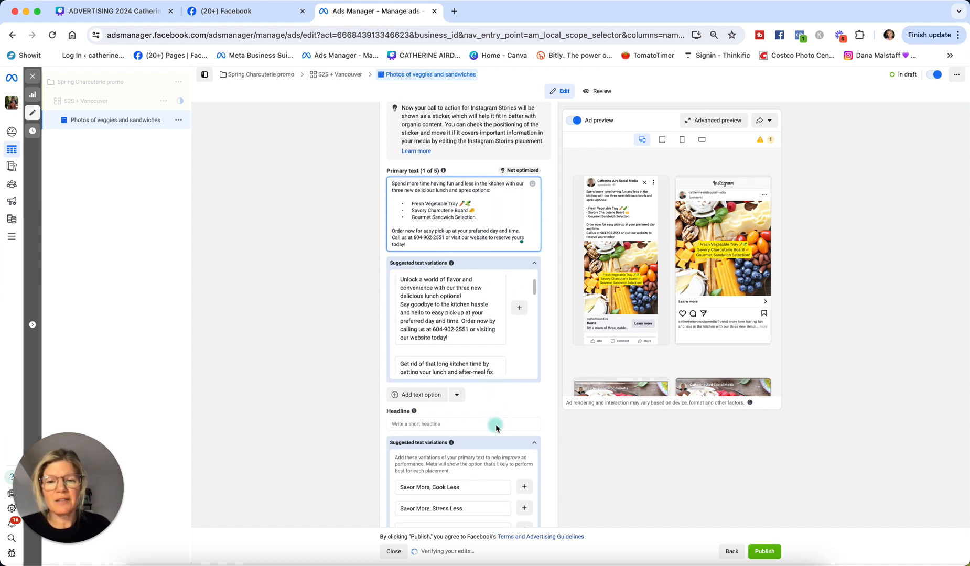
scroll(496, 427, "up", 1)
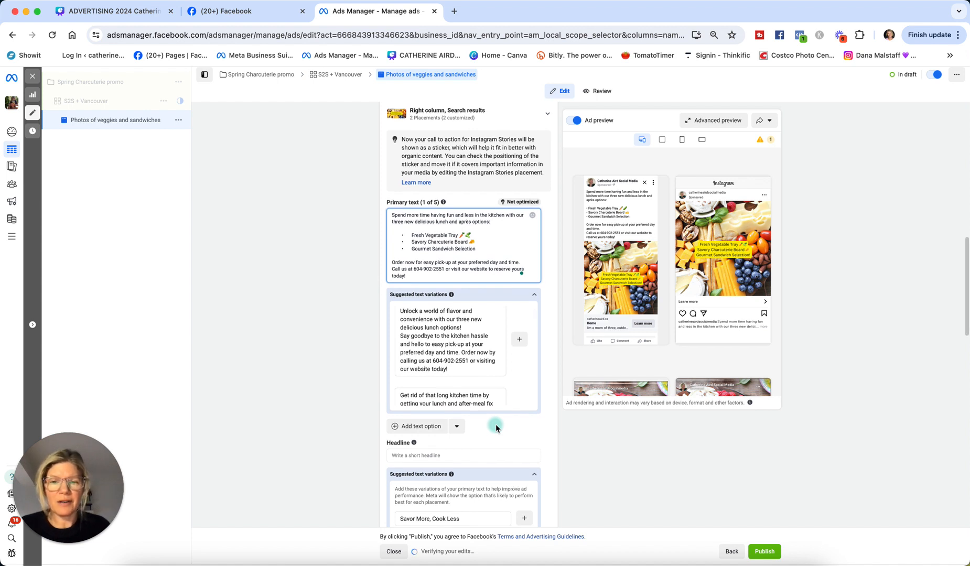
scroll(459, 369, "down", 5)
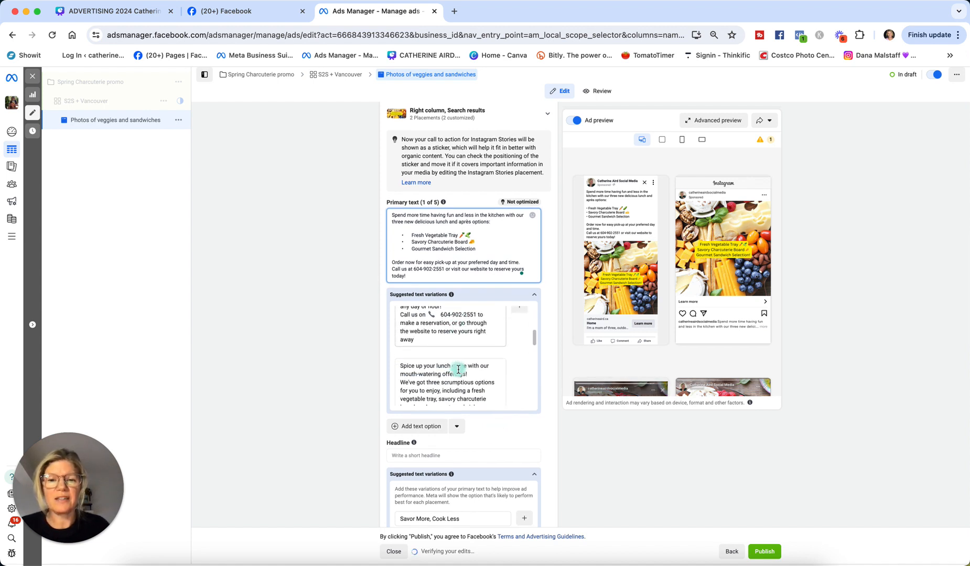
scroll(458, 370, "up", 3)
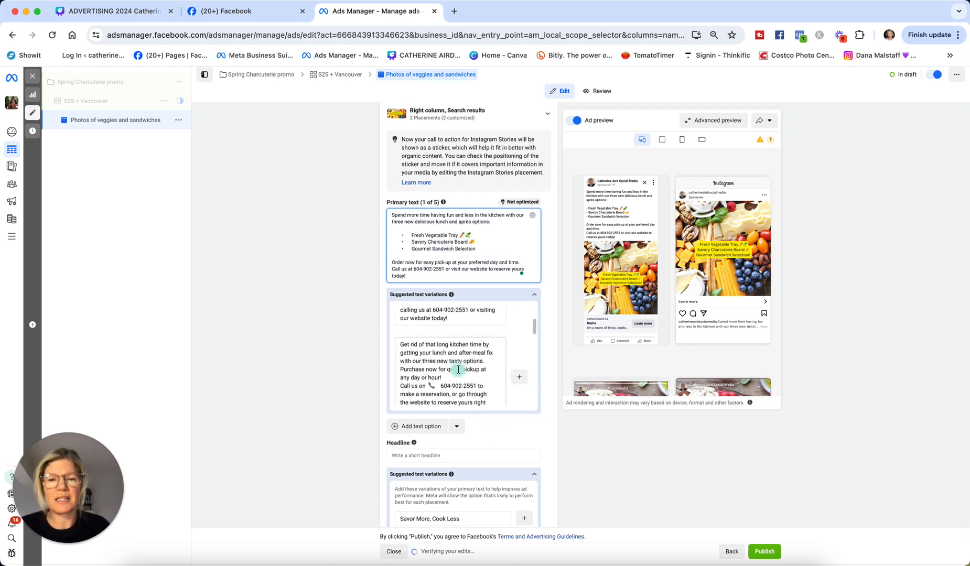
scroll(458, 369, "up", 2)
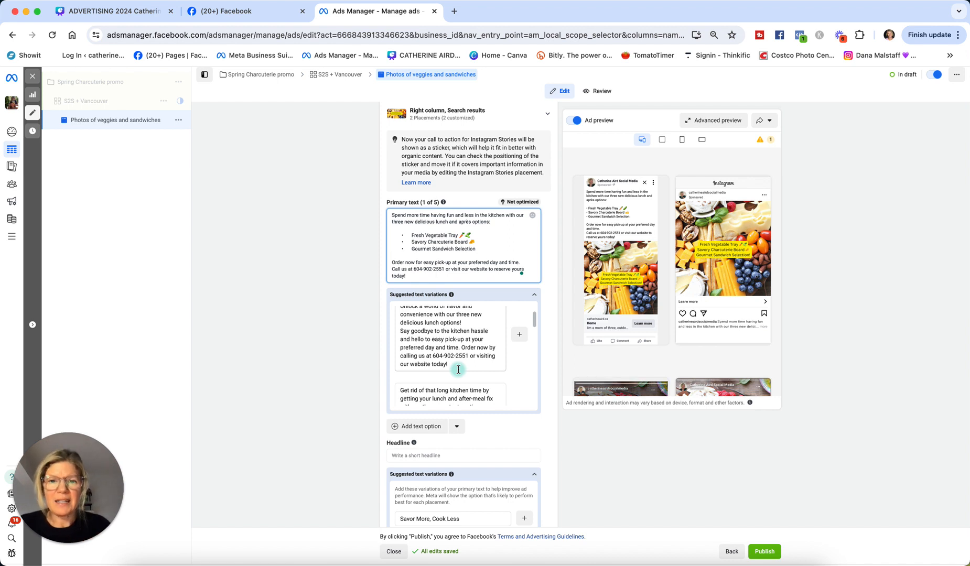
scroll(458, 370, "up", 1)
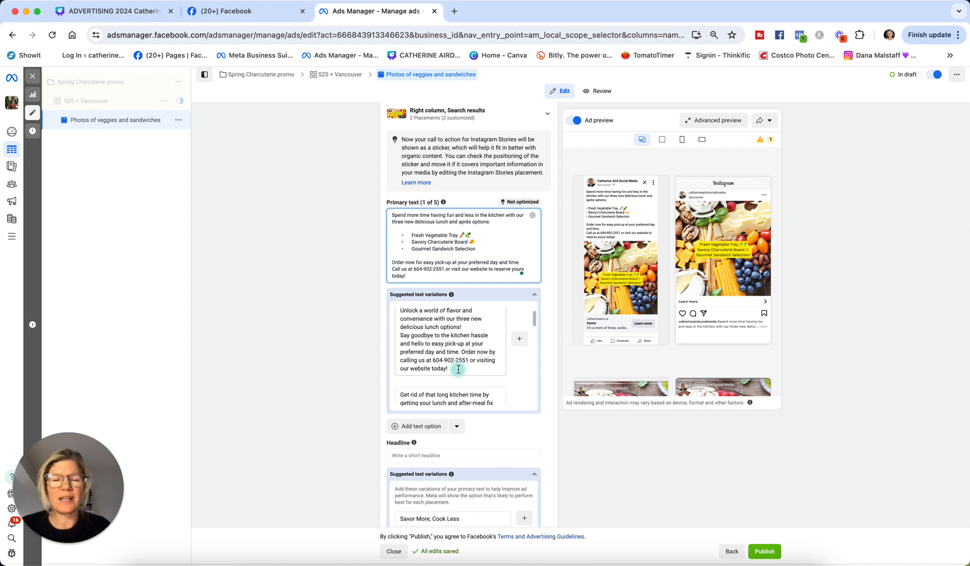
scroll(458, 369, "down", 1)
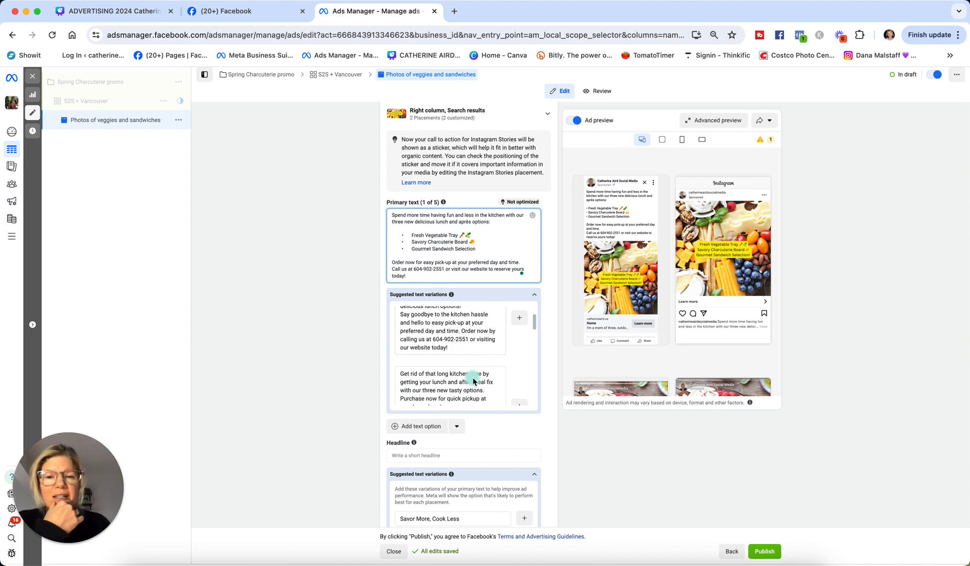
scroll(464, 367, "up", 2)
scroll(473, 356, "down", 3)
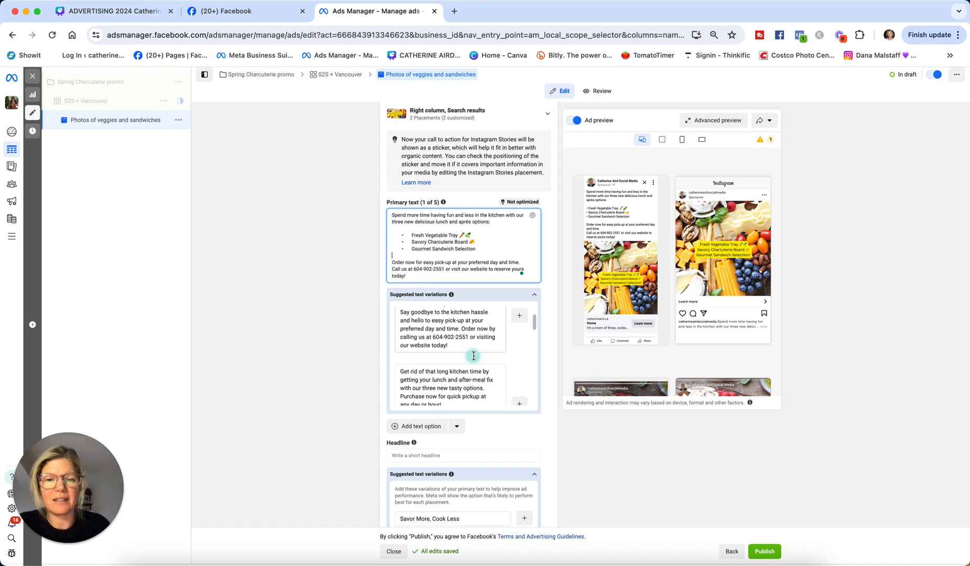
- Add the "Get rid of that long kitchen time" suggestion as a second primary text, with a blank line before its "Call us on" line
left_click(447, 369)
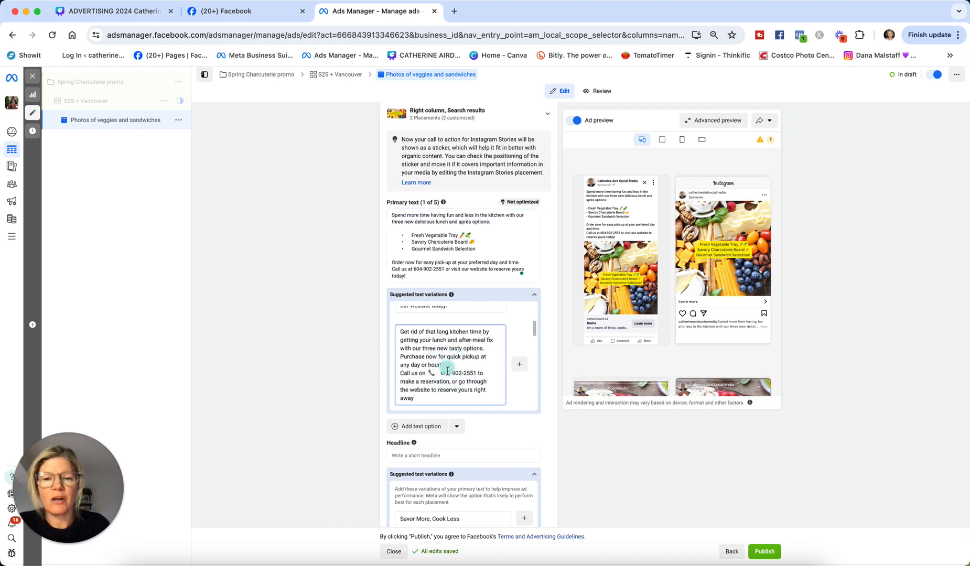
key("Return")
scroll(450, 375, "down", 1)
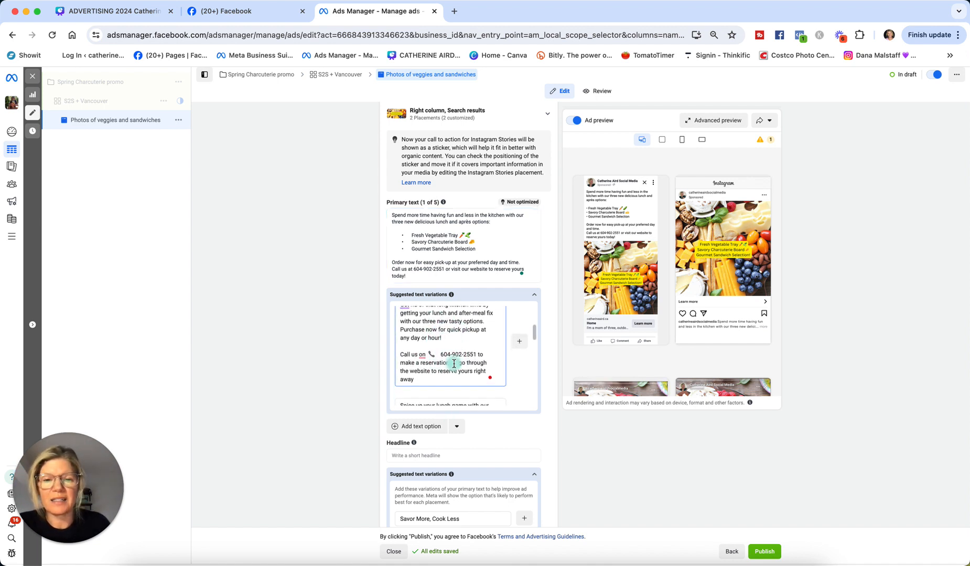
left_click(521, 355)
left_click(521, 357)
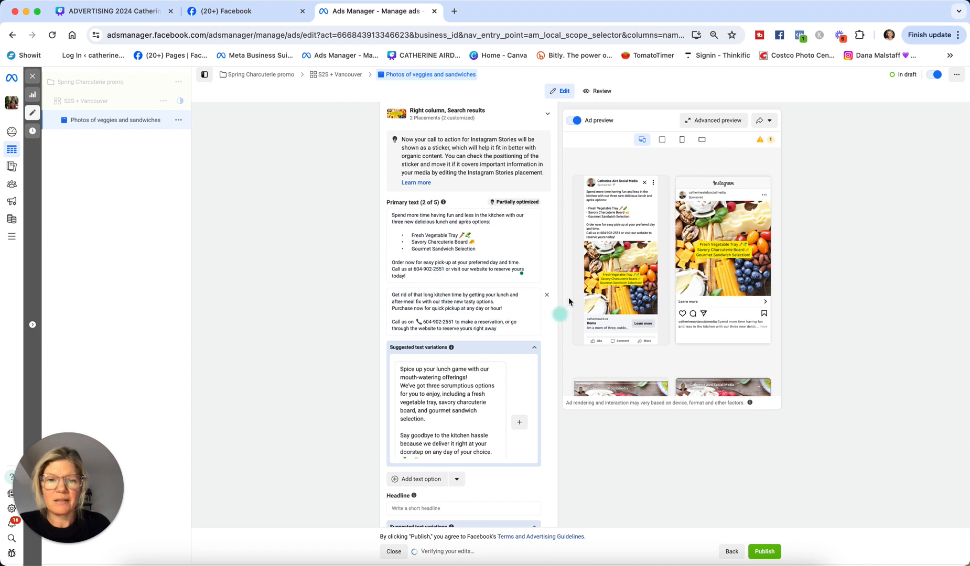
- Remove the second primary text and collapse the suggested text variations beneath the original primary text
left_click(548, 309)
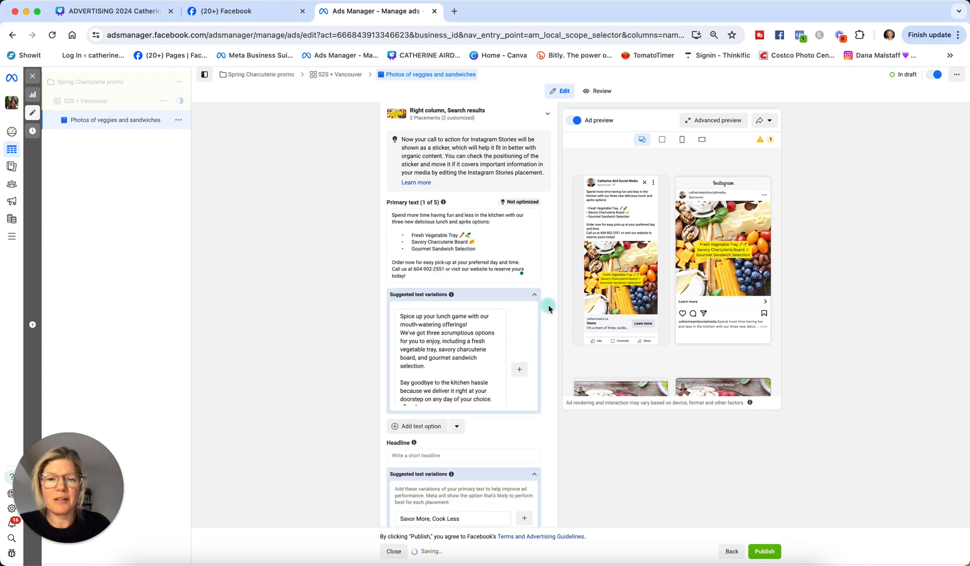
scroll(545, 340, "down", 1)
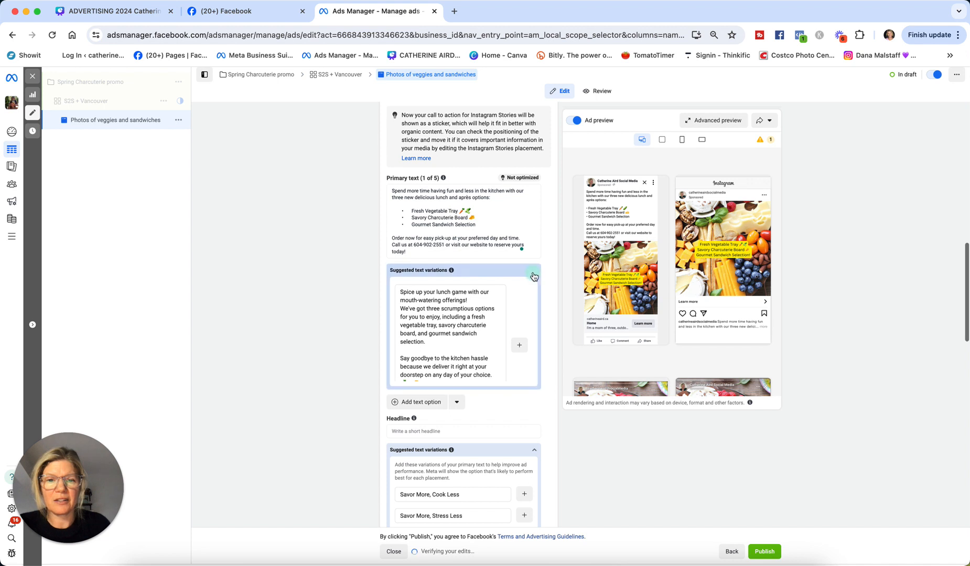
left_click(536, 272)
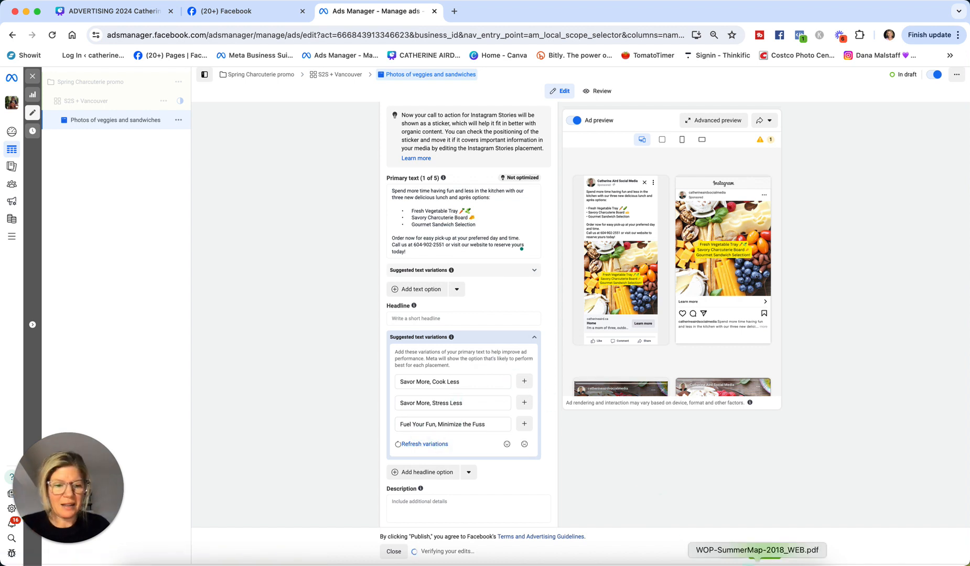
- Consult the promo copy in the TextEdit note "charcuterue post"
left_click(718, 565)
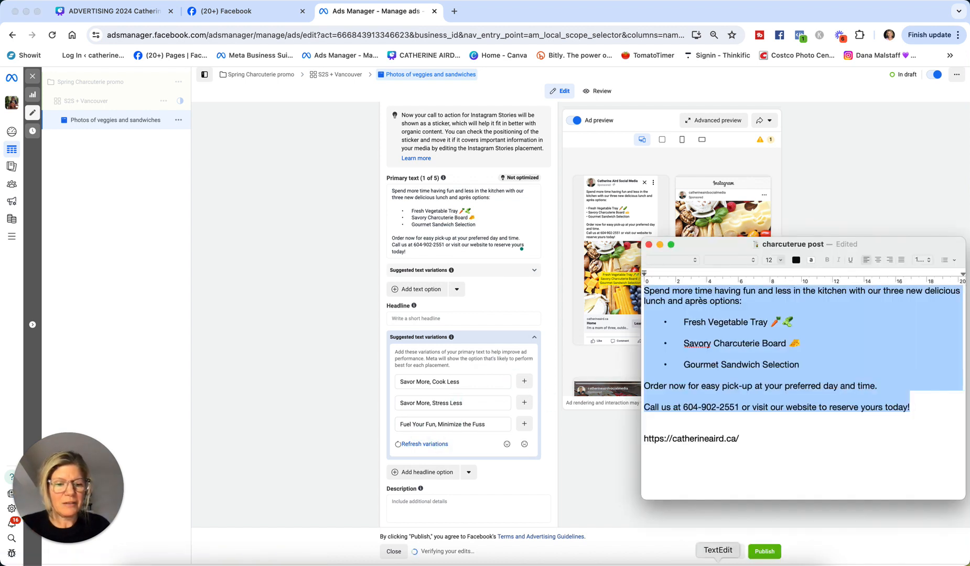
left_click(726, 418)
left_click(755, 300)
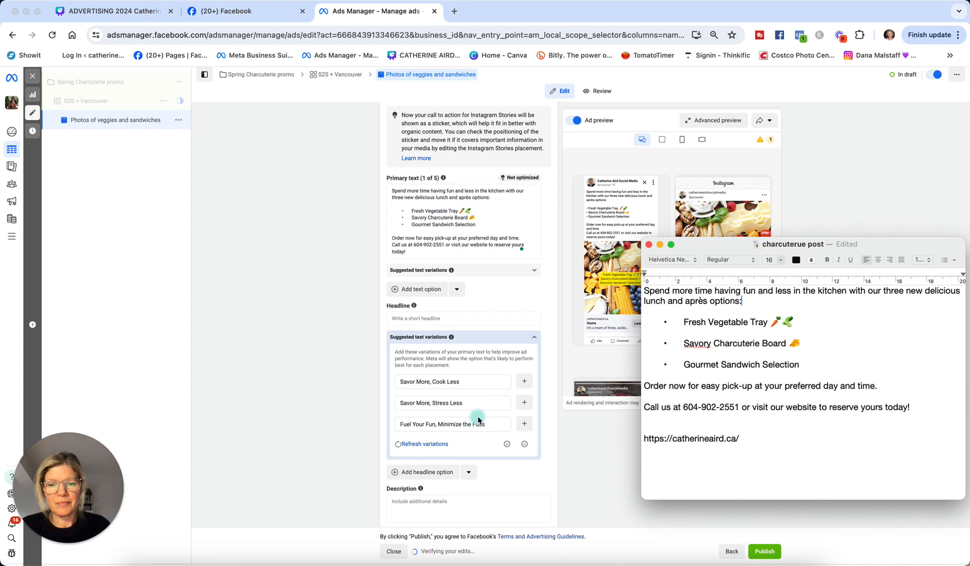
- Refresh the suggested headline variations and add "Savor More, Cook Less" as a headline option
scroll(435, 450, "down", 1)
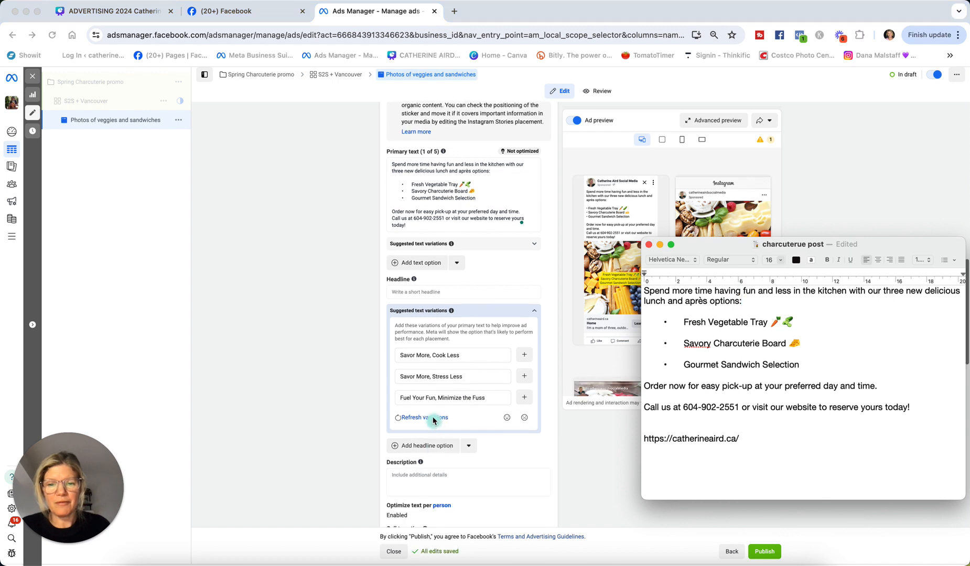
left_click(433, 420)
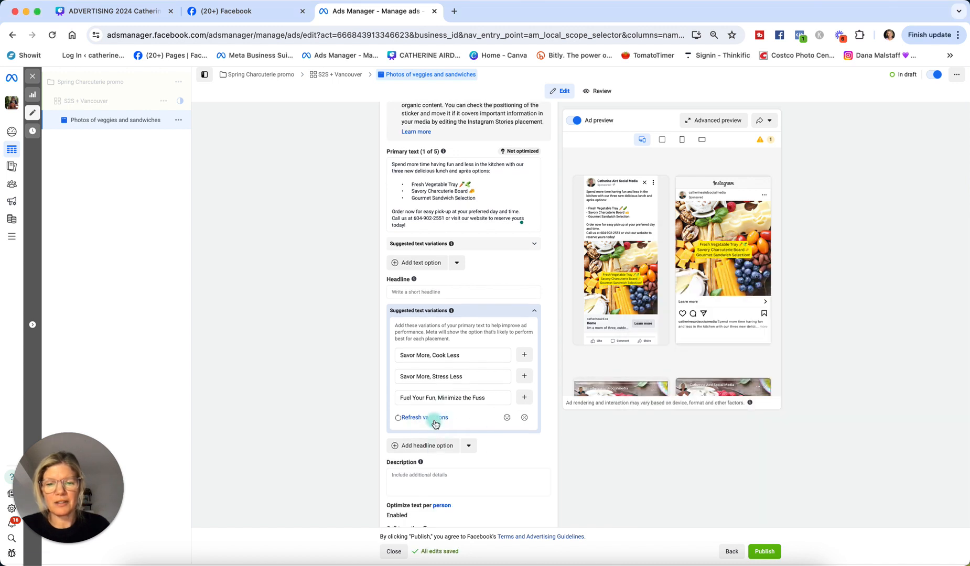
left_click(435, 422)
scroll(480, 386, "down", 4)
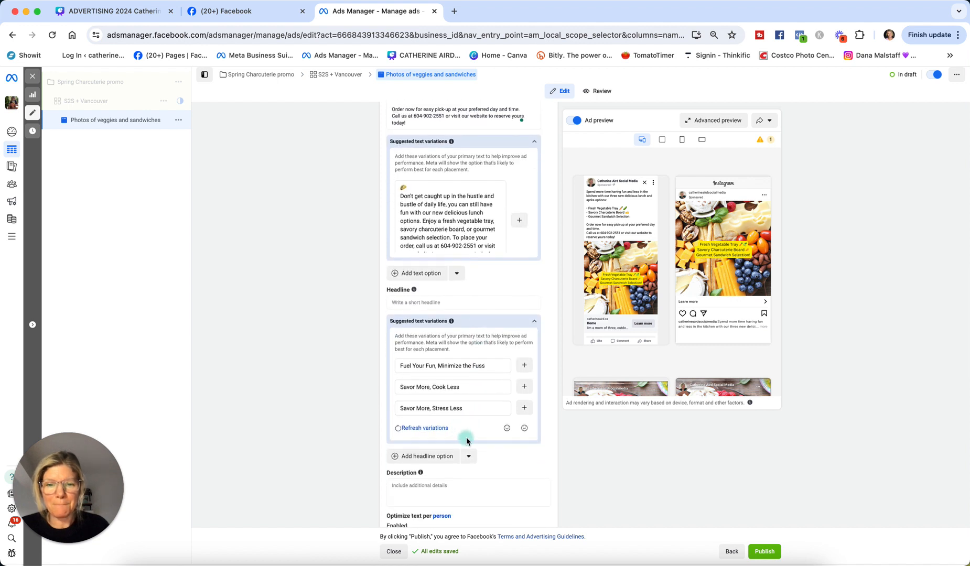
left_click(524, 389)
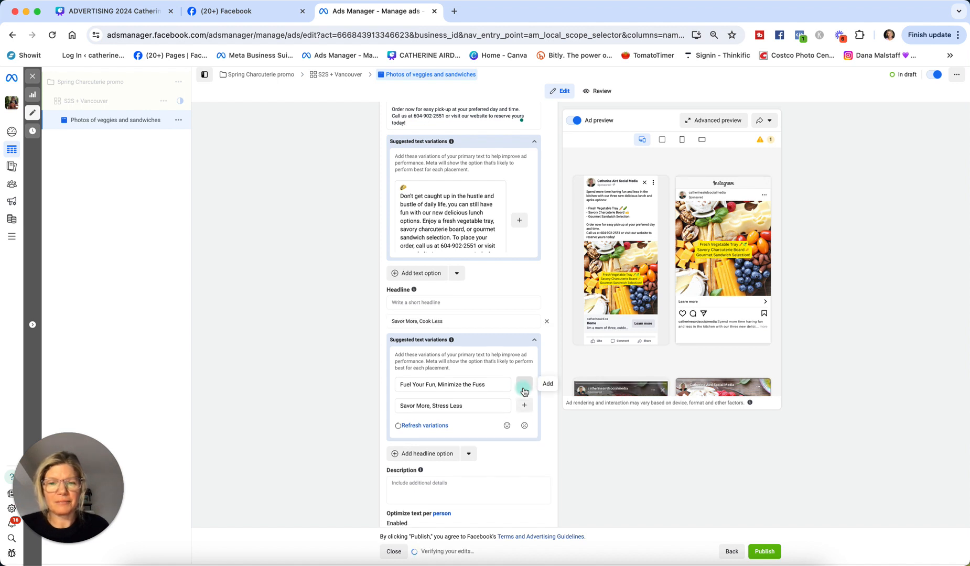
- Enter "More Fun, Less Time in the Kitchen!" as the first headline, above "Savor More, Cook Less"
scroll(484, 335, "up", 1)
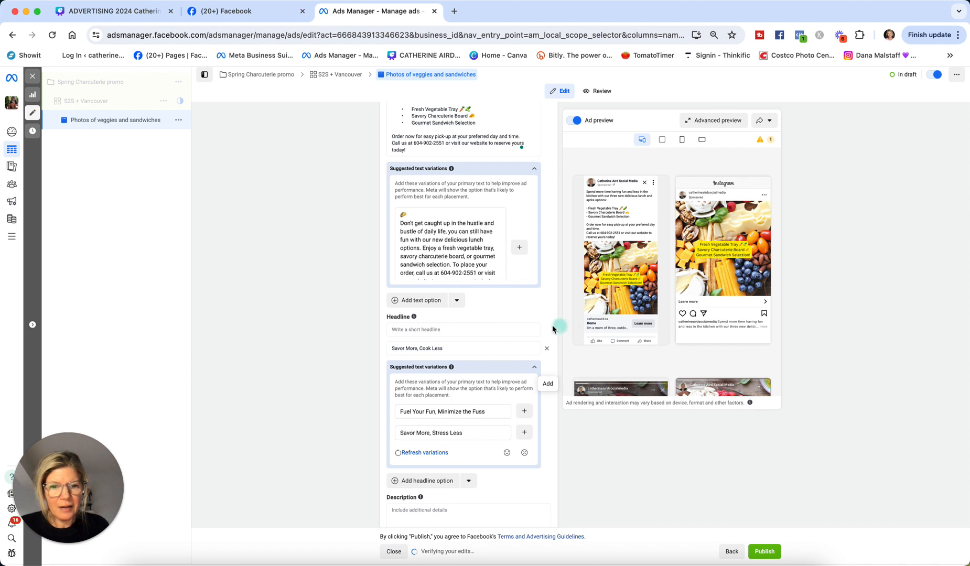
left_click(414, 336)
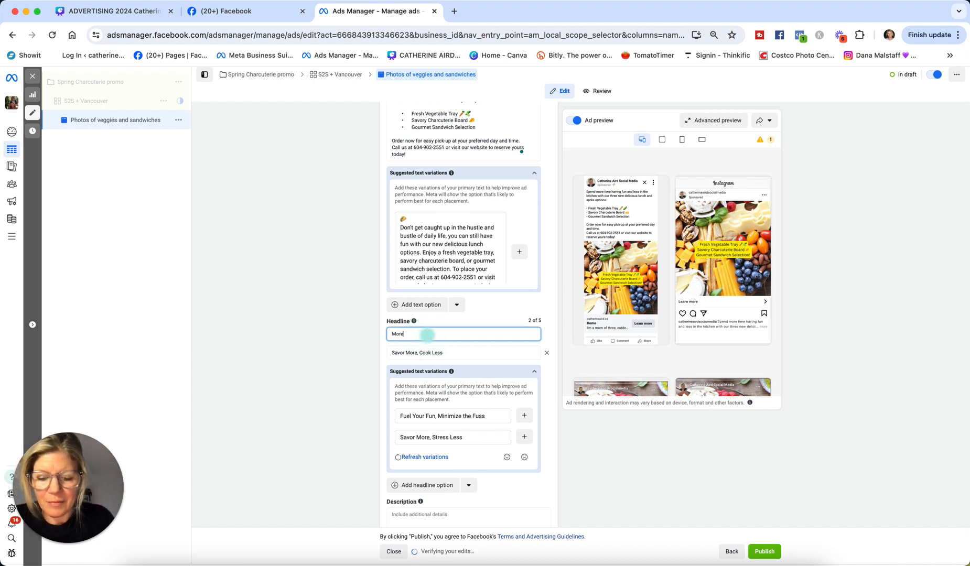
type("More T")
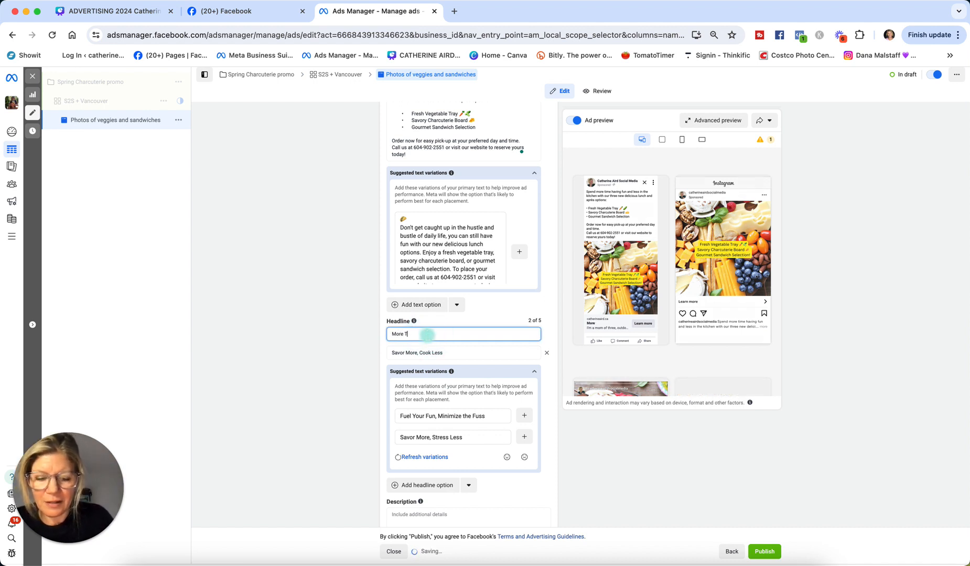
type("ime for L")
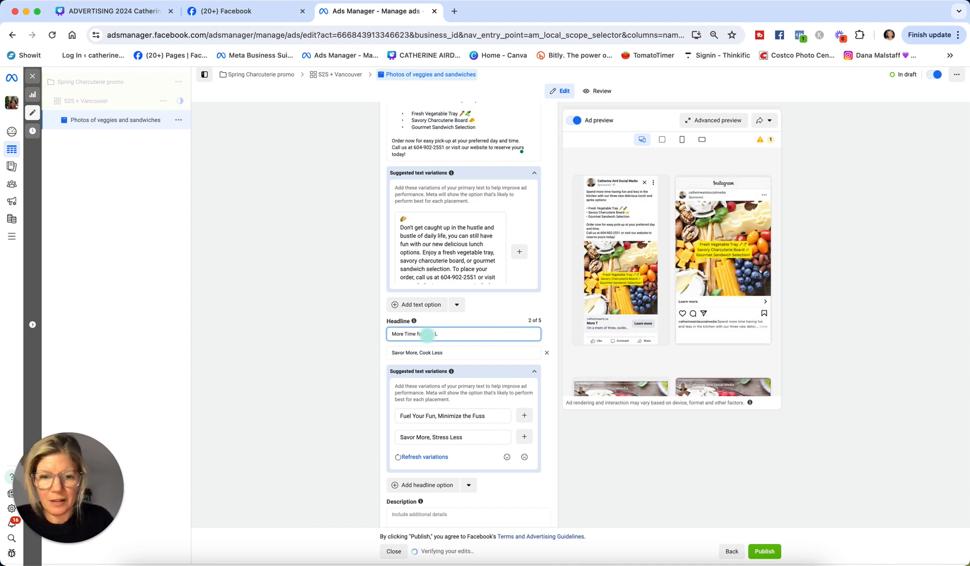
key("BackSpace")
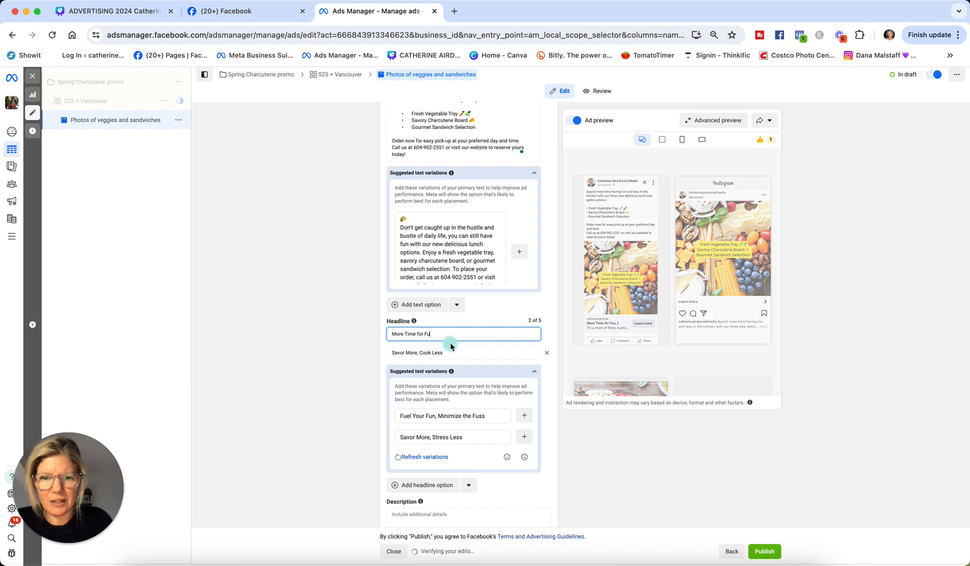
key("BackSpace")
key("BackSpace")
key("BackSpace")
key("BackSpace")
key("BackSpace")
key("BackSpace")
key("BackSpace")
key("BackSpace")
key("BackSpace")
key("BackSpace")
key("BackSpace")
key("BackSpace")
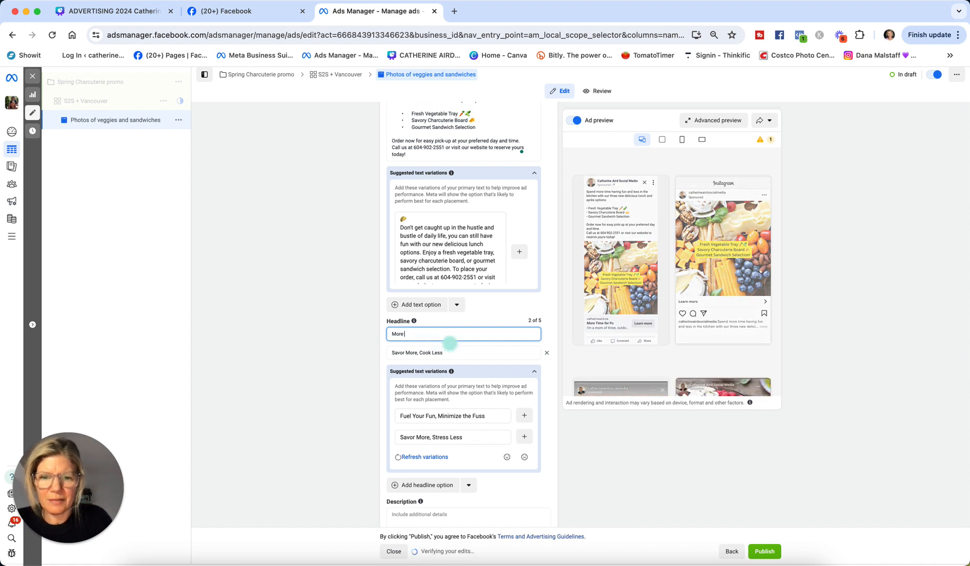
type("Fun, Less Time in the Kitchen")
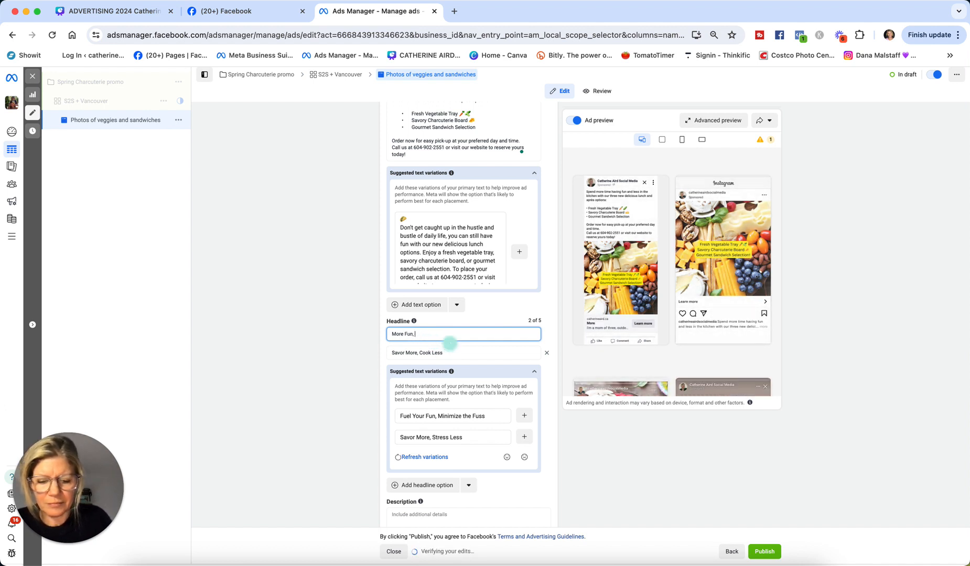
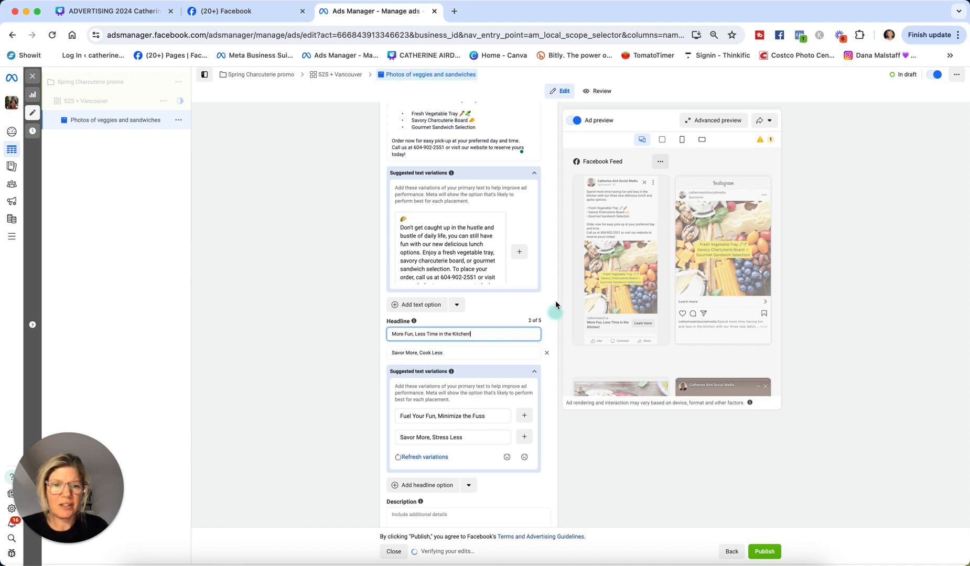
- Collapse the suggested text variations beneath both the headlines and the primary text
scroll(531, 406, "down", 3)
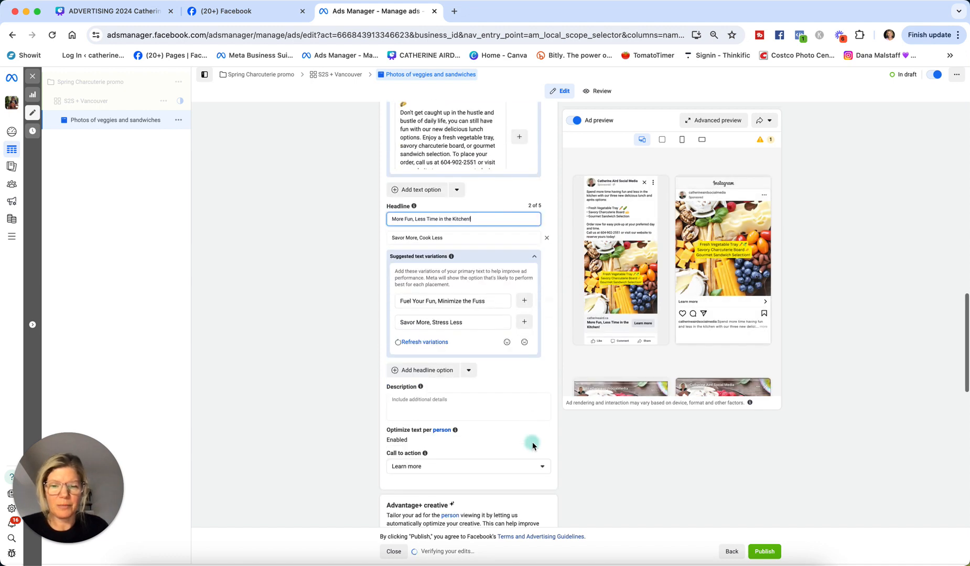
left_click(534, 255)
scroll(521, 326, "up", 3)
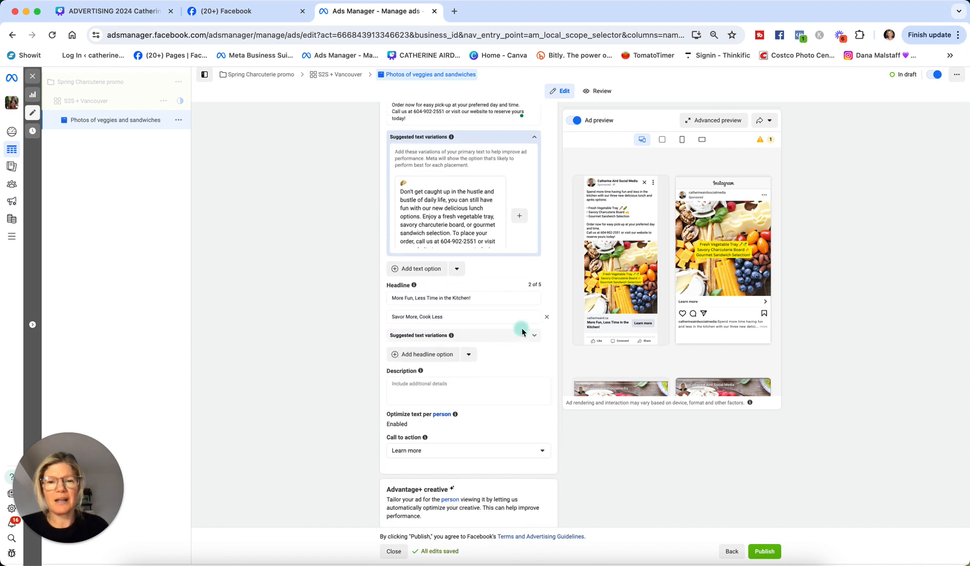
scroll(521, 332, "up", 1)
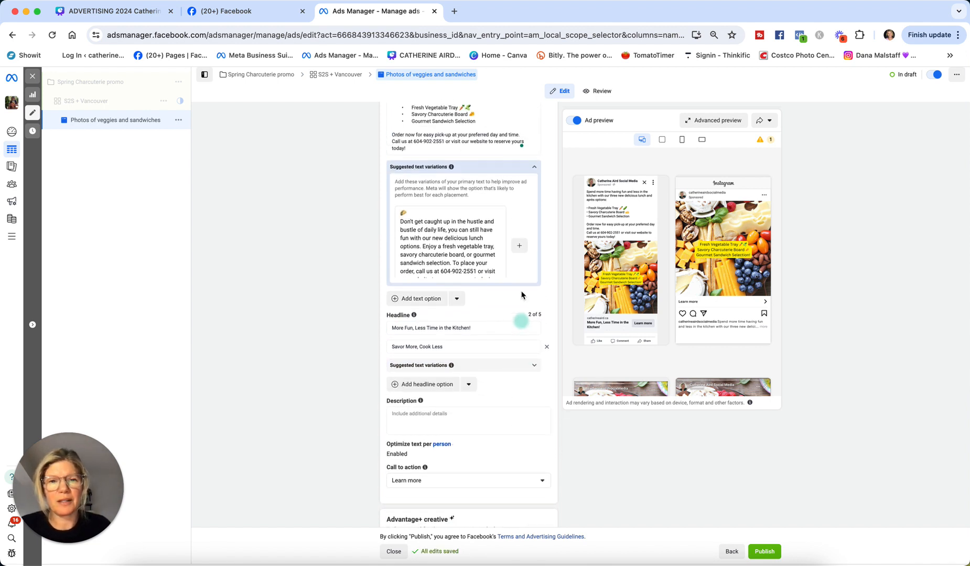
left_click(536, 168)
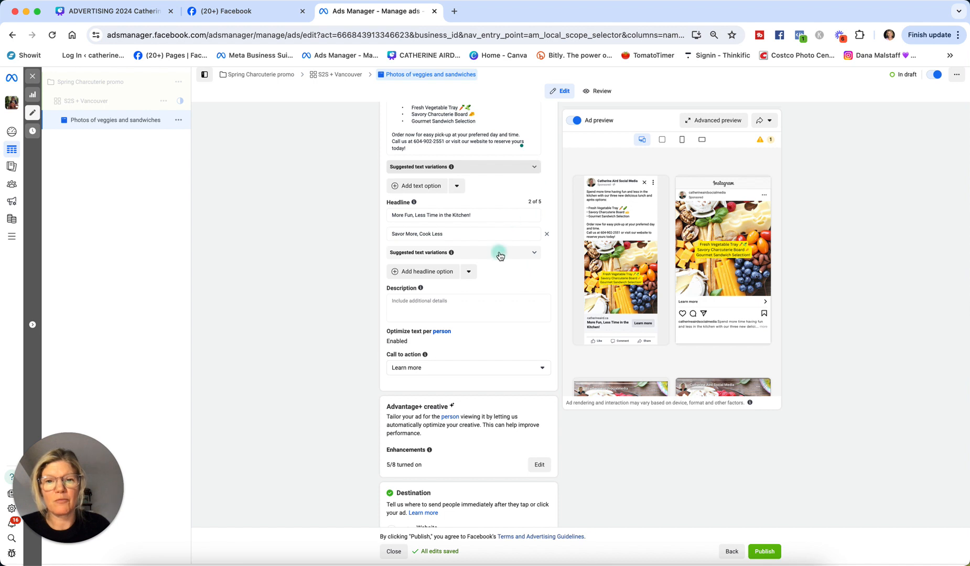
- Set the ad's call to action to Order now
scroll(514, 337, "up", 1)
scroll(514, 338, "up", 1)
scroll(515, 338, "down", 3)
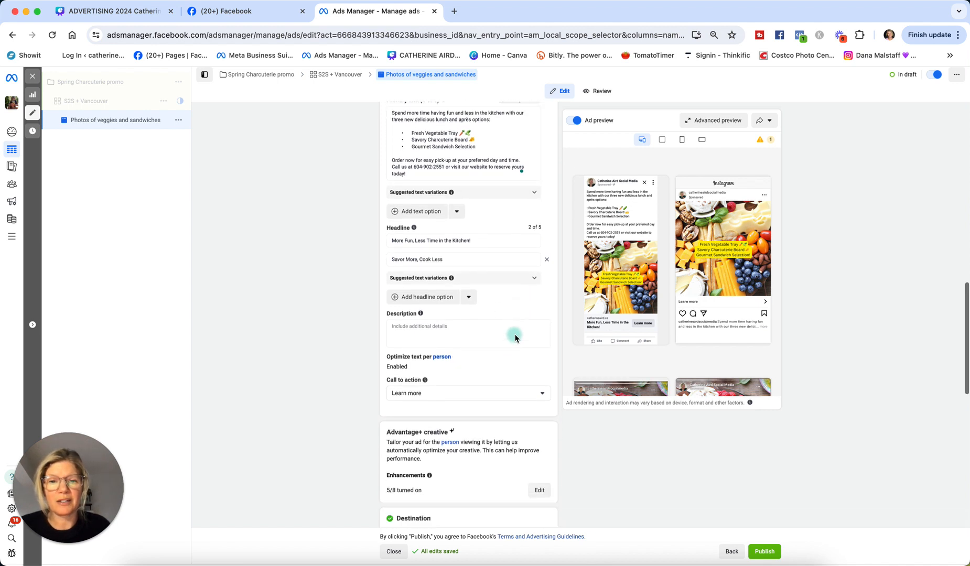
scroll(514, 337, "down", 1)
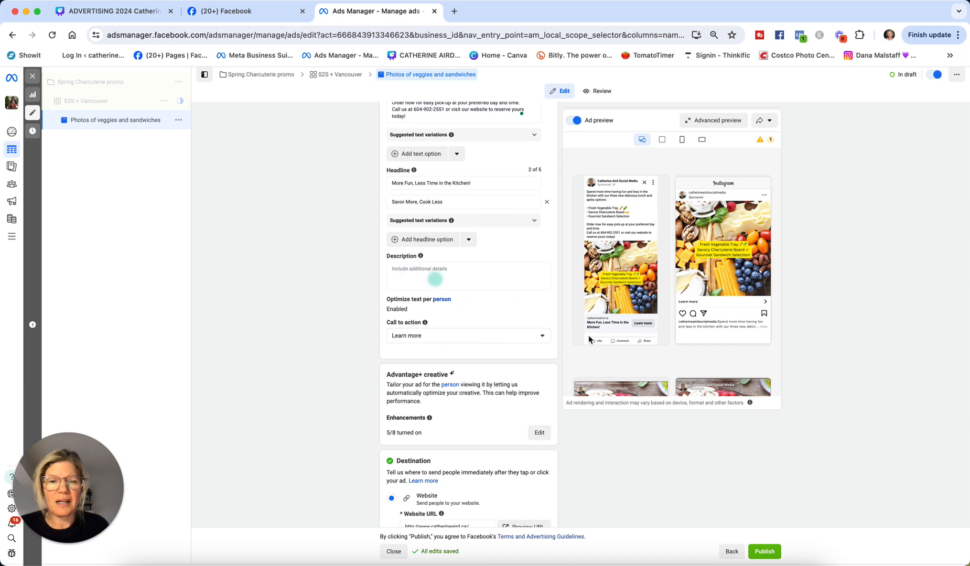
mouse_move(594, 335)
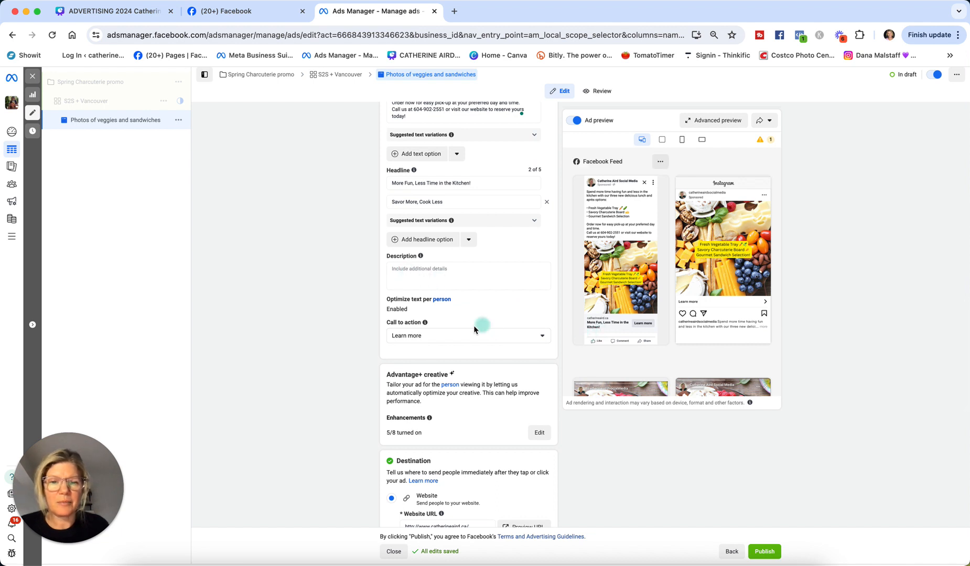
scroll(477, 323, "down", 2)
left_click(451, 293)
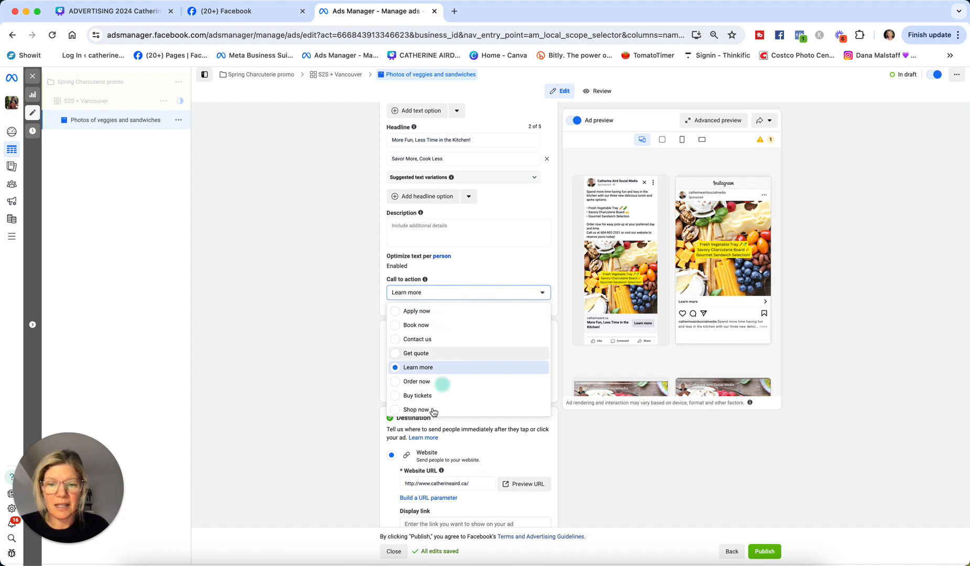
left_click(423, 383)
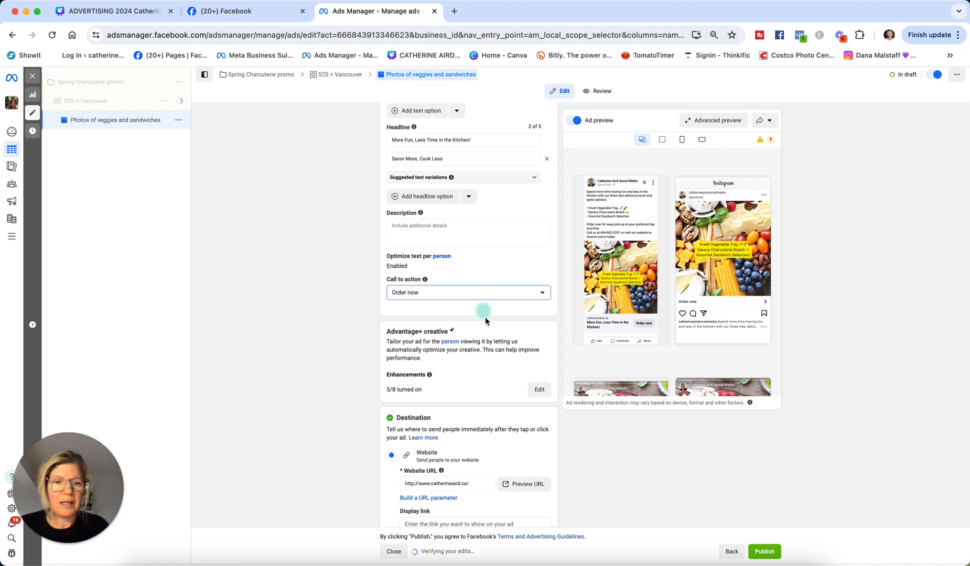
- Review the ad from its name through the identity, ad setup, format and multi-advertiser settings
scroll(485, 317, "down", 3)
scroll(486, 323, "down", 2)
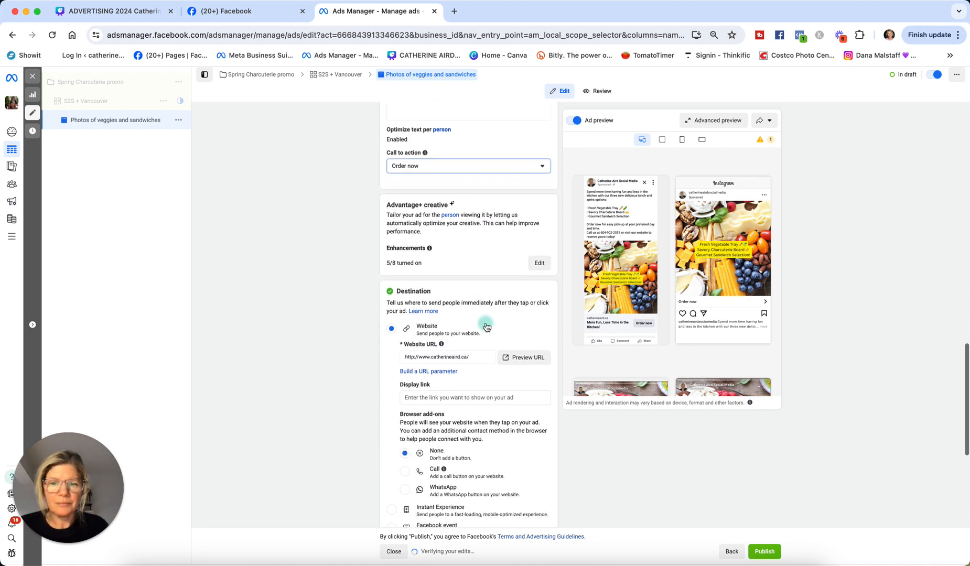
scroll(485, 322, "up", 10)
scroll(486, 323, "up", 10)
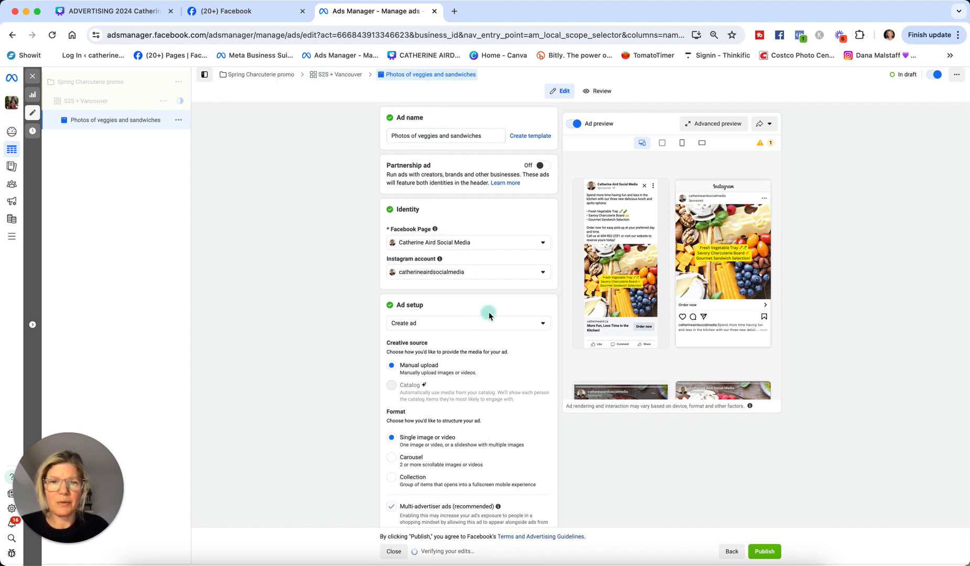
scroll(488, 315, "down", 2)
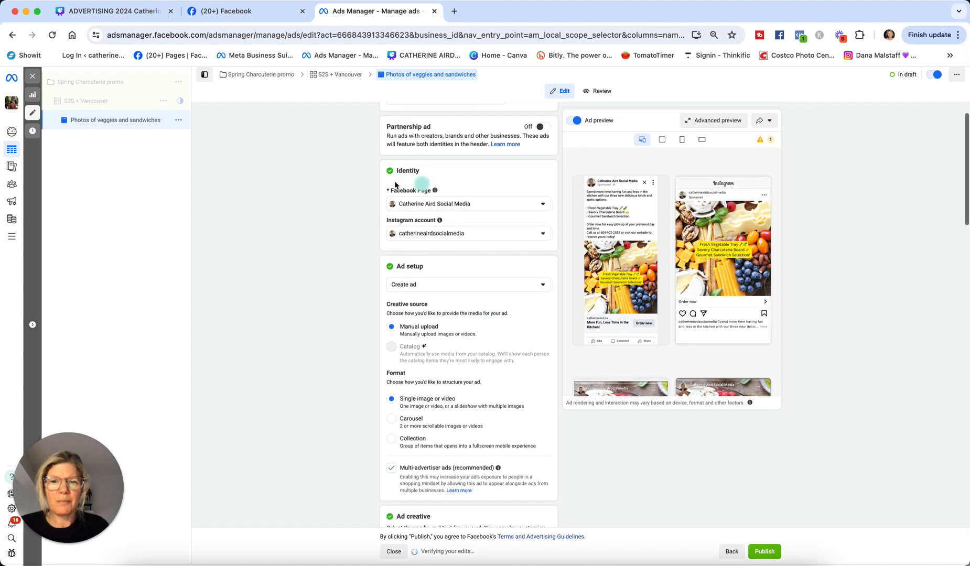
scroll(475, 367, "down", 1)
scroll(477, 371, "down", 3)
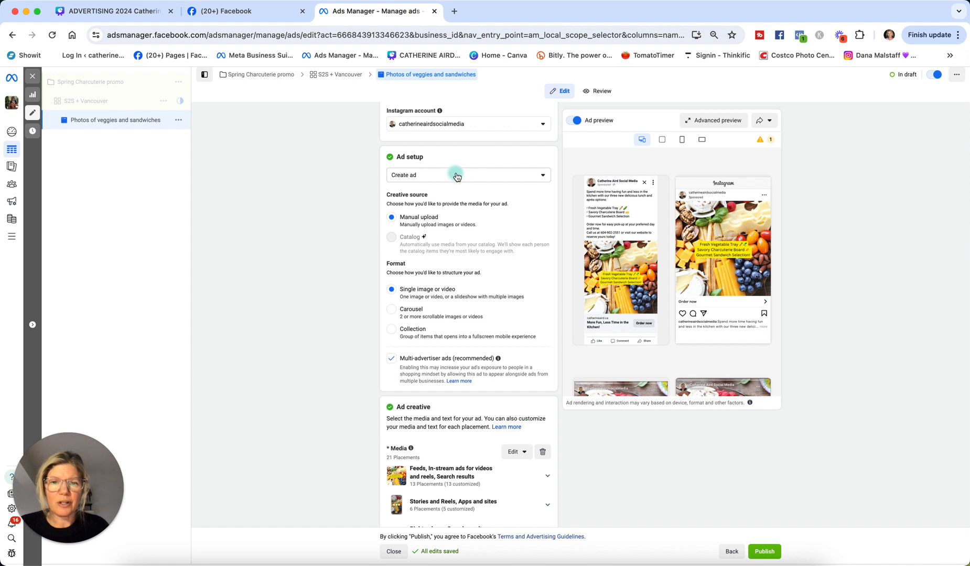
scroll(479, 295, "down", 1)
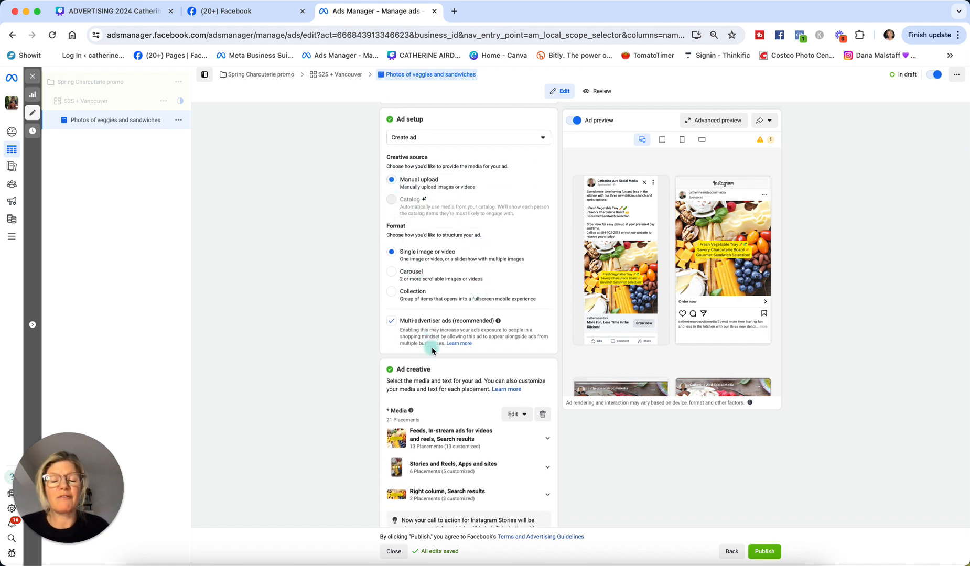
scroll(501, 320, "down", 1)
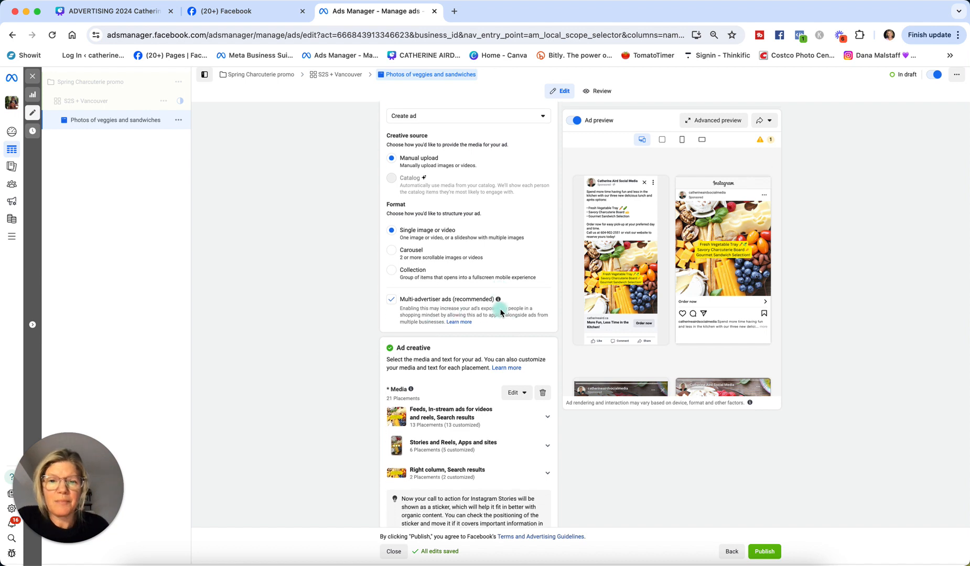
scroll(501, 313, "down", 1)
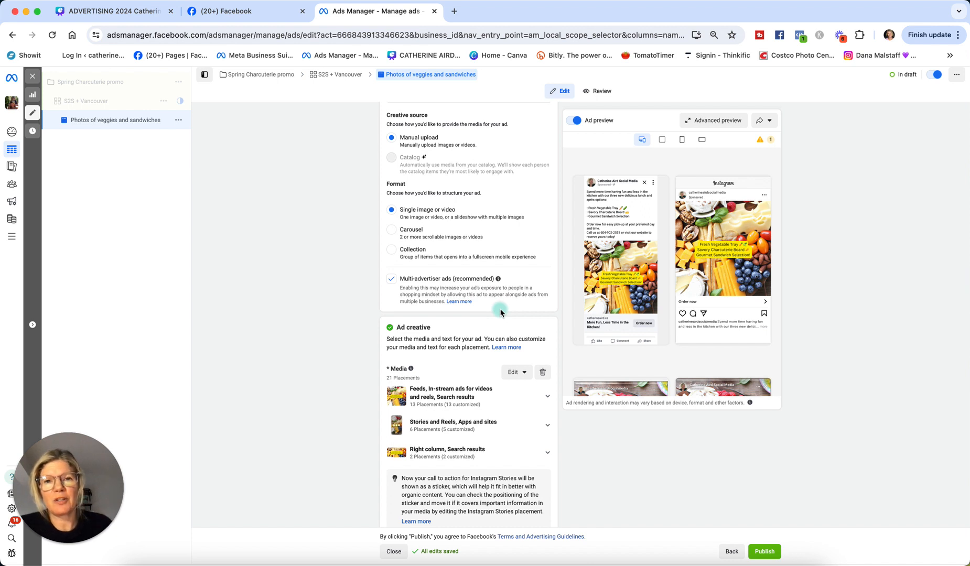
scroll(500, 313, "down", 1)
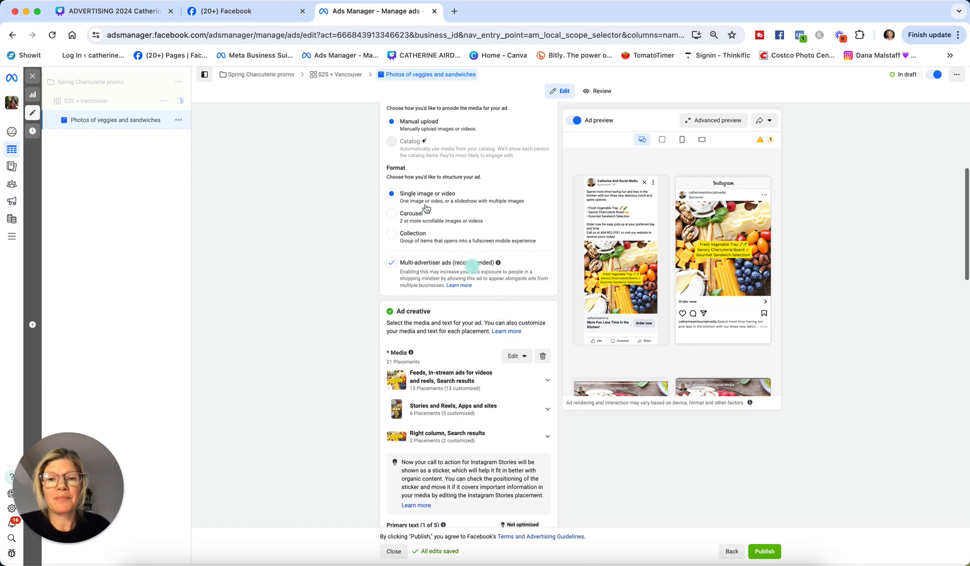
scroll(448, 295, "down", 1)
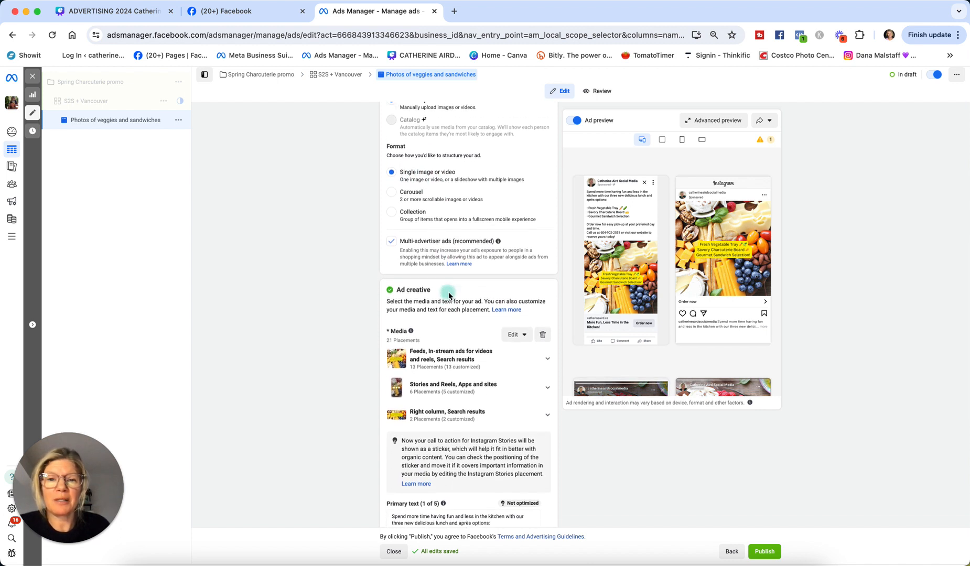
scroll(448, 292, "down", 1)
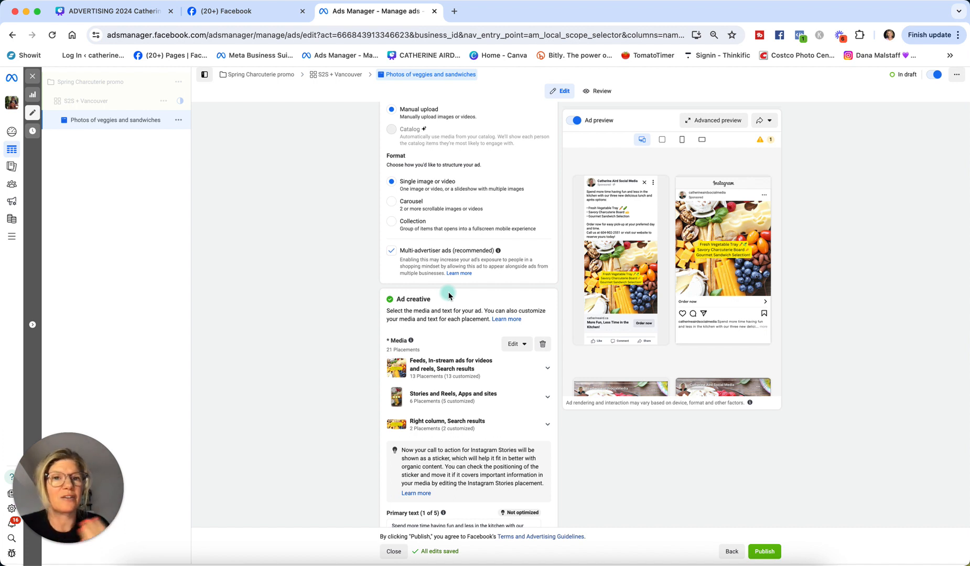
- Review the media placements, primary text, headlines, call to action, Advantage+ creative enhancements and website destination settings
scroll(456, 340, "down", 4)
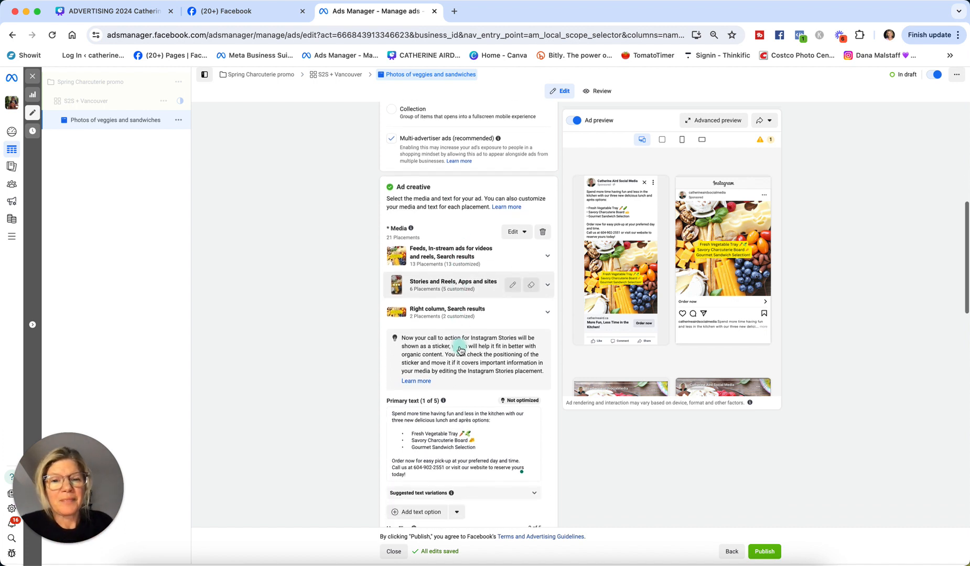
scroll(456, 343, "down", 1)
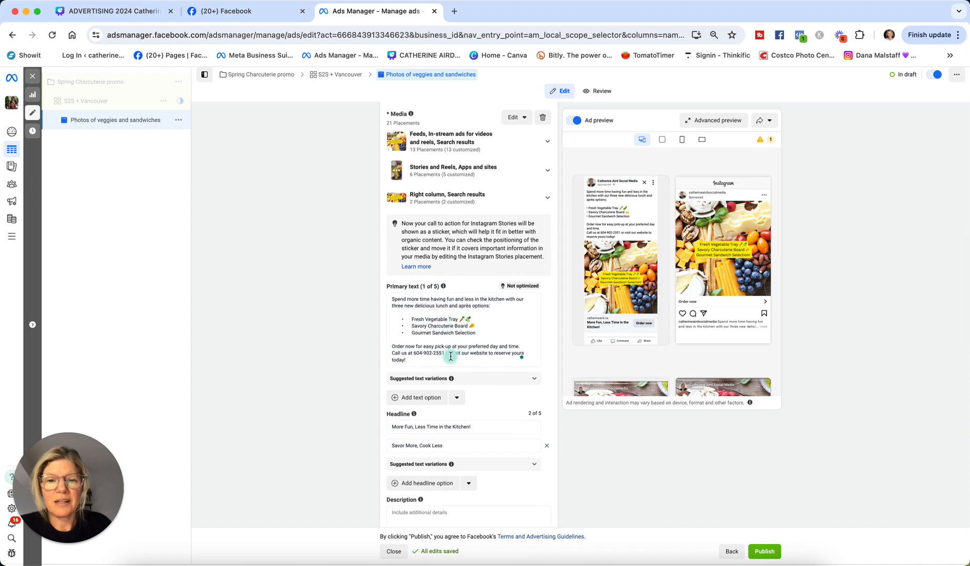
scroll(448, 348, "down", 1)
scroll(472, 367, "down", 1)
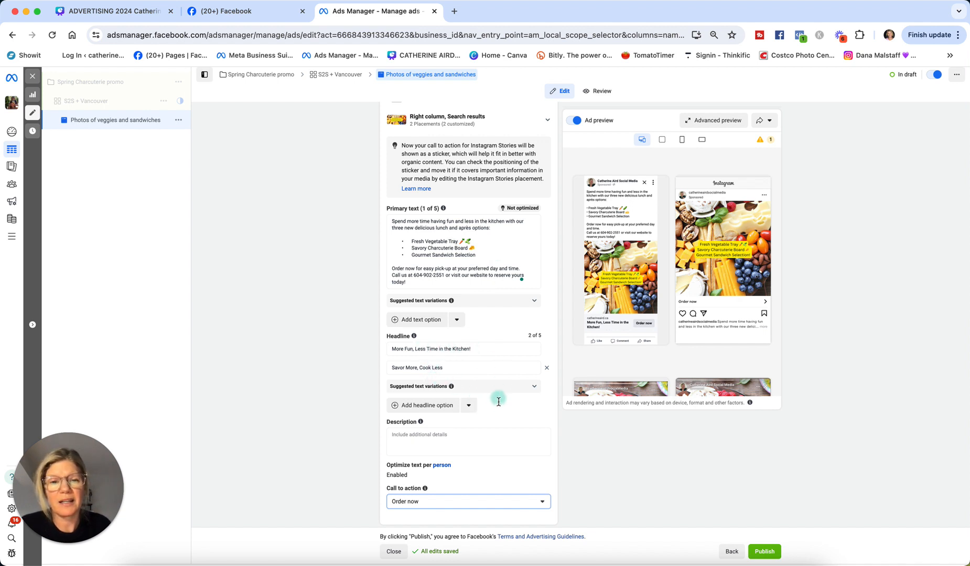
scroll(603, 327, "down", 3)
scroll(532, 378, "down", 2)
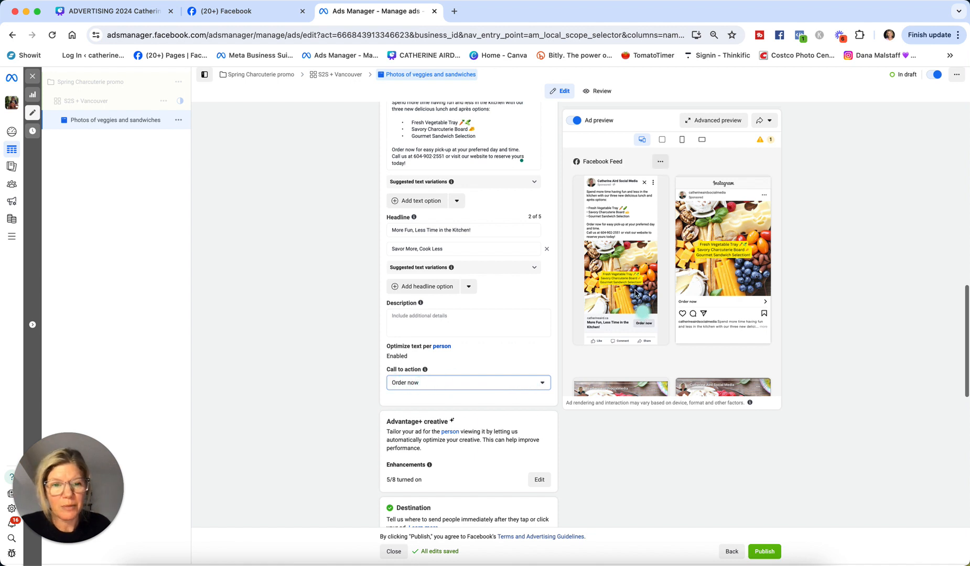
scroll(496, 402, "down", 5)
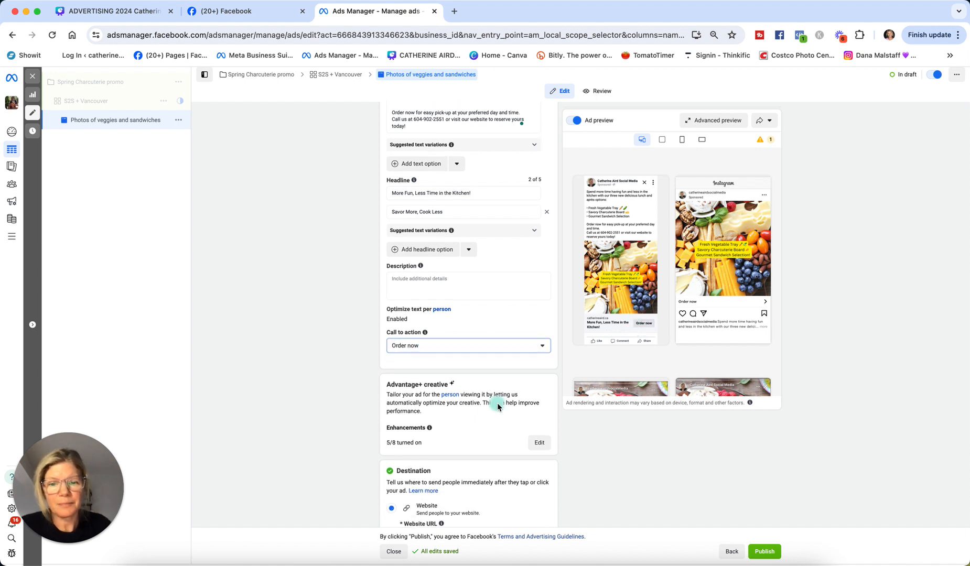
scroll(497, 402, "down", 3)
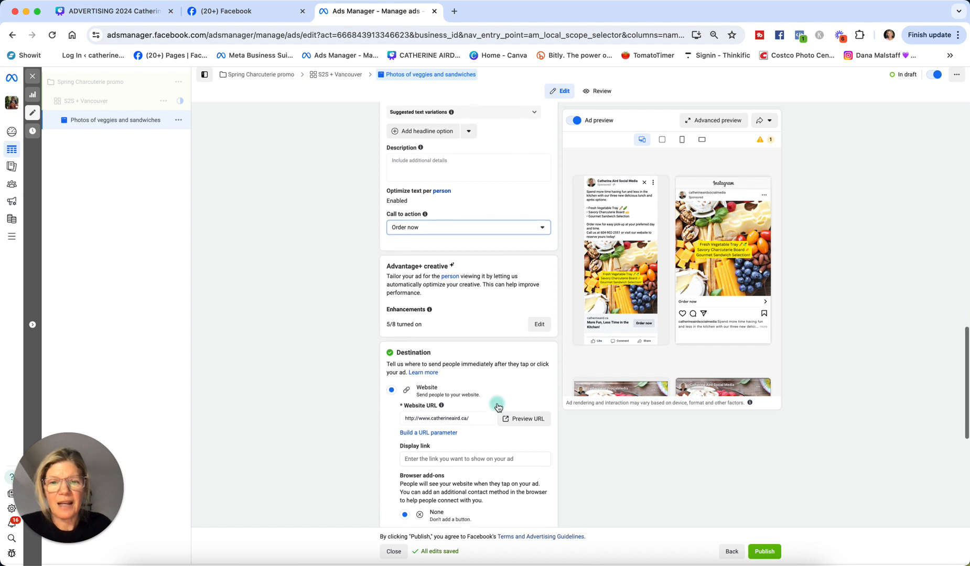
scroll(497, 402, "down", 2)
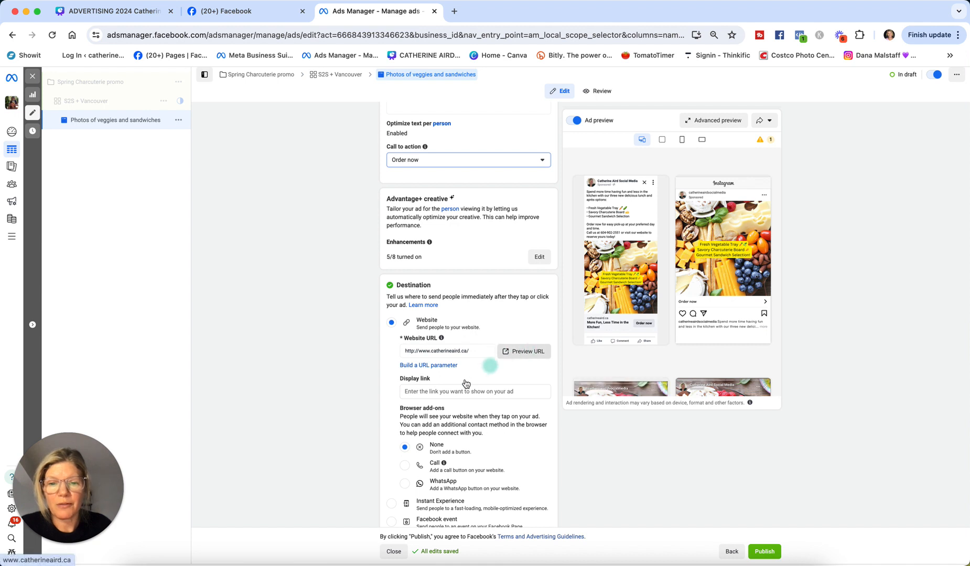
scroll(452, 410, "down", 1)
scroll(452, 410, "up", 1)
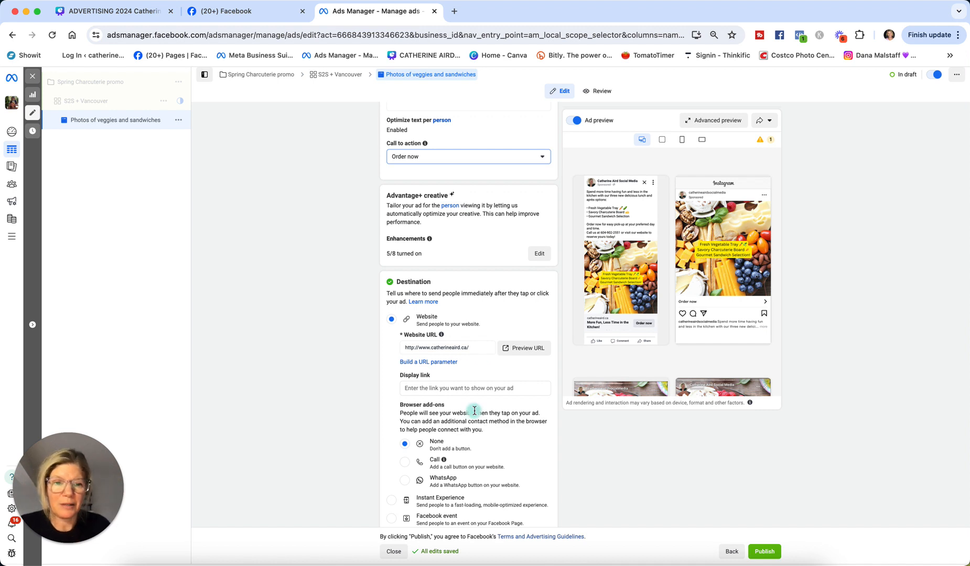
- Examine the ad's website destination options, browser add-ons, languages and tracking settings
scroll(478, 411, "down", 4)
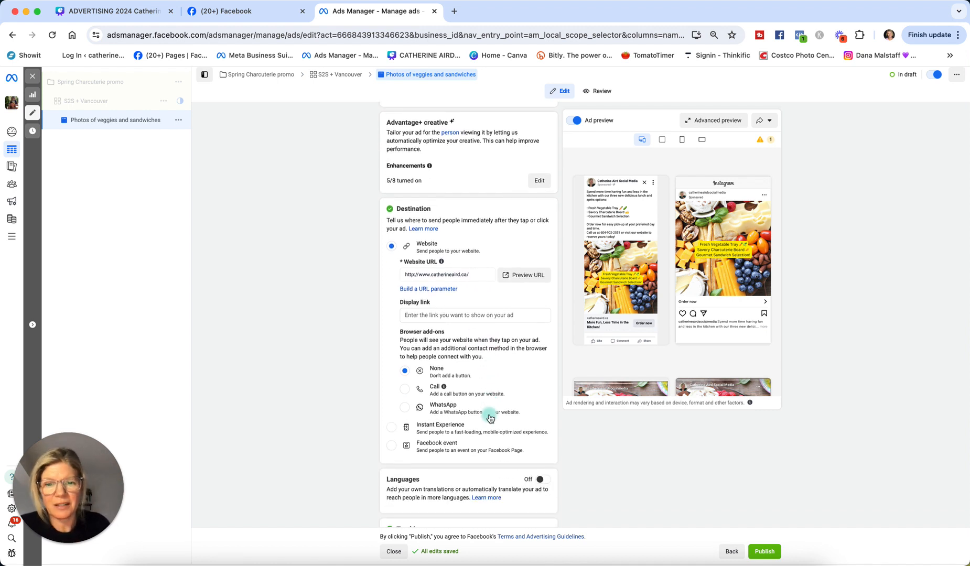
scroll(489, 418, "up", 1)
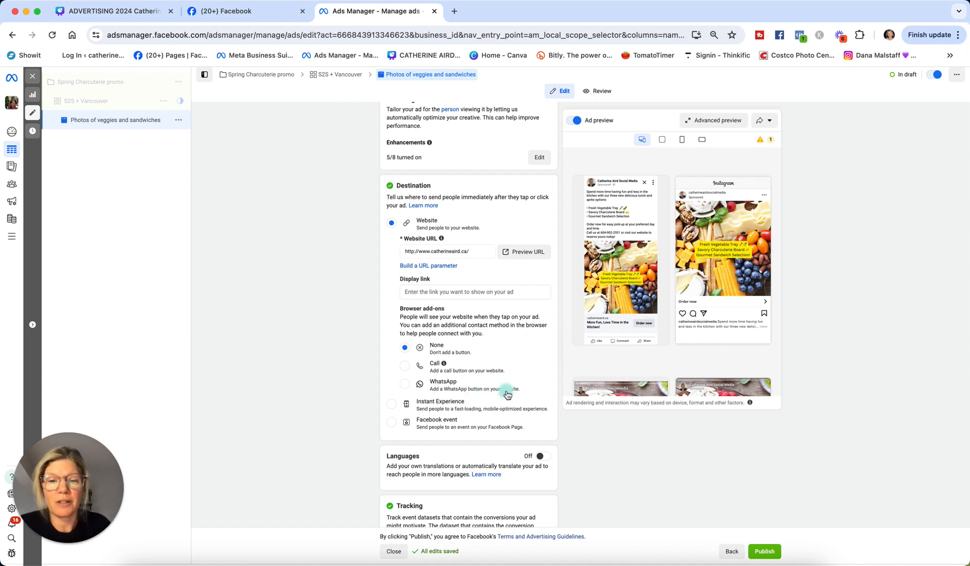
scroll(507, 395, "down", 1)
scroll(507, 395, "down", 2)
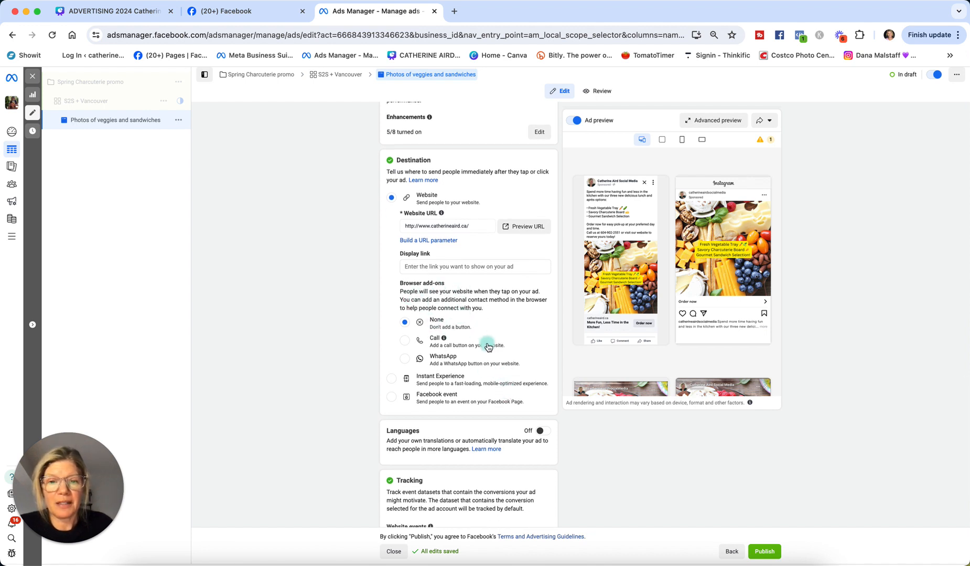
scroll(490, 349, "up", 2)
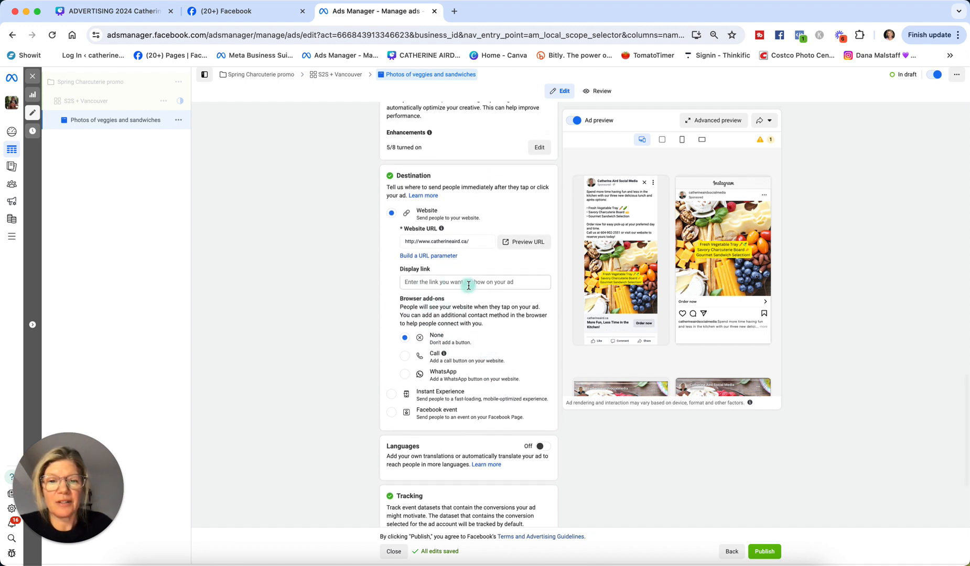
scroll(498, 354, "down", 5)
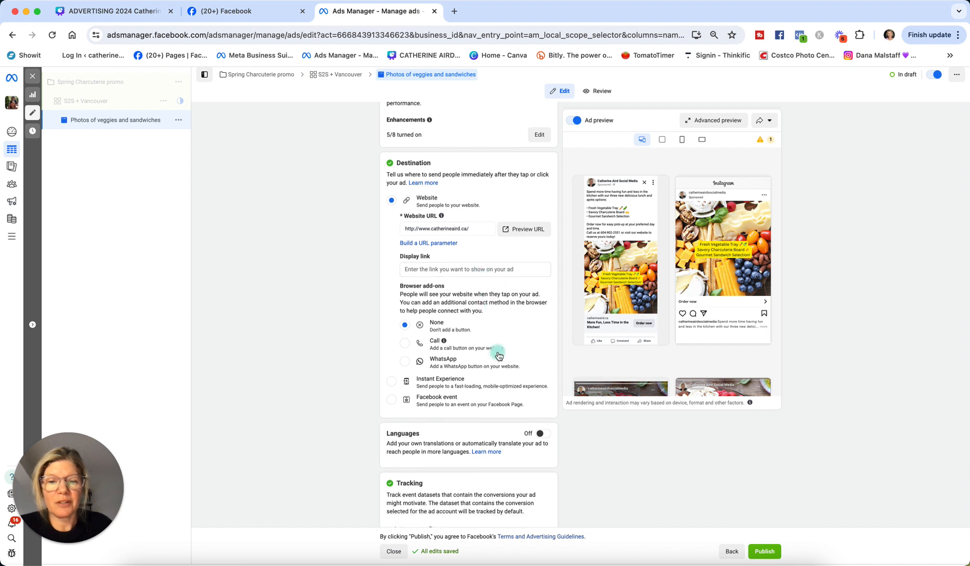
scroll(499, 356, "down", 1)
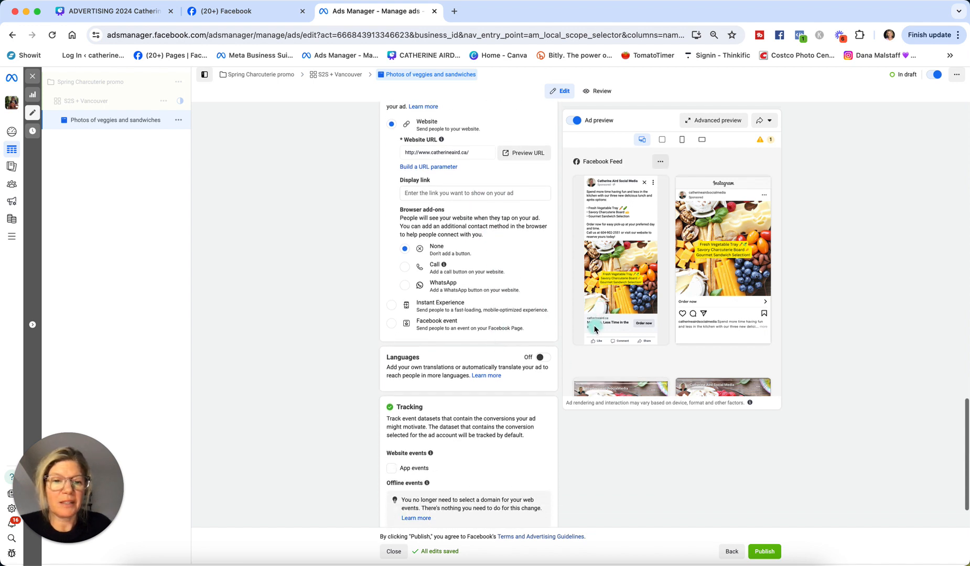
scroll(509, 403, "down", 4)
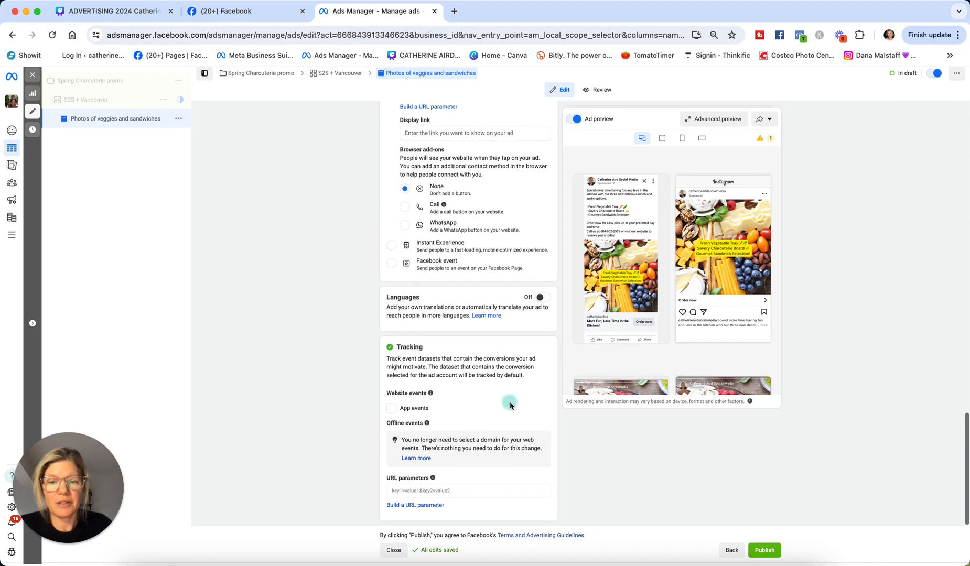
scroll(510, 403, "up", 1)
scroll(510, 402, "down", 1)
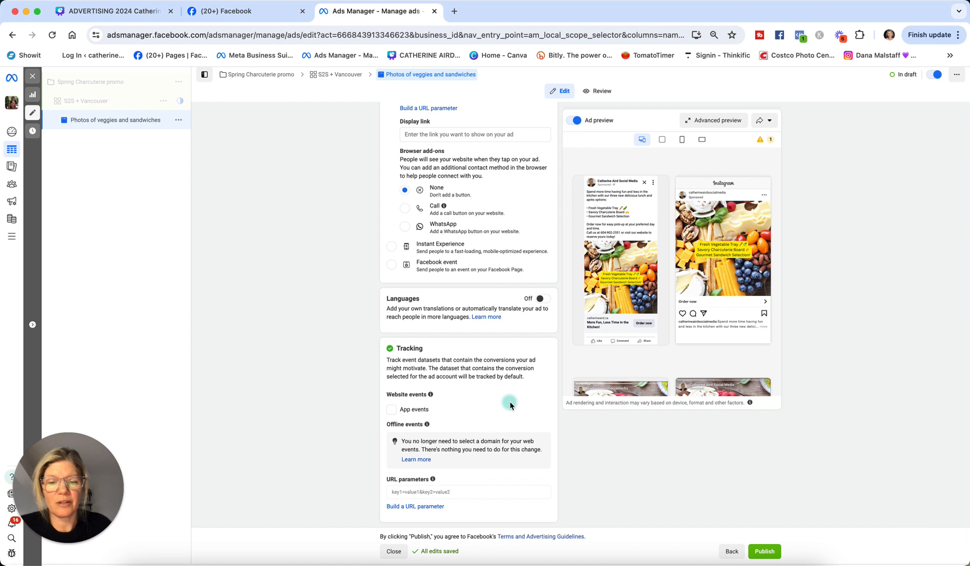
scroll(510, 402, "up", 1)
scroll(510, 402, "down", 1)
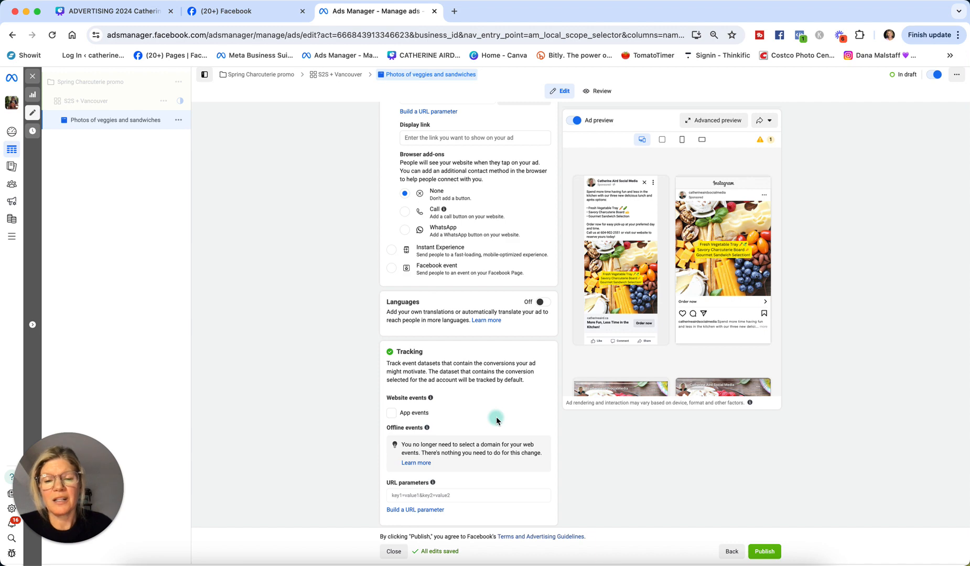
- View the URL parameter builder in the tracking settings and close it without adding any parameters
left_click(410, 496)
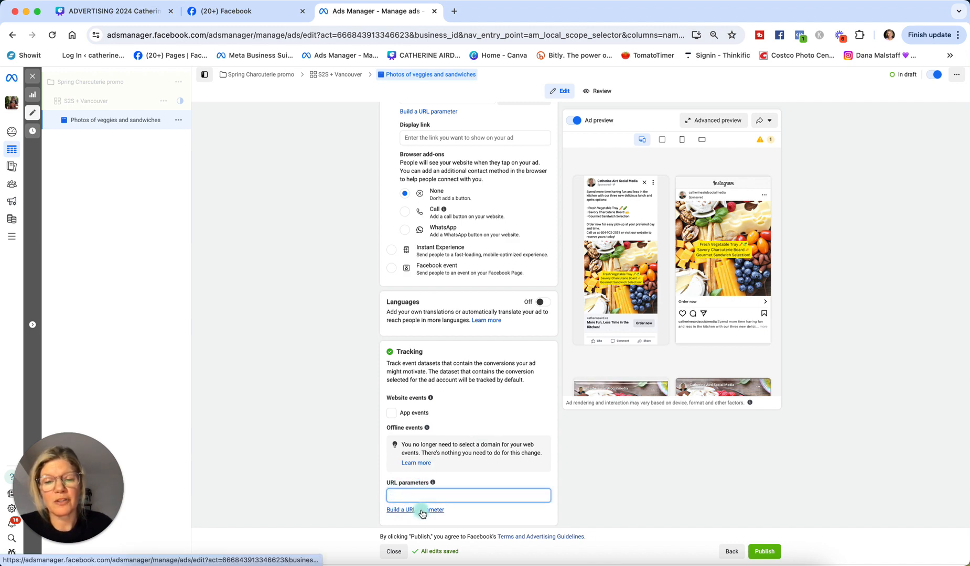
left_click(421, 511)
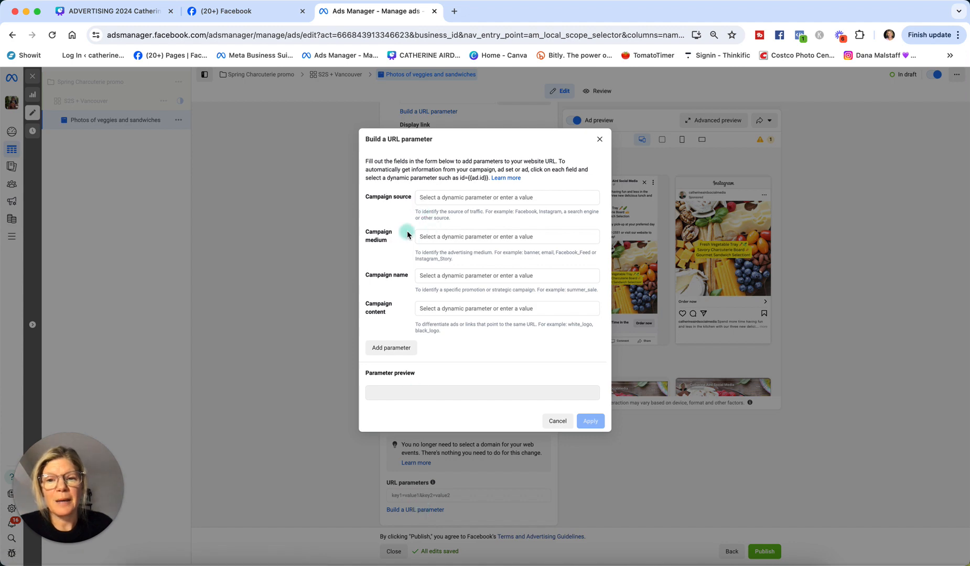
left_click(599, 139)
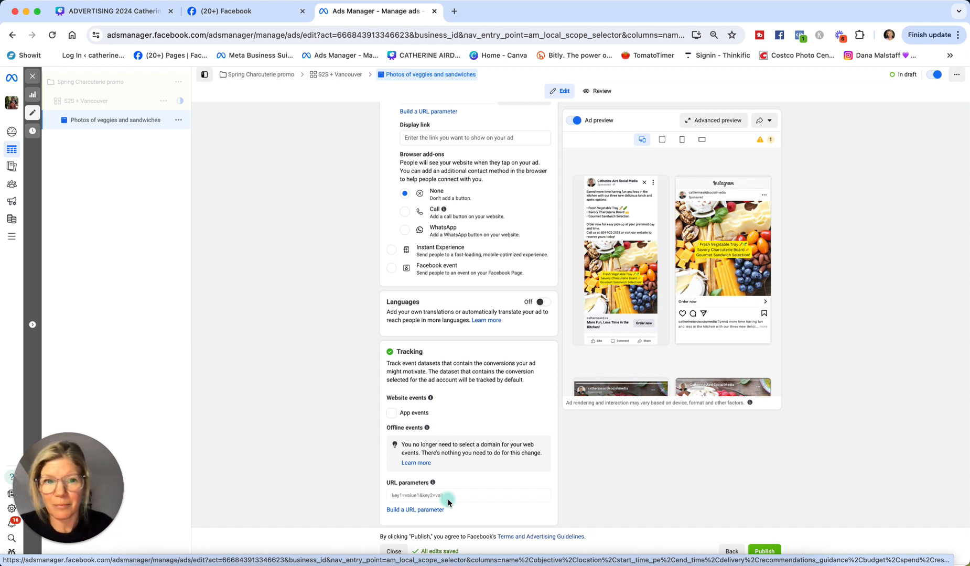
- Replace the portrait image in the Facebook in-stream videos placement with the account video "vertical video.mp4" and save the placement
scroll(448, 502, "up", 2)
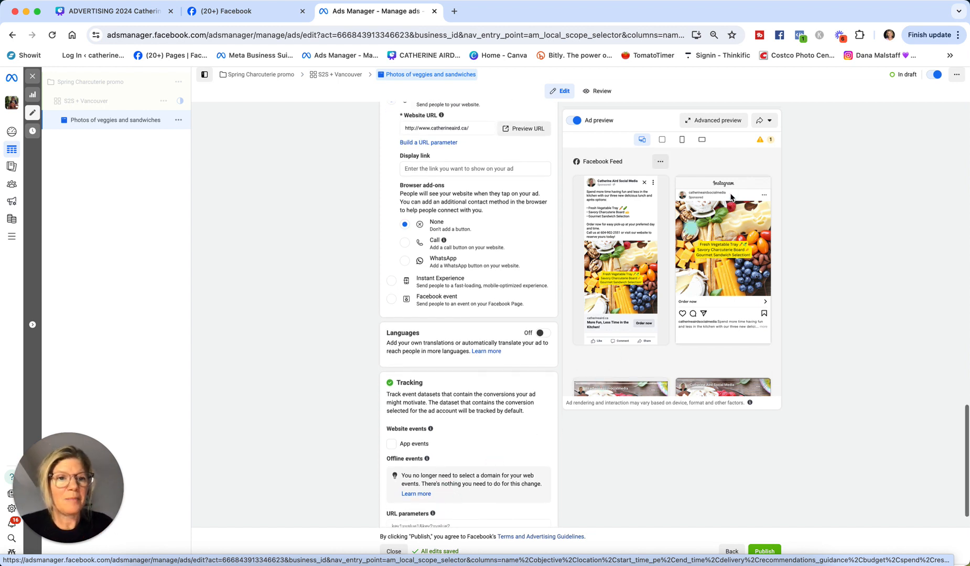
left_click(763, 141)
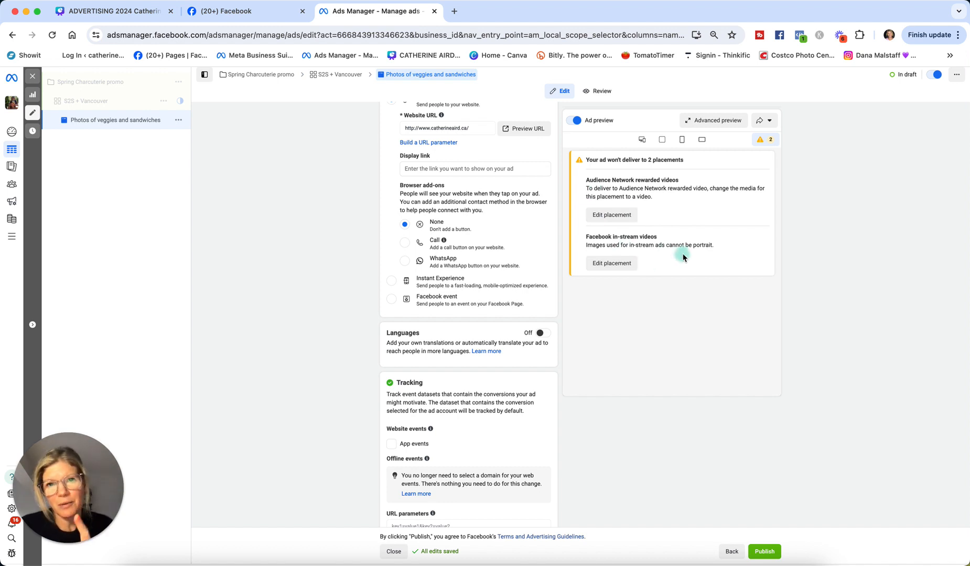
left_click(621, 263)
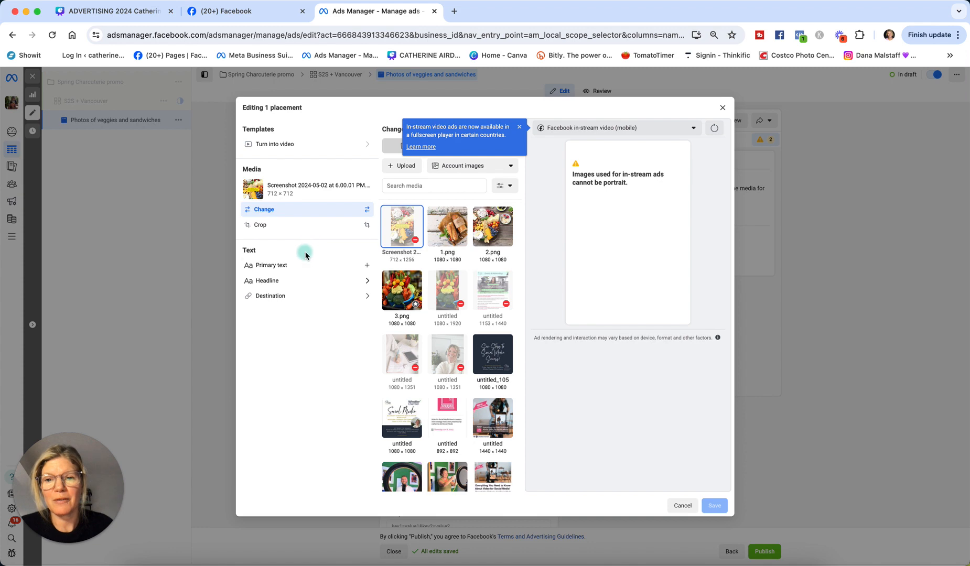
left_click(326, 213)
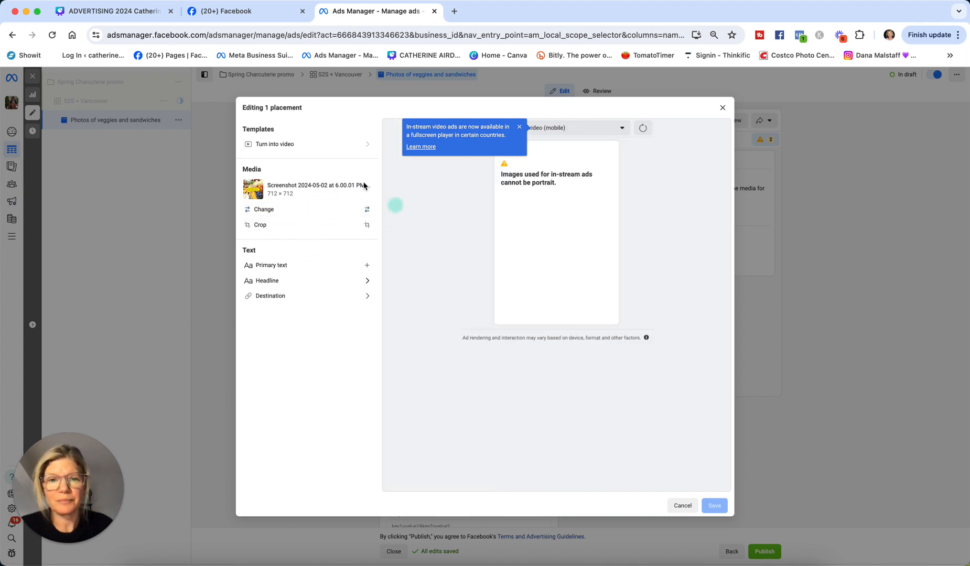
left_click(269, 214)
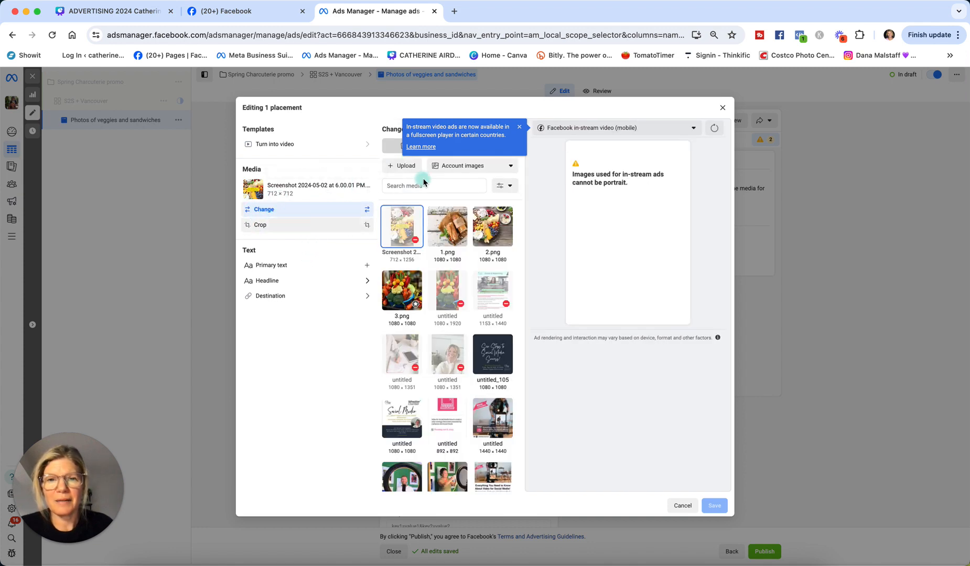
left_click(407, 166)
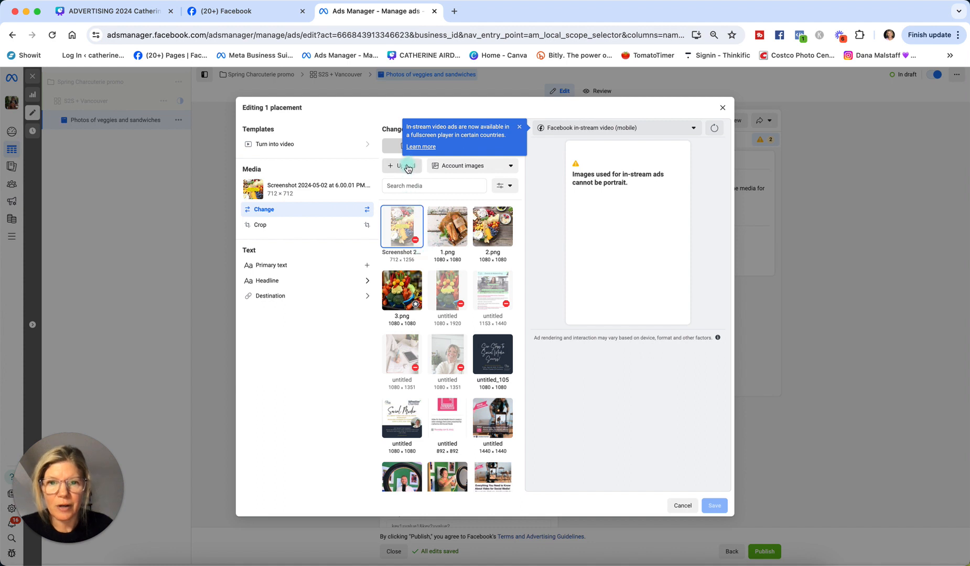
left_click(519, 126)
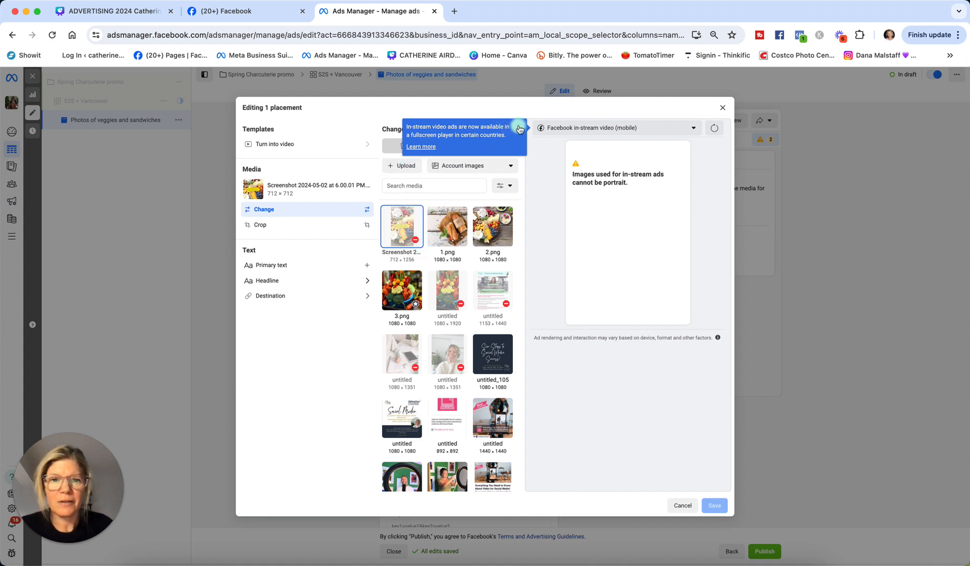
left_click(494, 146)
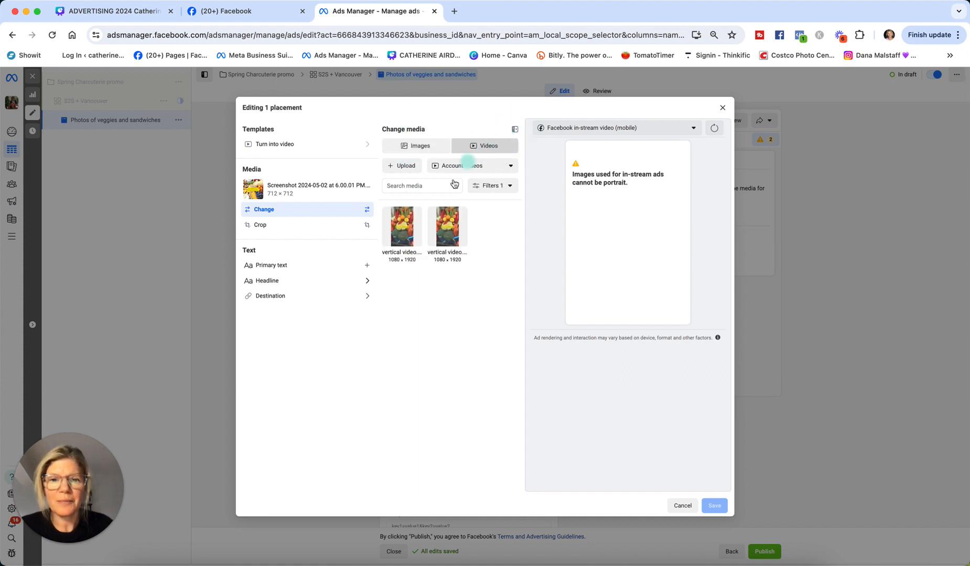
left_click(402, 229)
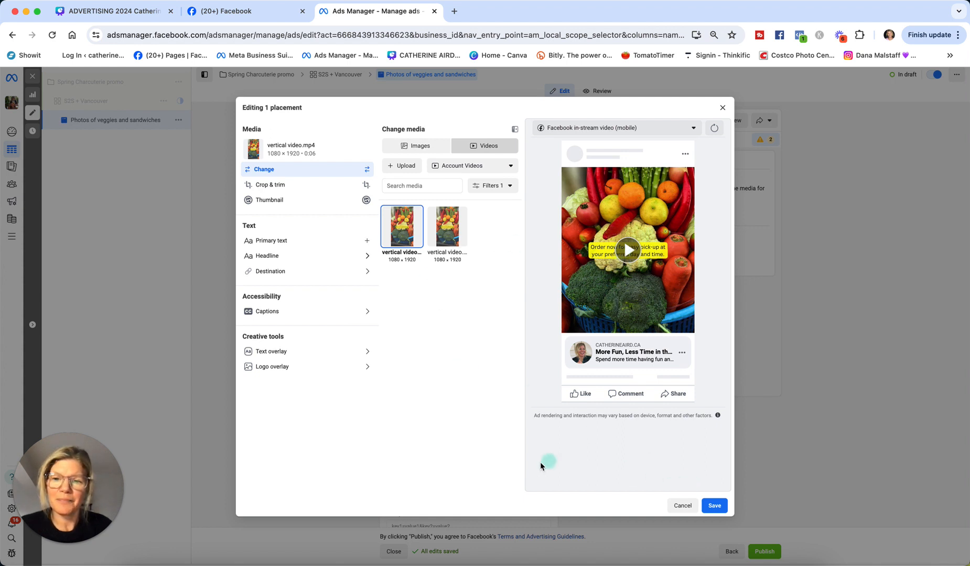
left_click(713, 509)
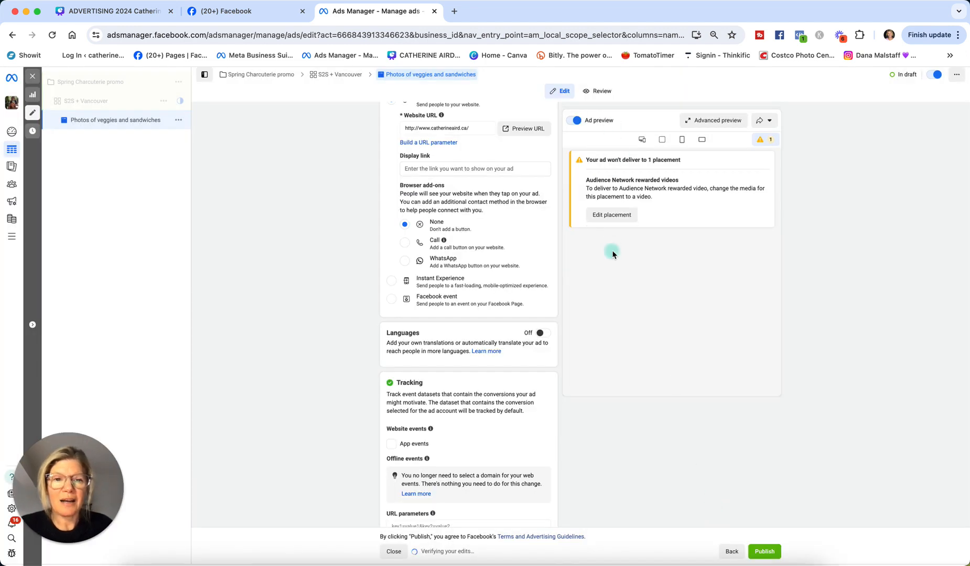
- Change the Audience Network rewarded videos placement's media to the second vertical video in the account and save it
left_click(606, 216)
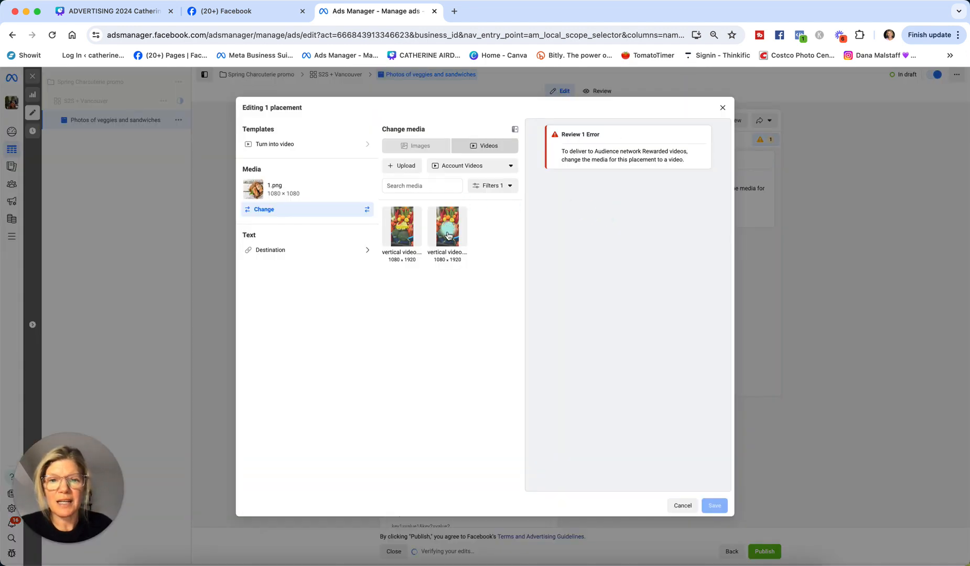
left_click(447, 228)
left_click(716, 506)
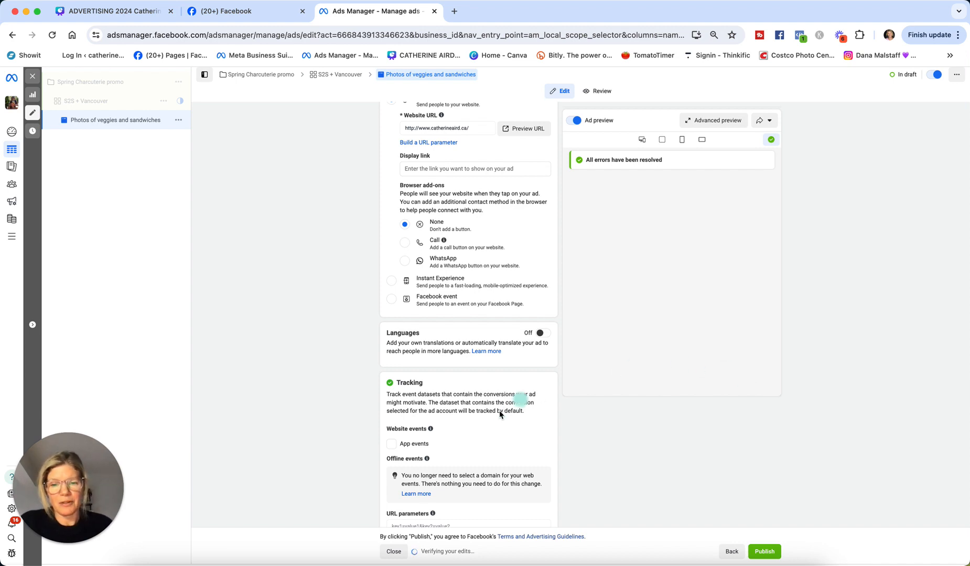
- Close the ad editor without publishing, keeping the ad "Photos of veggies and sandwiches" as a draft
scroll(488, 419, "up", 3)
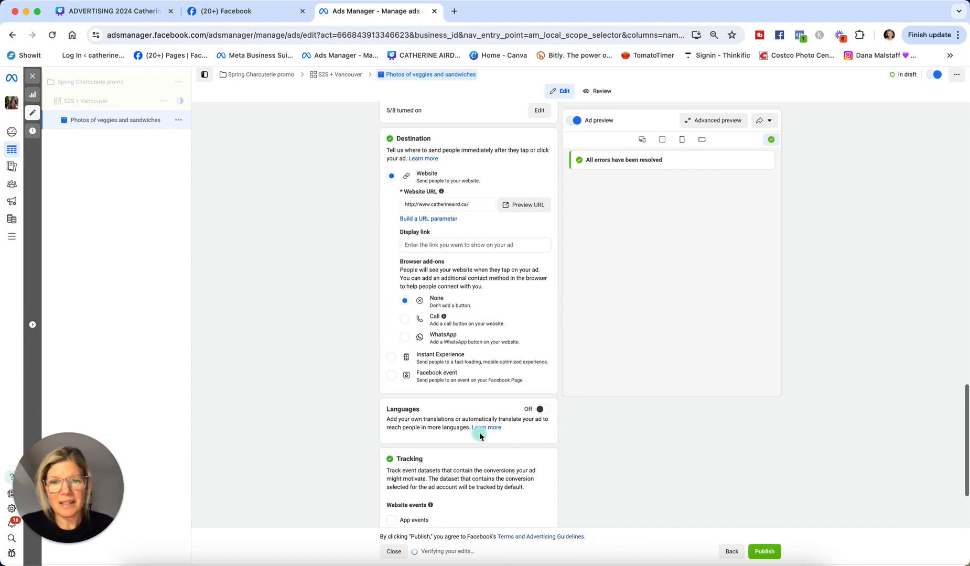
scroll(480, 436, "up", 15)
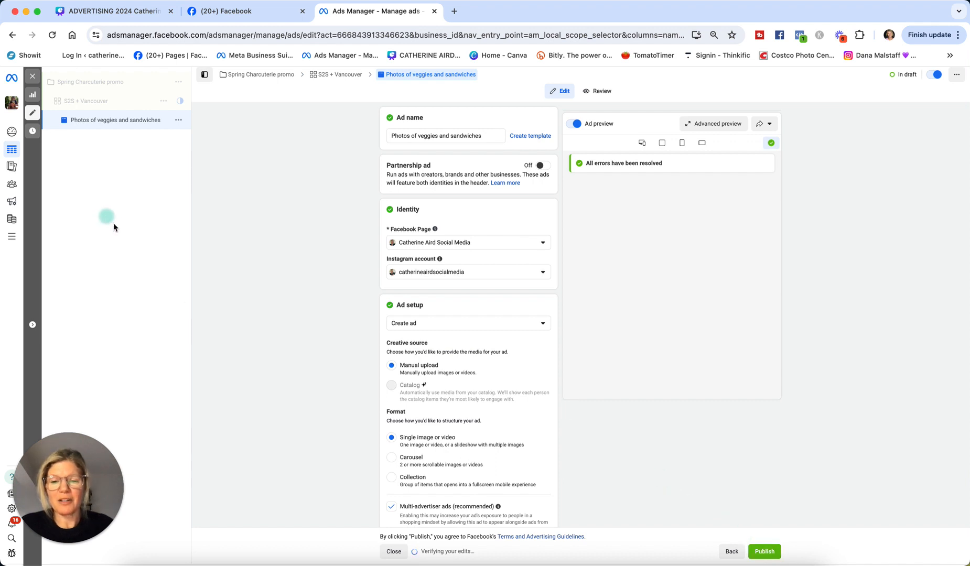
left_click(394, 551)
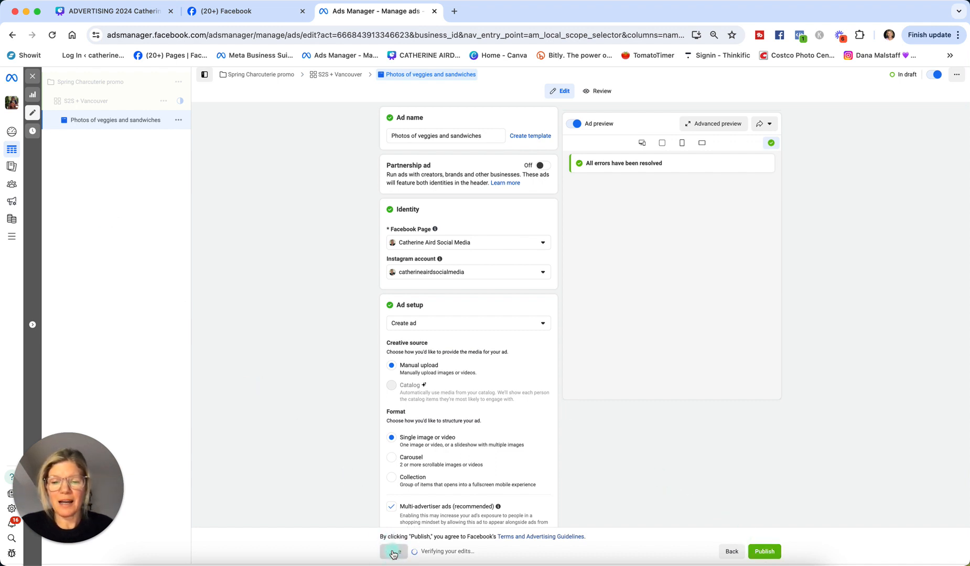
left_click(561, 273)
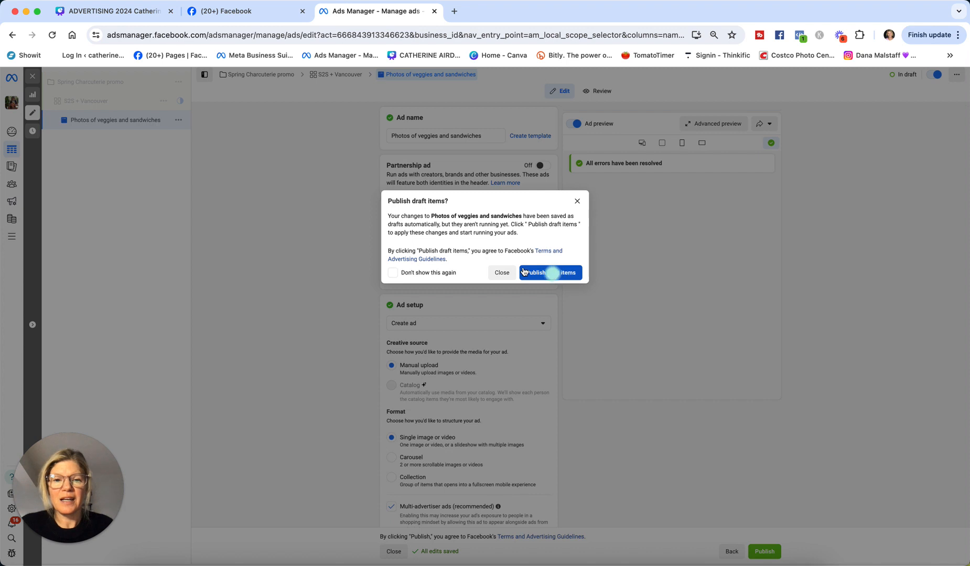
left_click(501, 274)
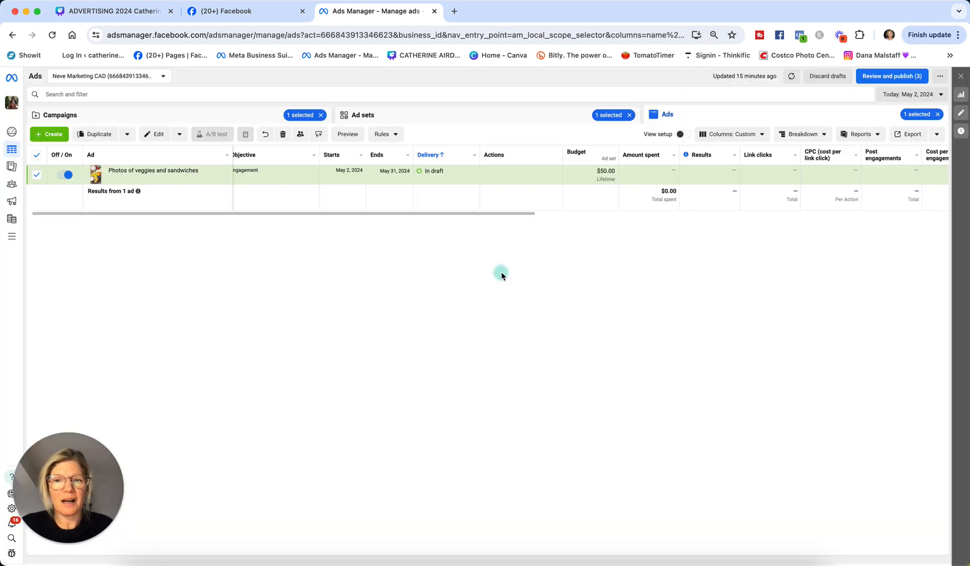
- Look over the draft's entries at campaign, ad set and ad level, including their on/off status
left_click(124, 117)
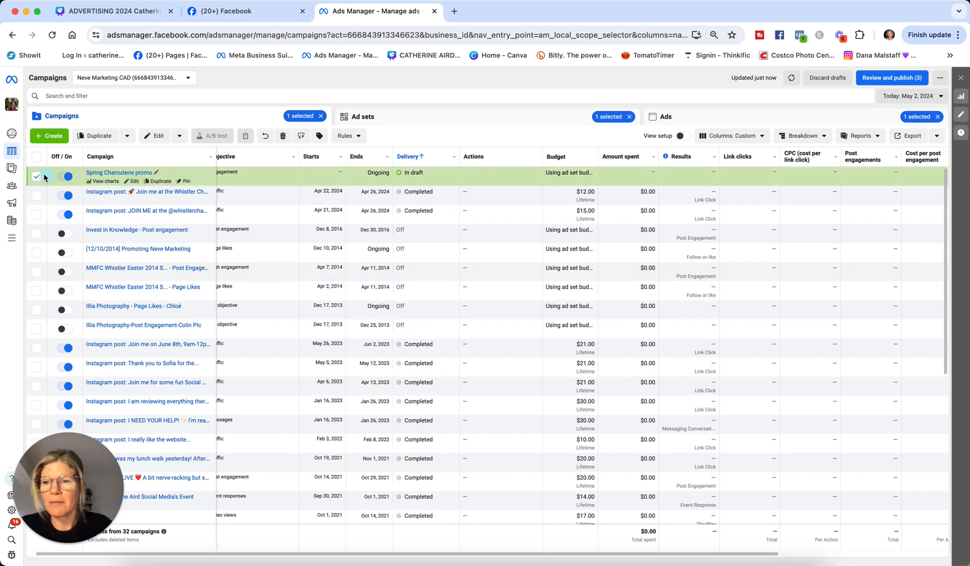
left_click(155, 134)
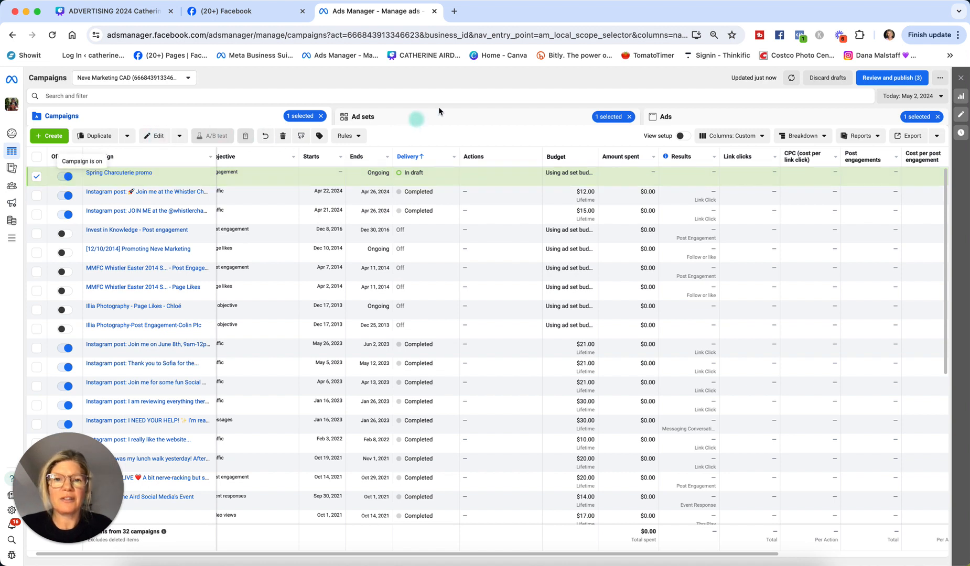
left_click(723, 118)
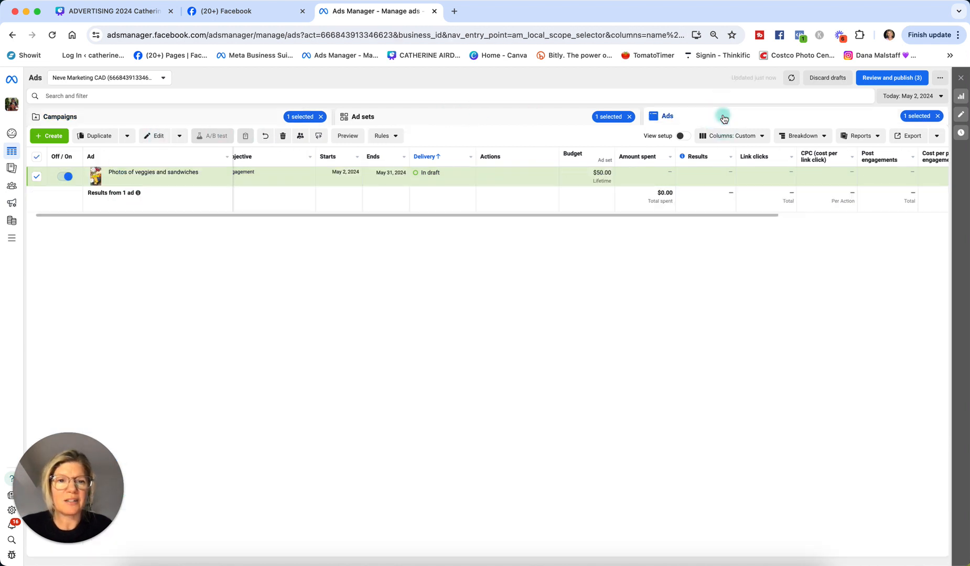
left_click(446, 119)
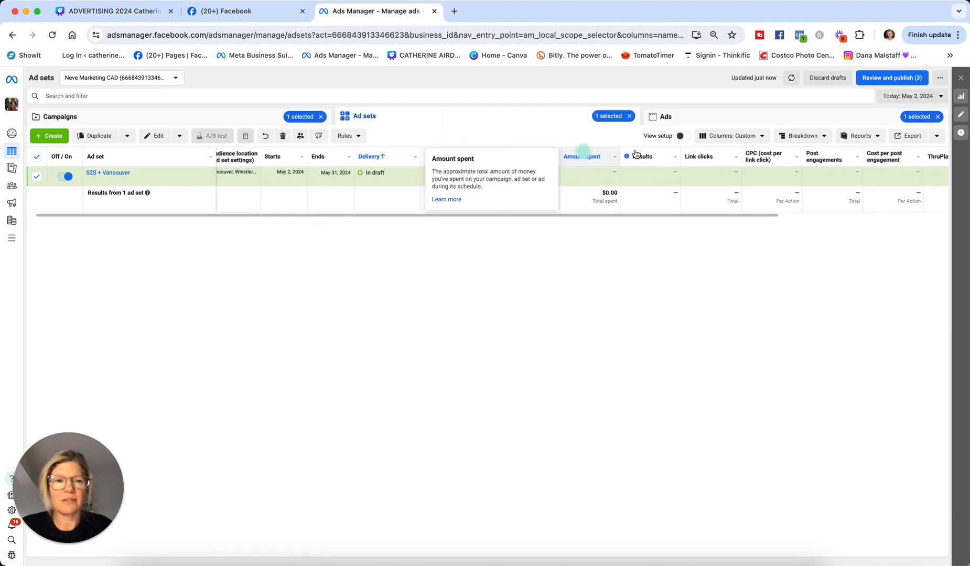
left_click(711, 118)
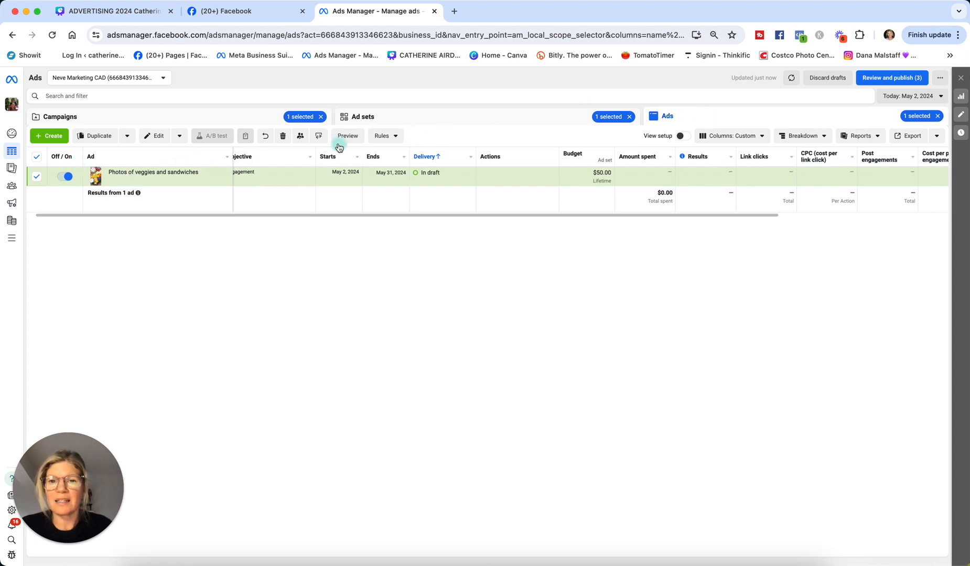
left_click(67, 181)
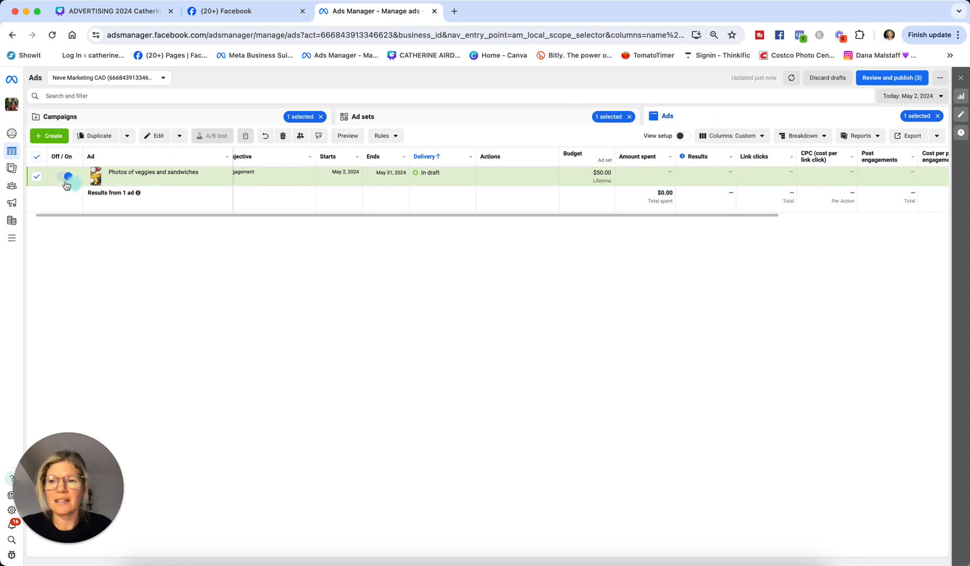
- Preview how the ad "Photos of veggies and sandwiches" looks in its feed placements and close the preview
left_click(349, 136)
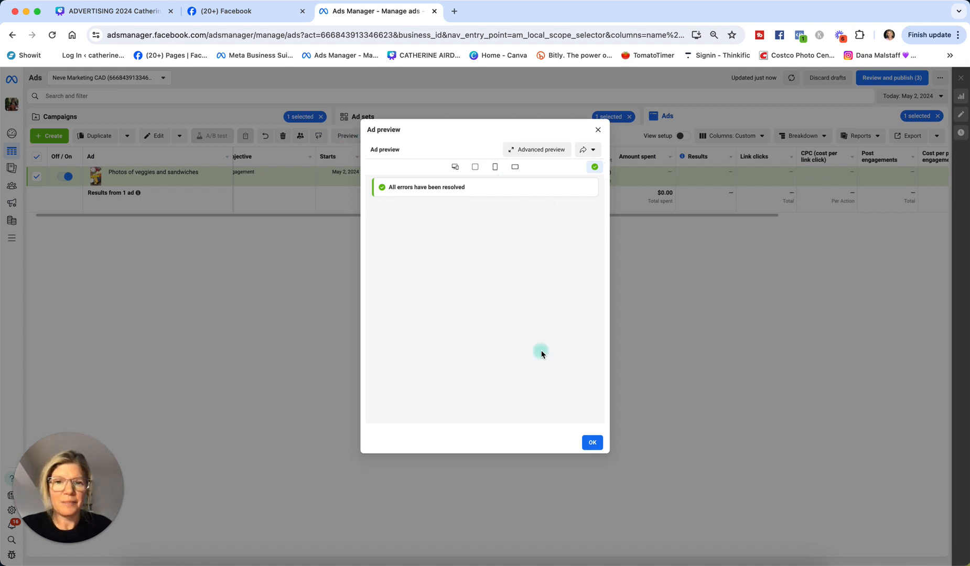
left_click(475, 167)
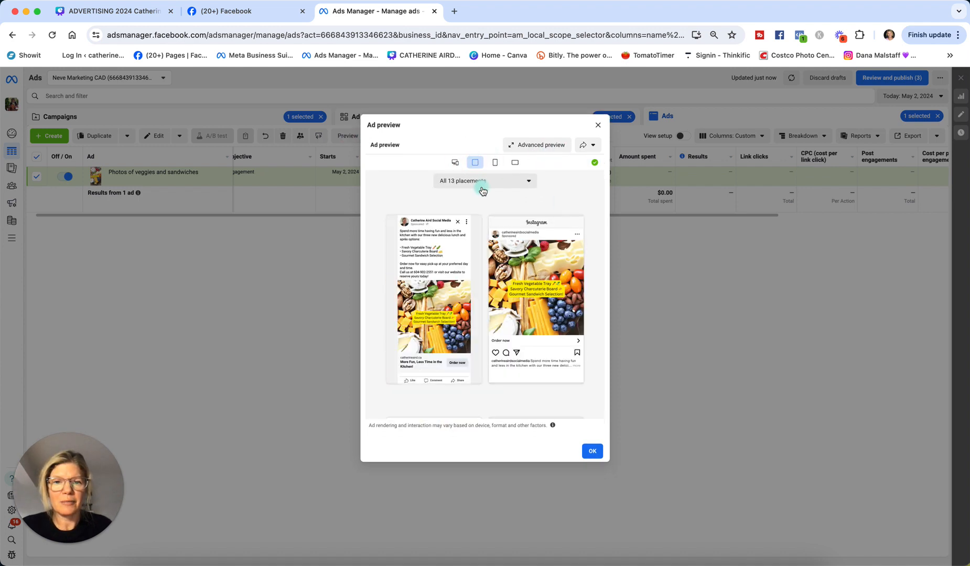
left_click(597, 126)
- Set the date range of the campaign-level list to Maximum and look over the campaigns' results and cost columns
left_click(218, 120)
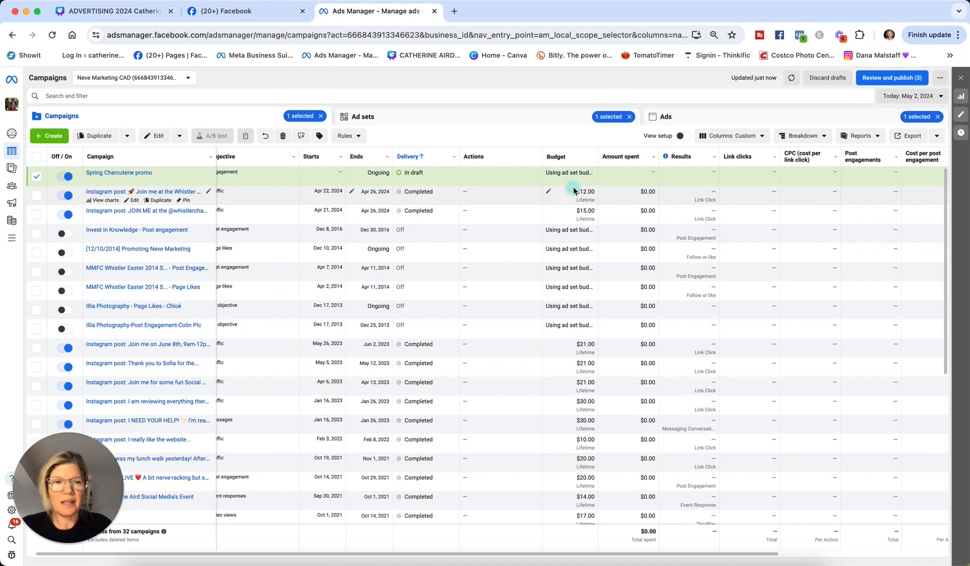
left_click(938, 98)
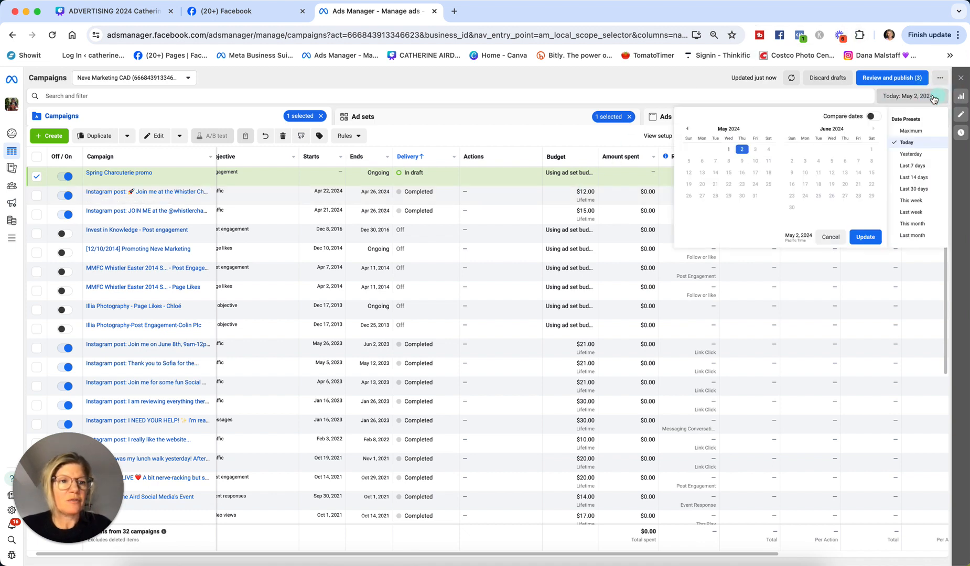
left_click(910, 129)
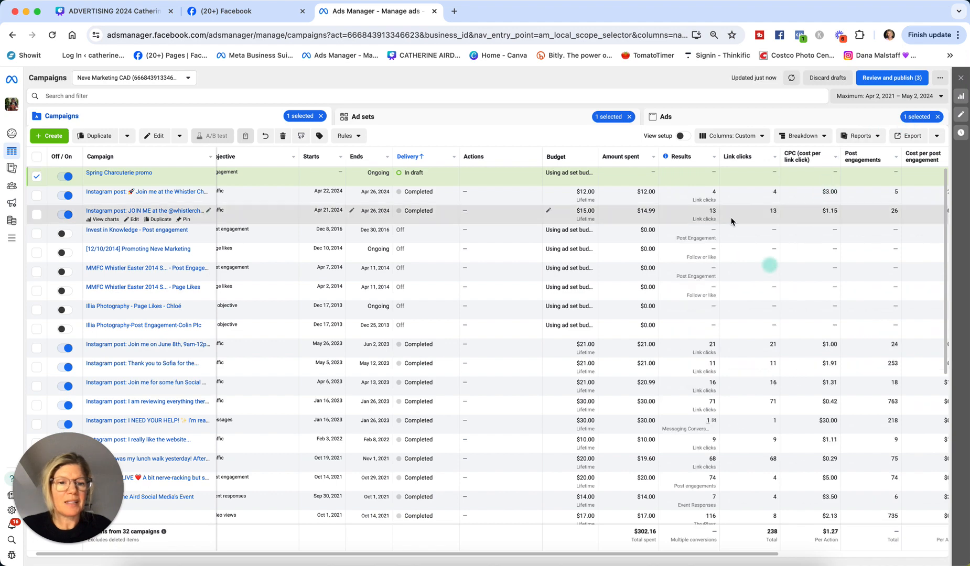
scroll(729, 221, "right", 5)
scroll(729, 221, "right", 4)
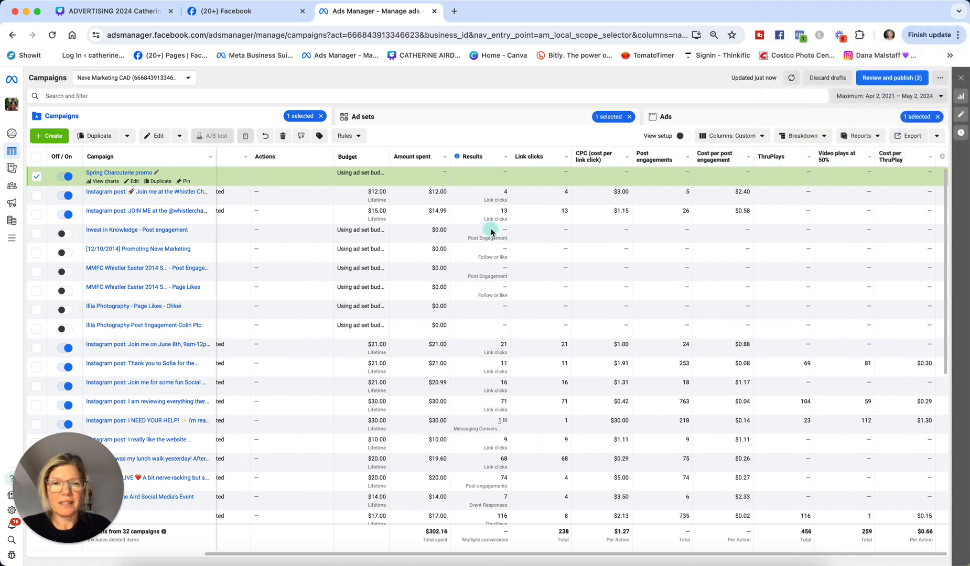
scroll(427, 356, "left", 8)
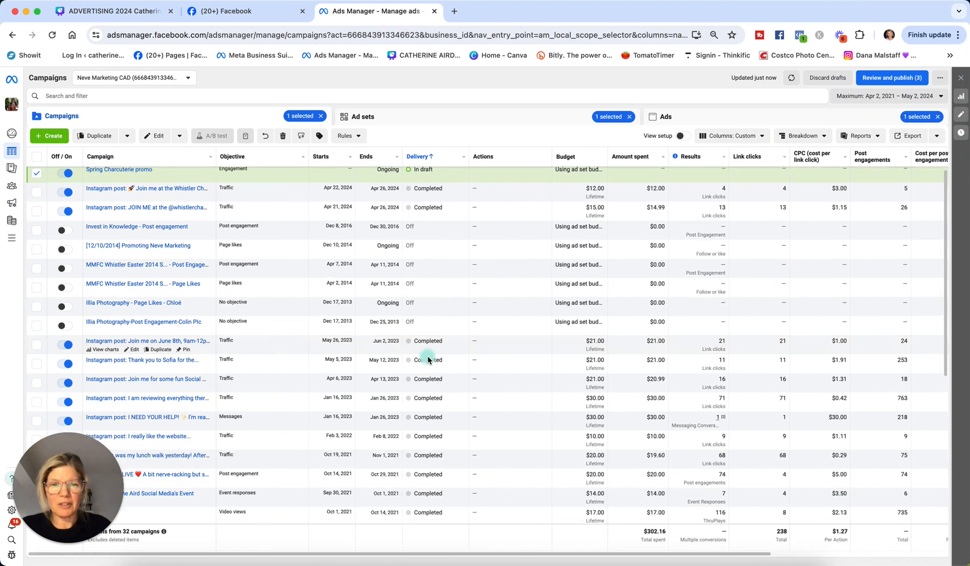
scroll(490, 251, "right", 2)
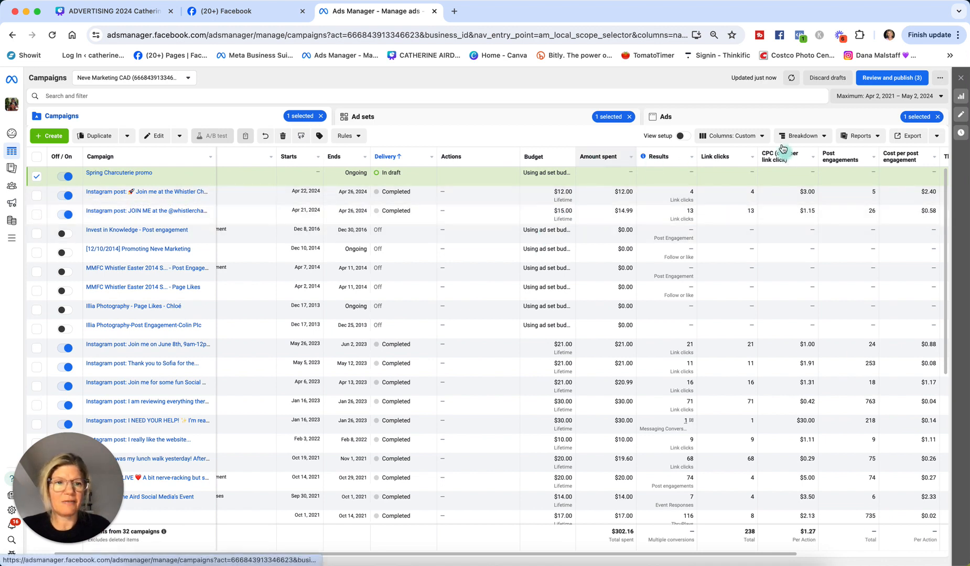
- Try out a Reach column placed between Actions and Budget in the custom columns, and discard the customization
left_click(758, 138)
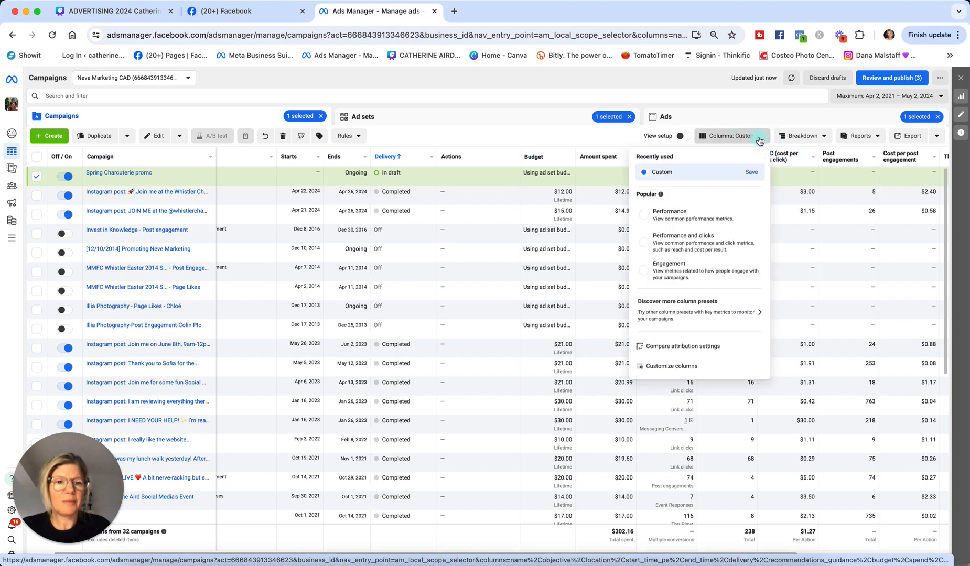
left_click(655, 368)
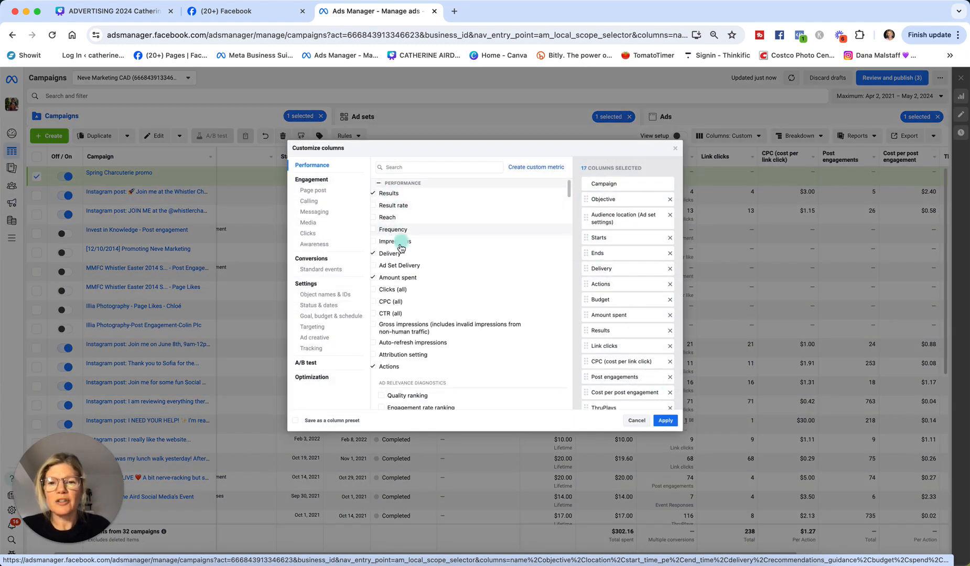
left_click(375, 217)
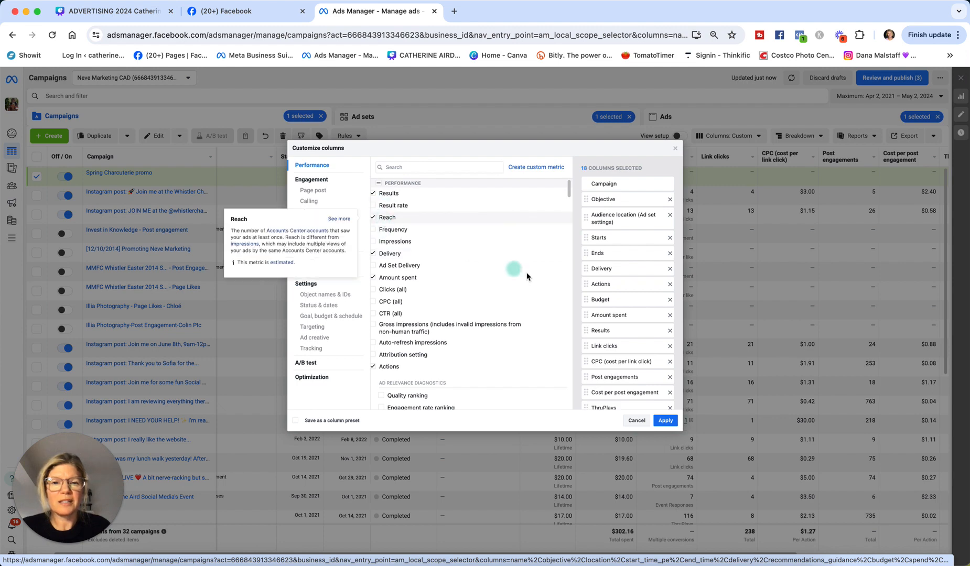
scroll(616, 314, "down", 2)
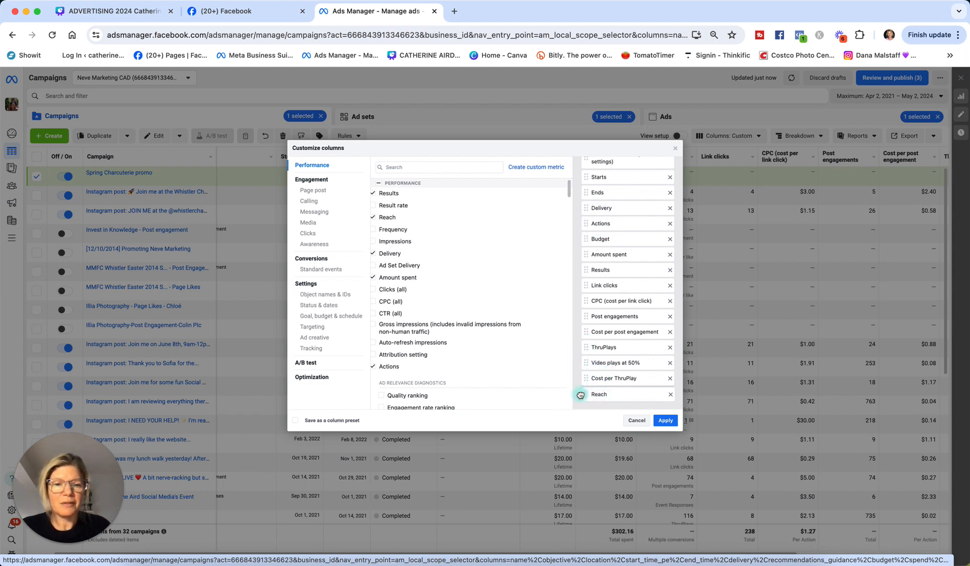
left_click_drag(587, 418, 572, 427)
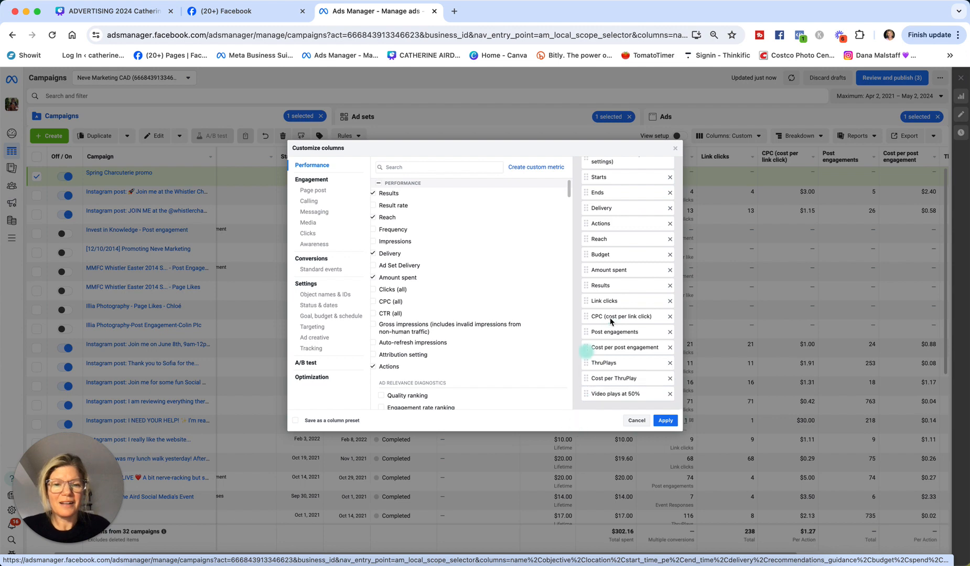
left_click(296, 420)
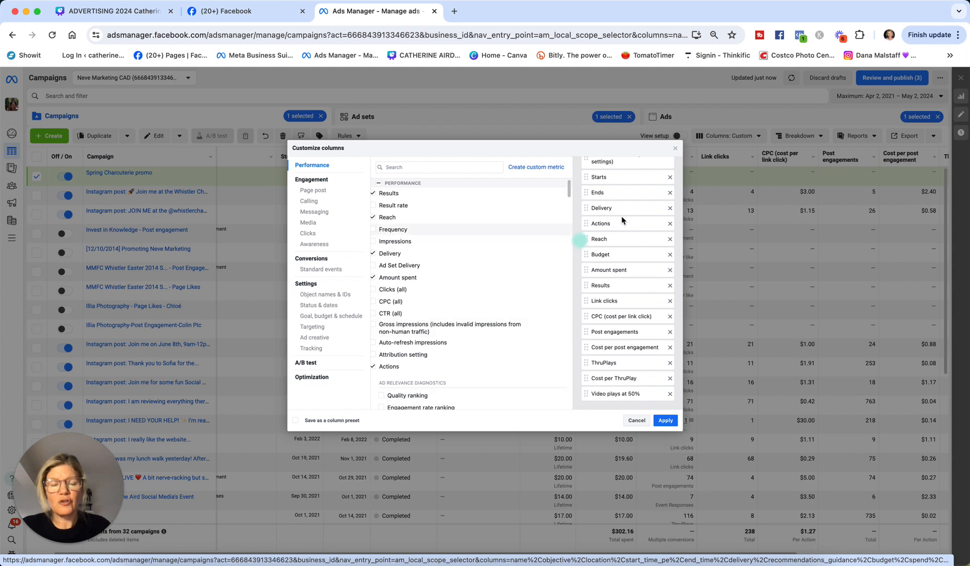
left_click(636, 421)
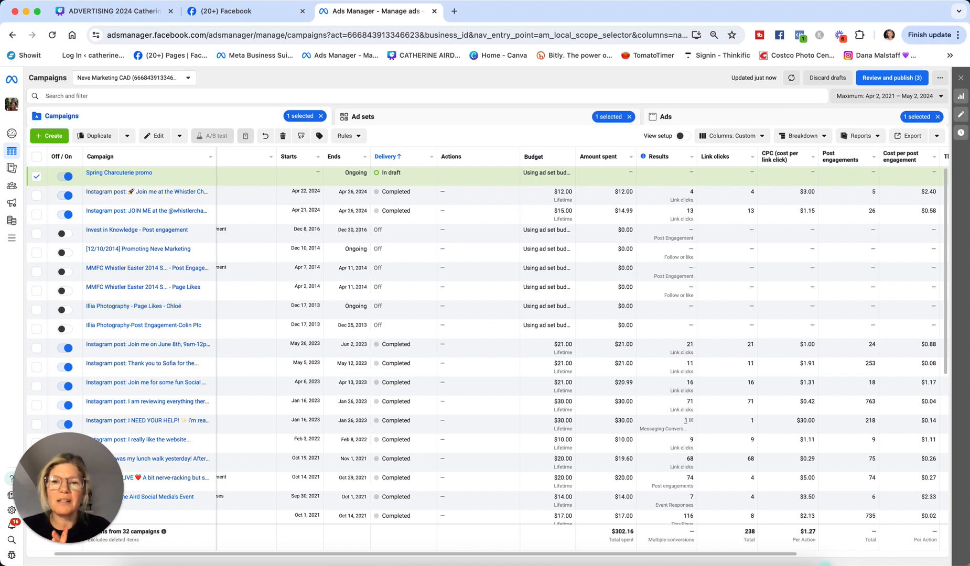
- Sort the campaigns by start date from newest to oldest
left_click(318, 158)
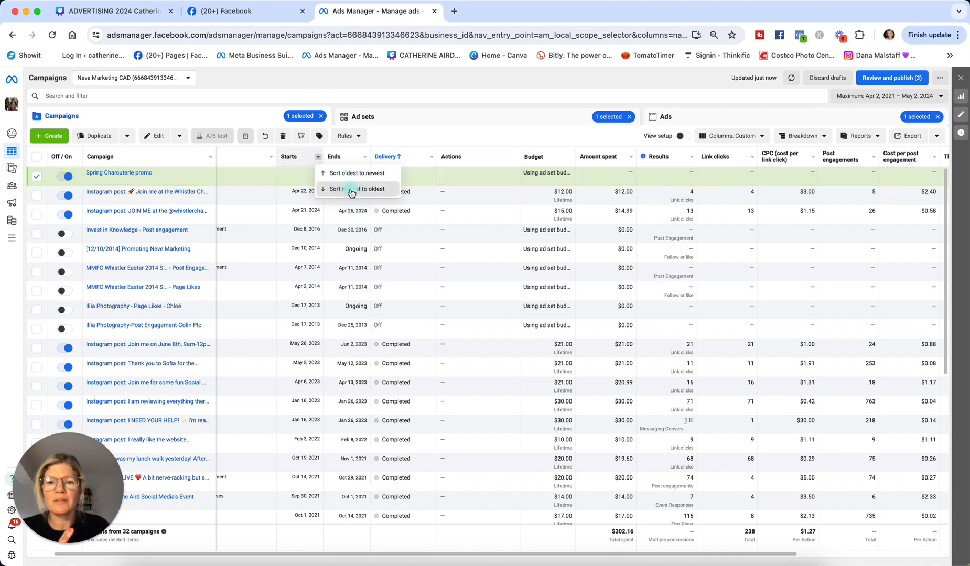
left_click(350, 189)
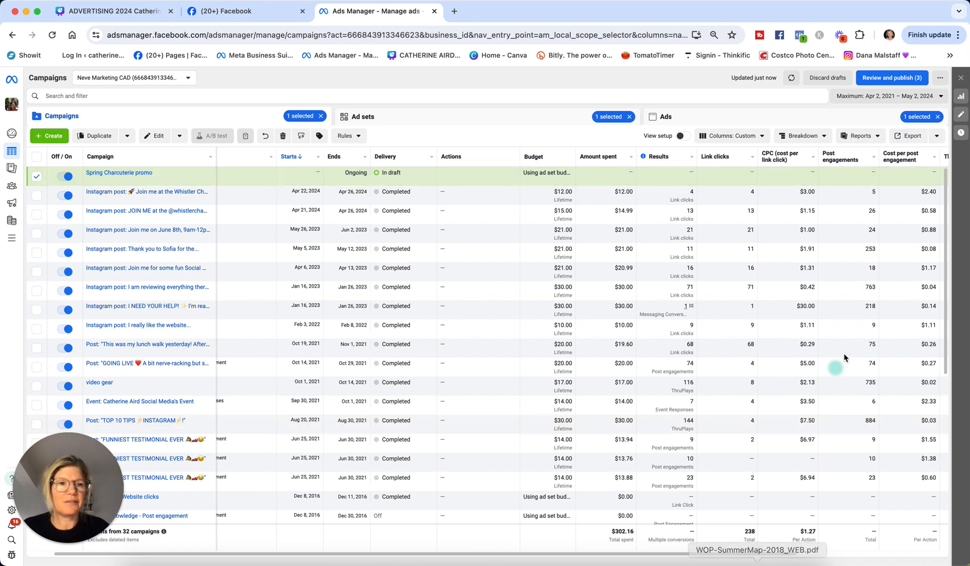
- Open the list of Ads Reporting templates for the campaigns
left_click(875, 136)
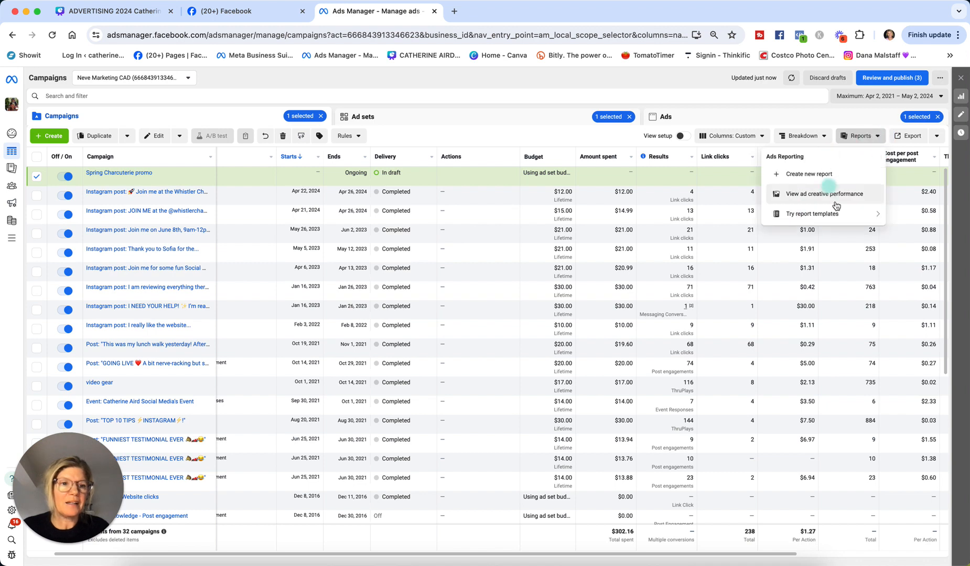
mouse_move(833, 211)
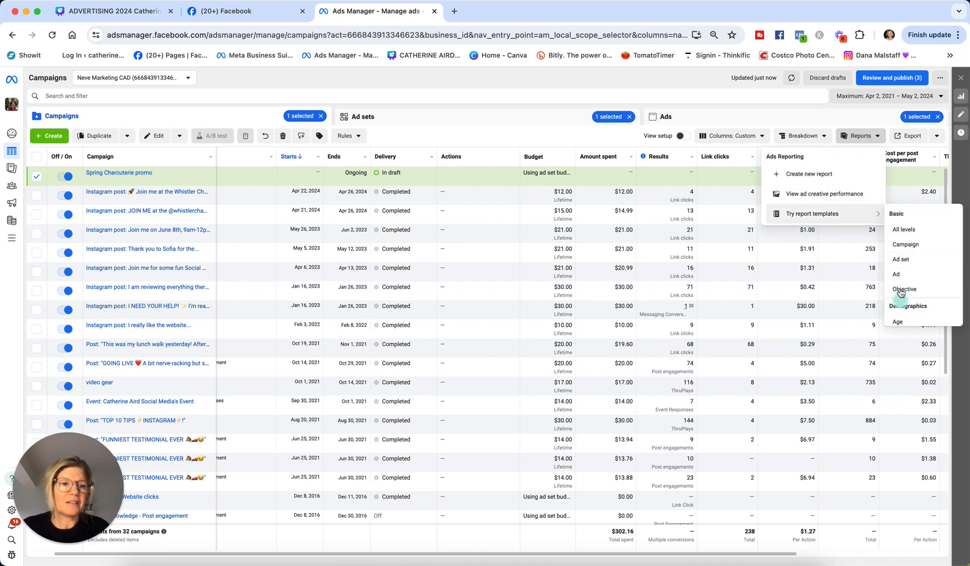